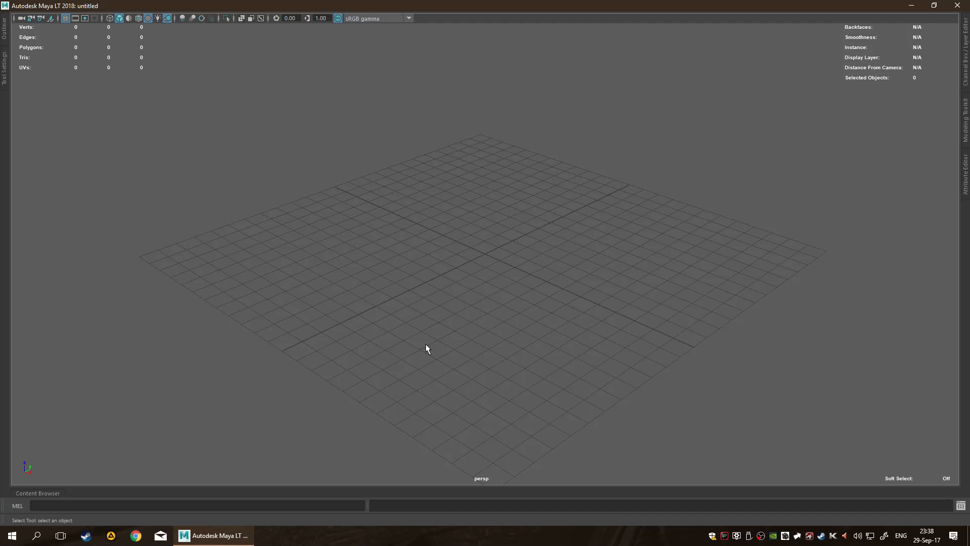
# - Create an upright polygon cylinder at the grid centre with radius 1, height 2 and 20 axis divisions
pyautogui.keyDown('alt'); pyautogui.moveTo(482, 301); pyautogui.dragTo(498, 207); pyautogui.keyUp('alt')
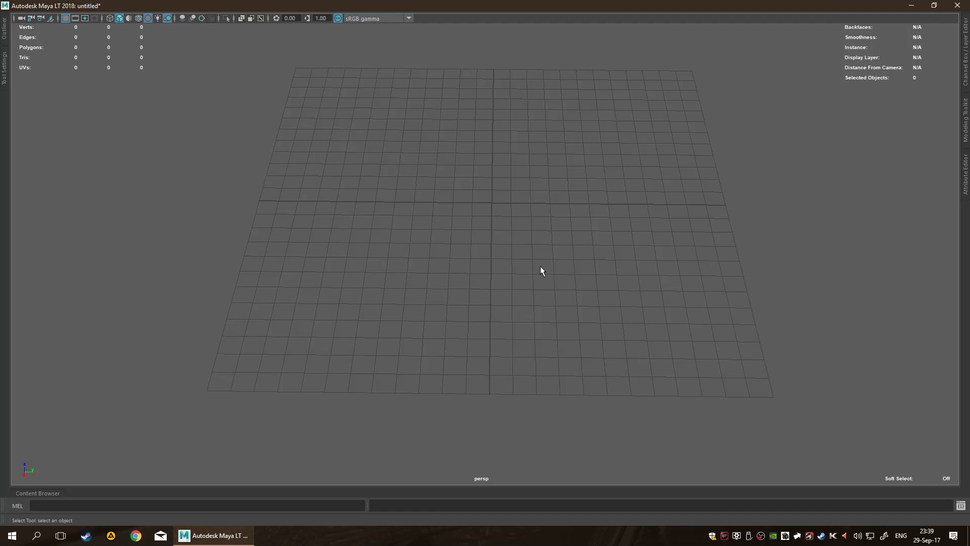
pyautogui.keyDown('shift'); pyautogui.moveTo(493, 228); pyautogui.dragTo(454, 229, button='right'); pyautogui.keyUp('shift')
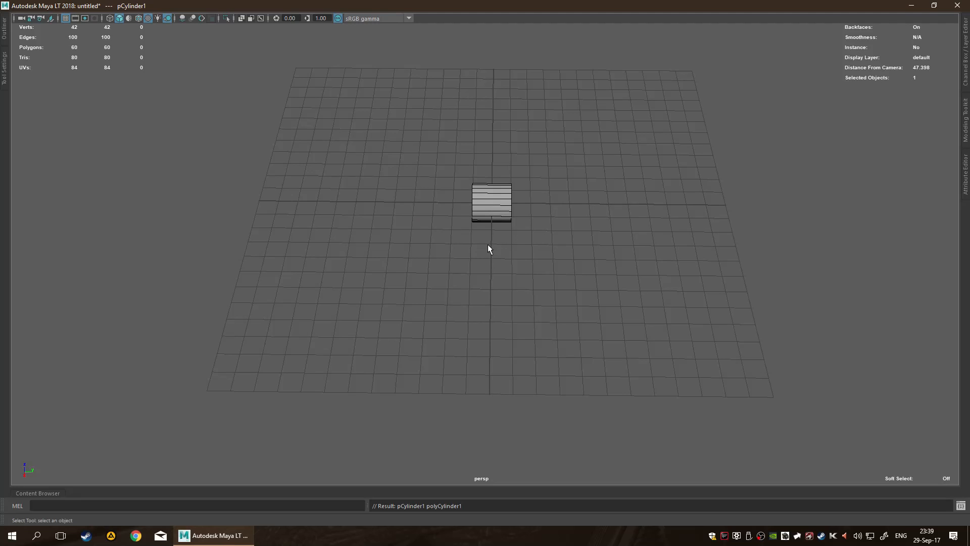
pyautogui.hotkey('ctrl', 'z')
pyautogui.keyDown('shift'); pyautogui.moveTo(511, 215); pyautogui.dragTo(478, 218, button='right'); pyautogui.keyUp('shift')
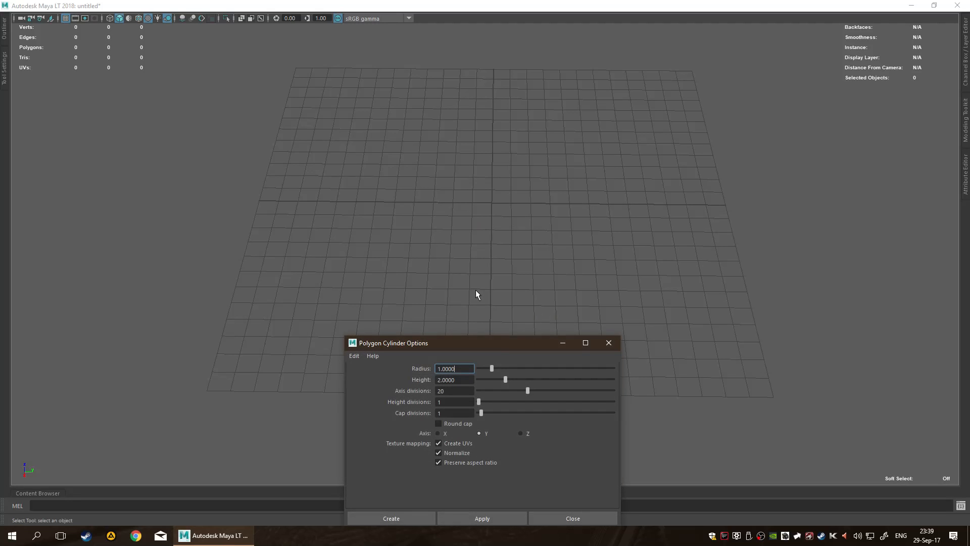
pyautogui.click(415, 522)
pyautogui.scroll(3, 560, 253)
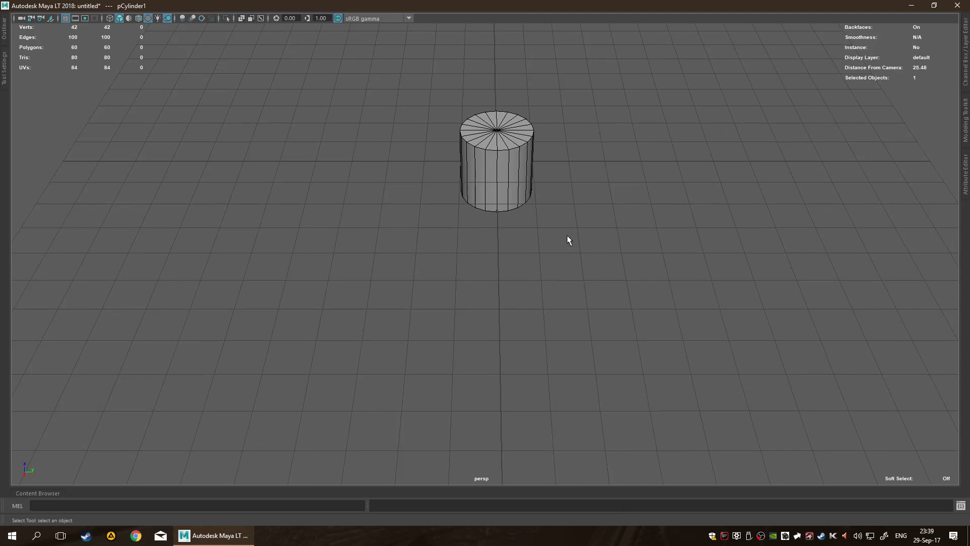
pyautogui.keyDown('alt'); pyautogui.moveTo(567, 242); pyautogui.dragTo(564, 318, button='middle'); pyautogui.keyUp('alt')
pyautogui.press('t')
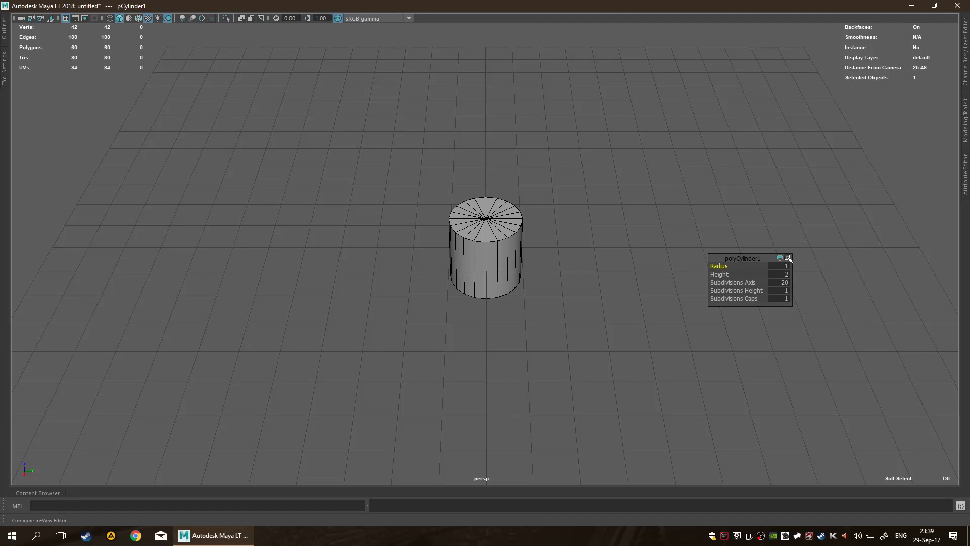
pyautogui.click(654, 295)
pyautogui.click(510, 239)
pyautogui.press('q')
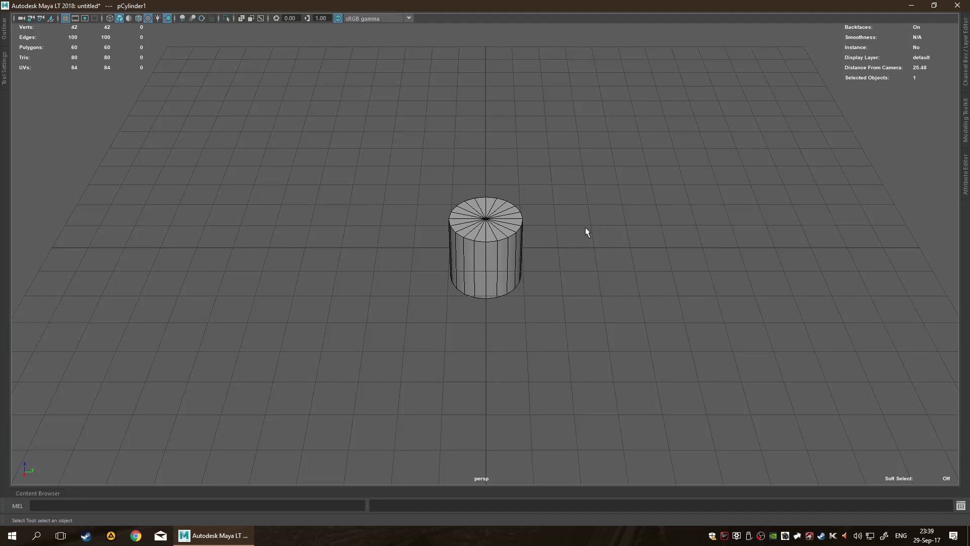
# - Turn on the cylinder's Round Cap option and set its Subdivisions Caps to 5
pyautogui.click(964, 75)
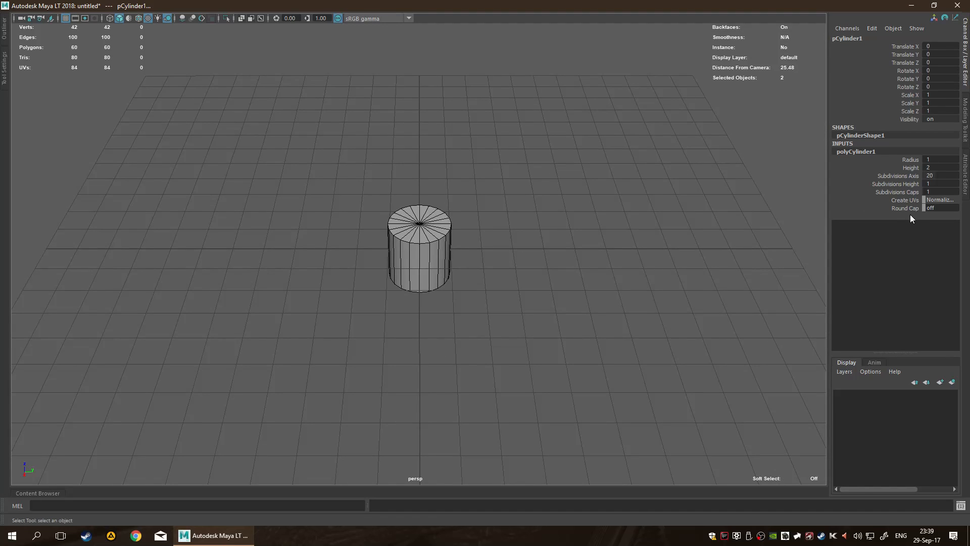
pyautogui.click(908, 208)
pyautogui.moveTo(808, 214); pyautogui.dragTo(710, 219, button='middle')
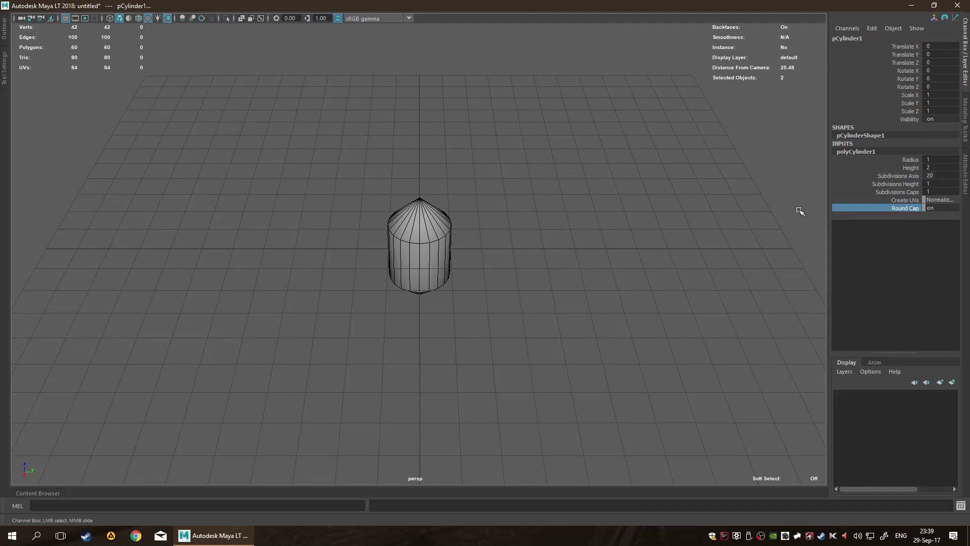
pyautogui.click(879, 192)
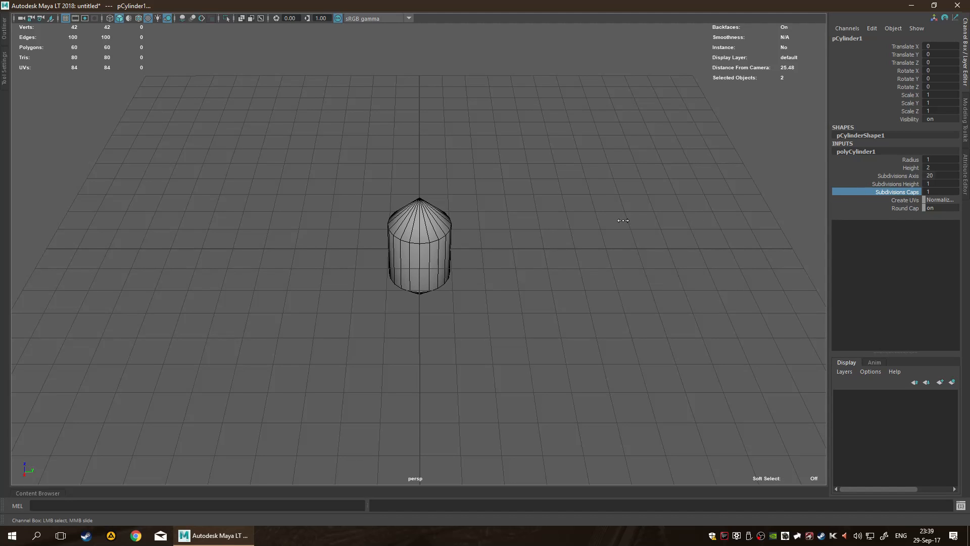
pyautogui.moveTo(627, 220); pyautogui.dragTo(641, 219, button='middle')
pyautogui.keyDown('alt'); pyautogui.moveTo(589, 258); pyautogui.dragTo(550, 265); pyautogui.keyUp('alt')
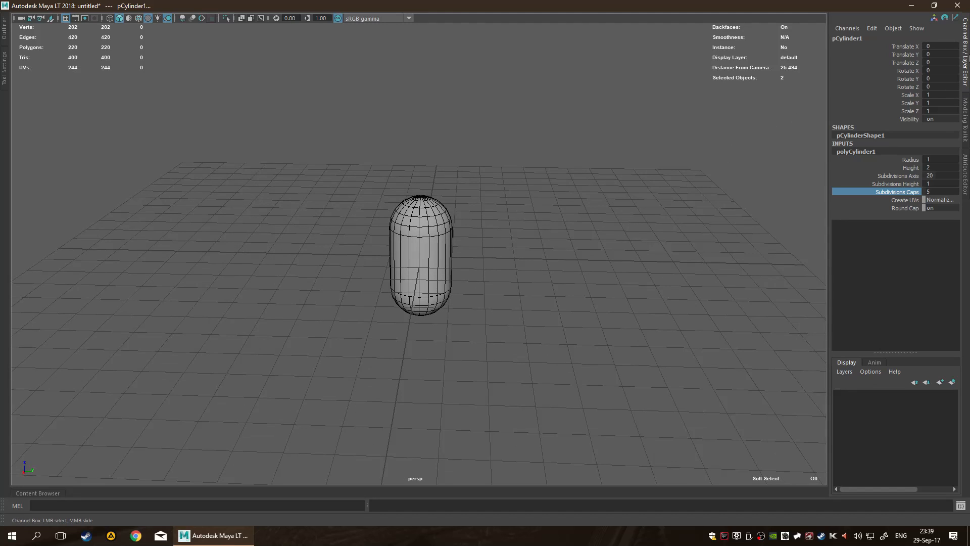
pyautogui.click(965, 58)
# - Move the round-capped cylinder about 3.8 cm in the negative Y direction
pyautogui.click(559, 256)
pyautogui.click(523, 261)
pyautogui.press('w')
pyautogui.moveTo(530, 266); pyautogui.dragTo(398, 268)
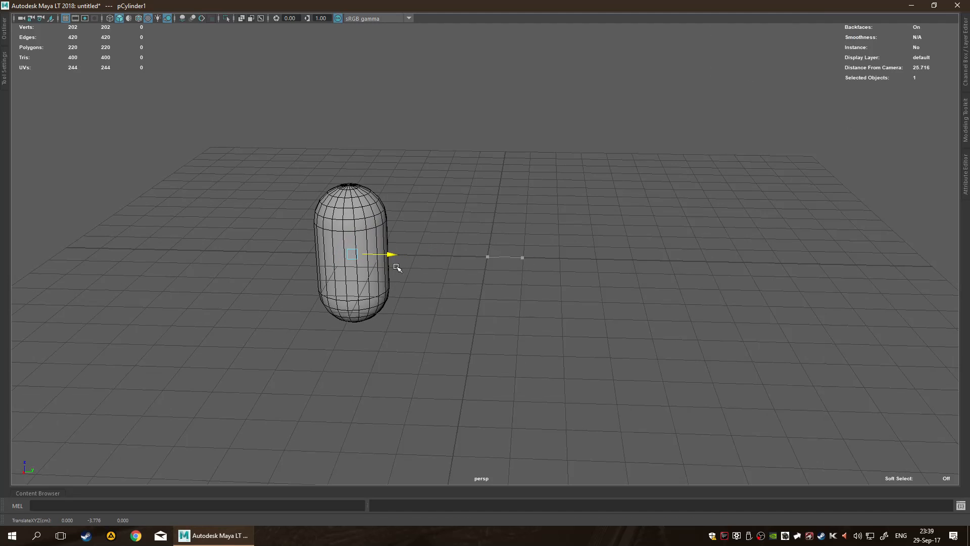
# - Create a second, flat-capped cylinder at the grid centre and move it along positive Y, away from the round-capped one
pyautogui.click(503, 264)
pyautogui.keyDown('shift'); pyautogui.moveTo(500, 265); pyautogui.dragTo(432, 265, button='right'); pyautogui.keyUp('shift')
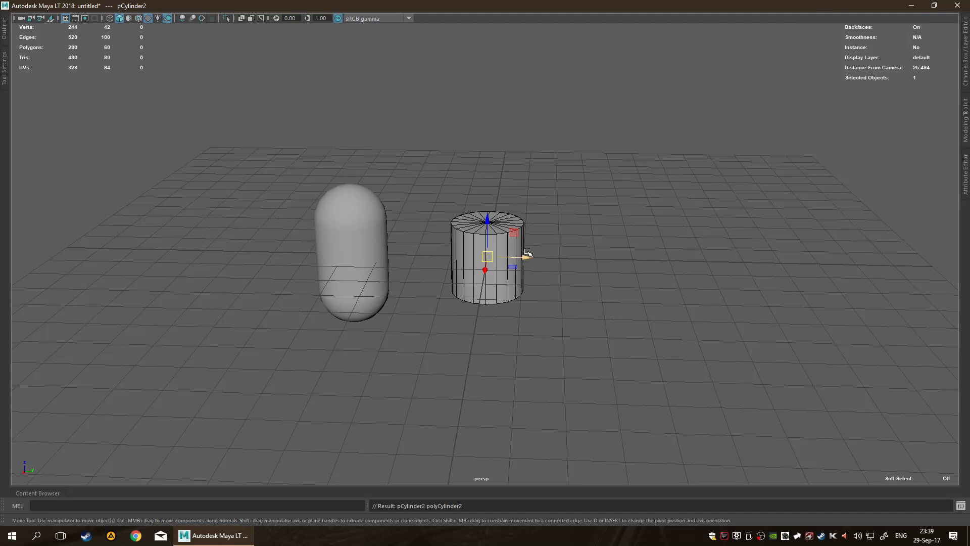
pyautogui.moveTo(525, 255); pyautogui.dragTo(660, 259)
pyautogui.click(593, 358)
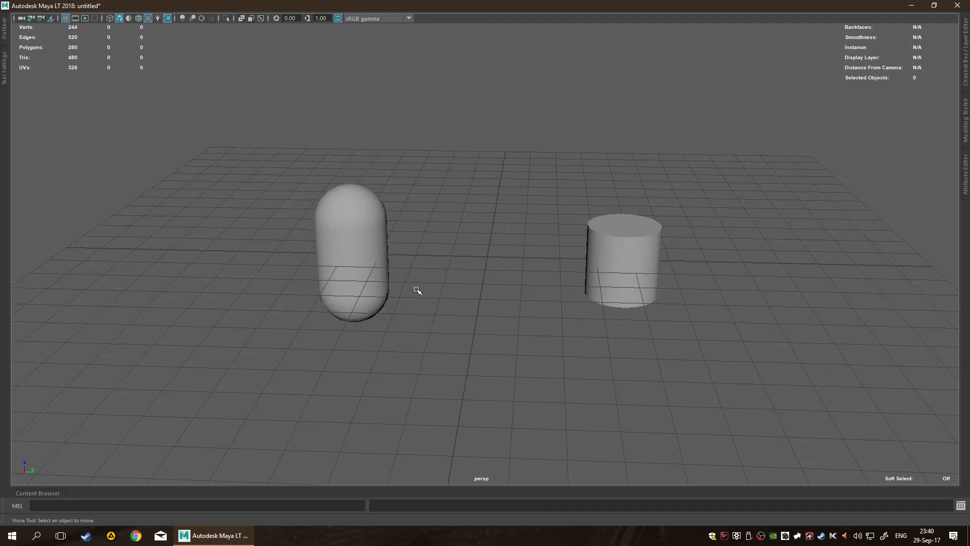
# - Select the flat-capped cylinder and frame it in a close view with the Select tool active
pyautogui.keyDown('alt'); pyautogui.moveTo(721, 251); pyautogui.dragTo(674, 278); pyautogui.keyUp('alt')
pyautogui.scroll(2, 674, 278)
pyautogui.scroll(4, 596, 301)
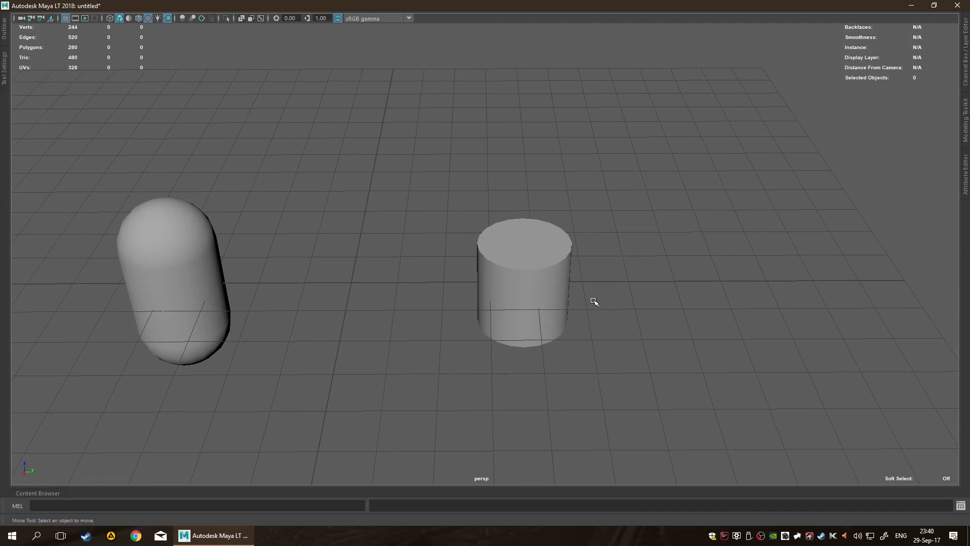
pyautogui.keyDown('alt'); pyautogui.moveTo(442, 304); pyautogui.dragTo(567, 297, button='middle'); pyautogui.keyUp('alt')
pyautogui.click(717, 271)
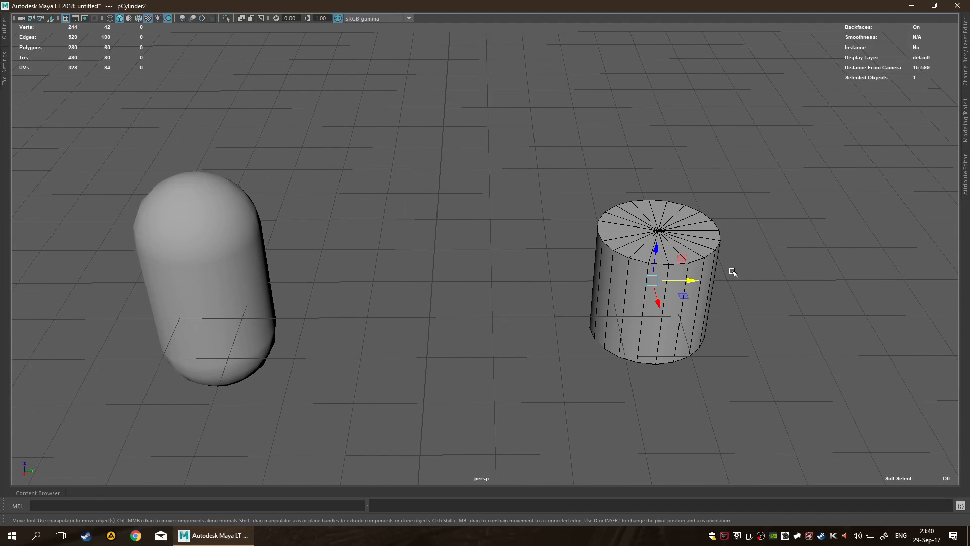
pyautogui.press('f')
pyautogui.press('q')
pyautogui.scroll(5, 602, 302)
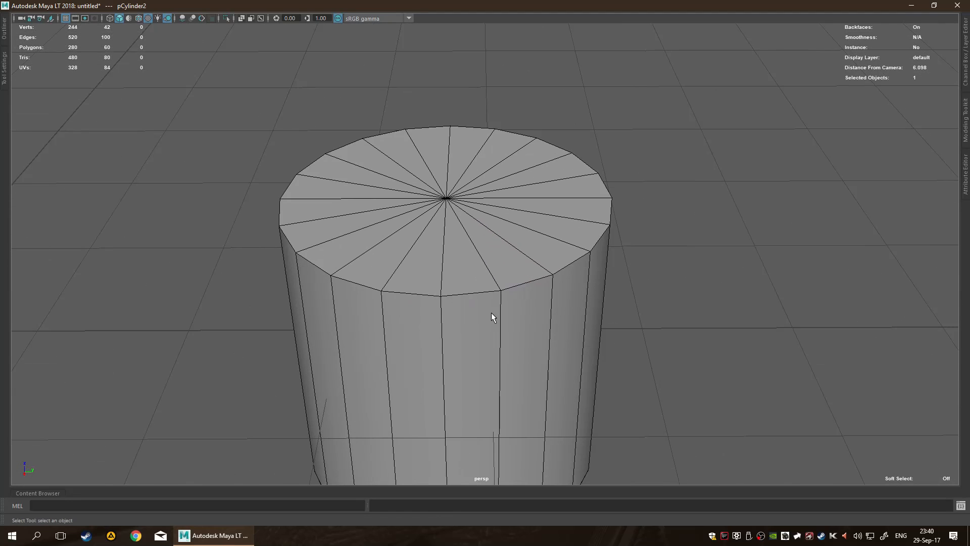
# - Switch the flat-capped cylinder to edge selection and display its soft and hard edges differently
pyautogui.rightClick(499, 249)
pyautogui.press('F11')
pyautogui.keyDown('shift'); pyautogui.rightClick(499, 250); pyautogui.keyUp('shift')
pyautogui.press('F10')
pyautogui.keyDown('shift'); pyautogui.rightClick(499, 250); pyautogui.keyUp('shift')
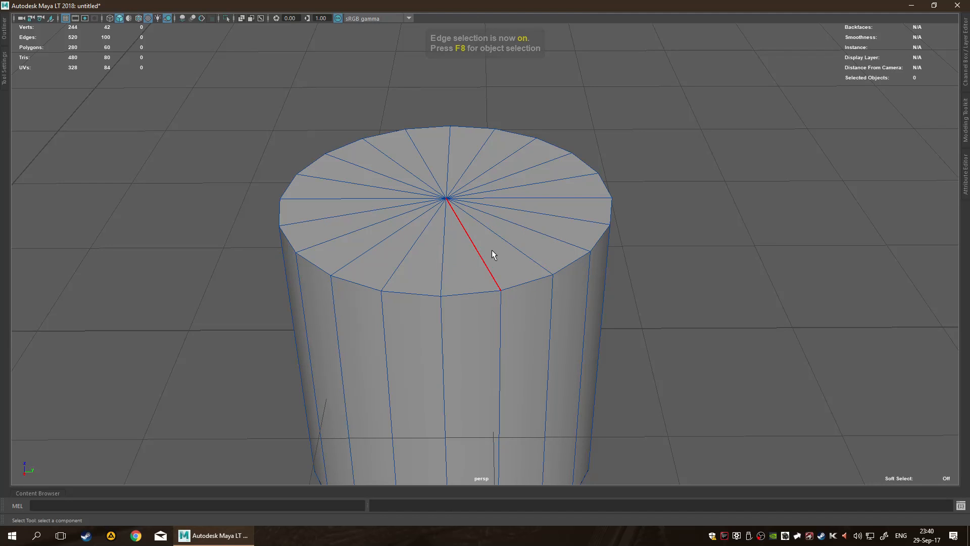
pyautogui.keyDown('shift'); pyautogui.rightClick(459, 244); pyautogui.keyUp('shift')
pyautogui.keyDown('shift'); pyautogui.moveTo(458, 244); pyautogui.dragTo(502, 304, button='right'); pyautogui.keyUp('shift')
# - Examine the soft and hard edges on the flat-capped cylinder's top cap and side wall
pyautogui.keyDown('alt'); pyautogui.moveTo(671, 320); pyautogui.dragTo(674, 296); pyautogui.keyUp('alt')
pyautogui.keyDown('alt'); pyautogui.moveTo(674, 296); pyautogui.dragTo(668, 201, button='middle'); pyautogui.keyUp('alt')
pyautogui.keyDown('alt'); pyautogui.moveTo(669, 202); pyautogui.dragTo(652, 282); pyautogui.keyUp('alt')
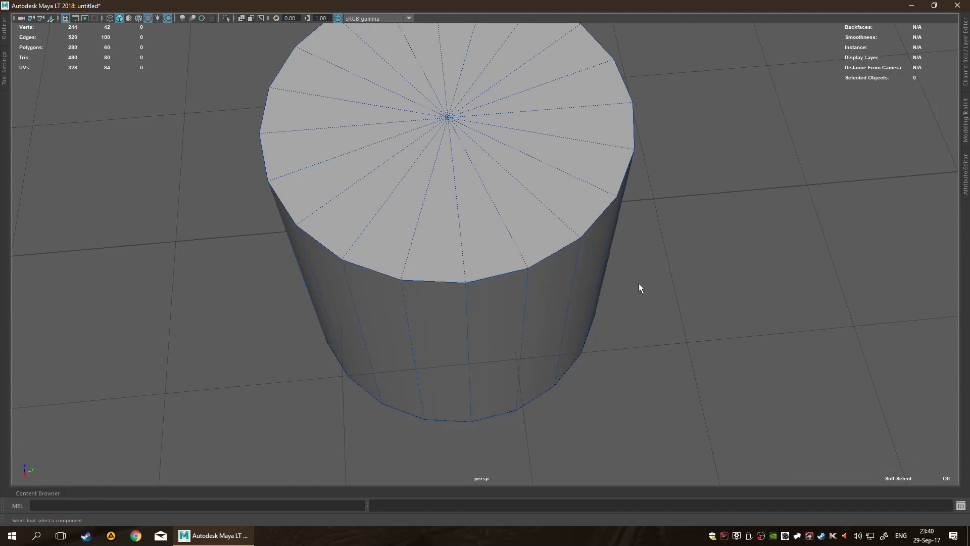
pyautogui.keyDown('alt'); pyautogui.moveTo(479, 278); pyautogui.dragTo(703, 278); pyautogui.keyUp('alt')
pyautogui.scroll(-3, 702, 274)
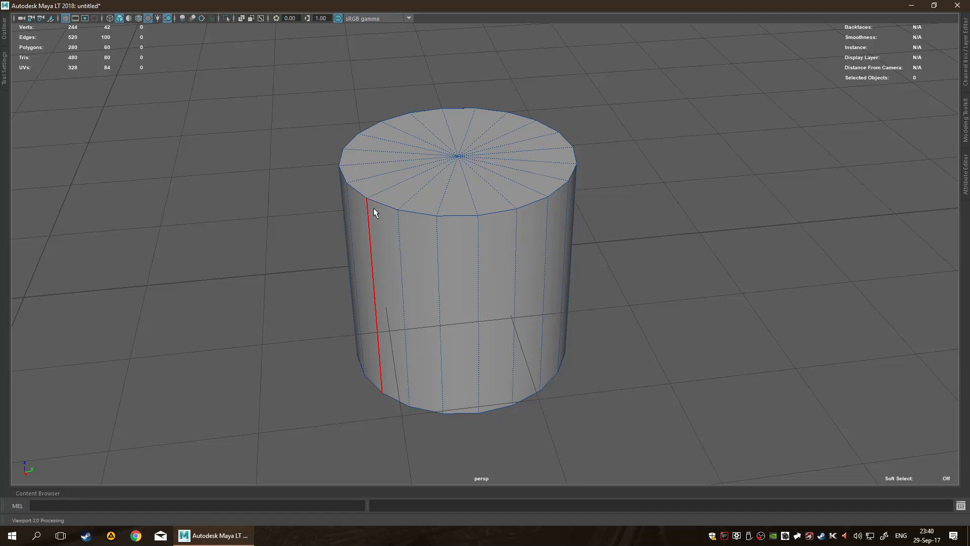
pyautogui.keyDown('alt'); pyautogui.moveTo(650, 167); pyautogui.dragTo(610, 238); pyautogui.keyUp('alt')
# - Select the edge loop around the cylinder's top rim, examine it from several angles and clear the selection
pyautogui.doubleClick(465, 283)
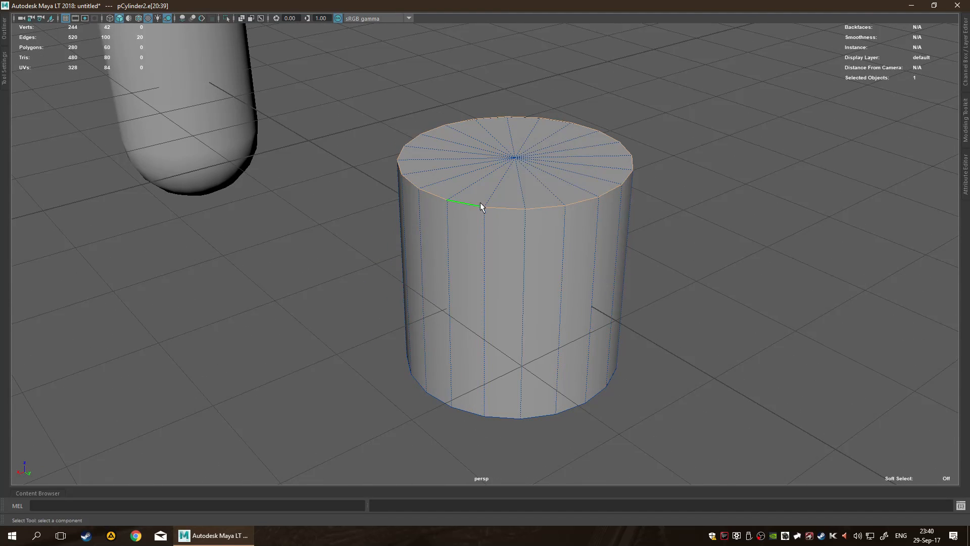
pyautogui.keyDown('alt'); pyautogui.moveTo(671, 208); pyautogui.dragTo(715, 207); pyautogui.keyUp('alt')
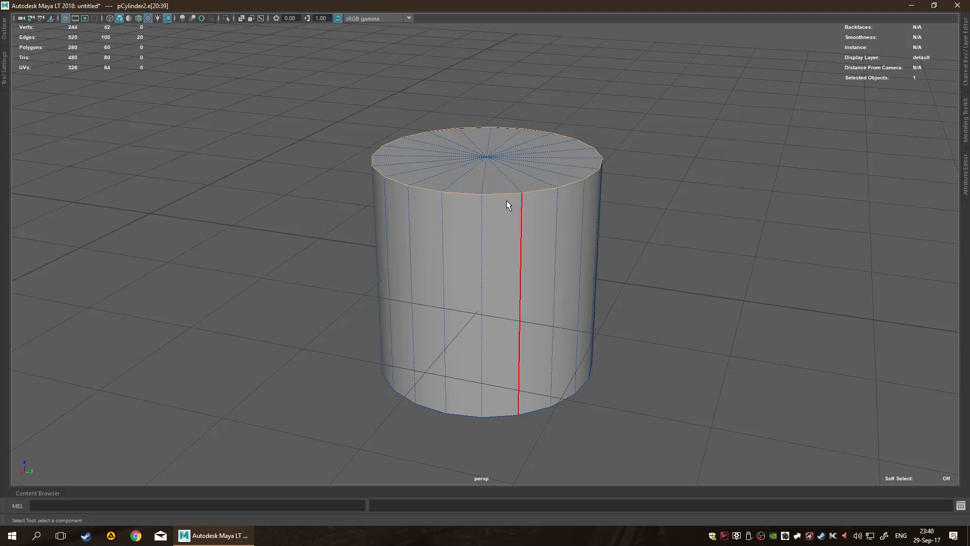
pyautogui.keyDown('alt'); pyautogui.moveTo(684, 248); pyautogui.dragTo(633, 241); pyautogui.keyUp('alt')
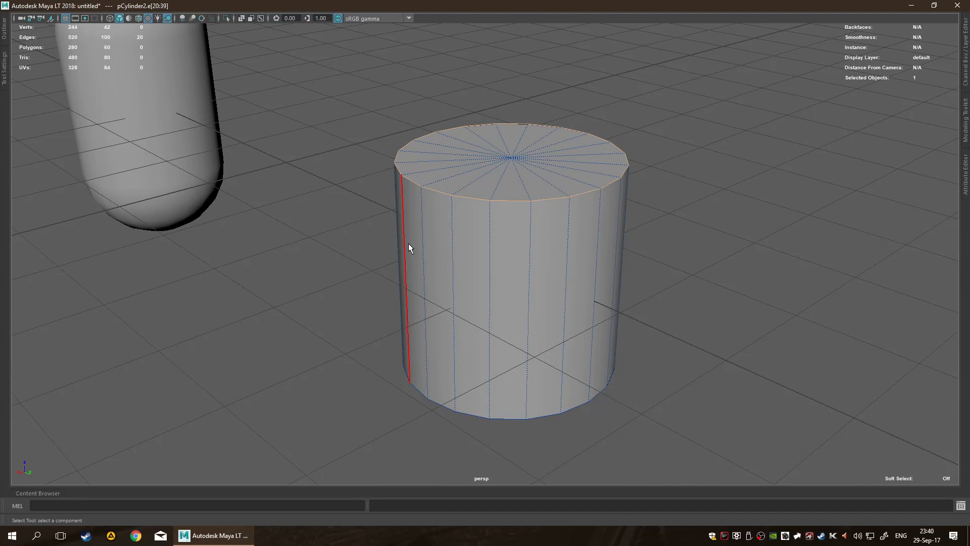
pyautogui.keyDown('alt'); pyautogui.moveTo(450, 254); pyautogui.dragTo(667, 297); pyautogui.keyUp('alt')
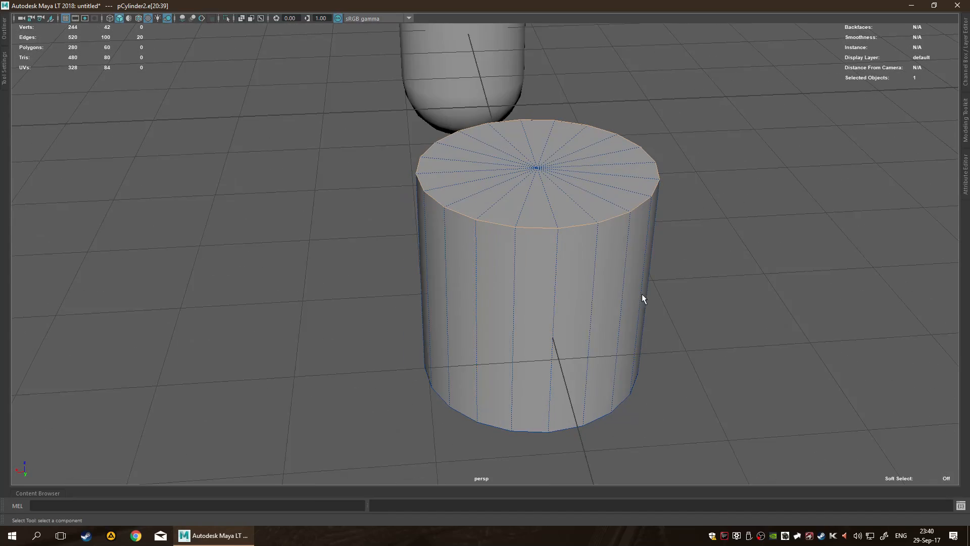
pyautogui.keyDown('alt'); pyautogui.moveTo(749, 293); pyautogui.dragTo(650, 314); pyautogui.keyUp('alt')
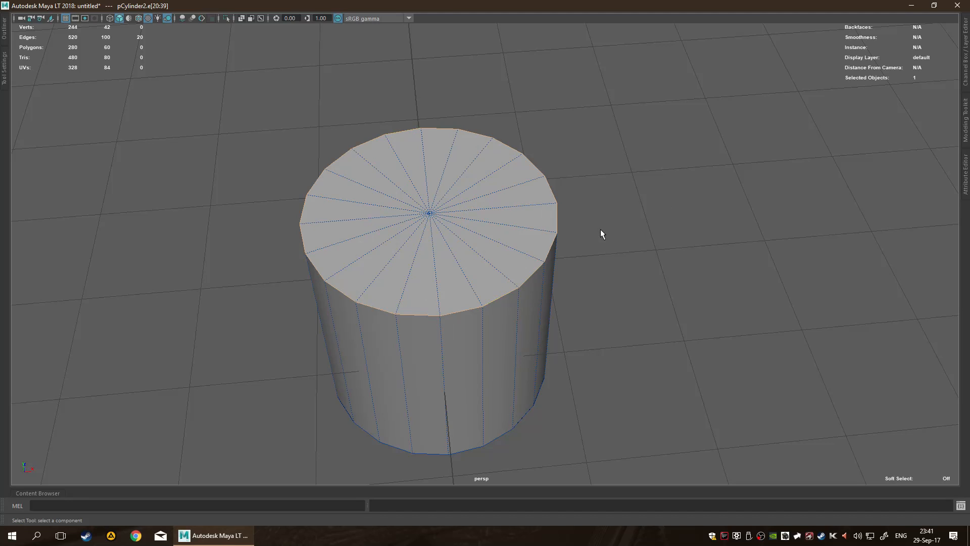
pyautogui.keyDown('alt'); pyautogui.moveTo(639, 262); pyautogui.dragTo(643, 232); pyautogui.keyUp('alt')
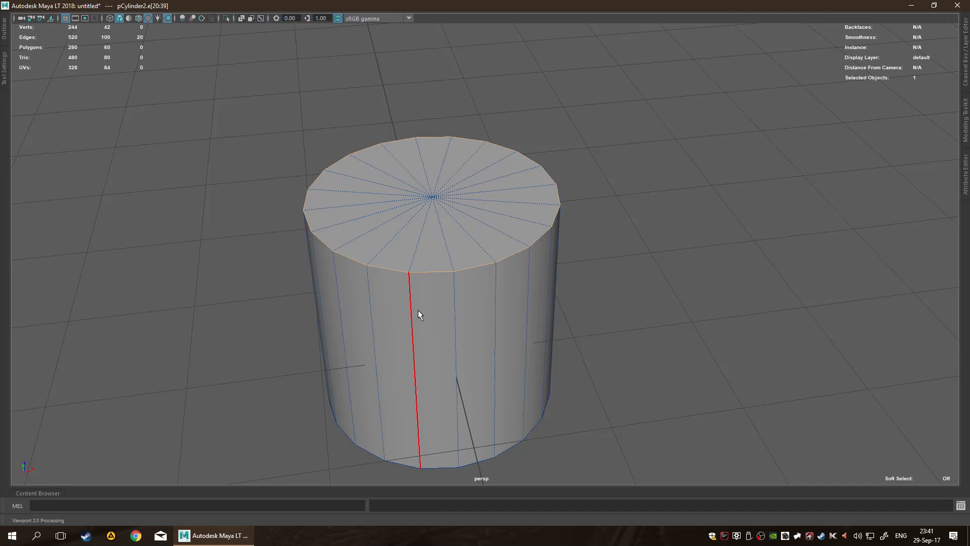
pyautogui.click(634, 293)
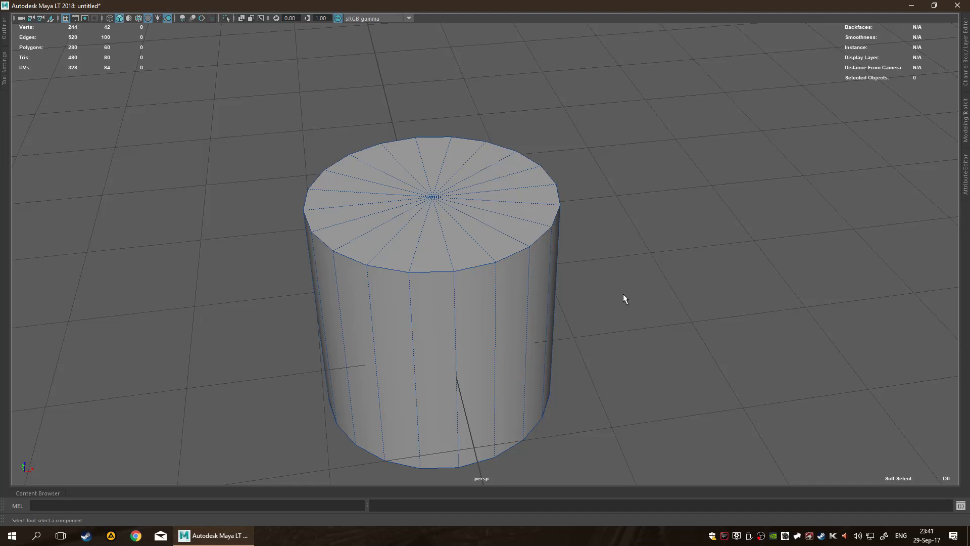
# - Open the UV Editor with the flat-capped cylinder's UV layout
pyautogui.press('space')
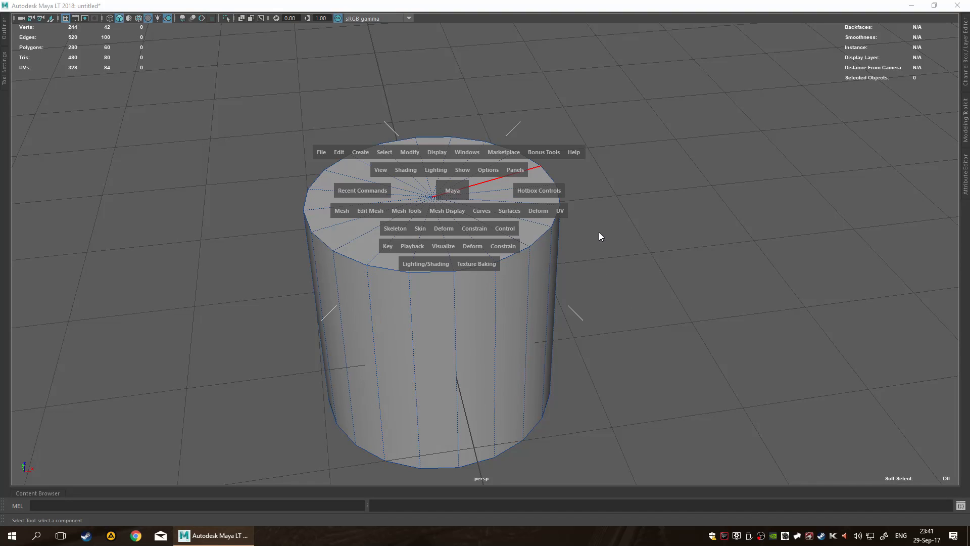
pyautogui.click(559, 212)
pyautogui.click(574, 220)
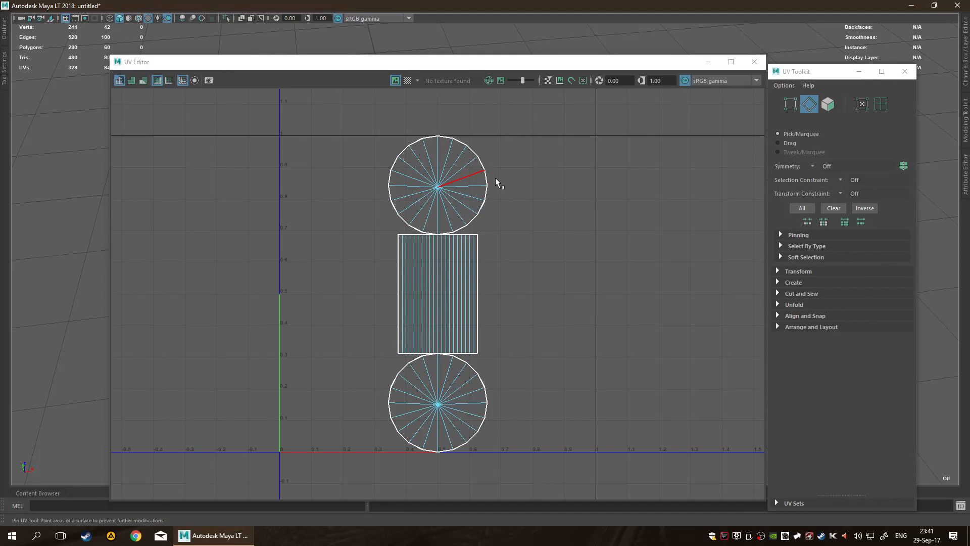
# - Examine the cylinder's UV shells, comparing the borders of the circular caps and the rectangular side shell
pyautogui.scroll(5, 482, 281)
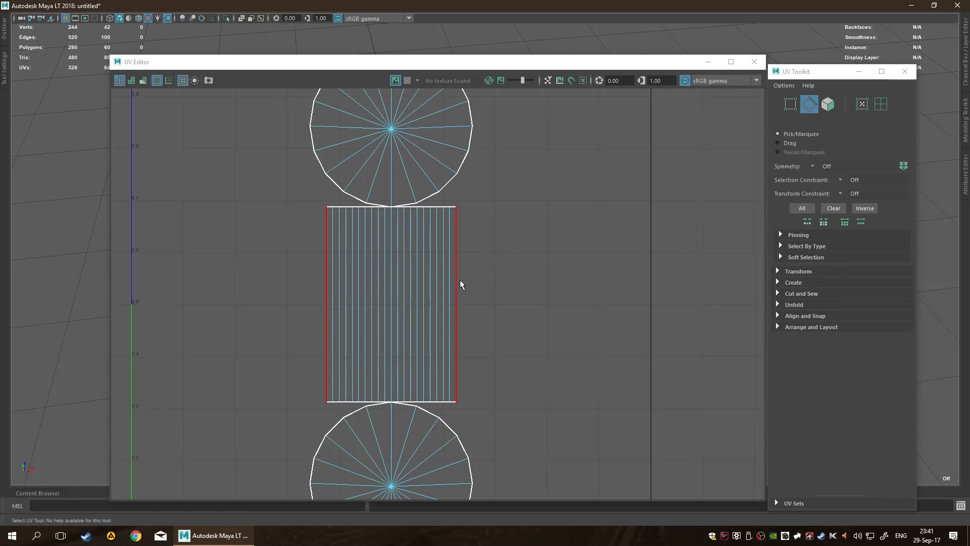
pyautogui.scroll(-2, 493, 228)
pyautogui.keyDown('alt'); pyautogui.moveTo(523, 219); pyautogui.dragTo(565, 296, button='middle'); pyautogui.keyUp('alt')
pyautogui.scroll(-2, 562, 276)
pyautogui.keyDown('alt'); pyautogui.moveTo(563, 230); pyautogui.dragTo(565, 250, button='middle'); pyautogui.keyUp('alt')
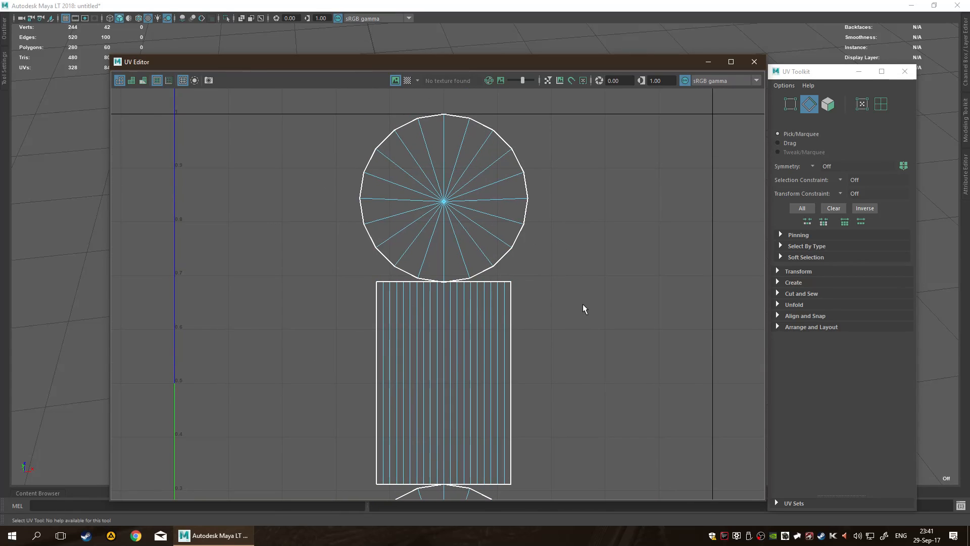
pyautogui.scroll(2, 582, 302)
pyautogui.keyDown('alt'); pyautogui.moveTo(543, 293); pyautogui.dragTo(605, 258, button='middle'); pyautogui.keyUp('alt')
pyautogui.scroll(-1, 591, 274)
pyautogui.scroll(4, 555, 231)
pyautogui.keyDown('alt'); pyautogui.moveTo(534, 214); pyautogui.dragTo(574, 287, button='middle'); pyautogui.keyUp('alt')
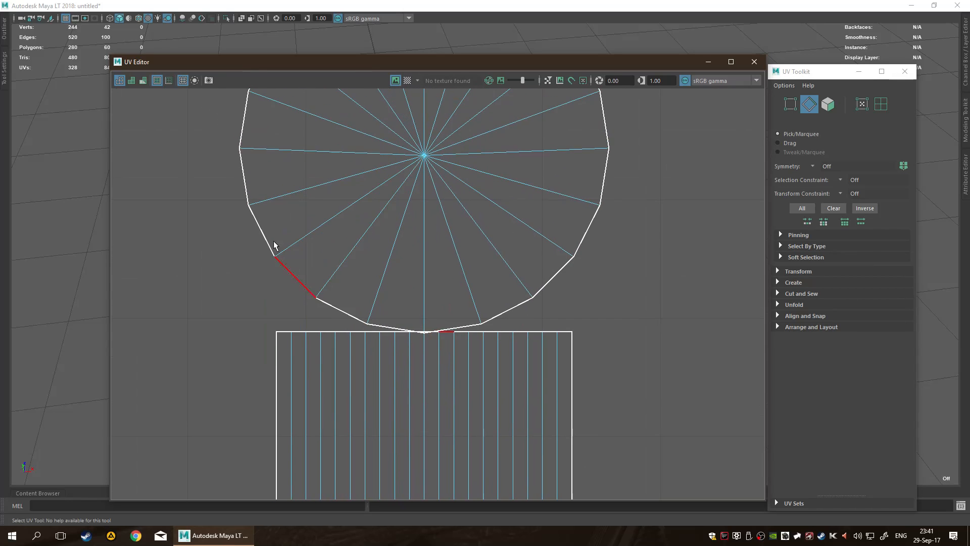
# - Turn on shaded display of the UV shells and dock the UV Toolkit beside the UV Editor
pyautogui.click(131, 81)
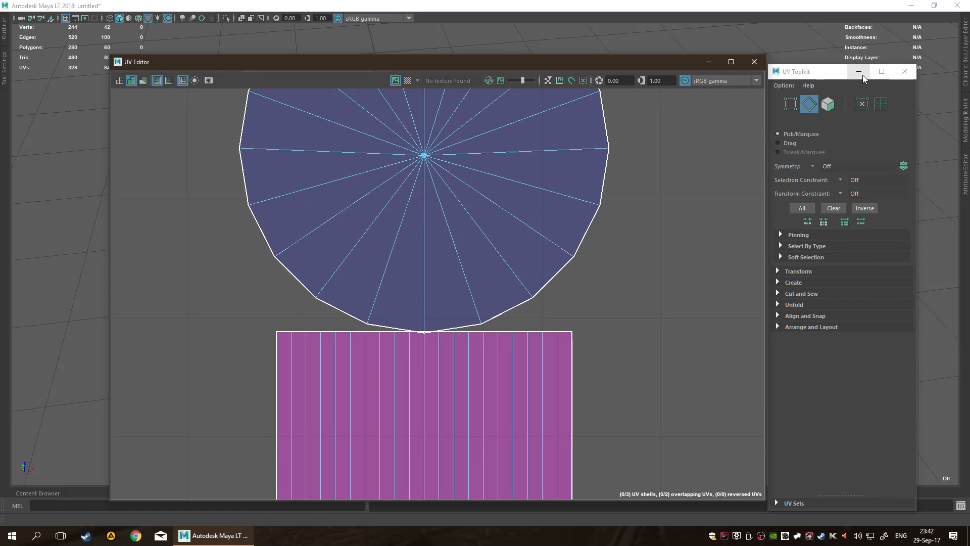
pyautogui.click(859, 71)
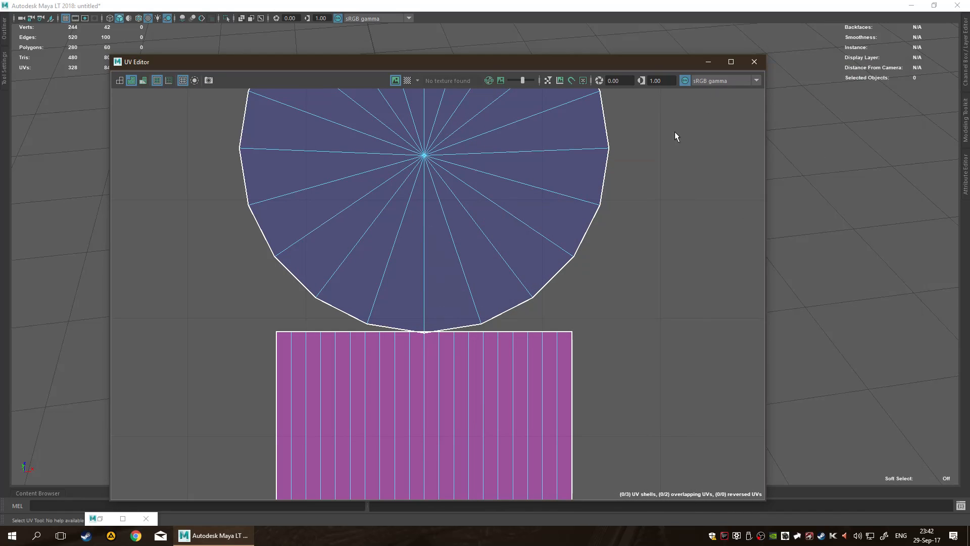
pyautogui.click(122, 518)
pyautogui.moveTo(824, 74); pyautogui.dragTo(762, 104)
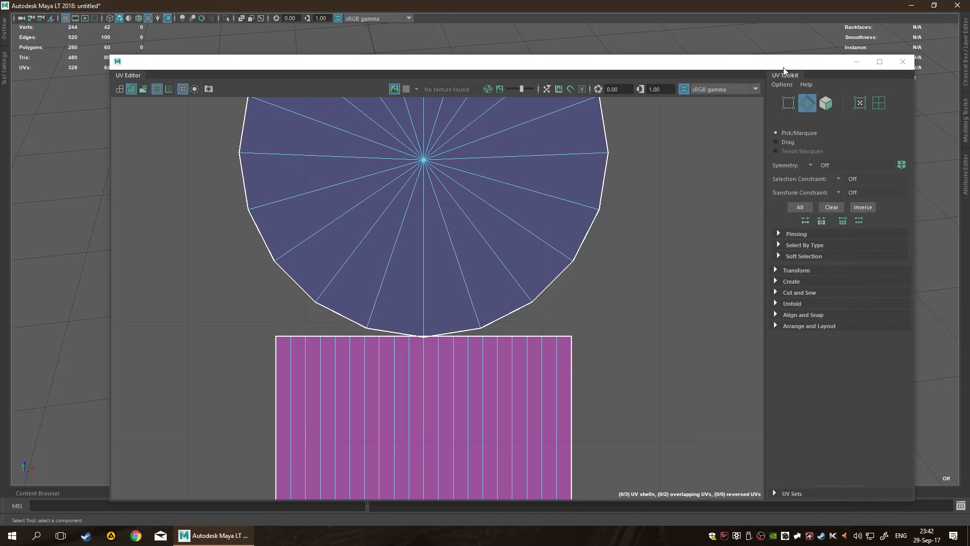
# - Minimise the UV Editor window and examine the coloured UV shells on the cylinder in the perspective view
pyautogui.click(858, 66)
pyautogui.moveTo(645, 262)
pyautogui.keyDown('alt'); pyautogui.mouseDown()
pyautogui.moveTo(589, 271)
pyautogui.moveTo(610, 226)
pyautogui.moveTo(575, 233)
pyautogui.moveTo(675, 231)
pyautogui.moveTo(641, 246)
pyautogui.mouseUp(); pyautogui.keyUp('alt')
pyautogui.scroll(2, 581, 253)
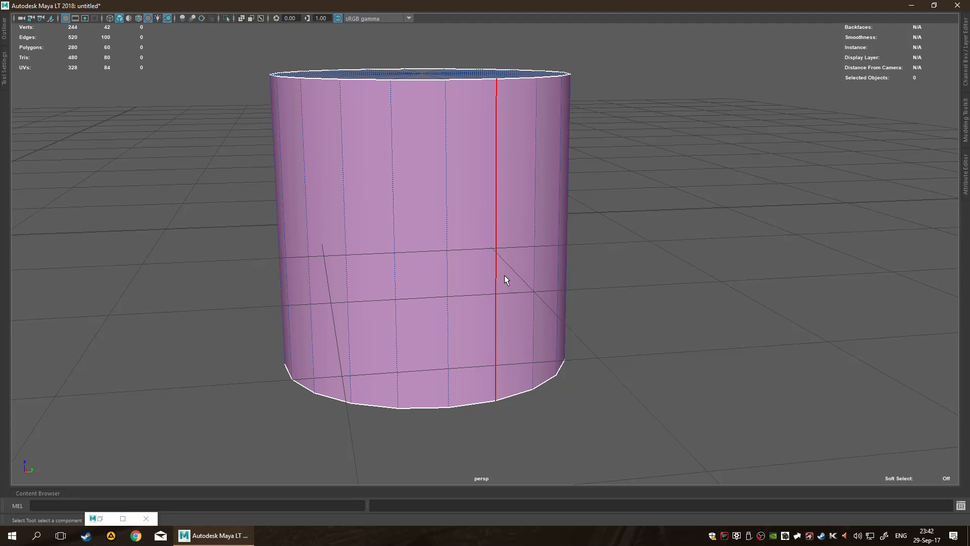
# - Examine the border between the top cap shell and the side shell on the flat-capped cylinder
pyautogui.keyDown('alt'); pyautogui.moveTo(665, 207); pyautogui.dragTo(677, 230); pyautogui.keyUp('alt')
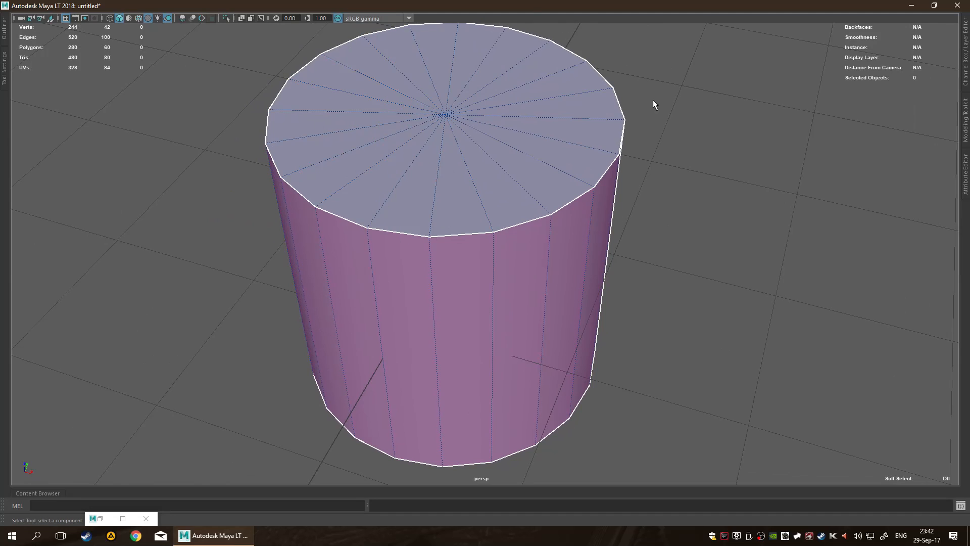
pyautogui.keyDown('alt'); pyautogui.moveTo(726, 165); pyautogui.dragTo(708, 180); pyautogui.keyUp('alt')
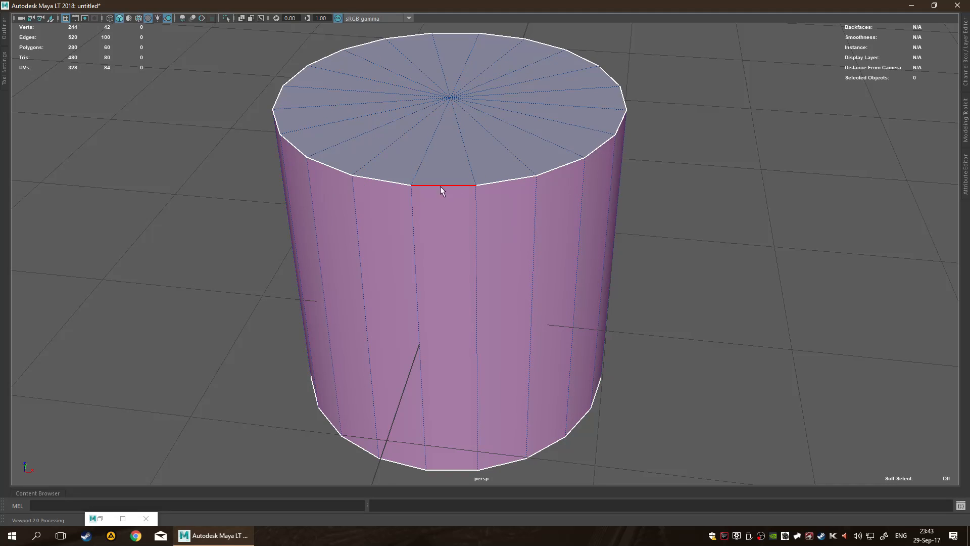
pyautogui.keyDown('alt'); pyautogui.moveTo(778, 131); pyautogui.dragTo(793, 182, button='middle'); pyautogui.keyUp('alt')
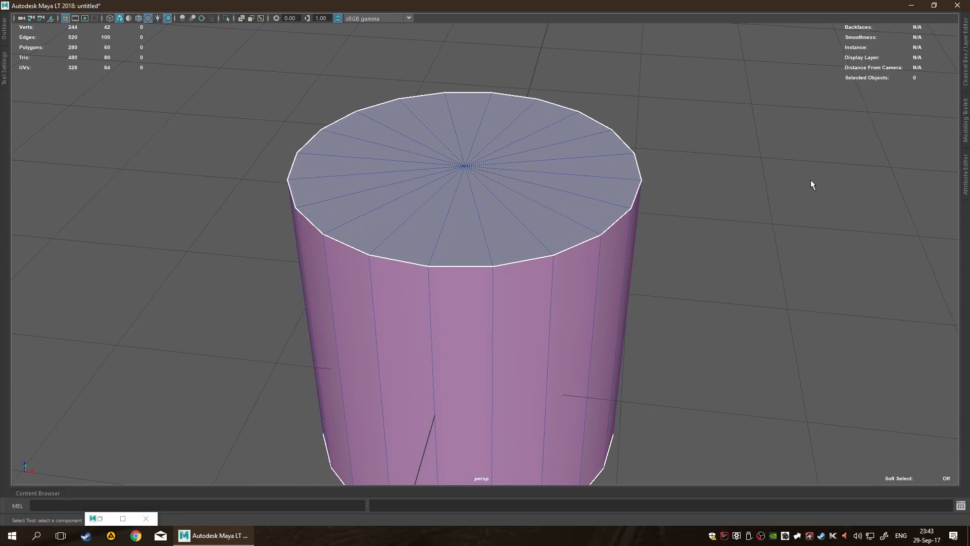
pyautogui.keyDown('alt'); pyautogui.moveTo(807, 183); pyautogui.dragTo(790, 162); pyautogui.keyUp('alt')
pyautogui.keyDown('alt'); pyautogui.moveTo(790, 162); pyautogui.dragTo(801, 195, button='middle'); pyautogui.keyUp('alt')
pyautogui.scroll(3, 804, 186)
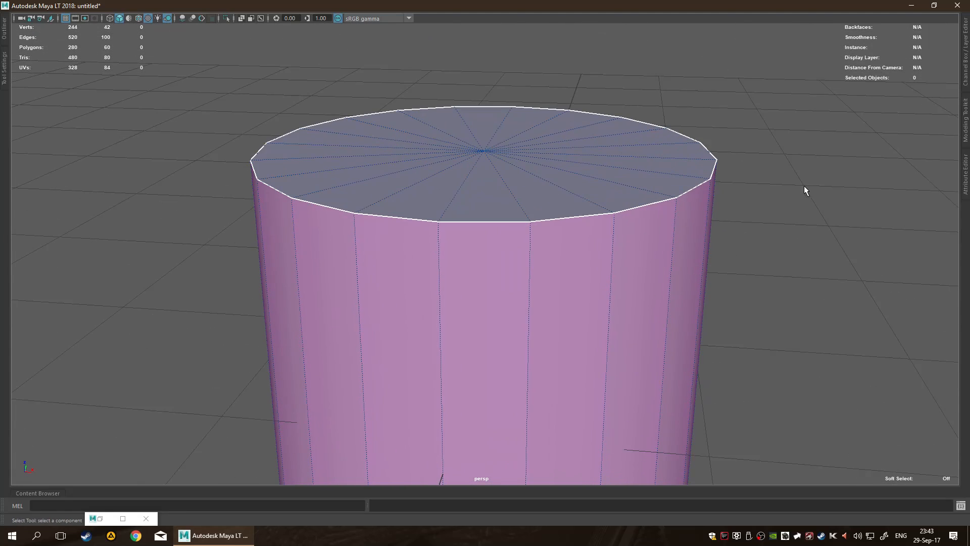
pyautogui.keyDown('alt'); pyautogui.moveTo(804, 186); pyautogui.dragTo(821, 199); pyautogui.keyUp('alt')
pyautogui.keyDown('alt'); pyautogui.moveTo(821, 199); pyautogui.dragTo(783, 186, button='middle'); pyautogui.keyUp('alt')
# - Leave component mode on the flat-capped cylinder and select the round-capped cylinder as an object
pyautogui.scroll(-3, 776, 191)
pyautogui.keyDown('alt'); pyautogui.moveTo(485, 192); pyautogui.dragTo(659, 145, button='middle'); pyautogui.keyUp('alt')
pyautogui.scroll(-5, 463, 199)
pyautogui.keyDown('alt'); pyautogui.moveTo(463, 200); pyautogui.dragTo(123, 78); pyautogui.keyUp('alt')
pyautogui.keyDown('alt'); pyautogui.moveTo(596, 222); pyautogui.dragTo(325, 227); pyautogui.keyUp('alt')
pyautogui.keyDown('alt'); pyautogui.moveTo(323, 193); pyautogui.dragTo(420, 183, button='middle'); pyautogui.keyUp('alt')
pyautogui.press('F8')
pyautogui.click(324, 186)
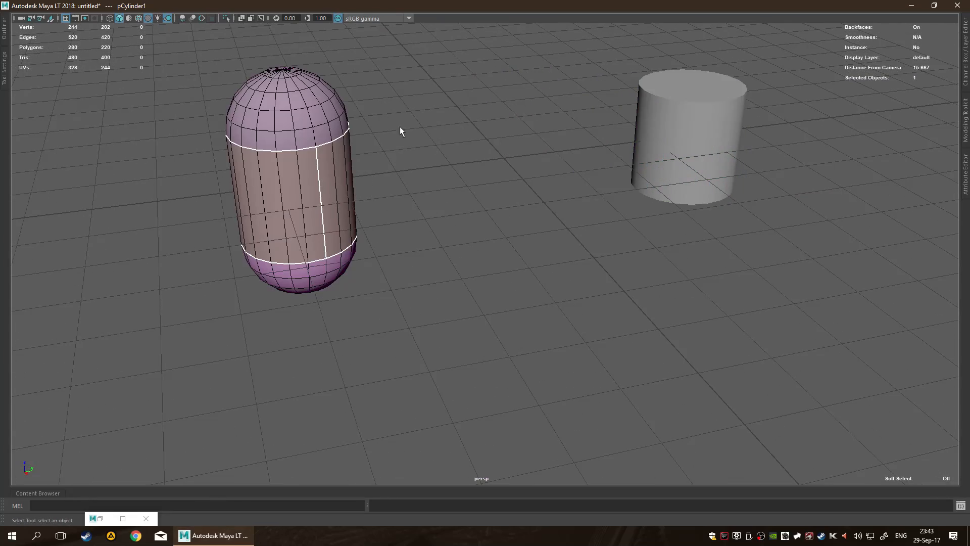
# - Soften the edges of the whole round-capped cylinder and keep the object selected
pyautogui.keyDown('alt'); pyautogui.moveTo(407, 130); pyautogui.dragTo(526, 145, button='middle'); pyautogui.keyUp('alt')
pyautogui.scroll(5, 541, 123)
pyautogui.keyDown('alt'); pyautogui.moveTo(541, 123); pyautogui.dragTo(572, 139); pyautogui.keyUp('alt')
pyautogui.click(620, 151)
pyautogui.click(435, 153)
pyautogui.keyDown('shift'); pyautogui.rightClick(439, 151); pyautogui.keyUp('shift')
pyautogui.keyDown('shift'); pyautogui.moveTo(440, 151); pyautogui.dragTo(492, 211, button='right'); pyautogui.keyUp('shift')
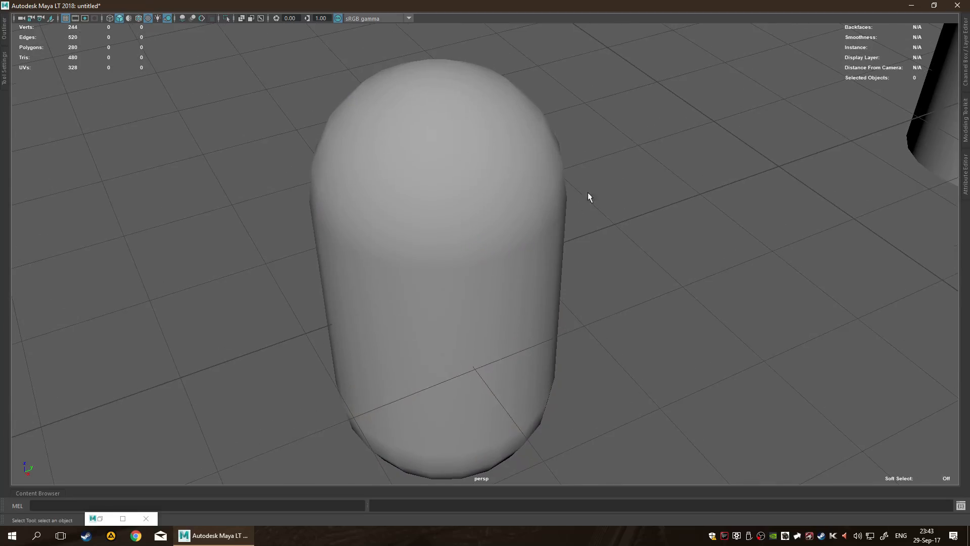
pyautogui.click(535, 197)
# - Examine the soft edges and the UV shell borders around the round-capped cylinder's upper dome
pyautogui.moveTo(630, 207)
pyautogui.keyDown('alt'); pyautogui.mouseDown()
pyautogui.moveTo(632, 147)
pyautogui.moveTo(612, 165)
pyautogui.moveTo(623, 204)
pyautogui.mouseUp(); pyautogui.keyUp('alt')
pyautogui.scroll(5, 577, 221)
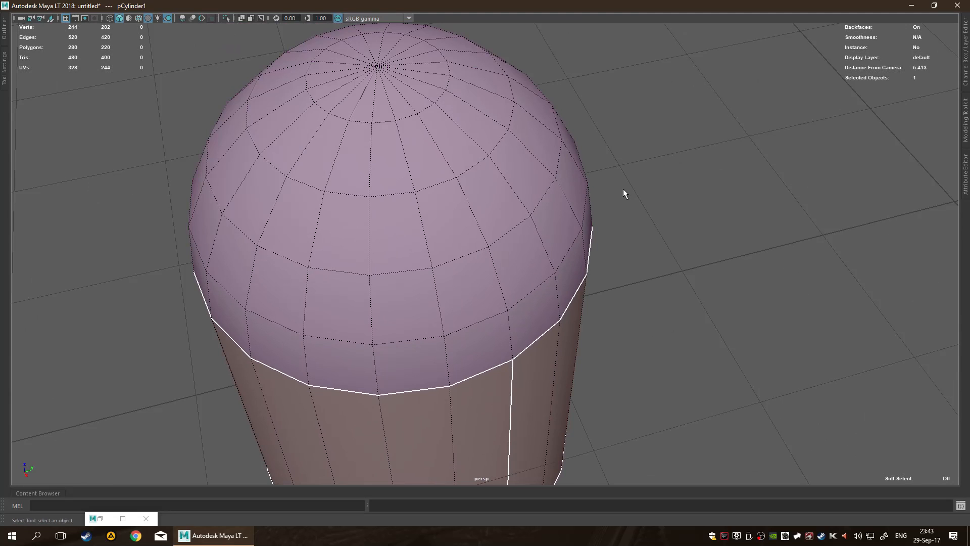
pyautogui.scroll(-5, 607, 198)
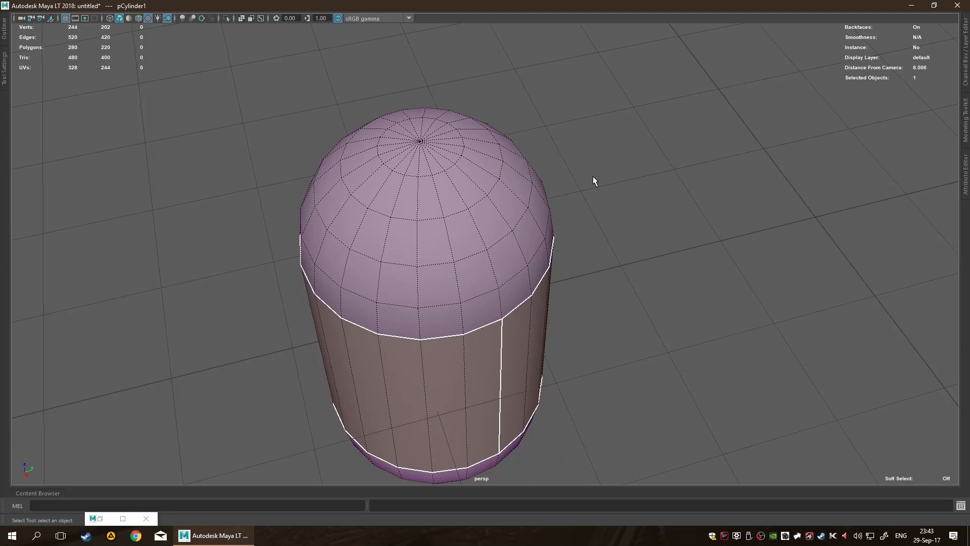
pyautogui.keyDown('alt'); pyautogui.moveTo(707, 241); pyautogui.dragTo(533, 192, button='middle'); pyautogui.keyUp('alt')
pyautogui.scroll(-6, 495, 182)
pyautogui.keyDown('alt'); pyautogui.moveTo(453, 171); pyautogui.dragTo(577, 179, button='middle'); pyautogui.keyUp('alt')
pyautogui.scroll(4, 577, 180)
pyautogui.scroll(5, 545, 192)
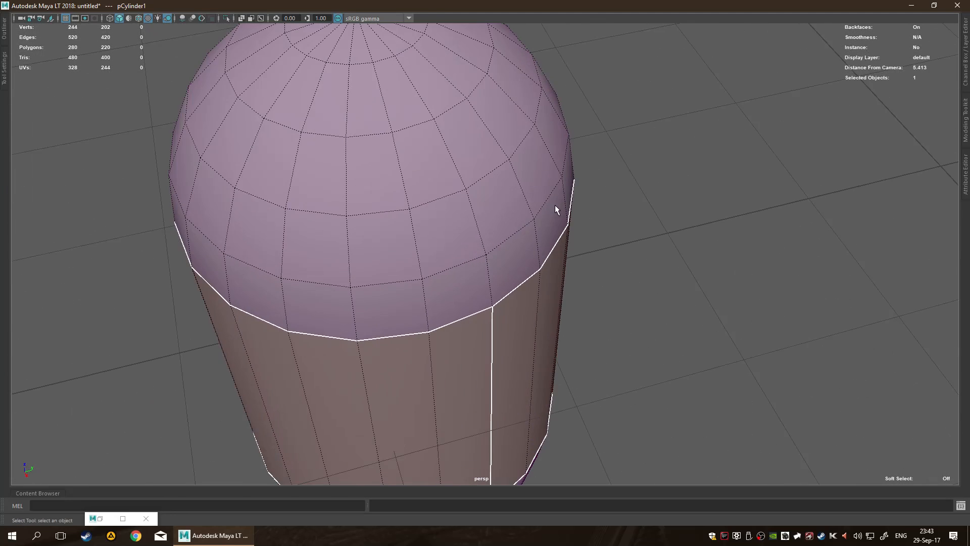
# - Harden the edge loop two rings above the UV border on the round-capped cylinder's upper dome
pyautogui.press('F10')
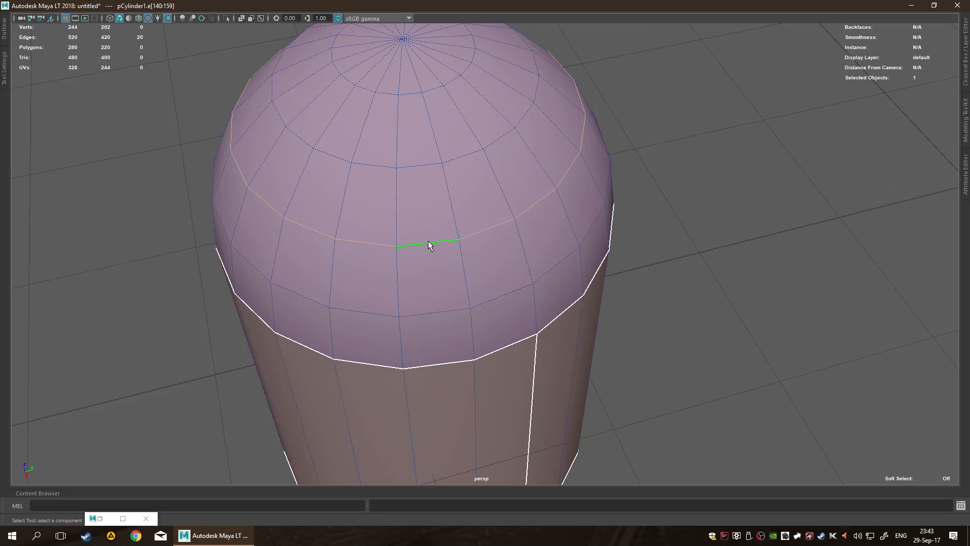
pyautogui.keyDown('alt'); pyautogui.moveTo(690, 220); pyautogui.dragTo(494, 219); pyautogui.keyUp('alt')
pyautogui.doubleClick(494, 218)
pyautogui.keyDown('shift'); pyautogui.rightClick(452, 211); pyautogui.keyUp('shift')
pyautogui.keyDown('shift'); pyautogui.moveTo(453, 211); pyautogui.dragTo(548, 261, button='right'); pyautogui.keyUp('shift')
pyautogui.keyDown('alt'); pyautogui.moveTo(549, 189); pyautogui.dragTo(543, 247, button='middle'); pyautogui.keyUp('alt')
pyautogui.click(778, 243)
pyautogui.keyDown('alt'); pyautogui.moveTo(747, 242); pyautogui.dragTo(625, 202, button='middle'); pyautogui.keyUp('alt')
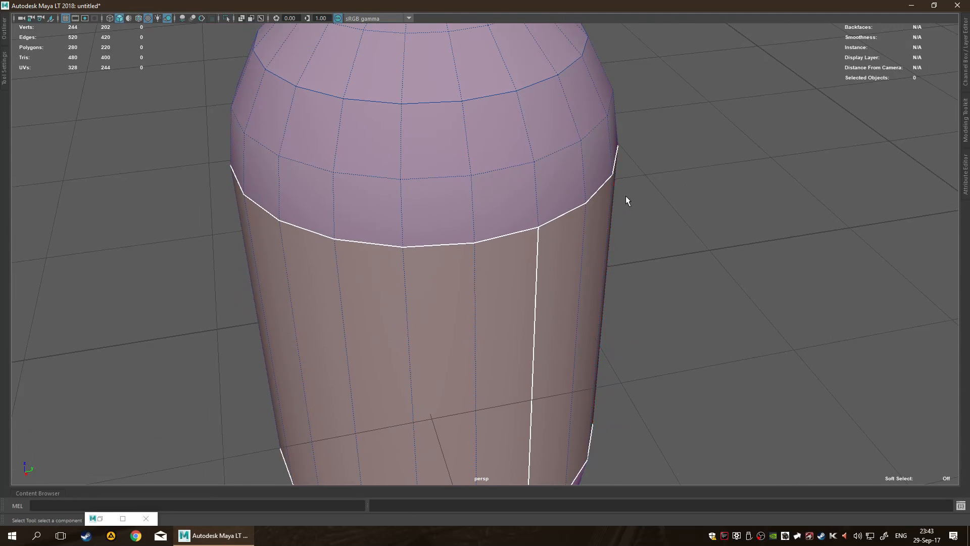
# - Cut the UVs along the hardened edge loop of the upper dome with the 3D Cut and Sew UV Tool in edge mode
pyautogui.scroll(3, 623, 202)
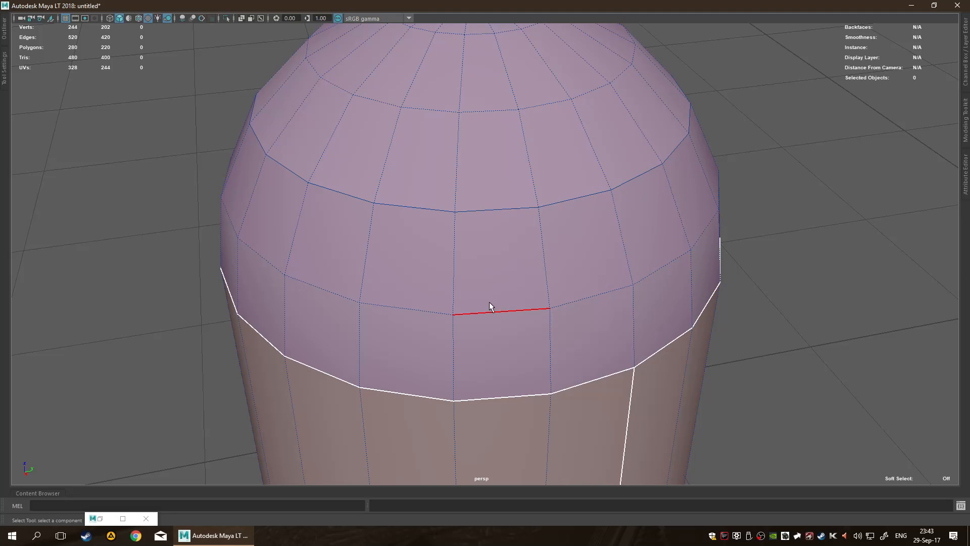
pyautogui.keyDown('shift'); pyautogui.rightClick(474, 192); pyautogui.keyUp('shift')
pyautogui.keyDown('shift'); pyautogui.rightClick(471, 212); pyautogui.keyUp('shift')
pyautogui.moveTo(471, 212); pyautogui.dragTo(571, 241, button='right')
pyautogui.click(511, 226)
pyautogui.keyDown('shift'); pyautogui.rightClick(505, 204); pyautogui.keyUp('shift')
pyautogui.keyDown('shift'); pyautogui.moveTo(504, 203); pyautogui.dragTo(466, 201, button='right'); pyautogui.keyUp('shift')
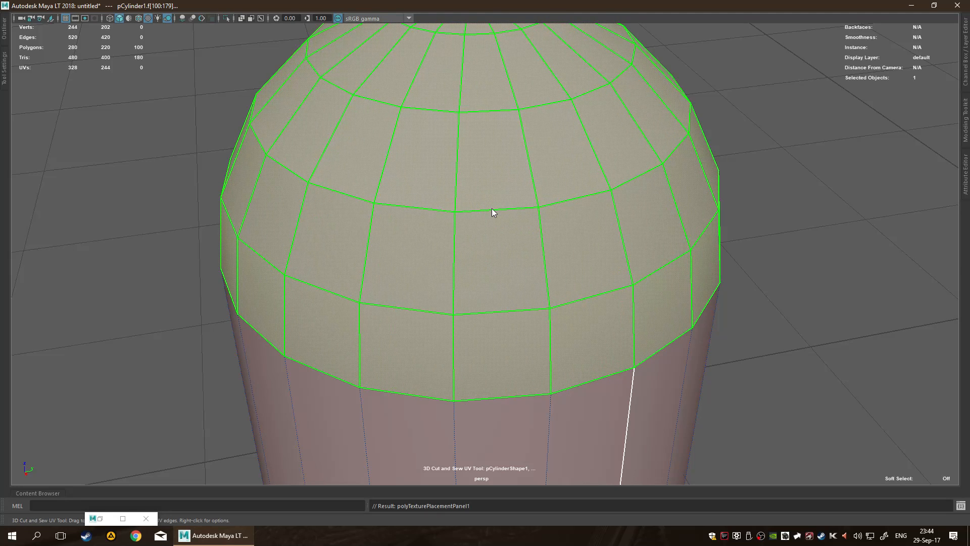
pyautogui.rightClick(492, 208)
pyautogui.click(492, 208)
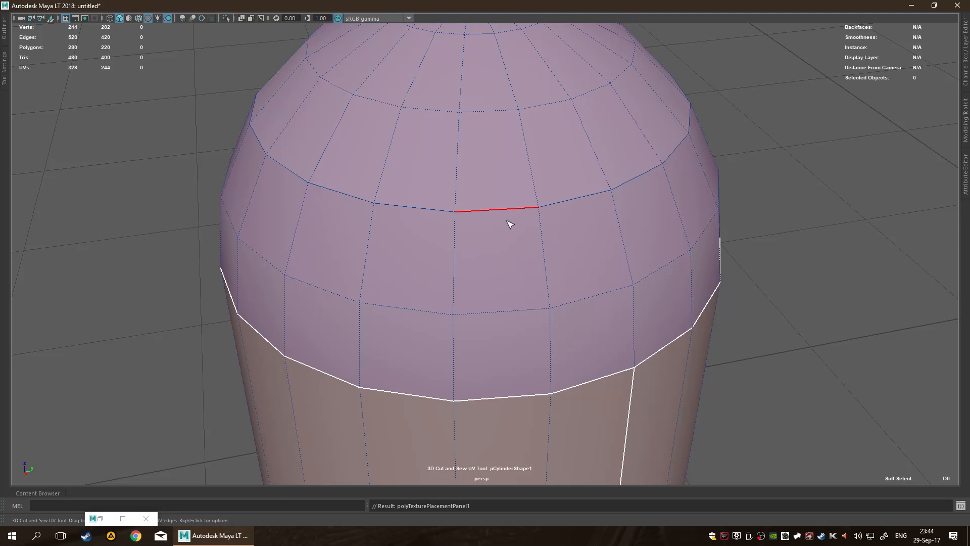
pyautogui.moveTo(499, 209)
pyautogui.mouseDown()
pyautogui.moveTo(613, 193)
pyautogui.moveTo(799, 204)
pyautogui.moveTo(727, 192)
pyautogui.moveTo(775, 202)
pyautogui.moveTo(735, 241)
pyautogui.moveTo(708, 210)
pyautogui.moveTo(689, 208)
pyautogui.mouseUp()
# - Cut a vertical UV seam through the lower dome ring, from the new horizontal cut to the cylinder side's seam
pyautogui.moveTo(481, 203); pyautogui.dragTo(493, 243)
pyautogui.hotkey('ctrl', 'z')
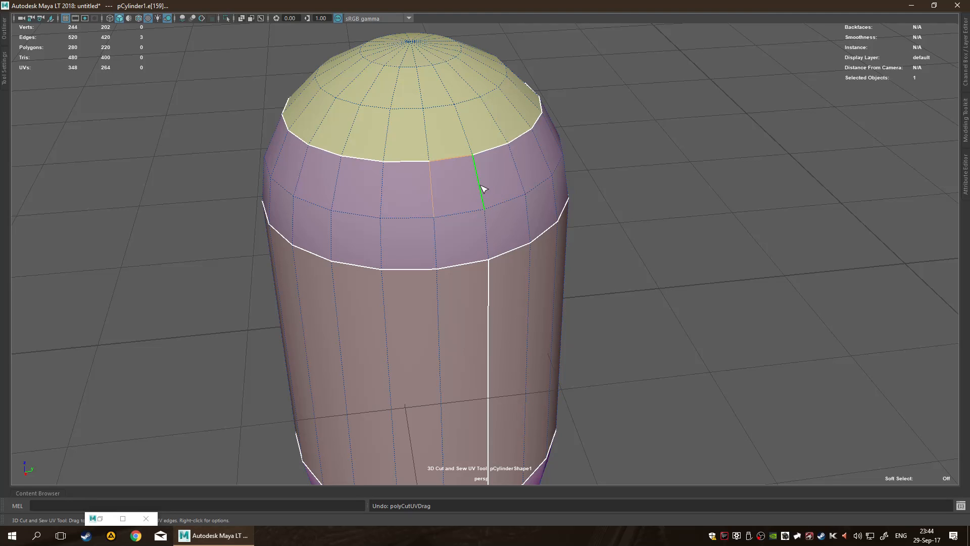
pyautogui.moveTo(482, 189); pyautogui.dragTo(491, 241)
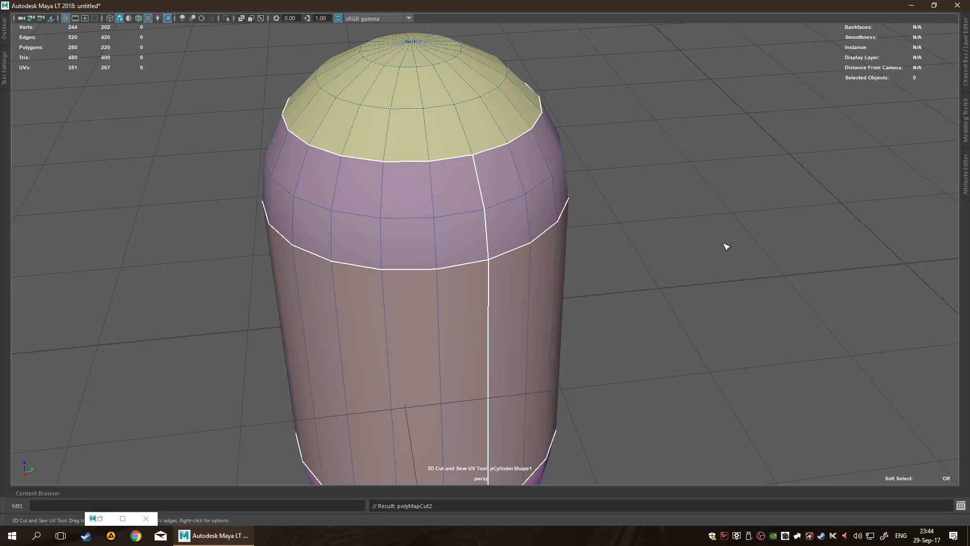
# - Examine the new dome, ring and side UV shells and the seams that separate them
pyautogui.keyDown('alt'); pyautogui.moveTo(721, 246); pyautogui.dragTo(541, 247); pyautogui.keyUp('alt')
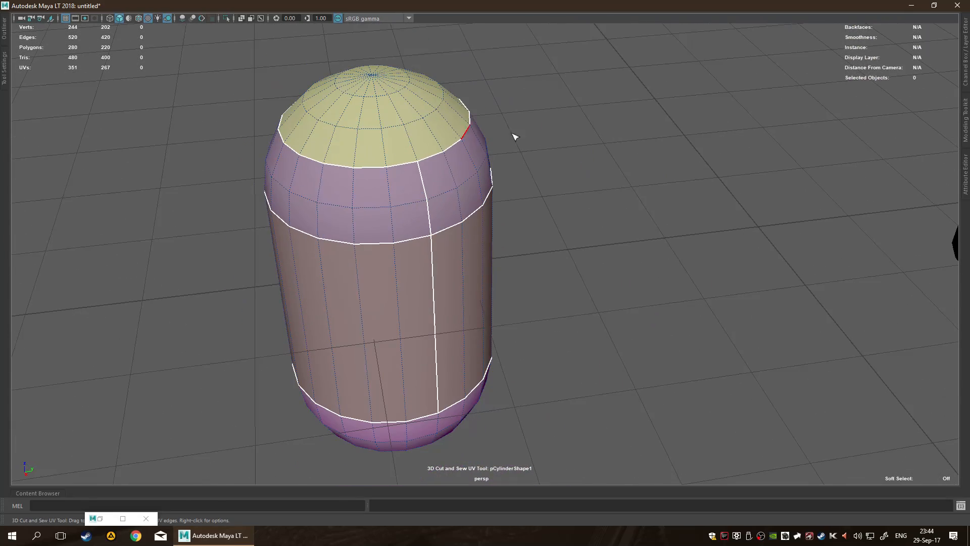
pyautogui.keyDown('alt'); pyautogui.moveTo(544, 151); pyautogui.dragTo(554, 143); pyautogui.keyUp('alt')
pyautogui.keyDown('alt'); pyautogui.moveTo(554, 143); pyautogui.dragTo(595, 201, button='middle'); pyautogui.keyUp('alt')
pyautogui.keyDown('alt'); pyautogui.moveTo(625, 138); pyautogui.dragTo(658, 204, button='middle'); pyautogui.keyUp('alt')
pyautogui.scroll(1, 641, 211)
pyautogui.scroll(1, 618, 210)
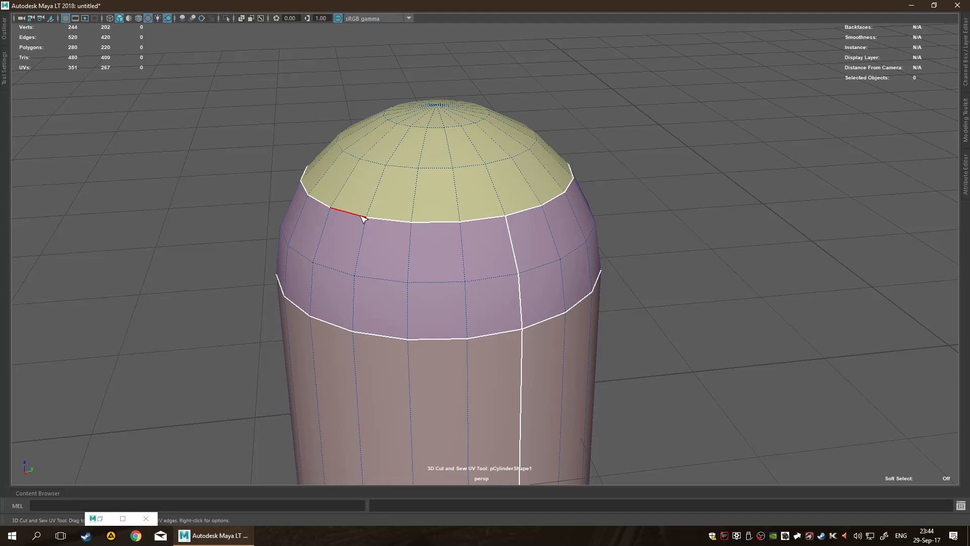
pyautogui.keyDown('alt'); pyautogui.moveTo(573, 125); pyautogui.dragTo(573, 112); pyautogui.keyUp('alt')
pyautogui.keyDown('alt'); pyautogui.moveTo(573, 112); pyautogui.dragTo(558, 175, button='middle'); pyautogui.keyUp('alt')
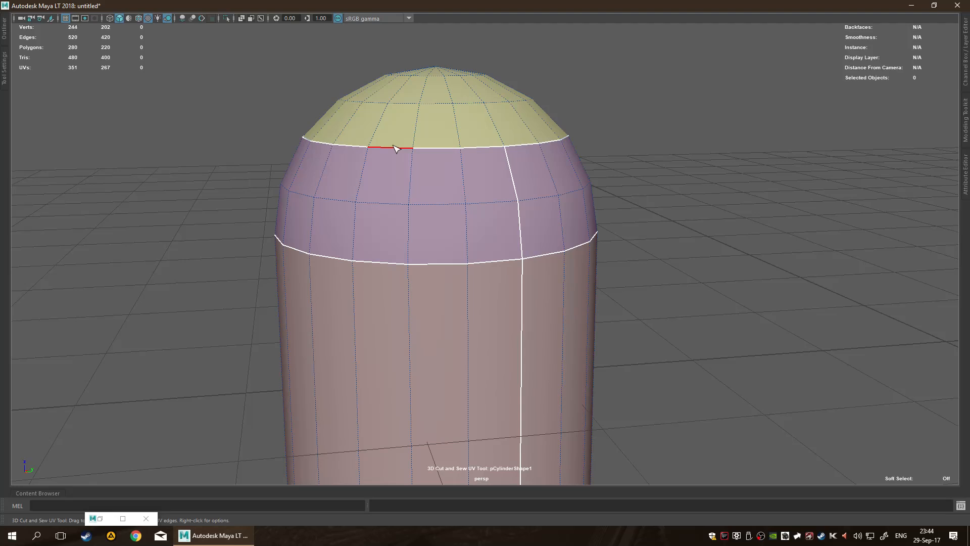
# - Select the hardened edge loop on the upper dome and scale it outward into a wide overhanging rim
pyautogui.press('q')
pyautogui.doubleClick(354, 148)
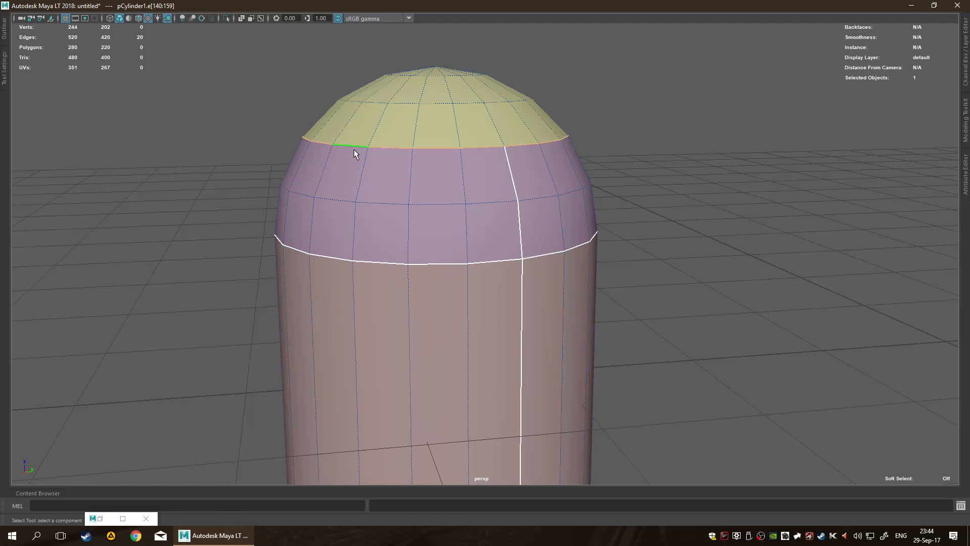
pyautogui.press('r')
pyautogui.moveTo(439, 136); pyautogui.dragTo(533, 132)
# - Examine the widened rim up close, comparing its hard edge with the UV seam beneath the cap
pyautogui.keyDown('alt'); pyautogui.moveTo(673, 151); pyautogui.dragTo(739, 176); pyautogui.keyUp('alt')
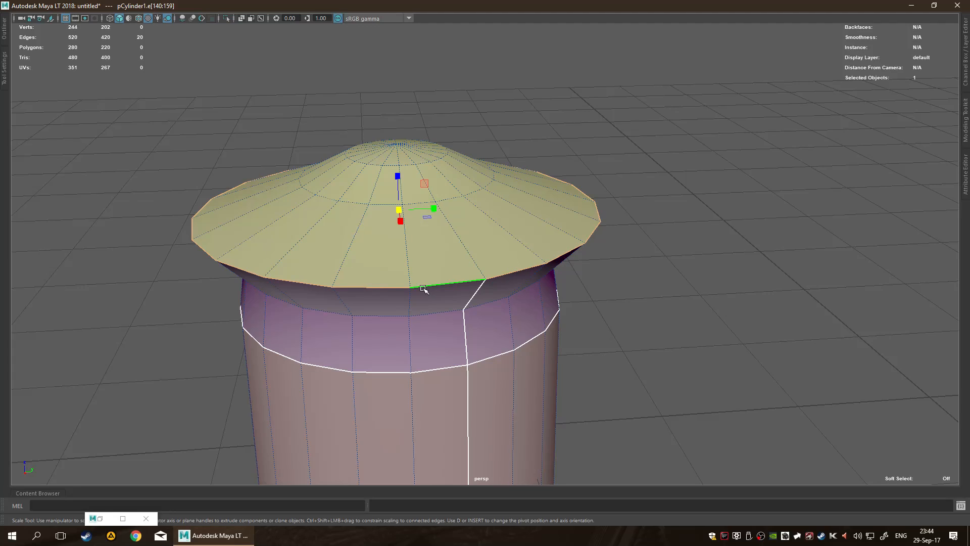
pyautogui.keyDown('alt'); pyautogui.moveTo(562, 282); pyautogui.dragTo(665, 224, button='middle'); pyautogui.keyUp('alt')
pyautogui.scroll(5, 665, 224)
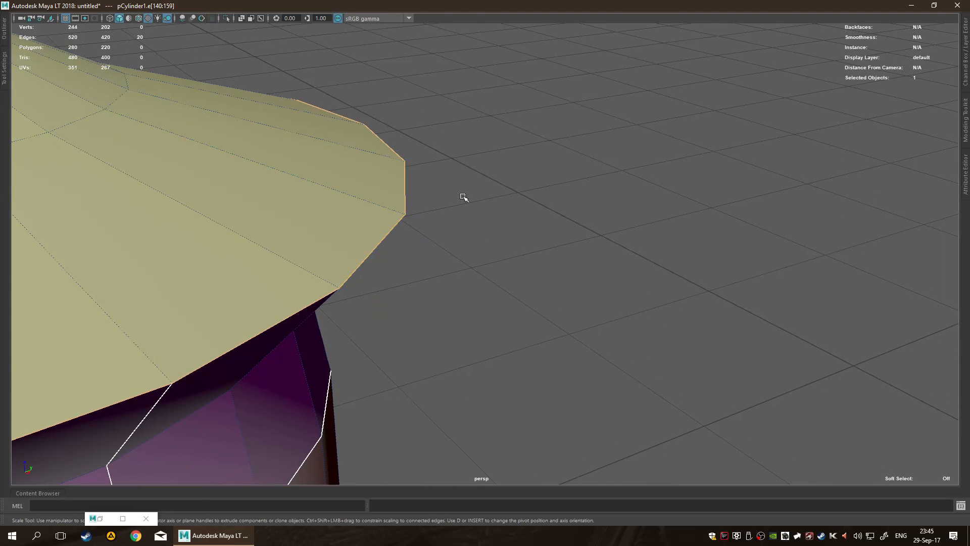
pyautogui.scroll(-5, 462, 186)
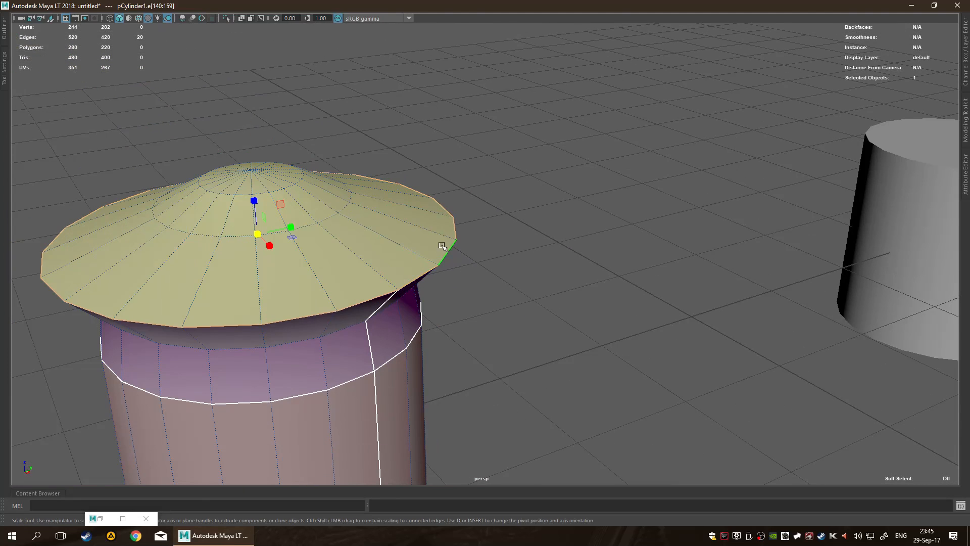
pyautogui.scroll(6, 508, 226)
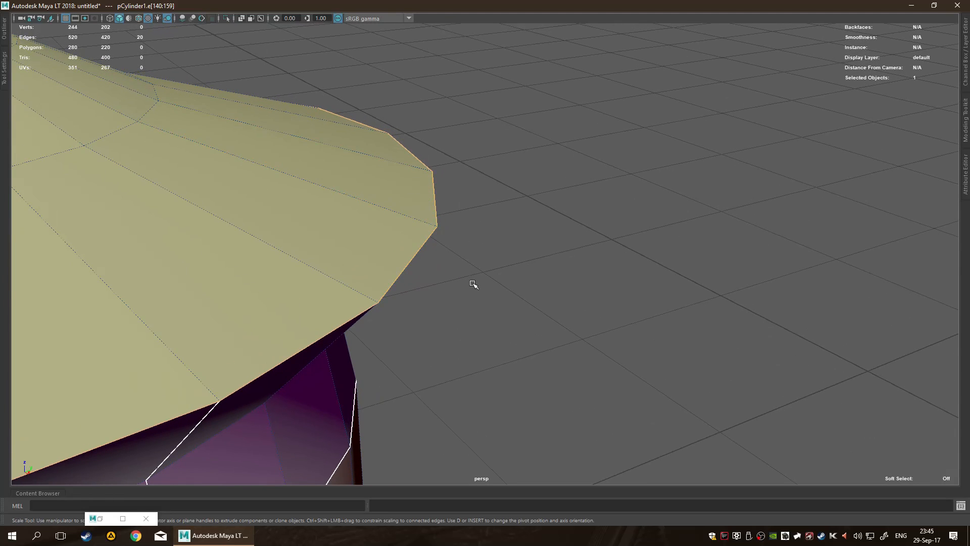
pyautogui.scroll(-6, 493, 273)
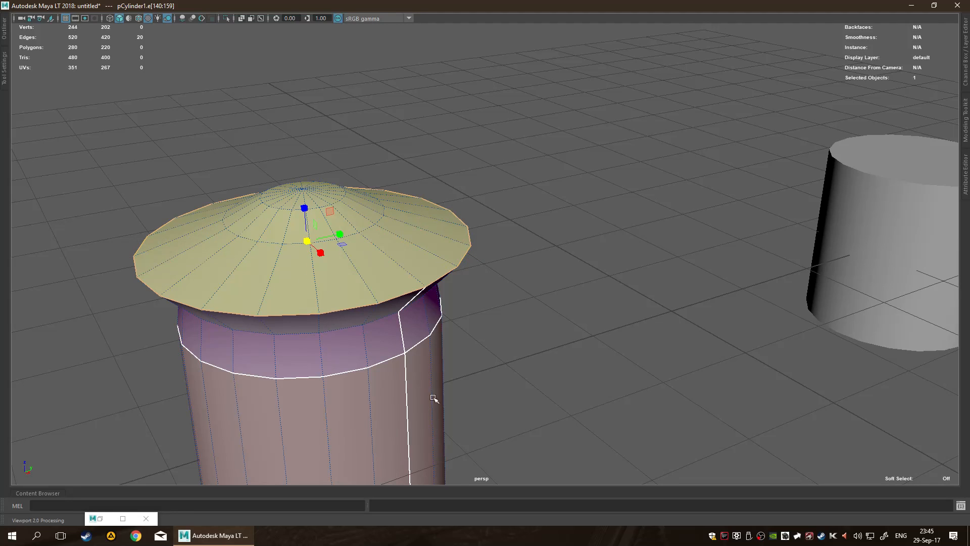
pyautogui.keyDown('alt'); pyautogui.moveTo(493, 245); pyautogui.dragTo(562, 276); pyautogui.keyUp('alt')
pyautogui.keyDown('alt'); pyautogui.moveTo(666, 311); pyautogui.dragTo(619, 253); pyautogui.keyUp('alt')
# - Select all the modified cylinder's UV shells with the 3D Cut and Sew UV Tool, then unfold and lay them out
pyautogui.press('g')
pyautogui.keyDown('alt'); pyautogui.moveTo(590, 291); pyautogui.dragTo(592, 257, button='middle'); pyautogui.keyUp('alt')
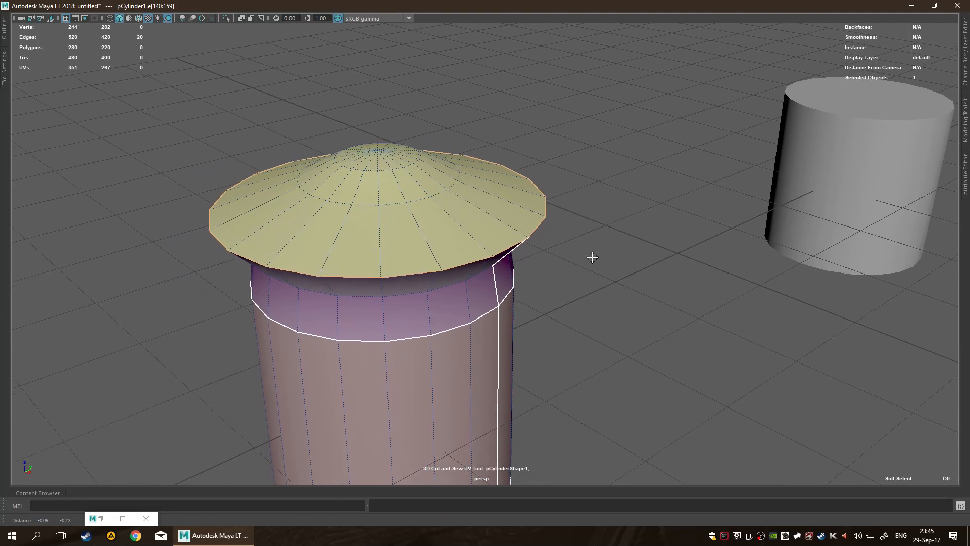
pyautogui.rightClick(422, 274)
pyautogui.moveTo(422, 245)
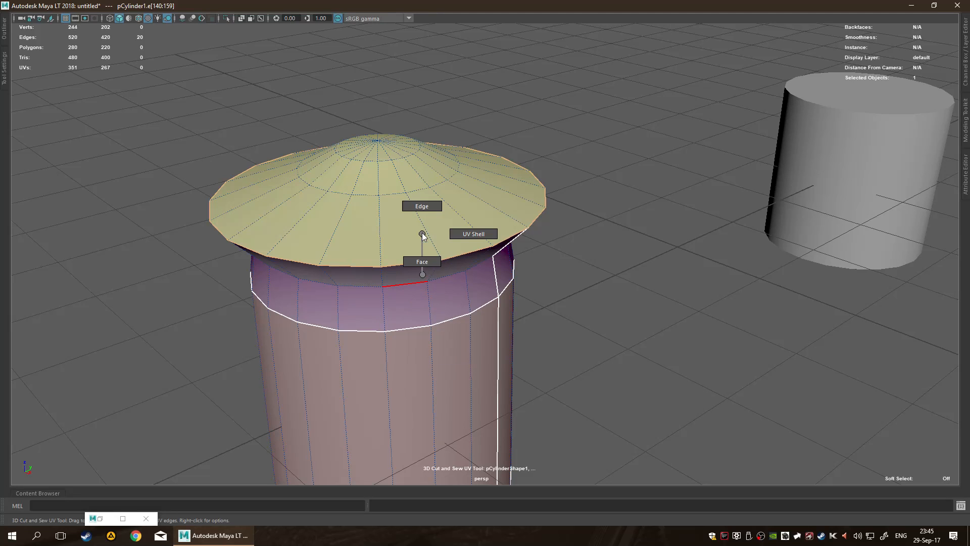
pyautogui.click(457, 235)
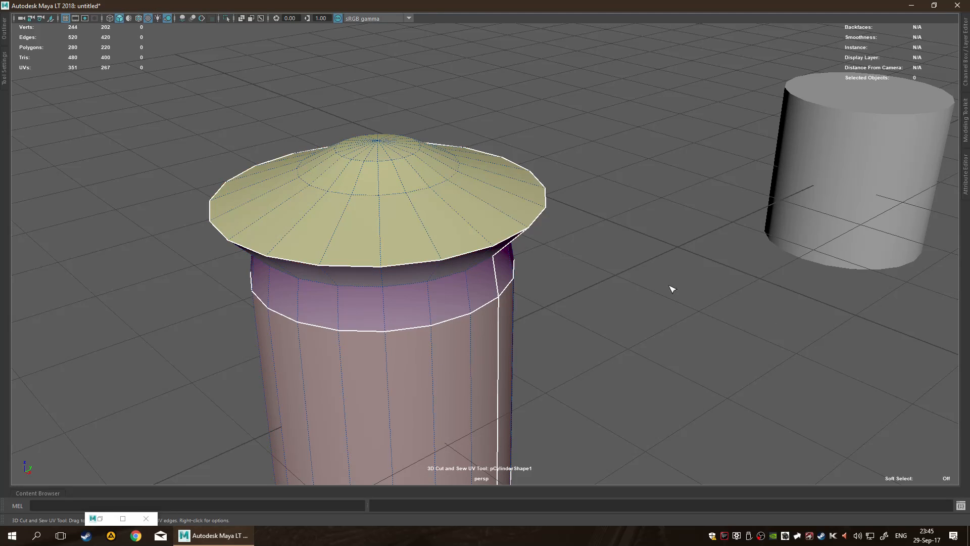
pyautogui.keyDown('alt'); pyautogui.moveTo(618, 243); pyautogui.dragTo(519, 190); pyautogui.keyUp('alt')
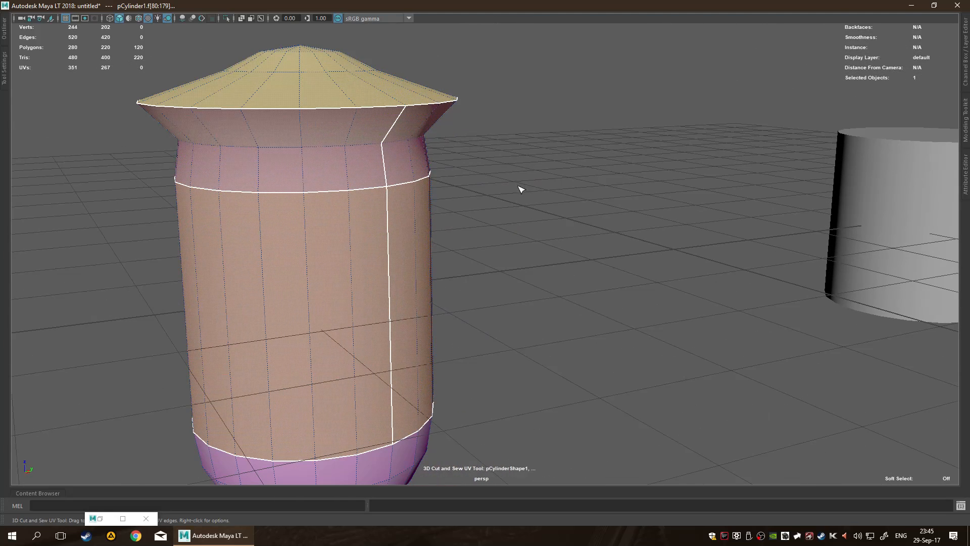
pyautogui.moveTo(122, 73); pyautogui.dragTo(446, 204)
pyautogui.scroll(-5, 446, 203)
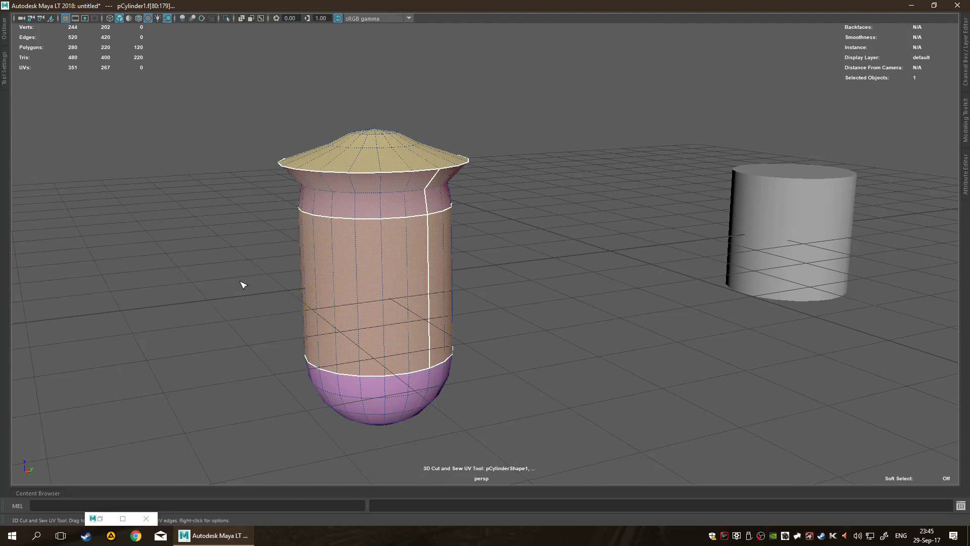
pyautogui.hotkey('ctrl', 'u')
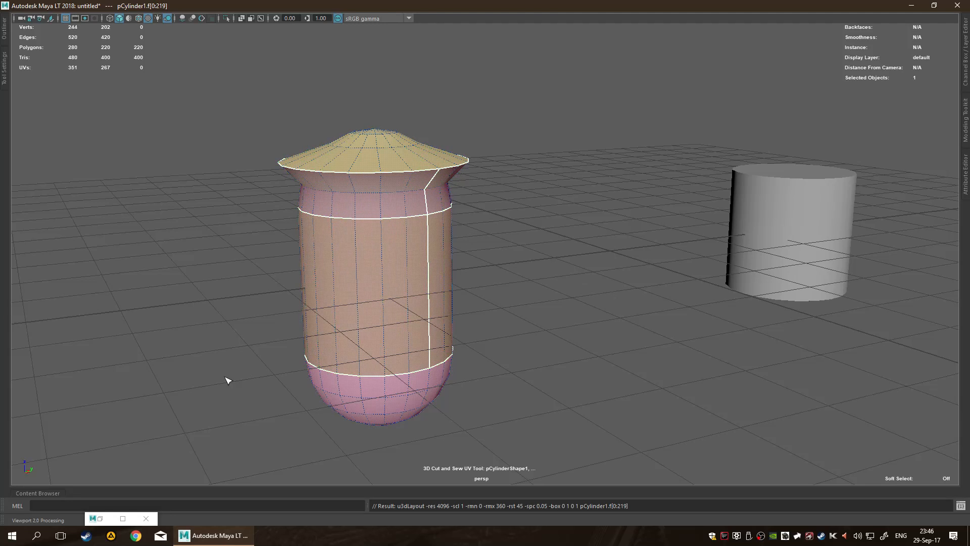
# - Restore the UV Editor, examine the unfolded shells, and place the window beside the modified cylinder for comparison
pyautogui.click(100, 518)
pyautogui.scroll(-5, 294, 385)
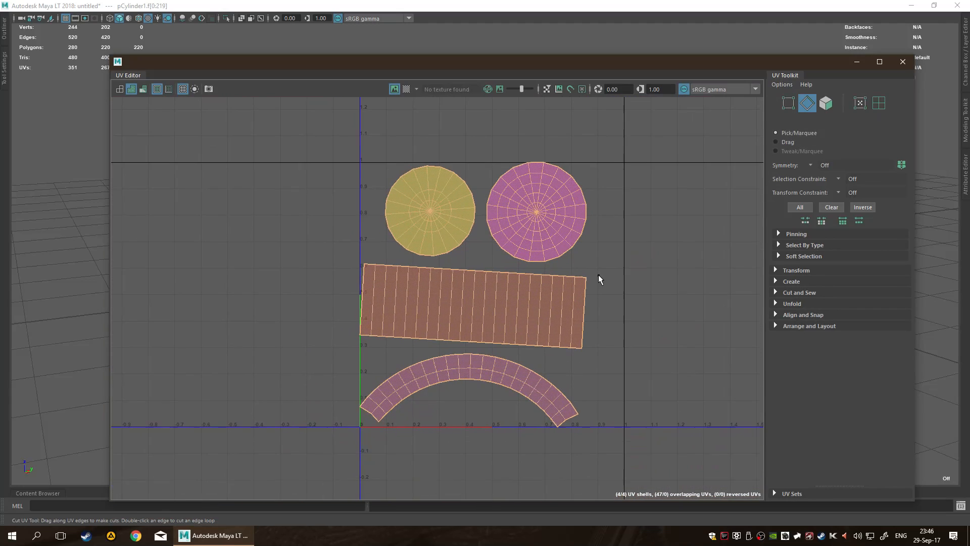
pyautogui.scroll(5, 598, 274)
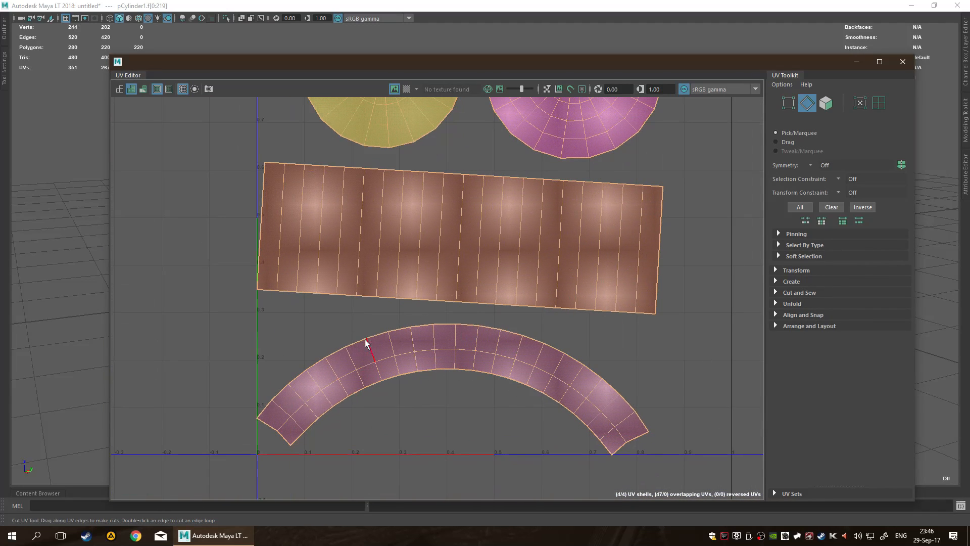
pyautogui.keyDown('alt'); pyautogui.moveTo(397, 353); pyautogui.dragTo(384, 438, button='middle'); pyautogui.keyUp('alt')
pyautogui.scroll(1, 382, 419)
pyautogui.scroll(-3, 364, 359)
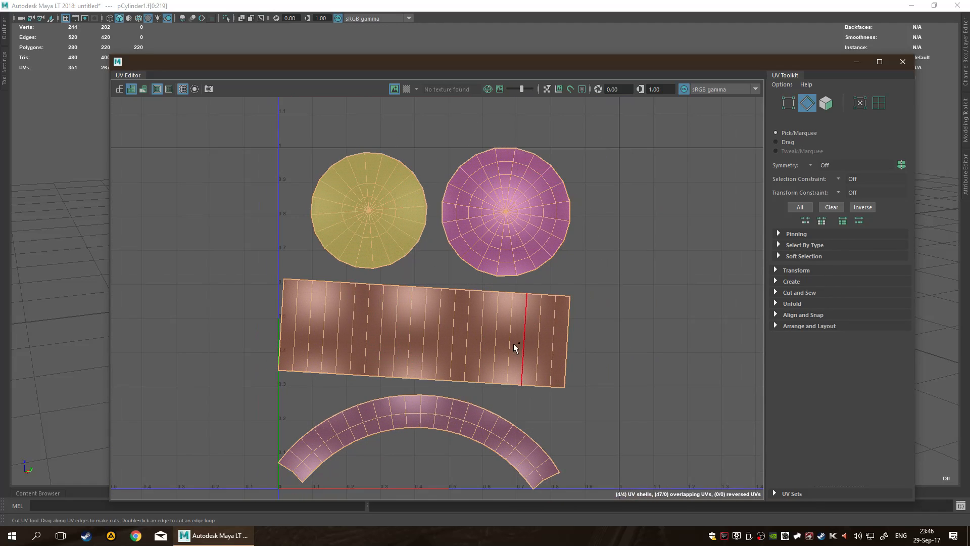
pyautogui.keyDown('alt'); pyautogui.moveTo(515, 243); pyautogui.dragTo(525, 199, button='middle'); pyautogui.keyUp('alt')
pyautogui.moveTo(499, 65); pyautogui.dragTo(836, 61)
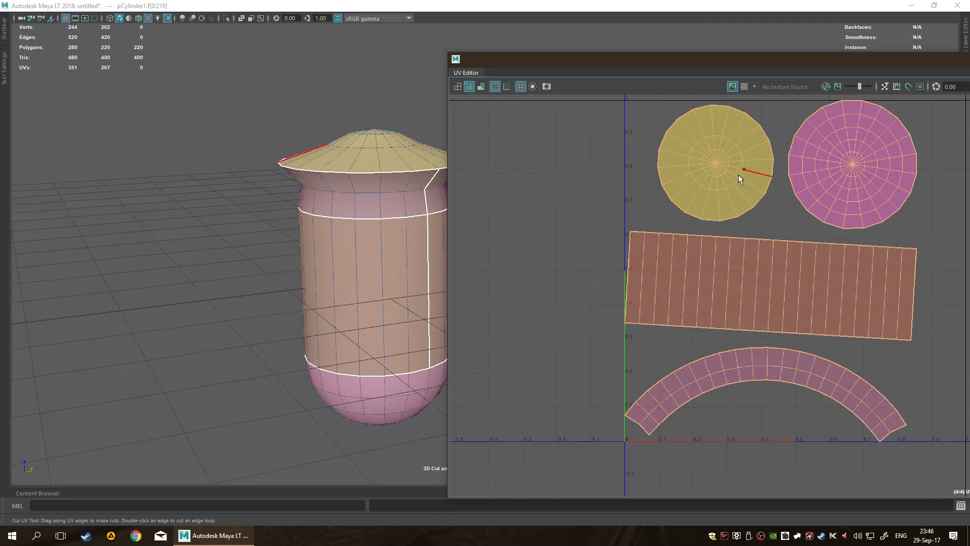
# - Compare the lower dome with its circular UV shell, and minimize the UV Editor to leave the model in full view
pyautogui.keyDown('alt'); pyautogui.moveTo(368, 299); pyautogui.dragTo(383, 236); pyautogui.keyUp('alt')
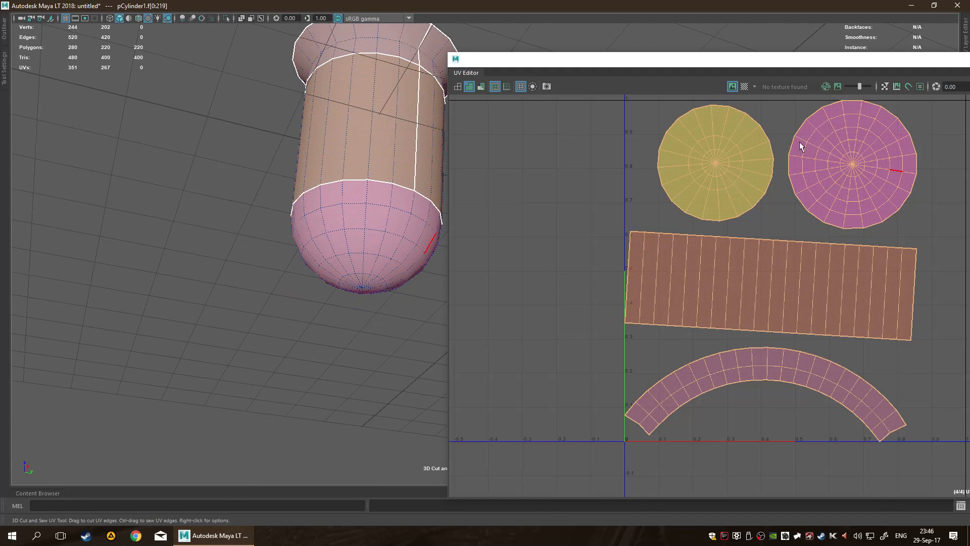
pyautogui.moveTo(634, 60); pyautogui.dragTo(587, 68)
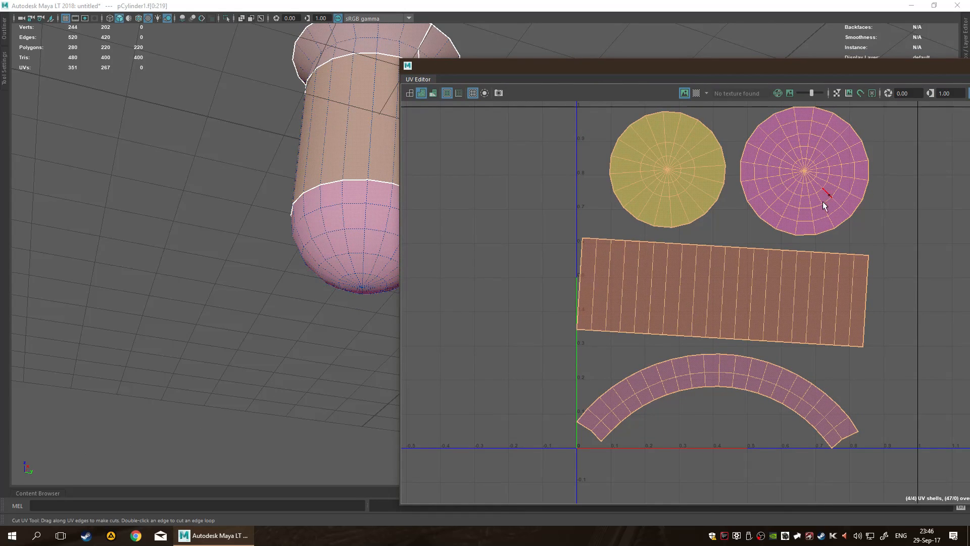
pyautogui.moveTo(756, 83); pyautogui.dragTo(511, 103)
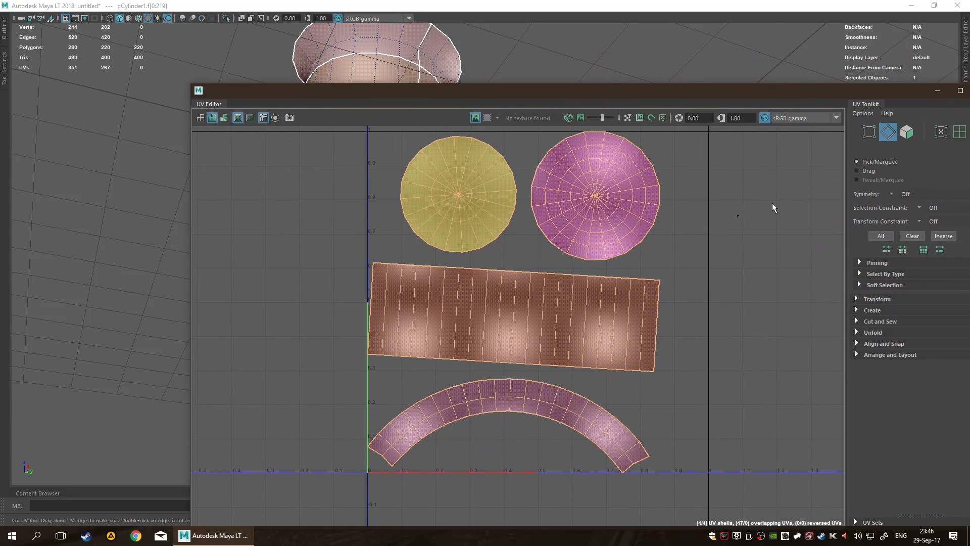
pyautogui.moveTo(799, 96); pyautogui.dragTo(569, 107)
pyautogui.click(711, 110)
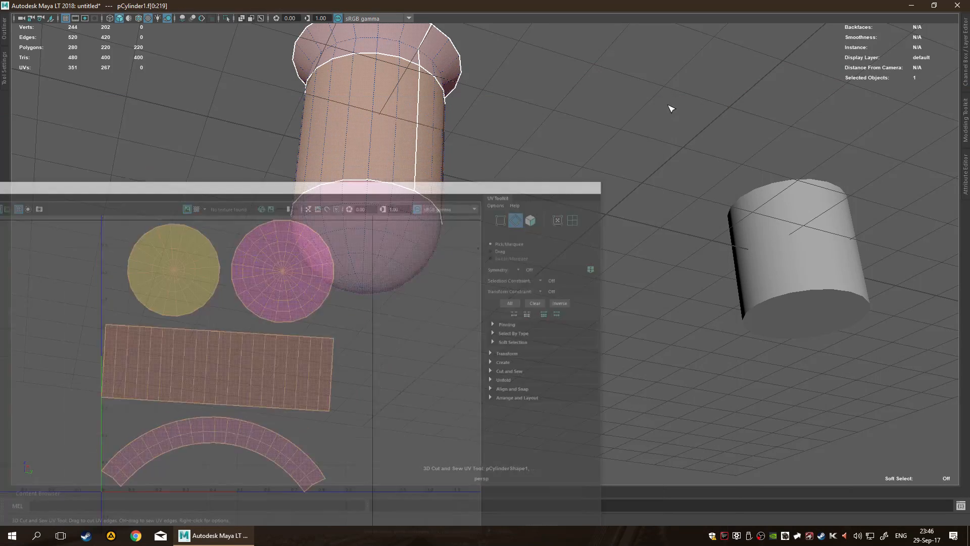
pyautogui.keyDown('alt'); pyautogui.moveTo(539, 158); pyautogui.dragTo(409, 309); pyautogui.keyUp('alt')
pyautogui.press('q')
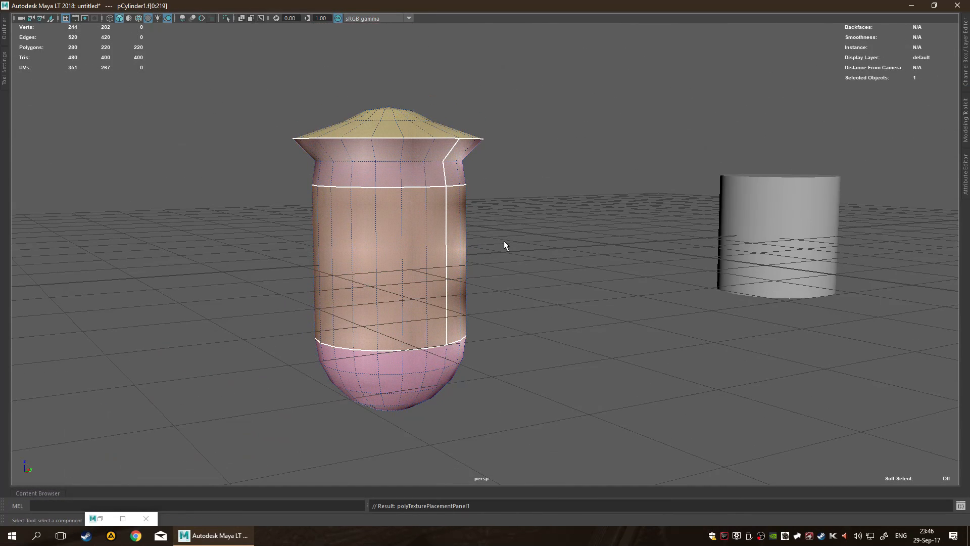
# - Inspect the UV seams around the rim and body with the 3D Cut and Sew UV Tool, and close the UV Editor
pyautogui.press('y')
pyautogui.keyDown('alt'); pyautogui.moveTo(446, 169); pyautogui.dragTo(552, 201, button='right'); pyautogui.keyUp('alt')
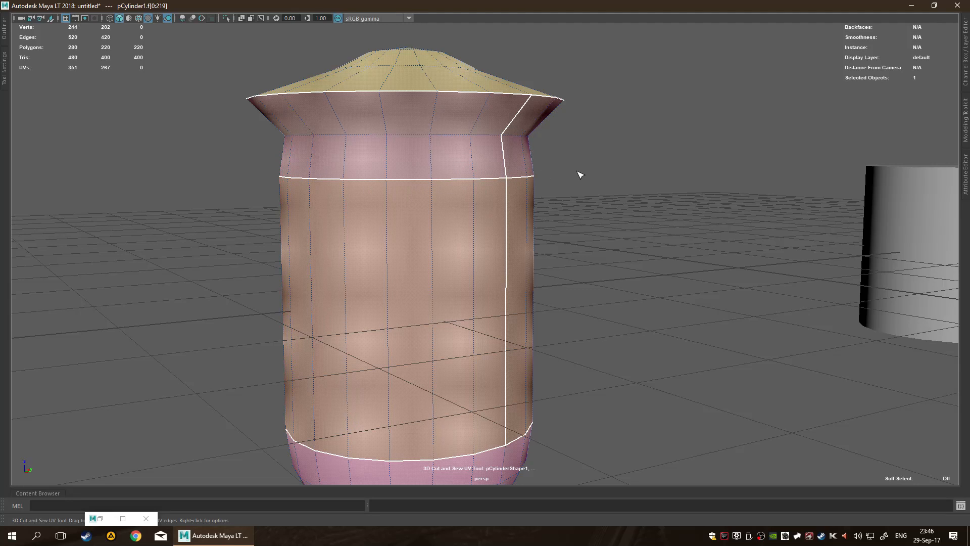
pyautogui.press('q')
pyautogui.scroll(-3, 584, 174)
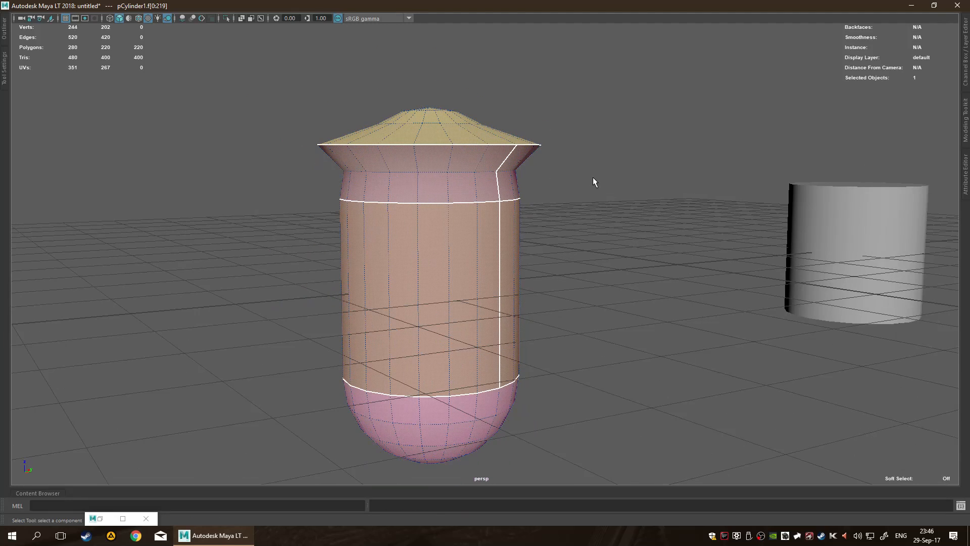
pyautogui.click(149, 521)
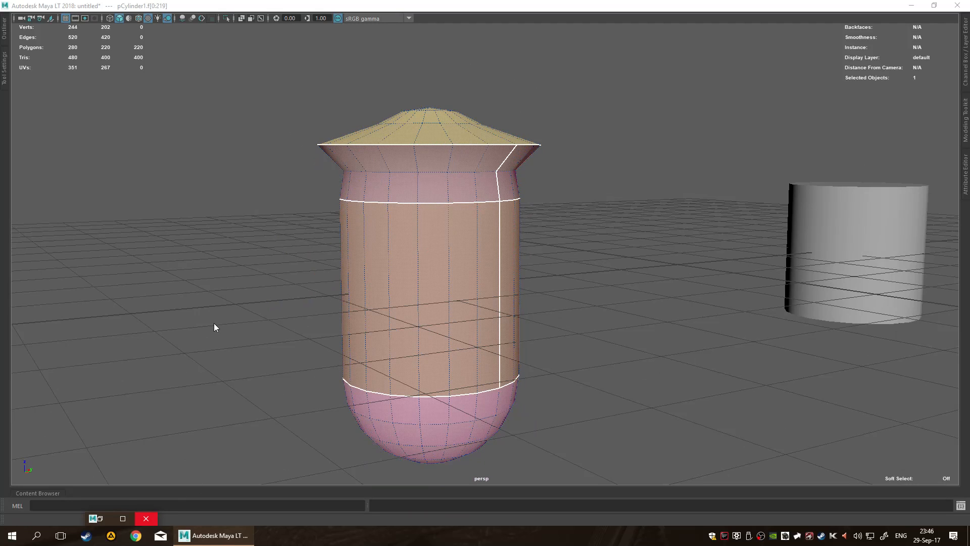
# - Select the hard edge loop around the overhanging rim and soften it
pyautogui.keyDown('alt'); pyautogui.moveTo(221, 262); pyautogui.dragTo(262, 313); pyautogui.keyUp('alt')
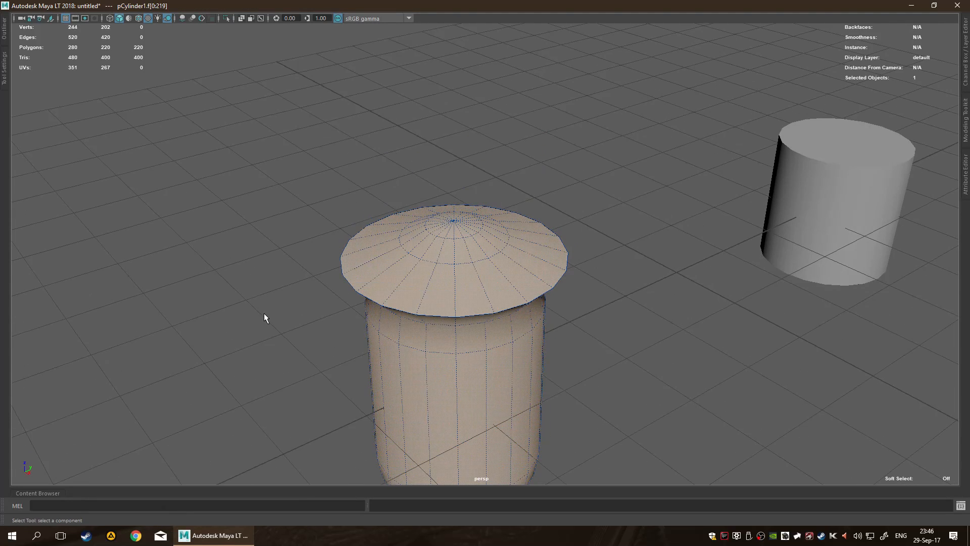
pyautogui.click(293, 336)
pyautogui.keyDown('alt'); pyautogui.moveTo(320, 350); pyautogui.dragTo(311, 310, button='middle'); pyautogui.keyUp('alt')
pyautogui.scroll(2, 403, 291)
pyautogui.doubleClick(383, 259)
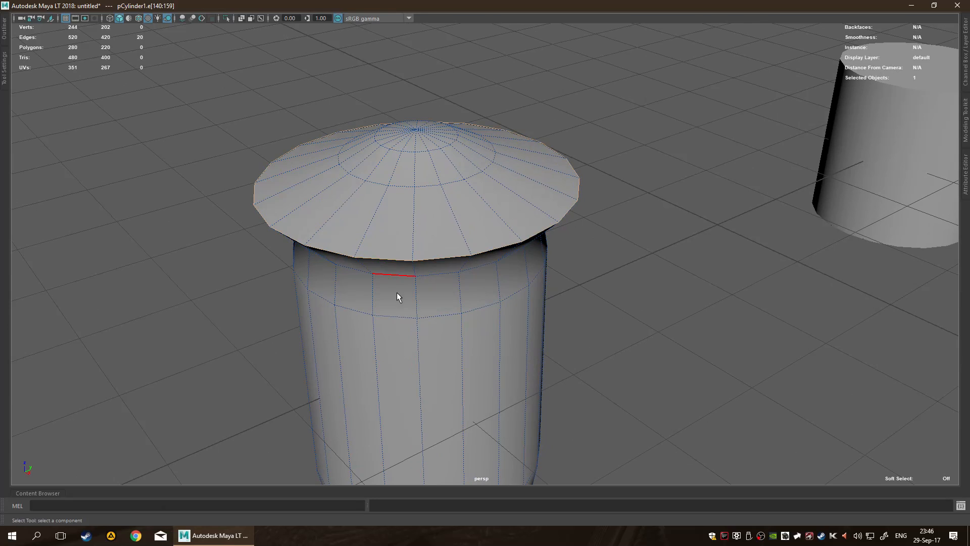
pyautogui.keyDown('shift'); pyautogui.moveTo(407, 237); pyautogui.dragTo(533, 246, button='right'); pyautogui.keyUp('shift')
pyautogui.click(697, 301)
pyautogui.keyDown('alt'); pyautogui.moveTo(678, 282); pyautogui.dragTo(671, 262); pyautogui.keyUp('alt')
pyautogui.scroll(-3, 553, 271)
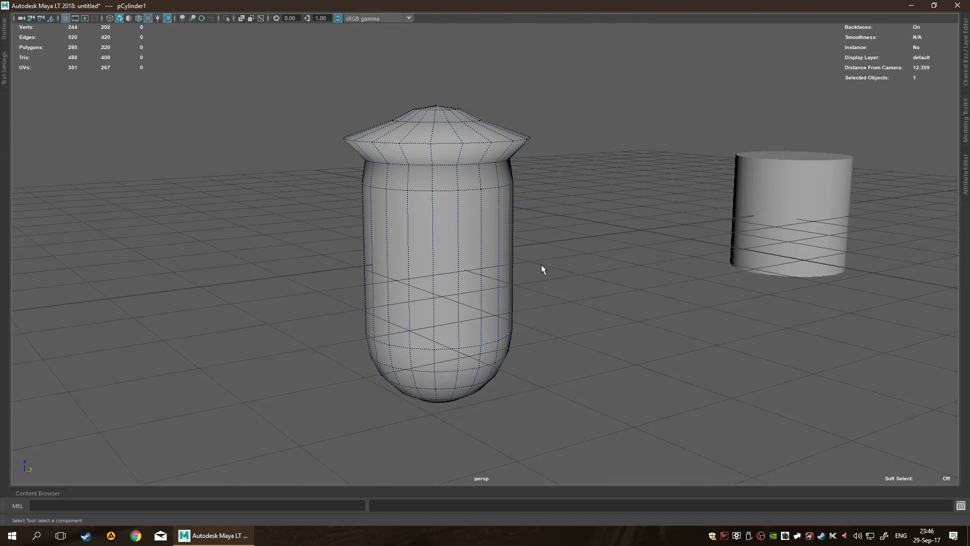
# - Examine the softened rim's shading in object mode from above and from the side
pyautogui.press('F8')
pyautogui.keyDown('alt'); pyautogui.moveTo(588, 172); pyautogui.dragTo(604, 256); pyautogui.keyUp('alt')
pyautogui.keyDown('alt'); pyautogui.moveTo(604, 256); pyautogui.dragTo(579, 196, button='middle'); pyautogui.keyUp('alt')
pyautogui.scroll(3, 579, 199)
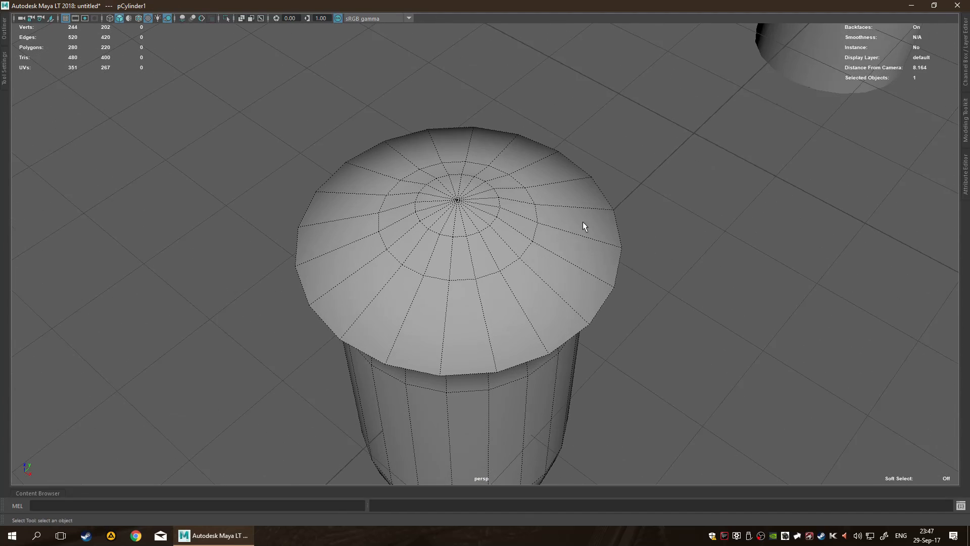
pyautogui.scroll(2, 581, 225)
pyautogui.keyDown('alt'); pyautogui.moveTo(581, 270); pyautogui.dragTo(574, 214, button='middle'); pyautogui.keyUp('alt')
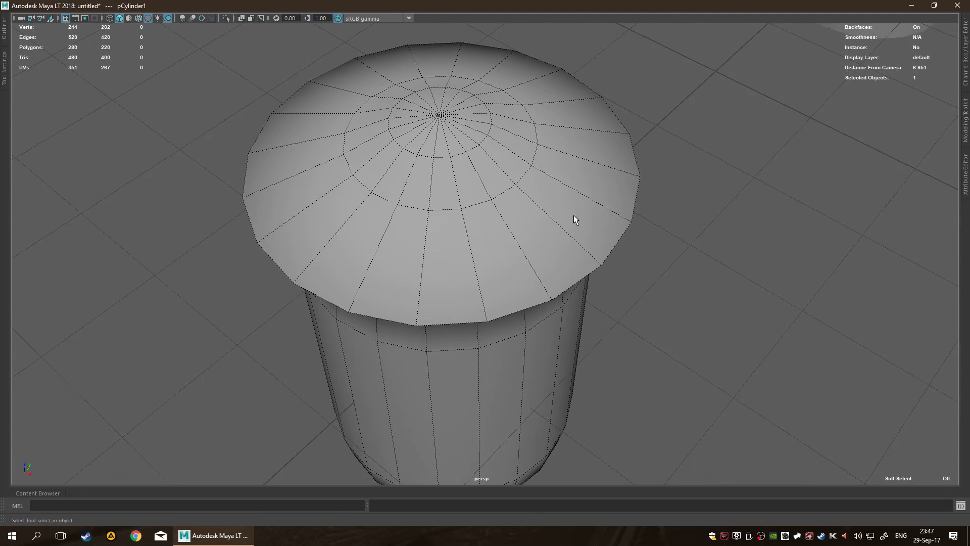
pyautogui.keyDown('alt'); pyautogui.moveTo(574, 214); pyautogui.dragTo(576, 222); pyautogui.keyUp('alt')
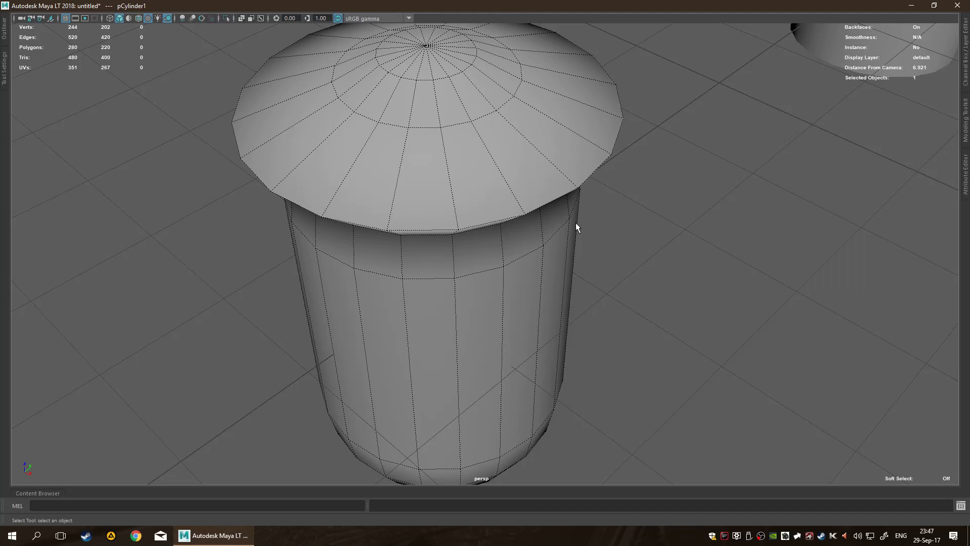
pyautogui.keyDown('alt'); pyautogui.moveTo(495, 187); pyautogui.dragTo(506, 217); pyautogui.keyUp('alt')
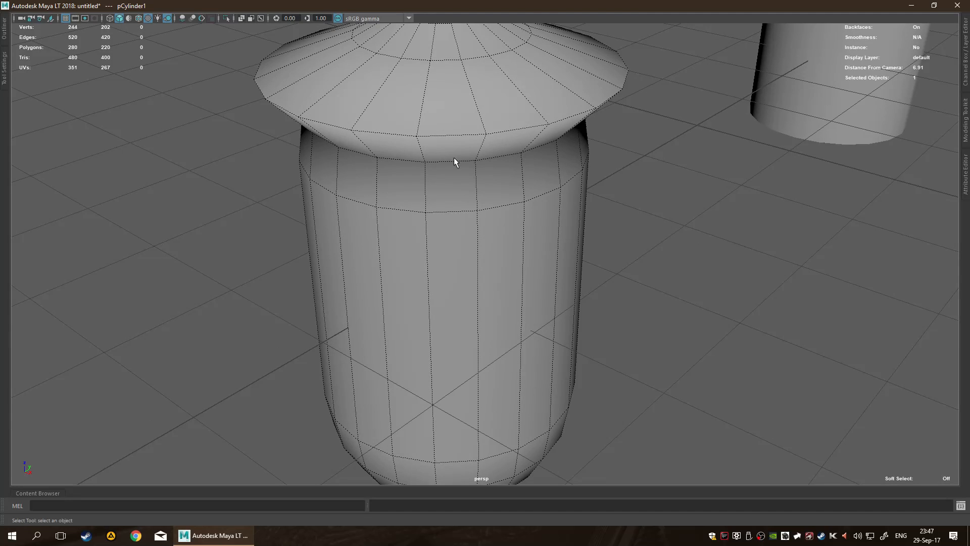
pyautogui.keyDown('alt'); pyautogui.moveTo(496, 174); pyautogui.dragTo(486, 201); pyautogui.keyUp('alt')
pyautogui.scroll(-3, 483, 208)
pyautogui.keyDown('alt'); pyautogui.moveTo(487, 201); pyautogui.dragTo(486, 143, button='middle'); pyautogui.keyUp('alt')
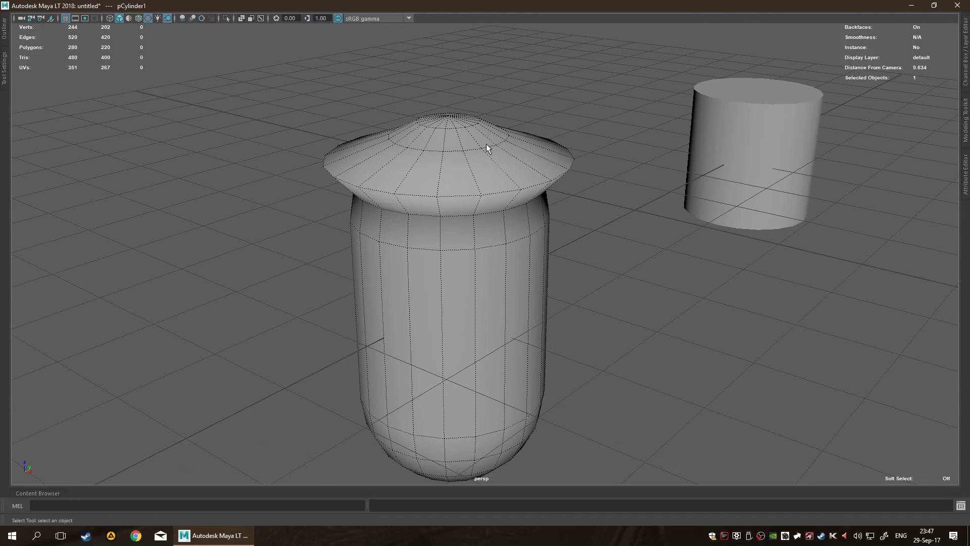
# - Apply Soften/Harden Edges to the whole rimmed cylinder using the Texture Borders method
pyautogui.press('F10')
pyautogui.press('F8')
pyautogui.keyDown('shift'); pyautogui.rightClick(437, 160); pyautogui.keyUp('shift')
pyautogui.keyDown('shift'); pyautogui.moveTo(437, 158); pyautogui.dragTo(520, 201, button='right'); pyautogui.keyUp('shift')
pyautogui.keyDown('shift'); pyautogui.moveTo(592, 196); pyautogui.dragTo(581, 191, button='right'); pyautogui.keyUp('shift')
pyautogui.moveTo(484, 343); pyautogui.dragTo(590, 166)
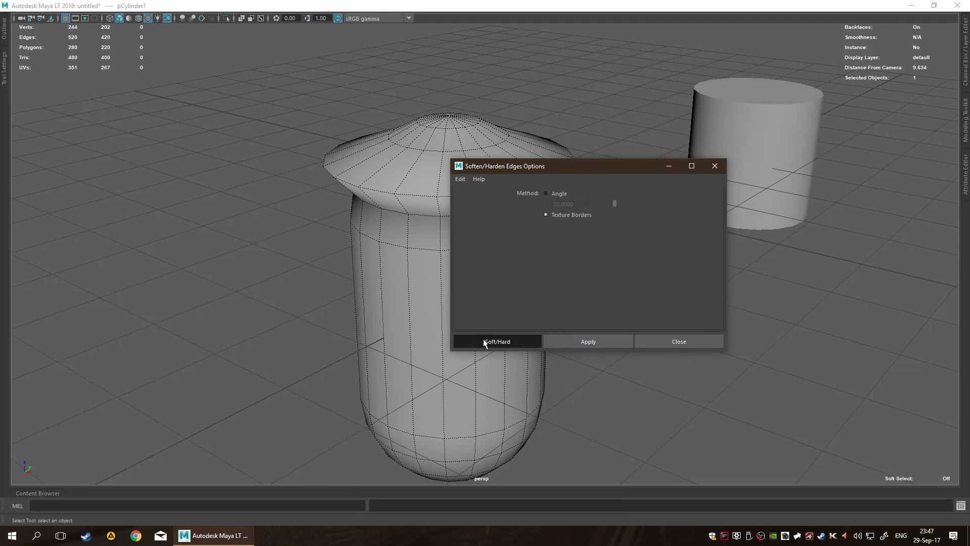
pyautogui.click(486, 342)
pyautogui.keyDown('alt'); pyautogui.moveTo(573, 329); pyautogui.dragTo(601, 286); pyautogui.keyUp('alt')
pyautogui.click(580, 278)
# - Select the three vertical seam edges running from the rim down the cylinder body and soften them
pyautogui.keyDown('alt'); pyautogui.moveTo(522, 244); pyautogui.dragTo(558, 230); pyautogui.keyUp('alt')
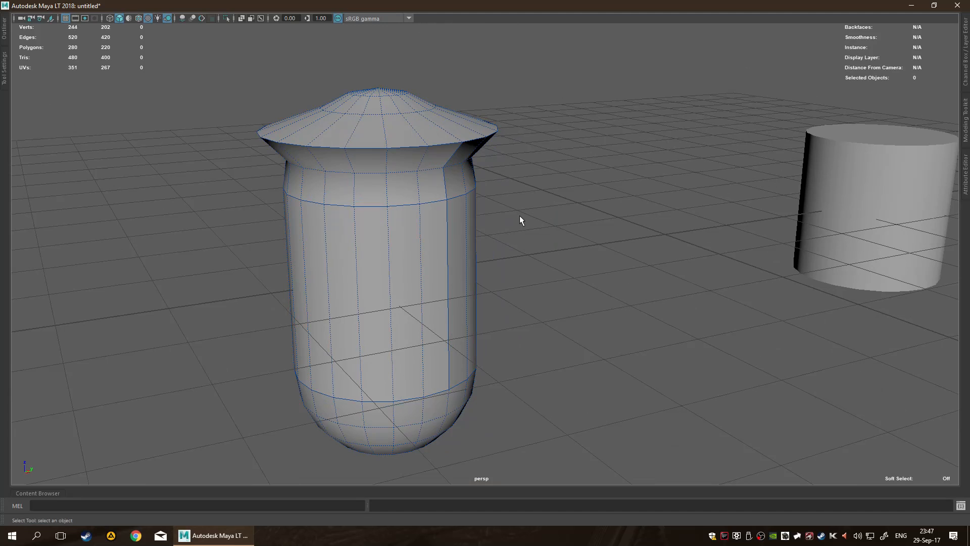
pyautogui.keyDown('alt'); pyautogui.moveTo(530, 210); pyautogui.dragTo(522, 269); pyautogui.keyUp('alt')
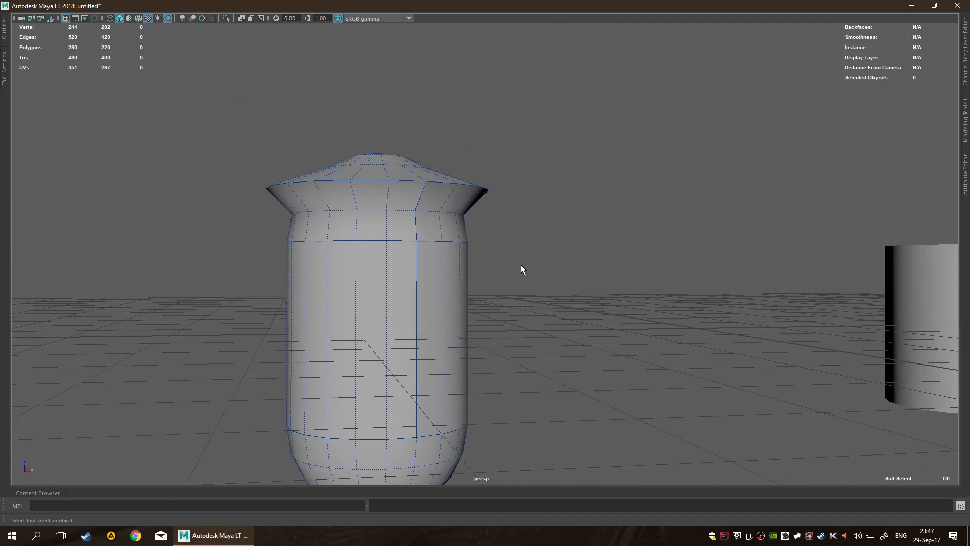
pyautogui.scroll(3, 490, 236)
pyautogui.keyDown('alt'); pyautogui.moveTo(460, 229); pyautogui.dragTo(549, 149, button='middle'); pyautogui.keyUp('alt')
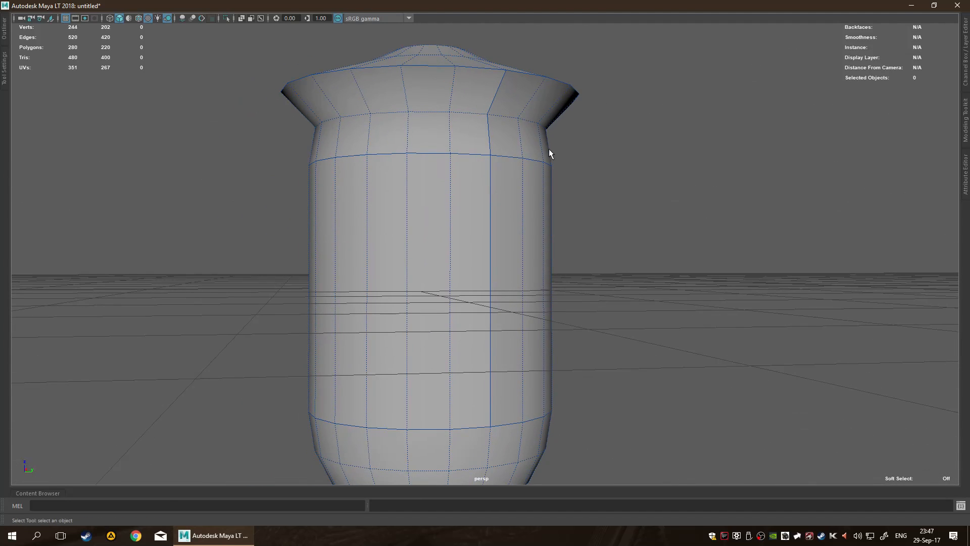
pyautogui.click(499, 101)
pyautogui.keyDown('shift'); pyautogui.click(489, 141); pyautogui.keyUp('shift')
pyautogui.keyDown('shift'); pyautogui.click(490, 222); pyautogui.keyUp('shift')
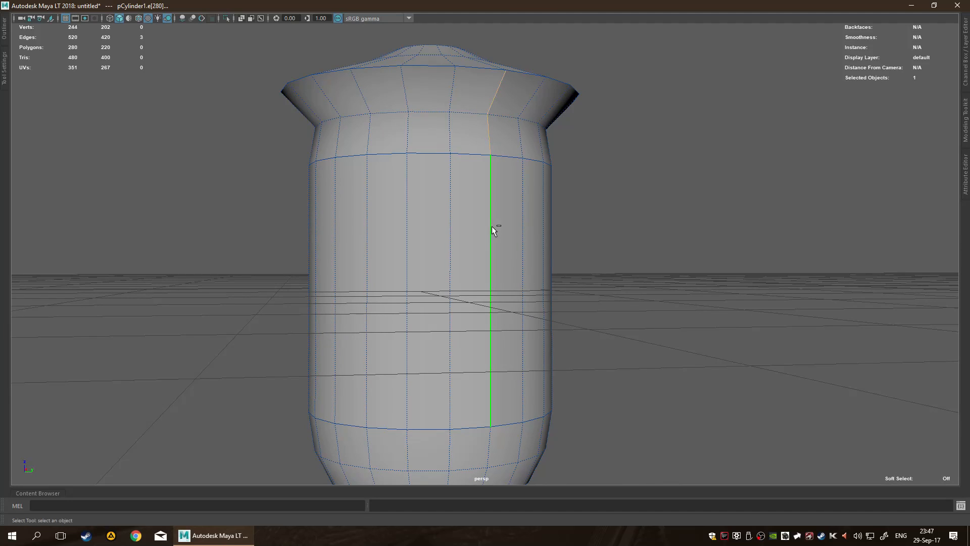
pyautogui.keyDown('shift'); pyautogui.moveTo(494, 231); pyautogui.dragTo(601, 247, button='right'); pyautogui.keyUp('shift')
pyautogui.click(611, 248)
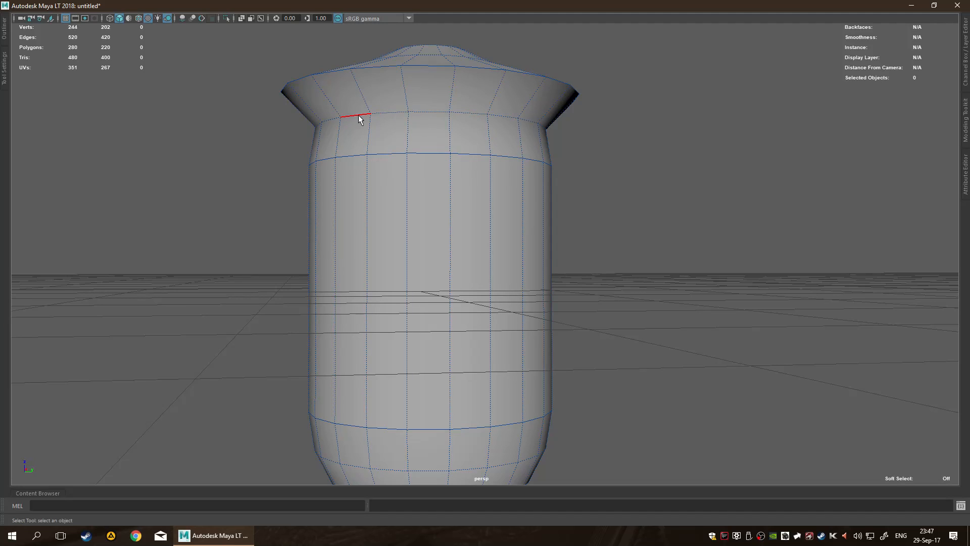
# - Bevel the hard edge loop around the rim with a fraction of 0.2 and 2 segments
pyautogui.keyDown('alt'); pyautogui.moveTo(301, 112); pyautogui.dragTo(309, 173); pyautogui.keyUp('alt')
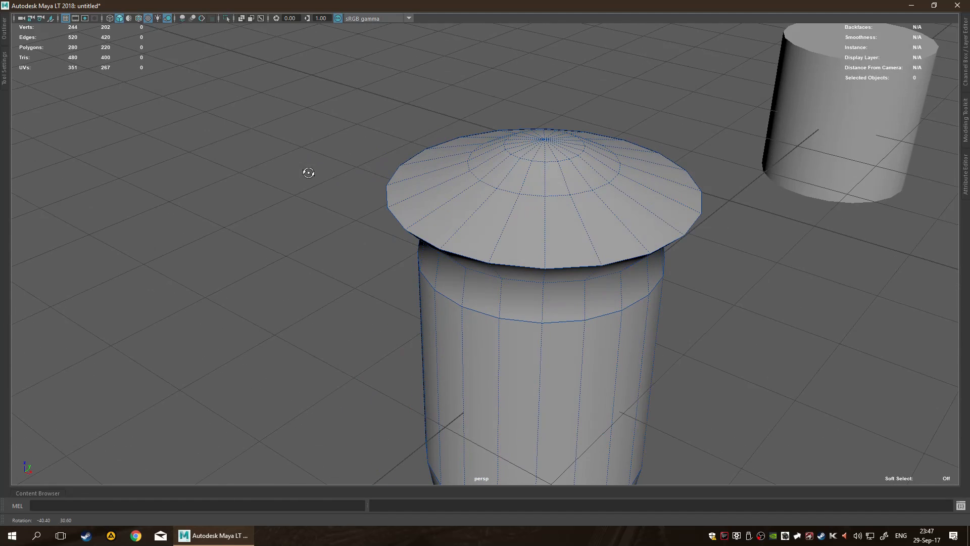
pyautogui.scroll(3, 557, 249)
pyautogui.keyDown('alt'); pyautogui.moveTo(578, 250); pyautogui.dragTo(370, 218, button='middle'); pyautogui.keyUp('alt')
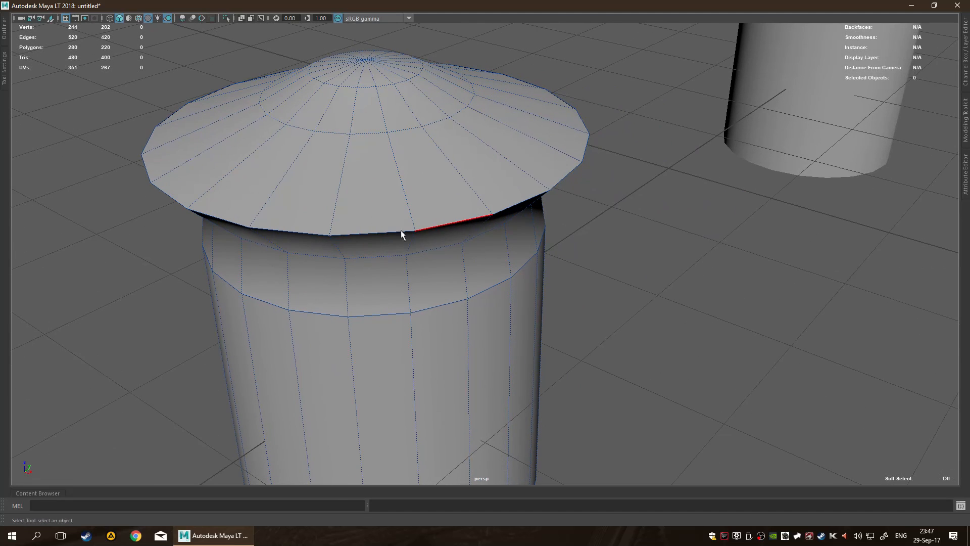
pyautogui.keyDown('alt'); pyautogui.moveTo(515, 234); pyautogui.dragTo(493, 222); pyautogui.keyUp('alt')
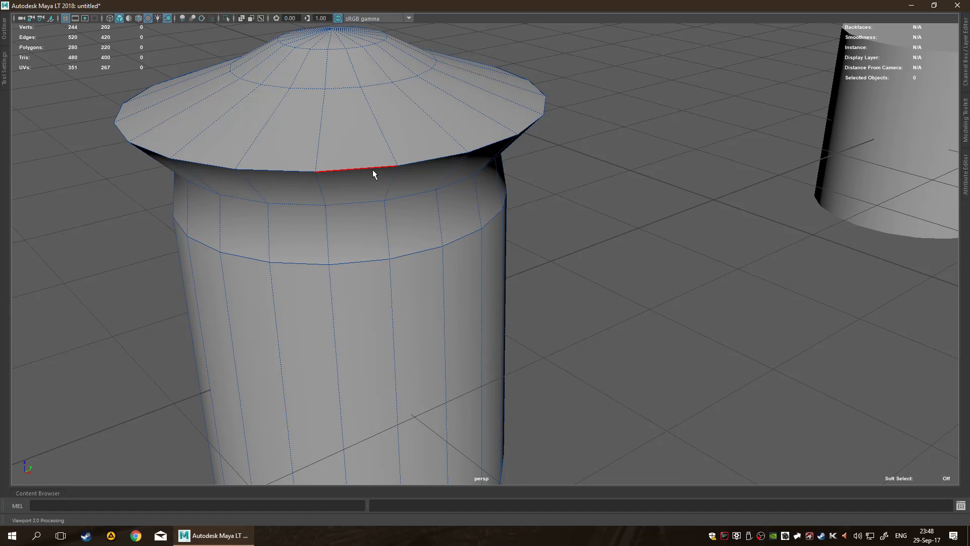
pyautogui.keyDown('alt'); pyautogui.moveTo(348, 176); pyautogui.dragTo(381, 177, button='middle'); pyautogui.keyUp('alt')
pyautogui.doubleClick(397, 170)
pyautogui.hotkey('ctrl', 'b')
pyautogui.moveTo(465, 174); pyautogui.dragTo(435, 177)
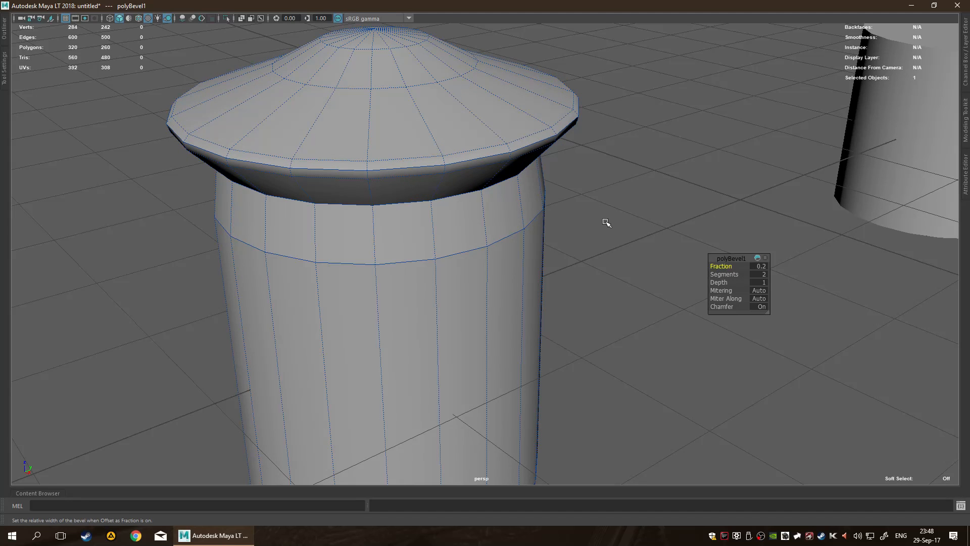
# - Try the rim bevel with 3 segments
pyautogui.keyDown('alt'); pyautogui.moveTo(606, 191); pyautogui.dragTo(596, 189); pyautogui.keyUp('alt')
pyautogui.scroll(10, 530, 212)
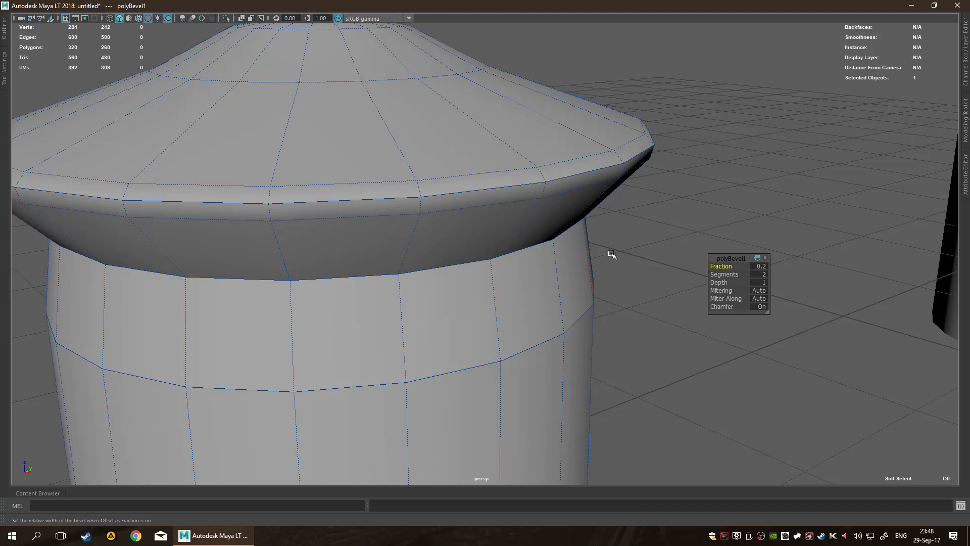
pyautogui.moveTo(719, 276); pyautogui.dragTo(724, 274)
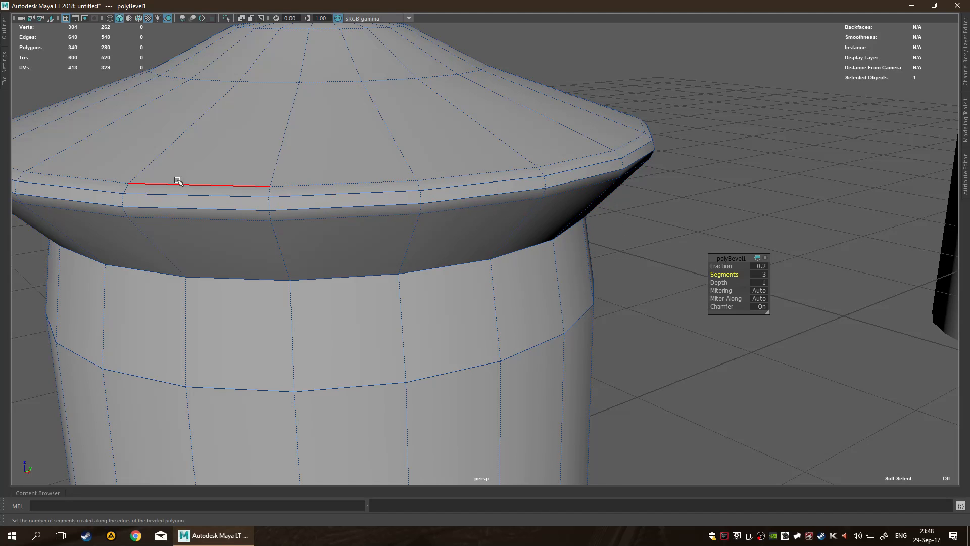
# - Open the UV Editor and minimize it to view the shell colours and seam lines on the beveled rim
pyautogui.press('space')
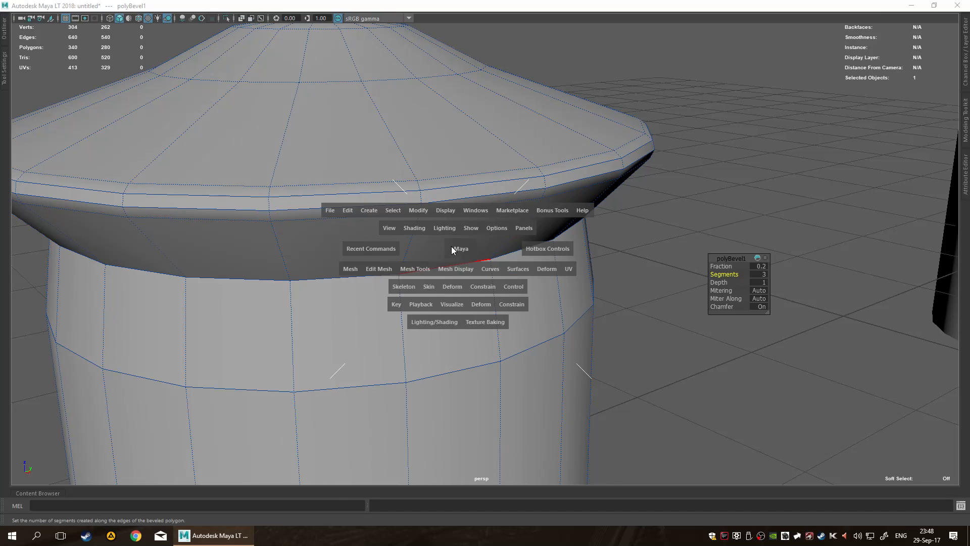
pyautogui.click(571, 268)
pyautogui.click(605, 283)
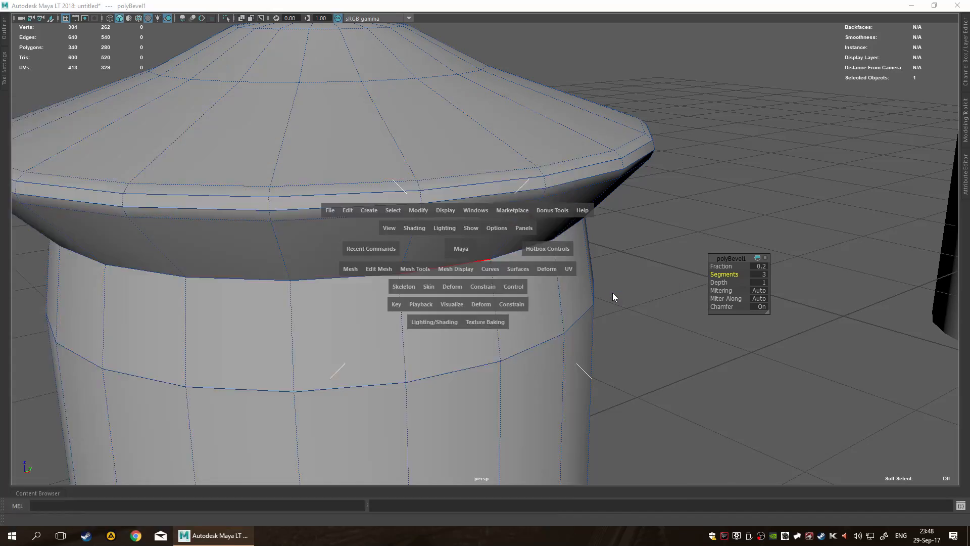
pyautogui.click(668, 106)
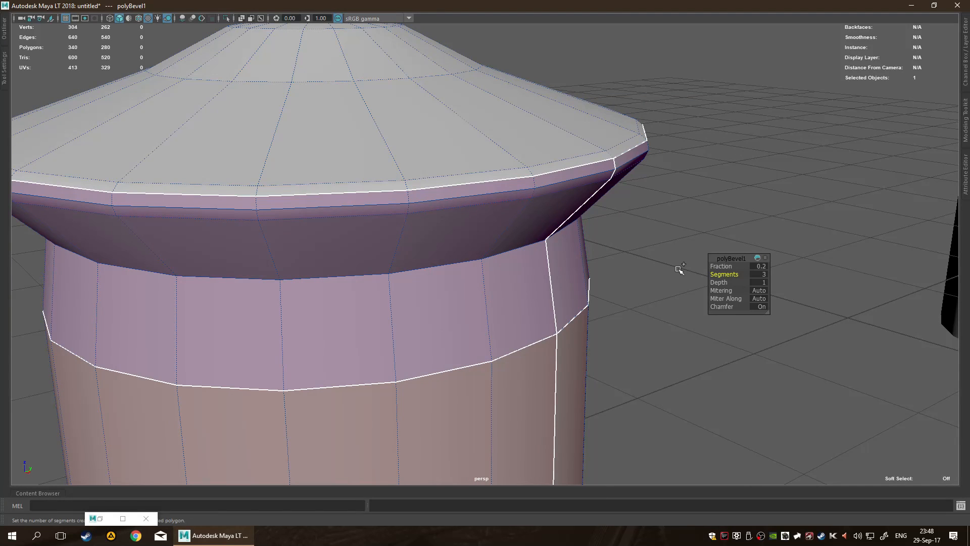
# - Try 4 segments on the rim bevel, and settle on 2 segments to compare where the seam falls
pyautogui.moveTo(610, 268); pyautogui.dragTo(601, 270, button='middle')
pyautogui.moveTo(604, 271); pyautogui.dragTo(605, 271, button='middle')
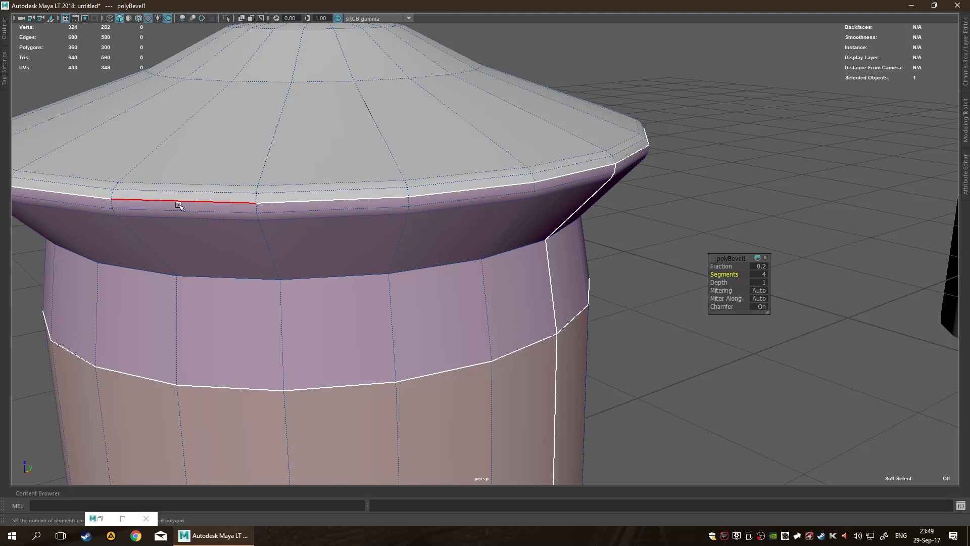
pyautogui.moveTo(640, 258)
pyautogui.mouseDown(button='middle')
pyautogui.moveTo(660, 256)
pyautogui.moveTo(628, 256)
pyautogui.moveTo(668, 253)
pyautogui.moveTo(655, 254)
pyautogui.mouseUp(button='middle')
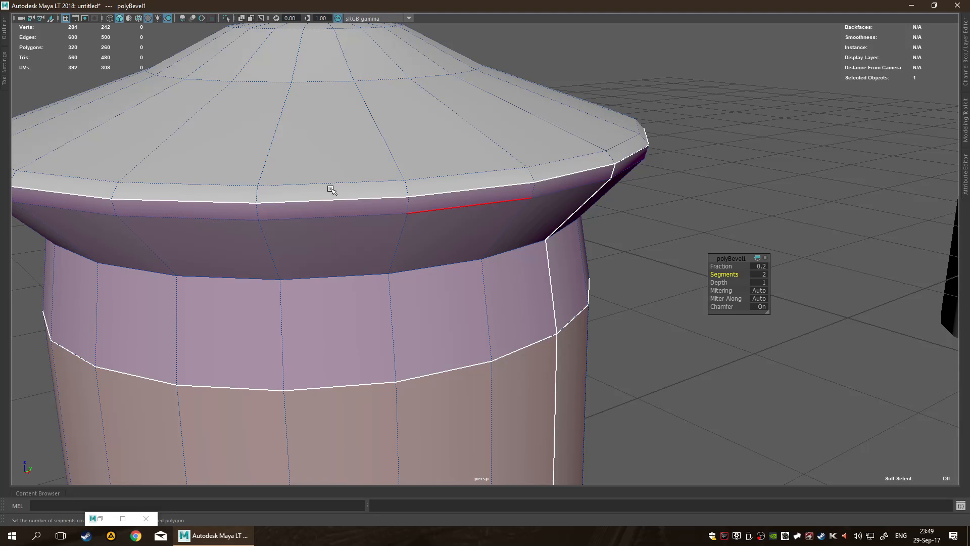
# - Finish the rim bevel adjustment and close the minimized UV Editor
pyautogui.press('q')
pyautogui.scroll(-5, 661, 272)
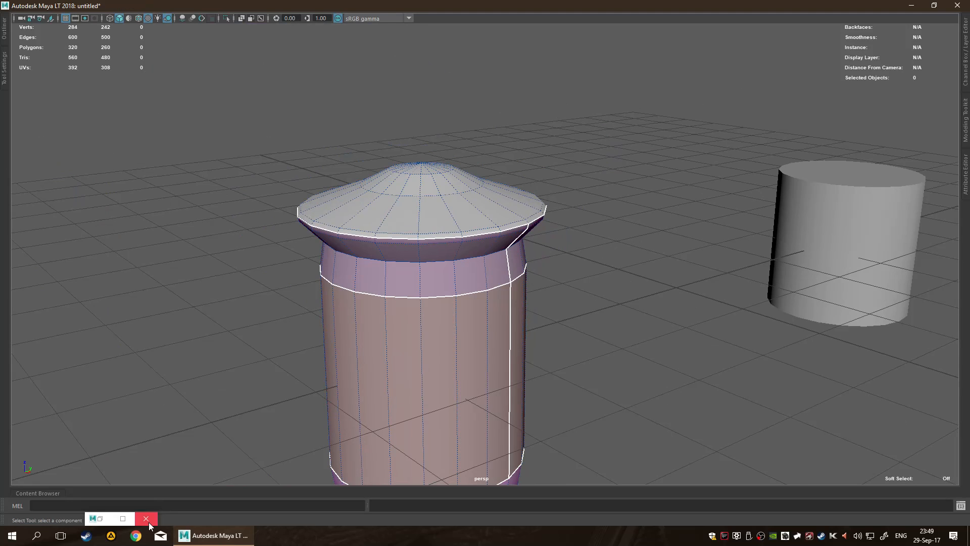
pyautogui.click(209, 387)
# - Create a Subdiv Proxy from the beveled round-capped cylinder and move the original sideways, clear of its smooth copy
pyautogui.click(493, 279)
pyautogui.keyDown('alt'); pyautogui.moveTo(453, 305); pyautogui.dragTo(491, 223); pyautogui.keyUp('alt')
pyautogui.keyDown('shift'); pyautogui.rightClick(490, 221); pyautogui.keyUp('shift')
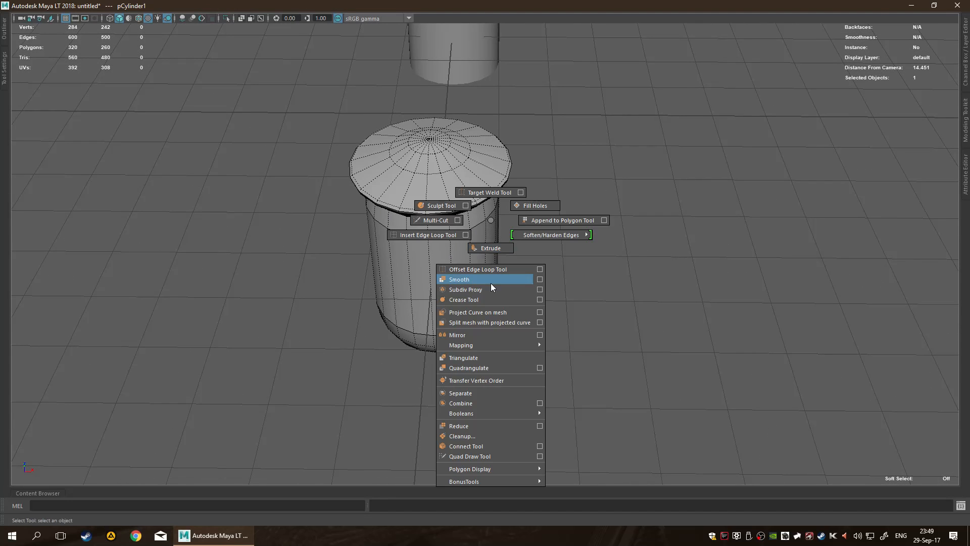
pyautogui.click(525, 291)
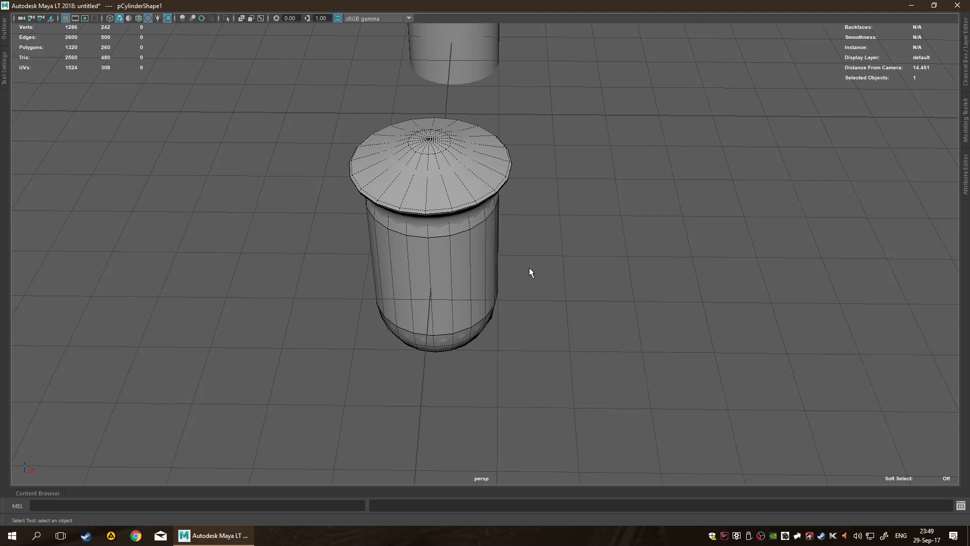
pyautogui.press('w')
pyautogui.moveTo(469, 242); pyautogui.dragTo(752, 253)
pyautogui.keyDown('alt'); pyautogui.moveTo(816, 251); pyautogui.dragTo(719, 288); pyautogui.keyUp('alt')
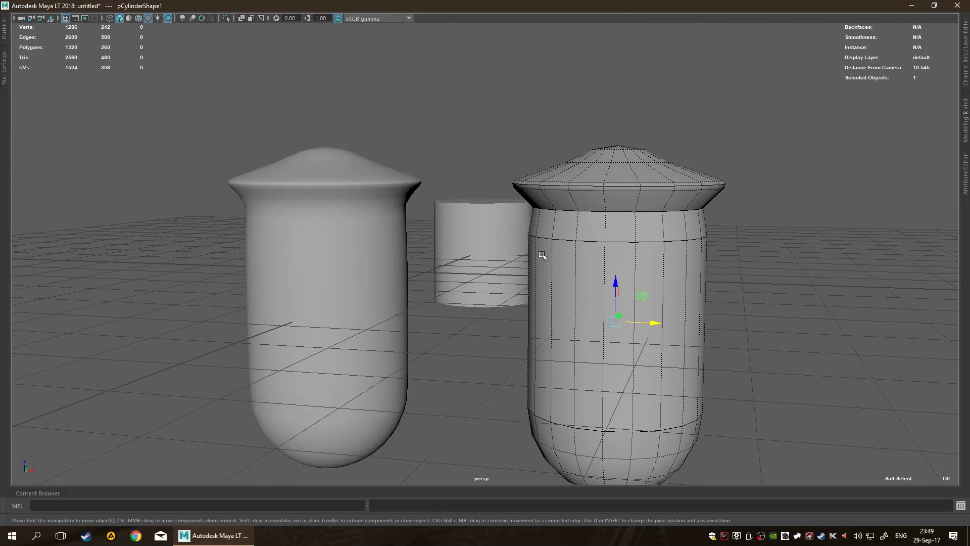
# - Compare the smoothed copy's rim and wireframe with the beveled low-poly original
pyautogui.keyDown('alt'); pyautogui.moveTo(491, 267); pyautogui.dragTo(520, 283); pyautogui.keyUp('alt')
pyautogui.press('t')
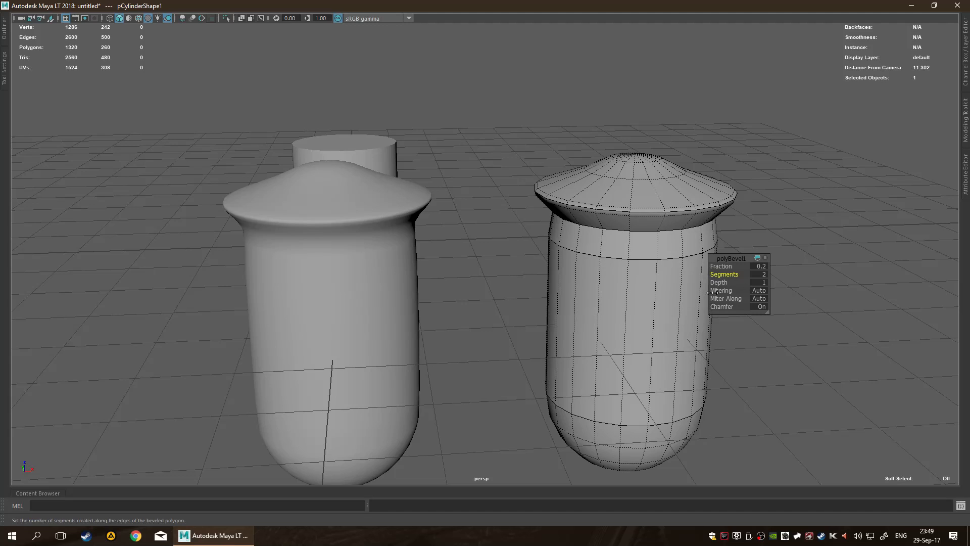
pyautogui.press('q')
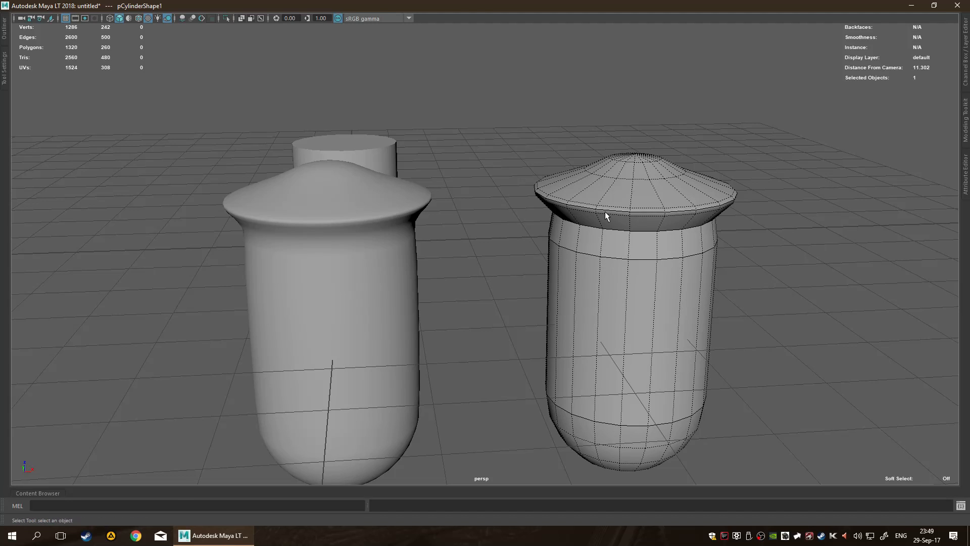
pyautogui.click(357, 241)
pyautogui.scroll(2, 445, 226)
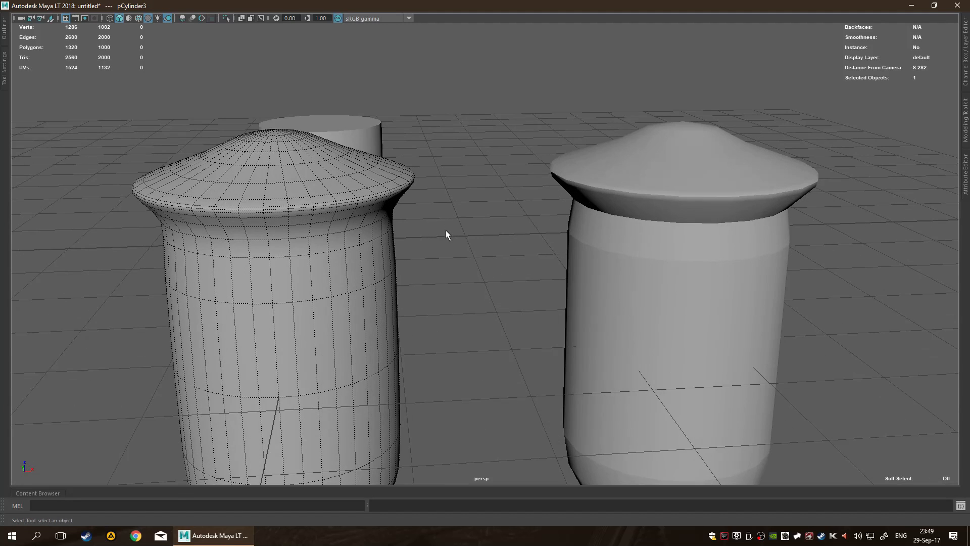
pyautogui.keyDown('alt'); pyautogui.moveTo(446, 227); pyautogui.dragTo(502, 248, button='middle'); pyautogui.keyUp('alt')
pyautogui.scroll(3, 379, 218)
pyautogui.scroll(1, 373, 211)
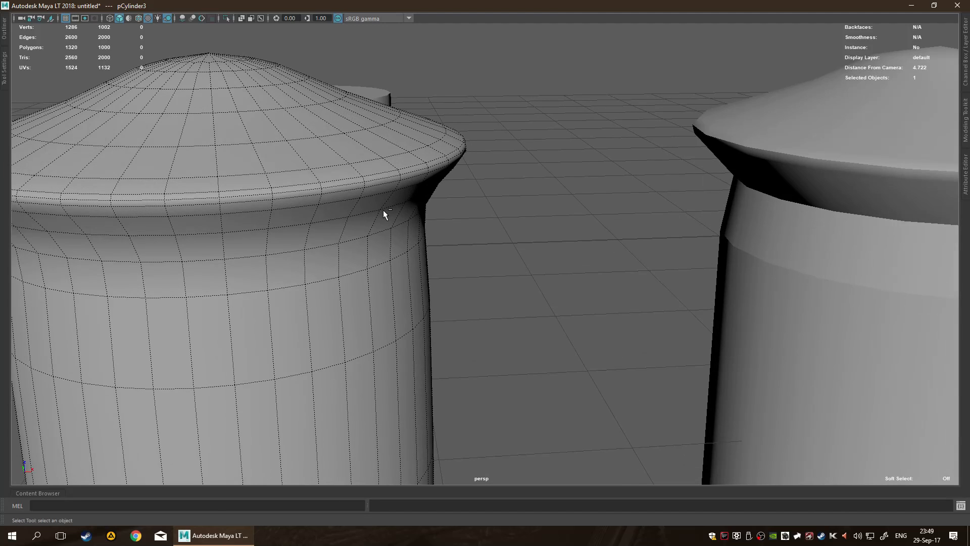
# - Undo the Subdiv Proxy, the sideways move and the rim bevel on the round-capped cylinder
pyautogui.hotkey('ctrl', 'z')
pyautogui.hotkey('ctrl', 'z')
pyautogui.hotkey('ctrl', 'z')
pyautogui.hotkey('ctrl', 'z')
pyautogui.hotkey('ctrl', 'z')
pyautogui.hotkey('ctrl', 'z')
pyautogui.hotkey('ctrl', 'z')
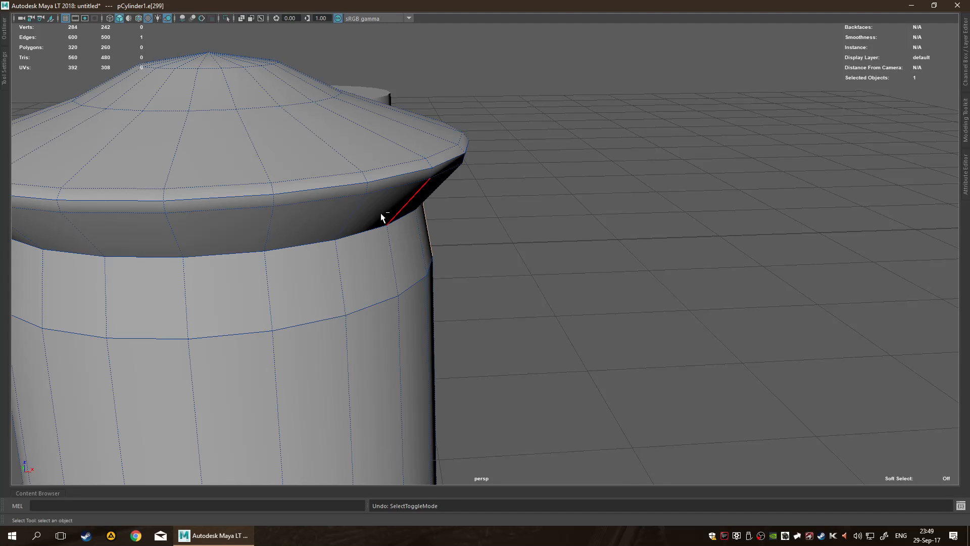
pyautogui.hotkey('ctrl', 'z')
pyautogui.hotkey('ctrl', 'z')
pyautogui.hotkey('ctrl', 'z')
pyautogui.hotkey('ctrl', 'z')
pyautogui.hotkey('ctrl', 'z')
pyautogui.hotkey('ctrl', 'z')
pyautogui.hotkey('ctrl', 'z')
pyautogui.hotkey('ctrl', 'z')
pyautogui.hotkey('ctrl', 'z')
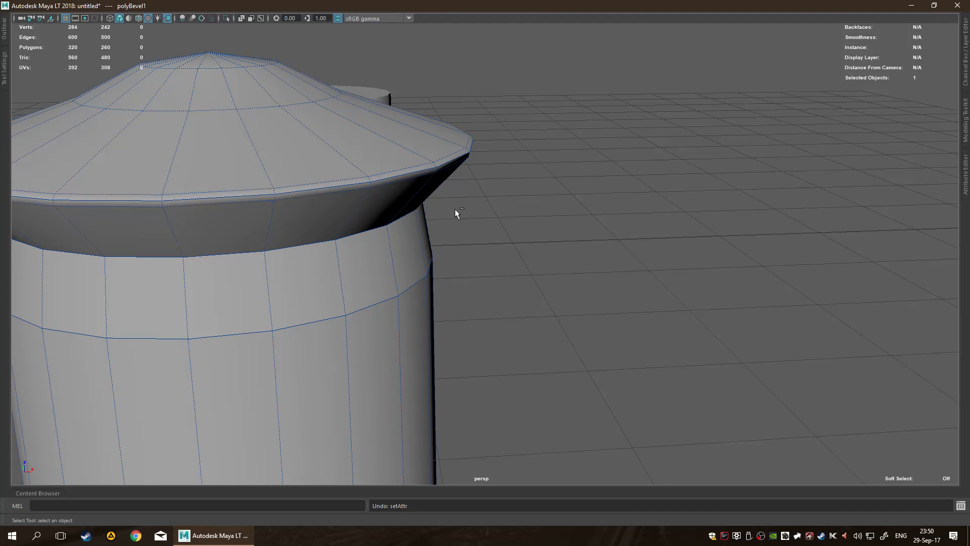
pyautogui.scroll(-5, 476, 219)
# - Open the Subdiv Proxy options for the unbeveled round-capped cylinder and set Division Levels to 0
pyautogui.click(533, 261)
pyautogui.keyDown('shift'); pyautogui.moveTo(377, 275); pyautogui.dragTo(424, 345, button='right'); pyautogui.keyUp('shift')
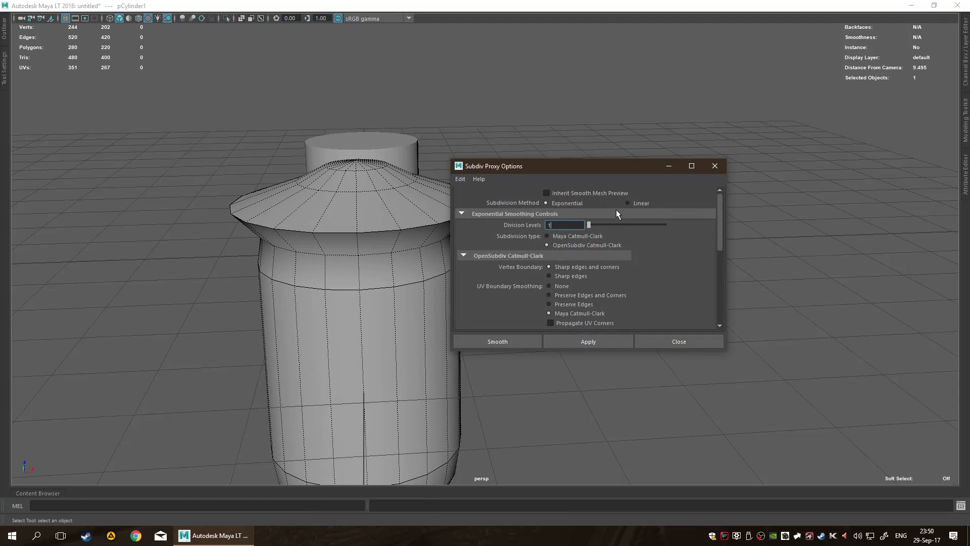
pyautogui.scroll(-2, 609, 216)
pyautogui.scroll(2, 599, 217)
pyautogui.moveTo(569, 228); pyautogui.dragTo(359, 189)
pyautogui.write('0')
pyautogui.press('Return')
pyautogui.write('0')
# - Review the remaining Subdiv Proxy settings and create the proxy with the OpenSubdiv Catmull-Clark type and no mirroring
pyautogui.scroll(-1, 601, 241)
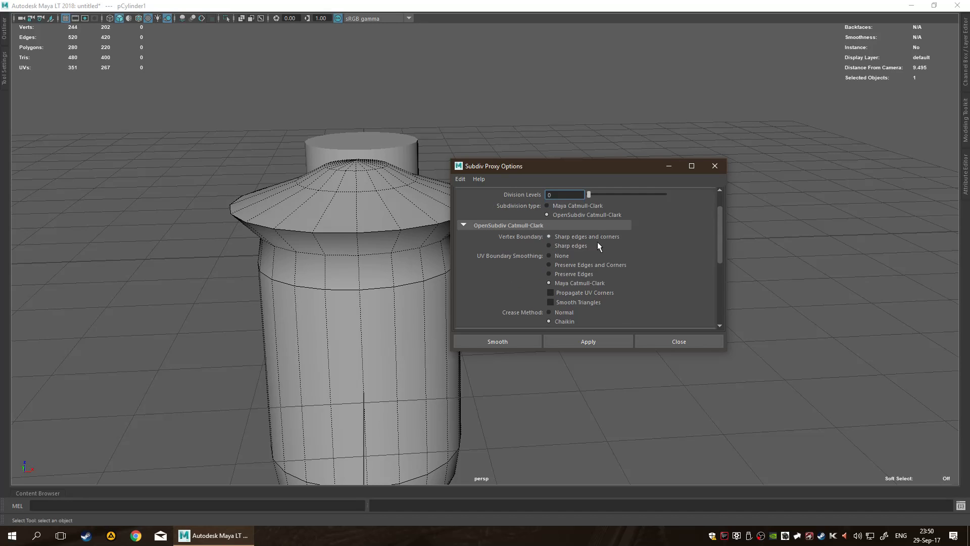
pyautogui.scroll(-1, 616, 298)
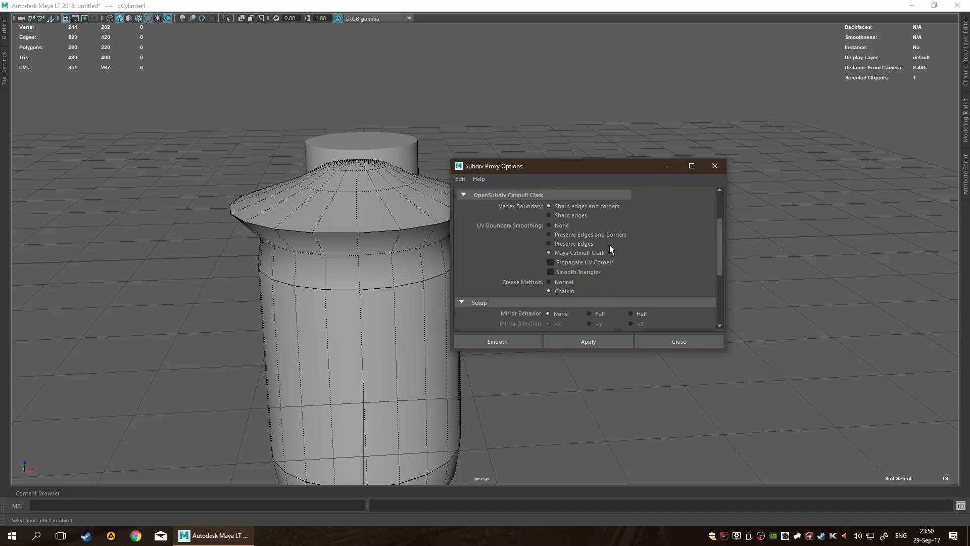
pyautogui.scroll(2, 605, 244)
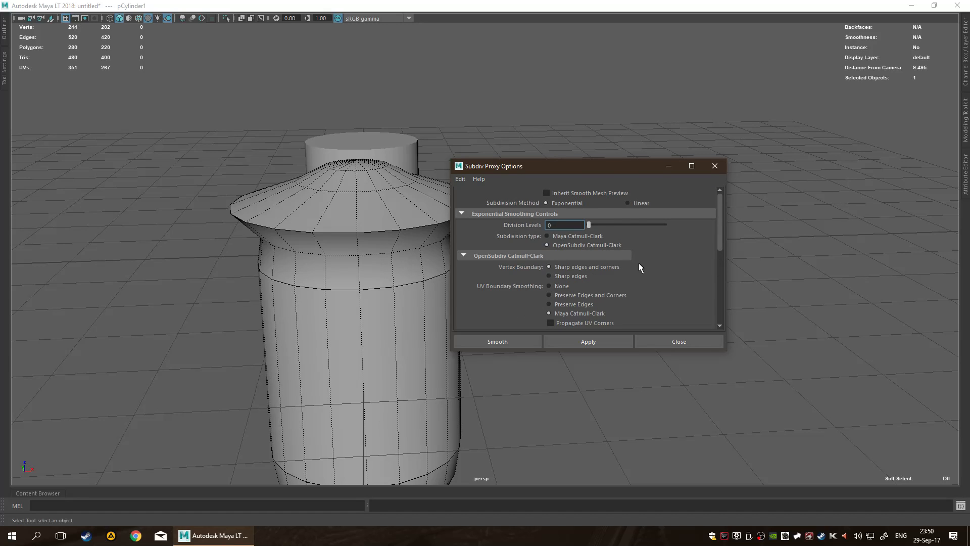
pyautogui.scroll(-1, 639, 267)
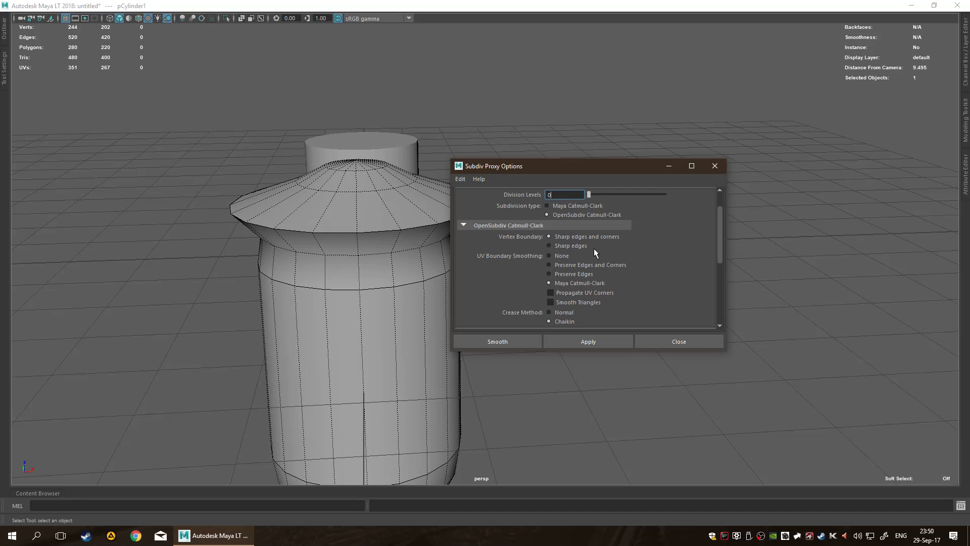
pyautogui.scroll(-2, 610, 296)
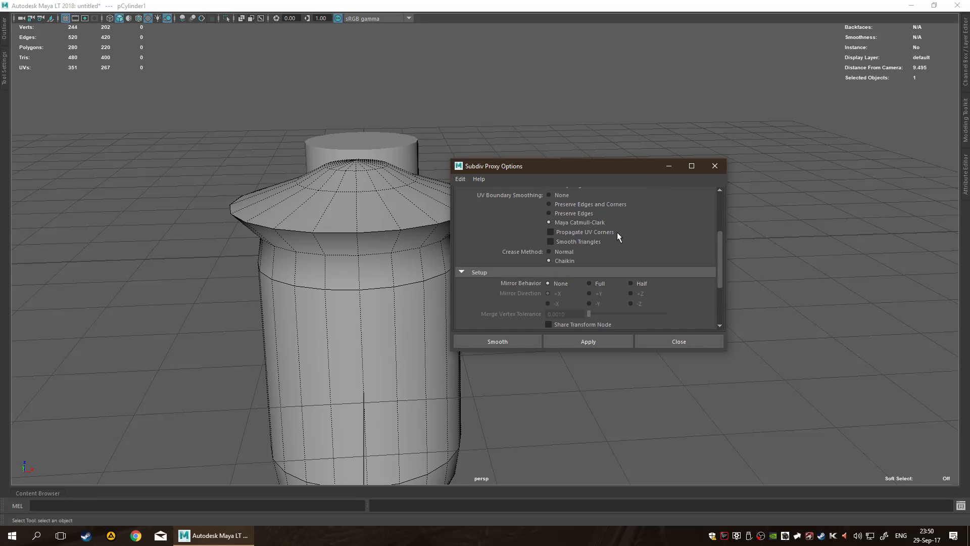
pyautogui.scroll(-1, 595, 255)
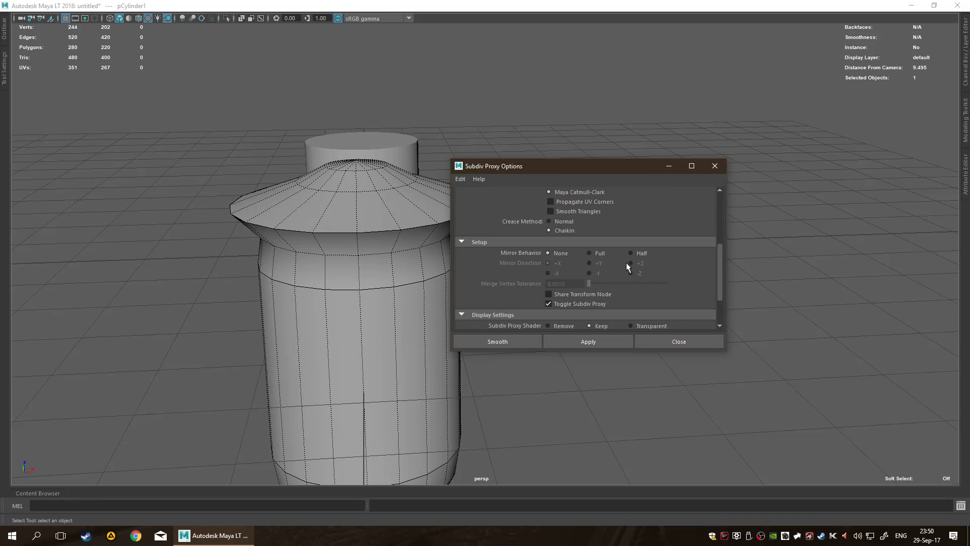
pyautogui.scroll(-1, 631, 260)
pyautogui.scroll(-1, 626, 255)
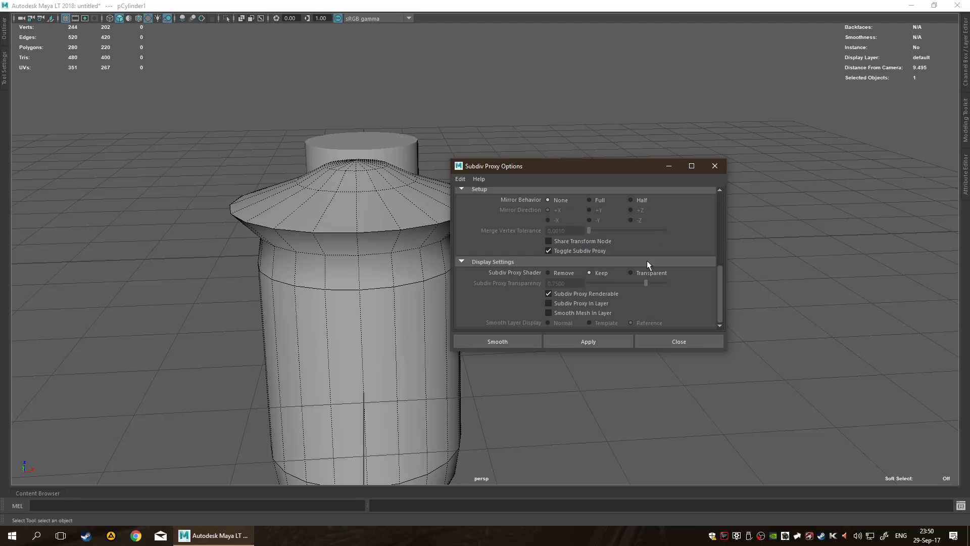
pyautogui.click(526, 340)
# - Move the original cylinder along X to 3.864 so it stands beside the proxy copy
pyautogui.press('f')
pyautogui.press('w')
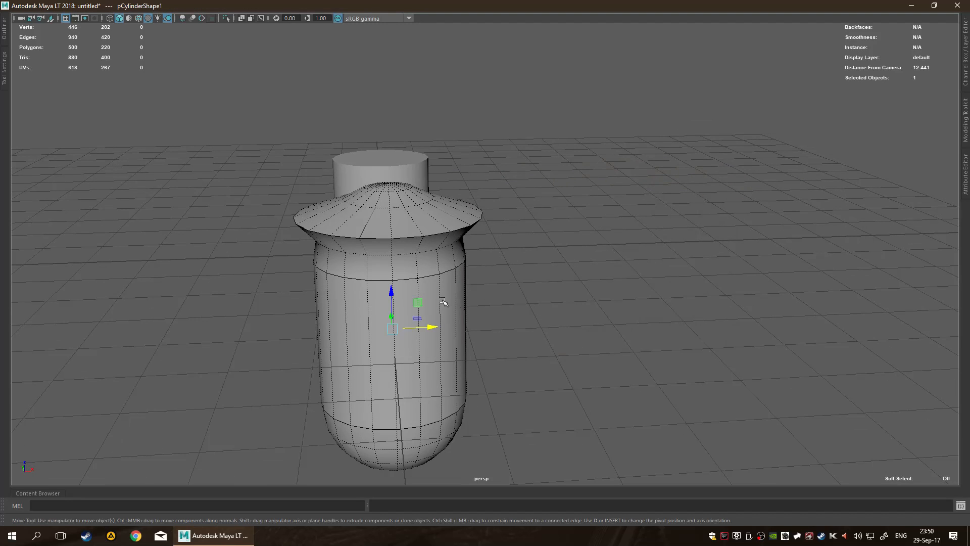
pyautogui.keyDown('shift'); pyautogui.moveTo(432, 327); pyautogui.dragTo(706, 317); pyautogui.keyUp('shift')
pyautogui.click(443, 328)
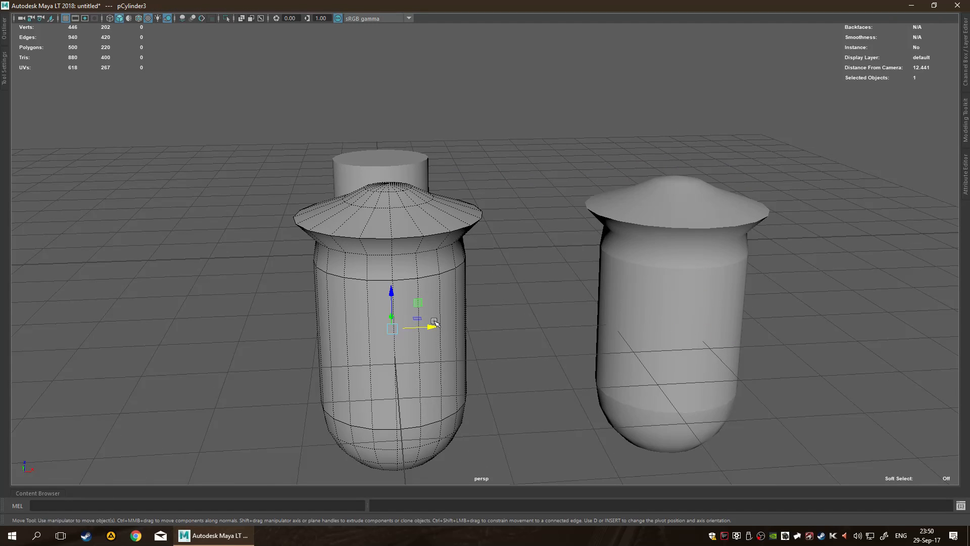
# - Show the Channel Box and inspect the construction history of the proxy copy and the original cylinder
pyautogui.click(680, 302)
pyautogui.click(428, 303)
pyautogui.click(965, 68)
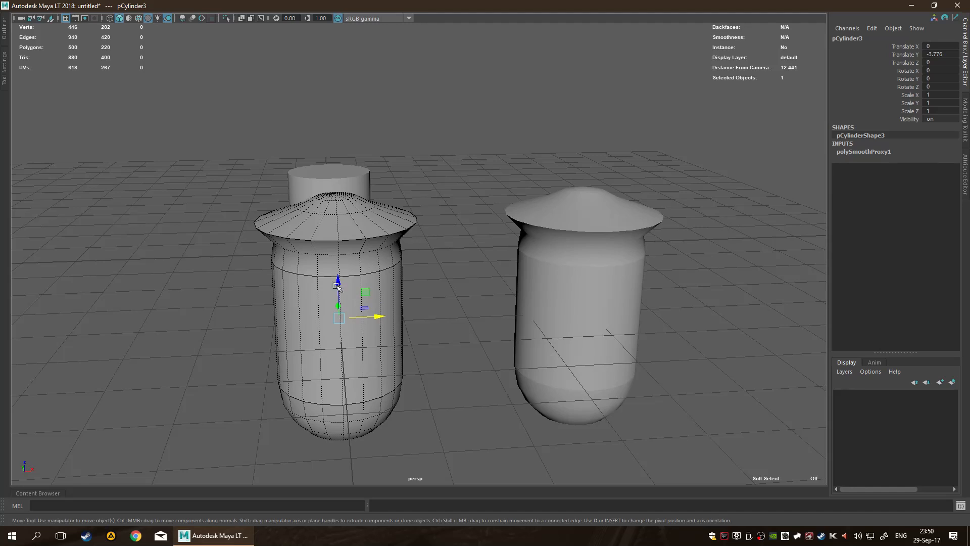
pyautogui.click(601, 281)
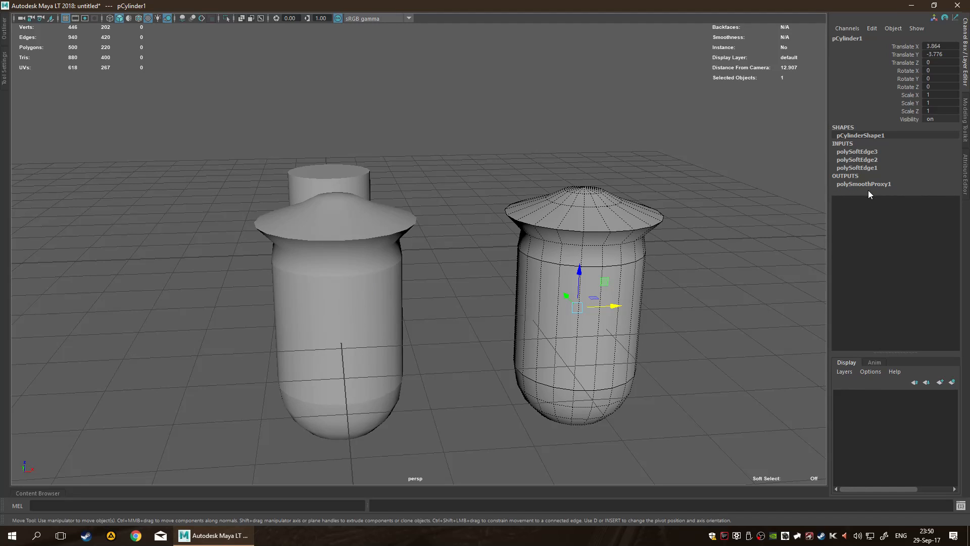
pyautogui.click(689, 283)
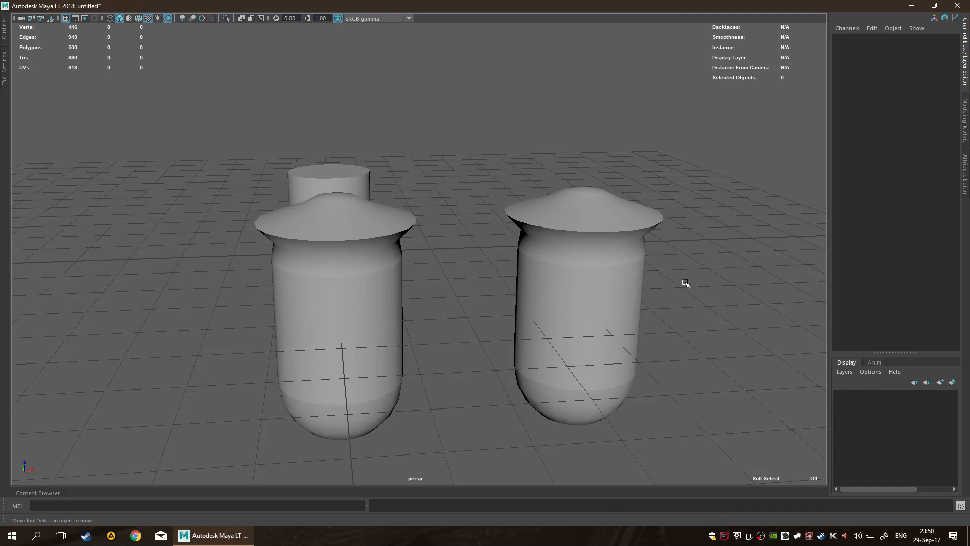
# - Compare the geometry and history of the original cylinder and the proxy copy from close up
pyautogui.click(629, 255)
pyautogui.scroll(5, 232, 271)
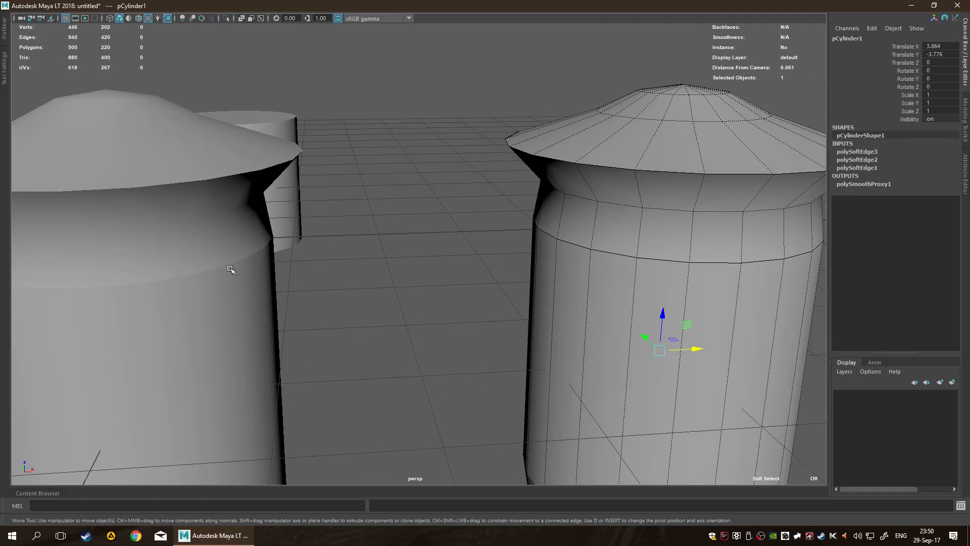
pyautogui.click(202, 269)
pyautogui.scroll(-3, 312, 288)
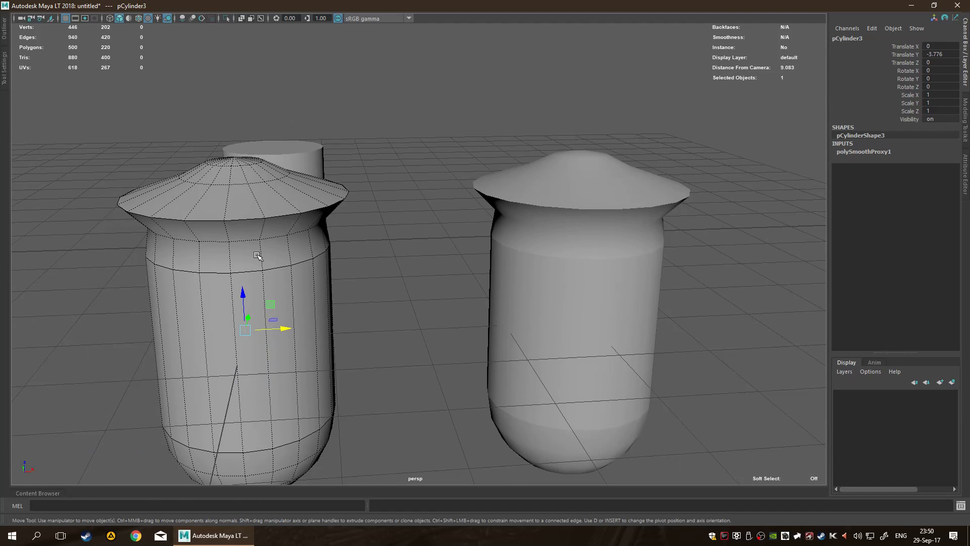
pyautogui.click(580, 231)
pyautogui.keyDown('alt'); pyautogui.moveTo(373, 268); pyautogui.dragTo(583, 266); pyautogui.keyUp('alt')
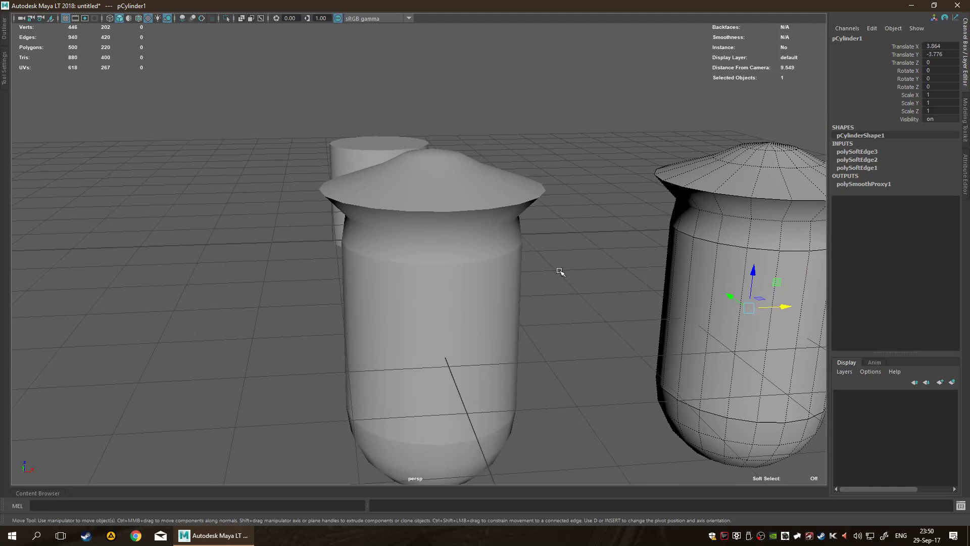
pyautogui.click(420, 271)
pyautogui.scroll(2, 402, 234)
pyautogui.scroll(-2, 391, 228)
pyautogui.scroll(2, 427, 198)
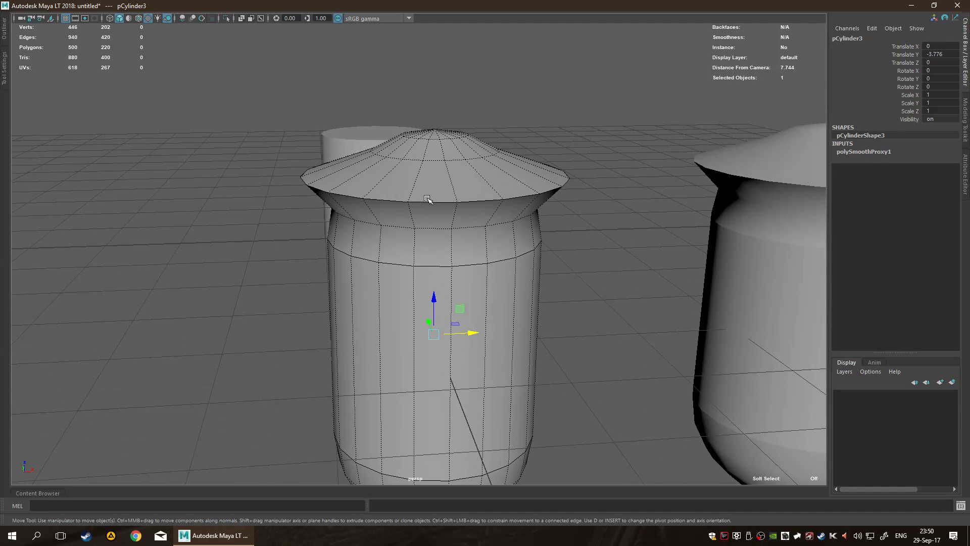
# - Try to bevel the rim edge loop directly on the proxy copy
pyautogui.scroll(1, 427, 198)
pyautogui.keyDown('alt'); pyautogui.moveTo(426, 199); pyautogui.dragTo(441, 251, button='middle'); pyautogui.keyUp('alt')
pyautogui.scroll(1, 443, 242)
pyautogui.press('F10')
pyautogui.click(457, 243)
pyautogui.click(457, 243)
pyautogui.doubleClick(457, 243)
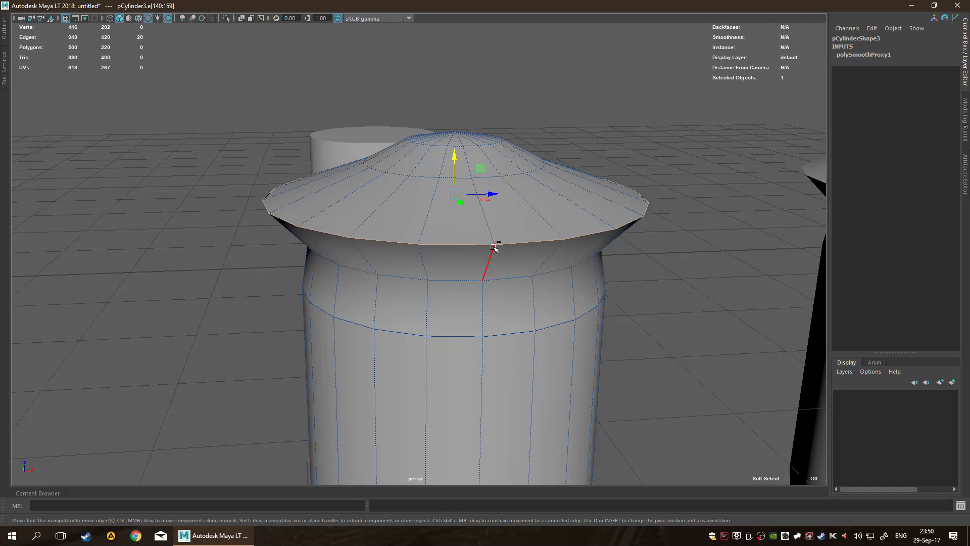
pyautogui.hotkey('ctrl', 'b')
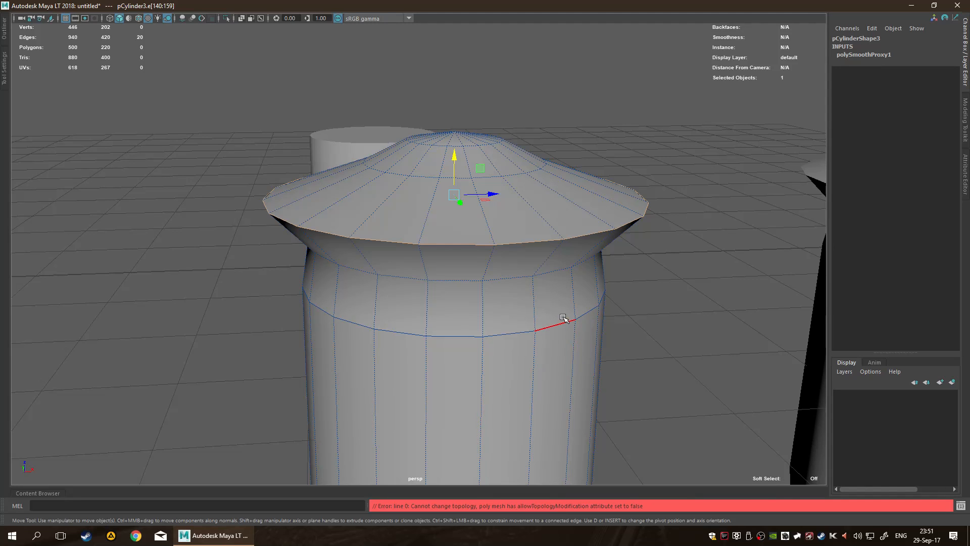
pyautogui.moveTo(485, 237); pyautogui.dragTo(579, 240, button='middle')
pyautogui.hotkey('ctrl', 'z')
# - Bevel the rim edge loop on the original cylinder and adjust the bevel
pyautogui.keyDown('alt'); pyautogui.moveTo(628, 255); pyautogui.dragTo(557, 255, button='right'); pyautogui.keyUp('alt')
pyautogui.keyDown('alt'); pyautogui.moveTo(557, 254); pyautogui.dragTo(480, 262, button='middle'); pyautogui.keyUp('alt')
pyautogui.press('q')
pyautogui.keyDown('alt'); pyautogui.moveTo(481, 261); pyautogui.dragTo(553, 248, button='right'); pyautogui.keyUp('alt')
pyautogui.click(552, 246)
pyautogui.keyDown('alt'); pyautogui.moveTo(344, 244); pyautogui.dragTo(319, 247, button='middle'); pyautogui.keyUp('alt')
pyautogui.hotkey('ctrl', 'b')
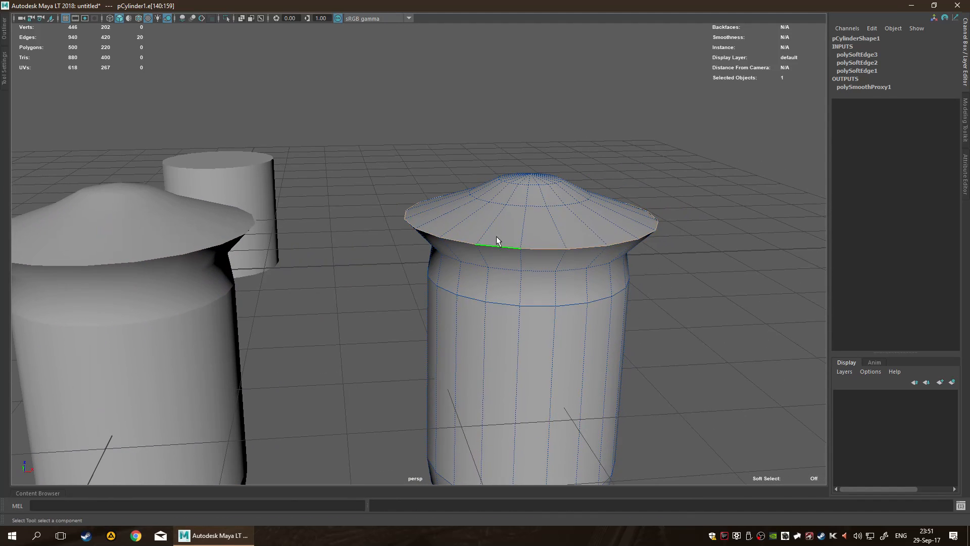
pyautogui.moveTo(440, 250); pyautogui.dragTo(582, 255, button='middle')
pyautogui.doubleClick(368, 307)
pyautogui.press('q')
# - Raise the Exponential Level of polySmoothProxy1 on the proxy copy and check its smoothed surface
pyautogui.click(478, 278)
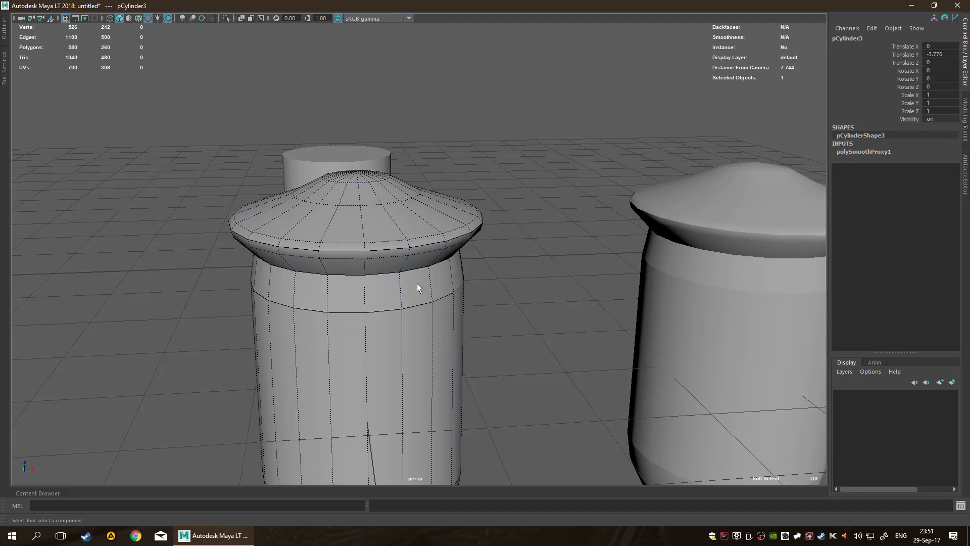
pyautogui.click(885, 151)
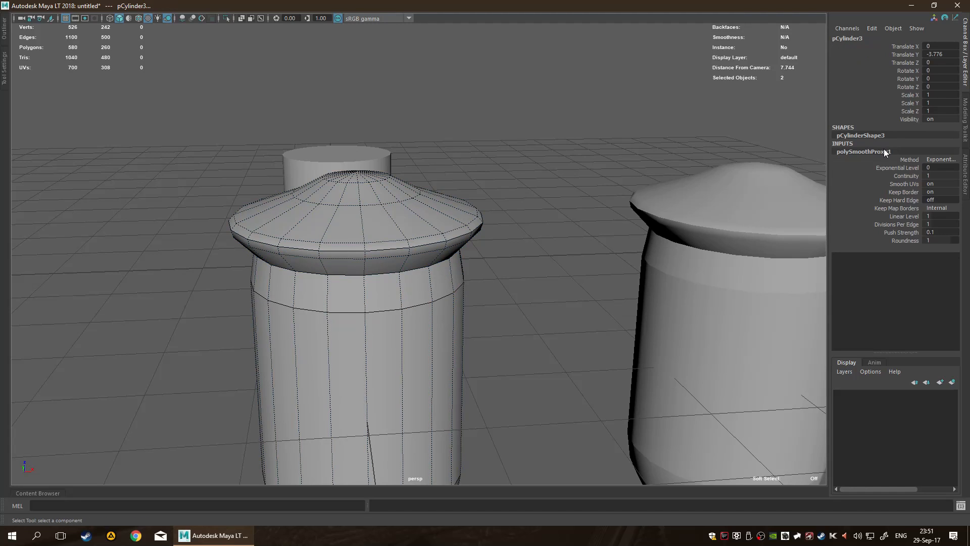
pyautogui.click(901, 168)
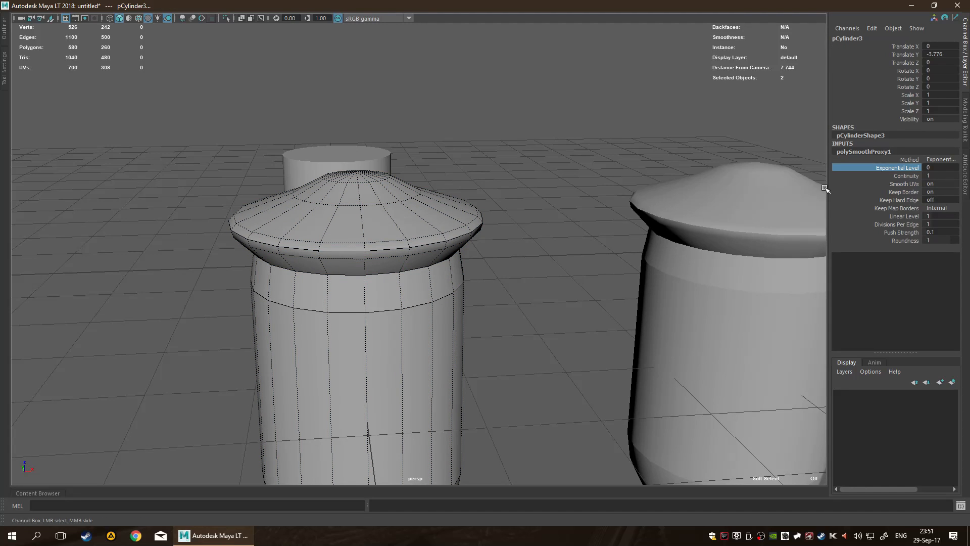
pyautogui.moveTo(556, 177); pyautogui.dragTo(570, 178, button='middle')
pyautogui.scroll(-6, 454, 273)
pyautogui.click(426, 295)
pyautogui.scroll(3, 454, 286)
pyautogui.scroll(3, 453, 286)
pyautogui.keyDown('alt'); pyautogui.moveTo(533, 286); pyautogui.dragTo(353, 256, button='middle'); pyautogui.keyUp('alt')
pyautogui.scroll(1, 446, 268)
# - Scale the edge loop above the original cylinder's rounded base outward so the lower body flares wider
pyautogui.click(600, 255)
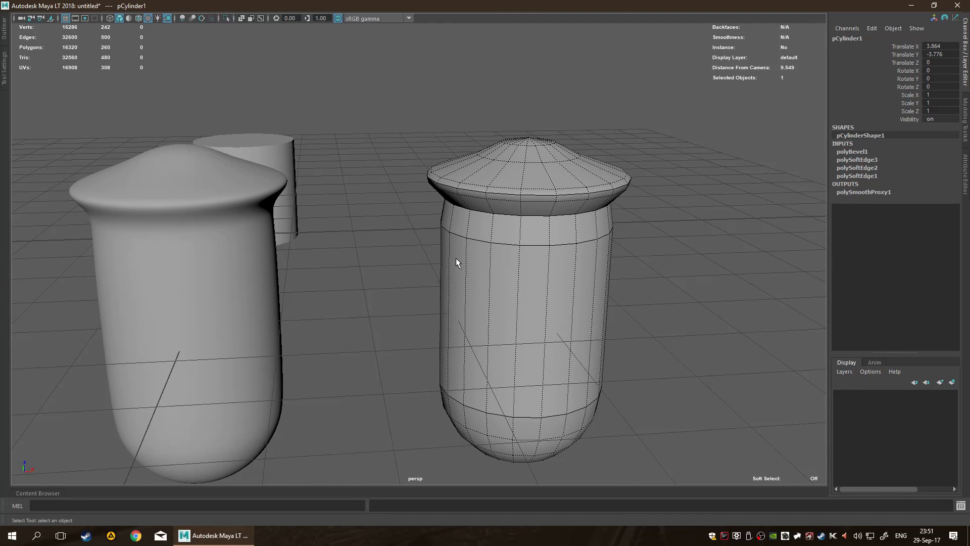
pyautogui.press('F10')
pyautogui.doubleClick(499, 417)
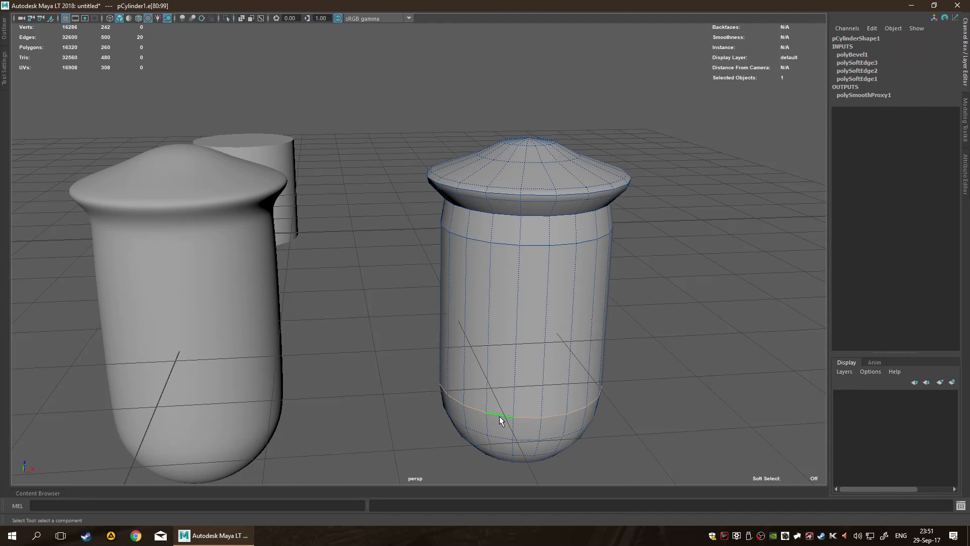
pyautogui.press('r')
pyautogui.moveTo(522, 383); pyautogui.dragTo(581, 383)
pyautogui.keyDown('alt'); pyautogui.moveTo(385, 412); pyautogui.dragTo(323, 308); pyautogui.keyUp('alt')
pyautogui.moveTo(450, 298)
pyautogui.keyDown('alt'); pyautogui.mouseDown()
pyautogui.moveTo(460, 303)
pyautogui.moveTo(441, 310)
pyautogui.mouseUp(); pyautogui.keyUp('alt')
pyautogui.press('q')
pyautogui.press('F8')
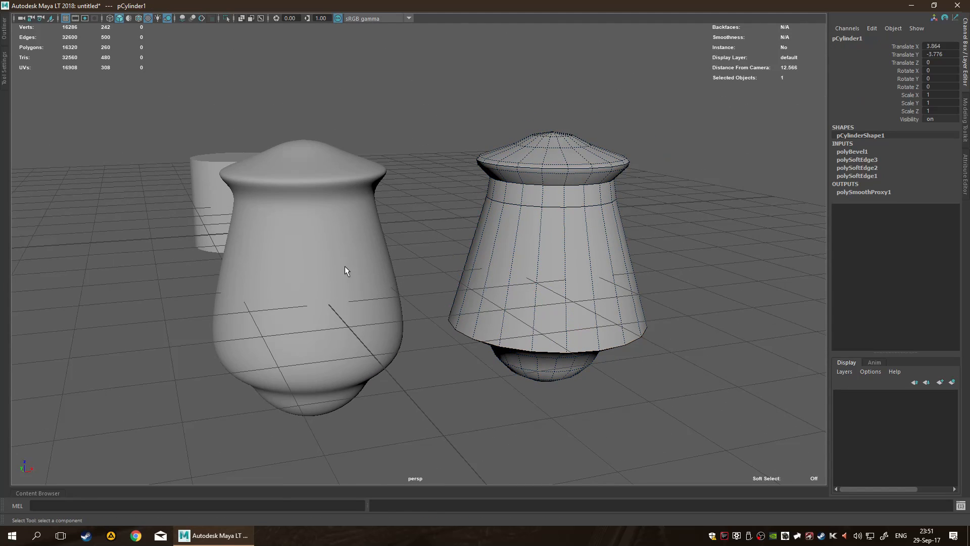
# - Delete the construction history of the smooth proxy copy and examine its dense mesh from close up
pyautogui.click(346, 268)
pyautogui.keyDown('alt'); pyautogui.moveTo(399, 242); pyautogui.dragTo(513, 238); pyautogui.keyUp('alt')
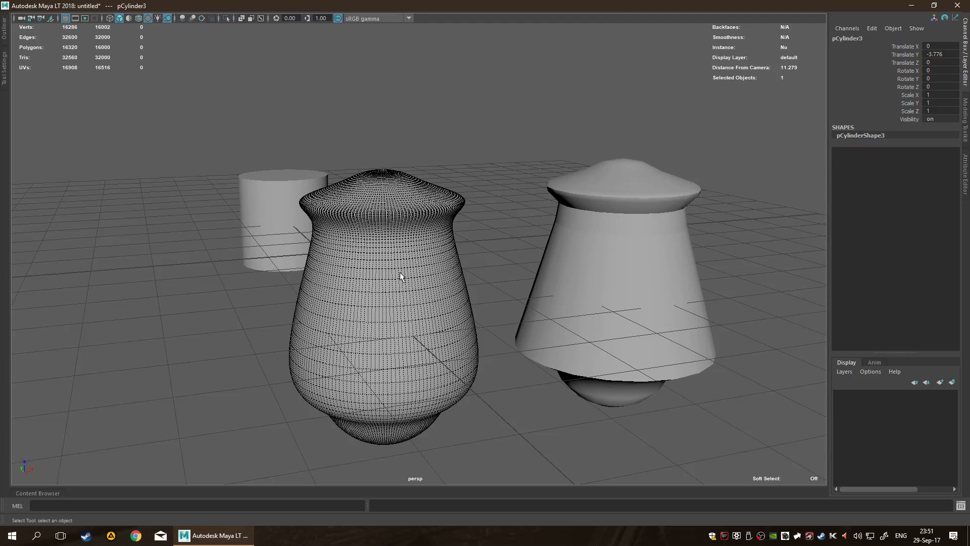
pyautogui.scroll(10, 403, 271)
pyautogui.scroll(-3, 357, 253)
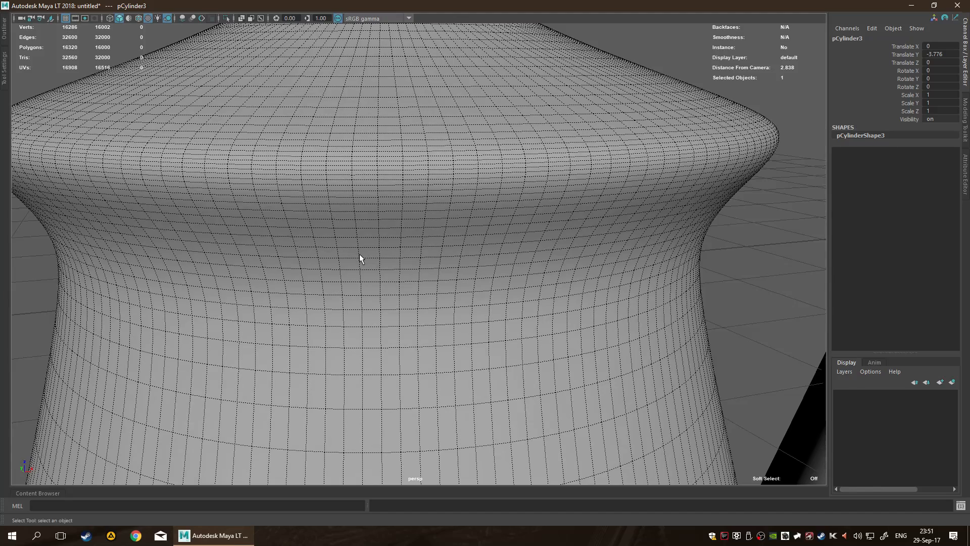
# - Bevel an edge loop under the proxy copy's rim with a Fraction of 0.1
pyautogui.press('F10')
pyautogui.doubleClick(366, 179)
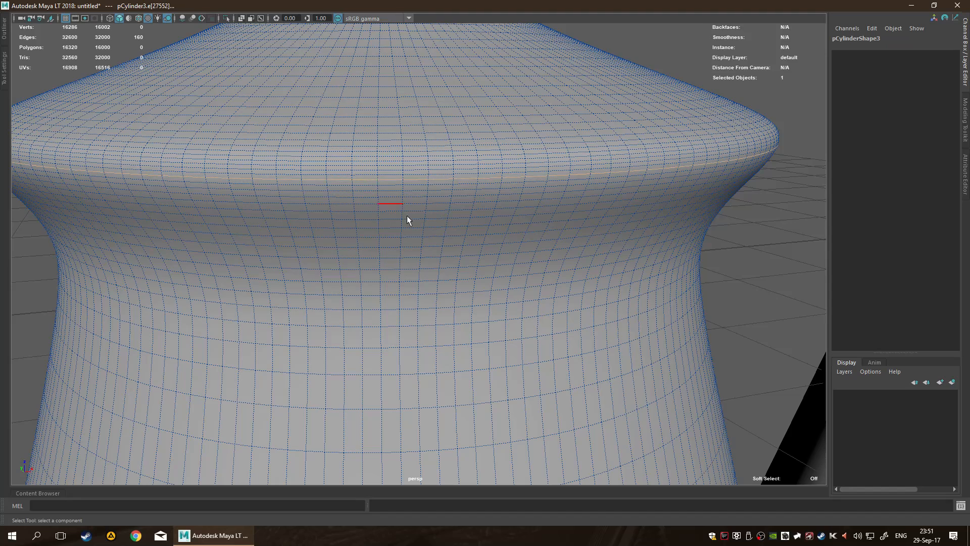
pyautogui.scroll(-4, 411, 224)
pyautogui.hotkey('ctrl', 'b')
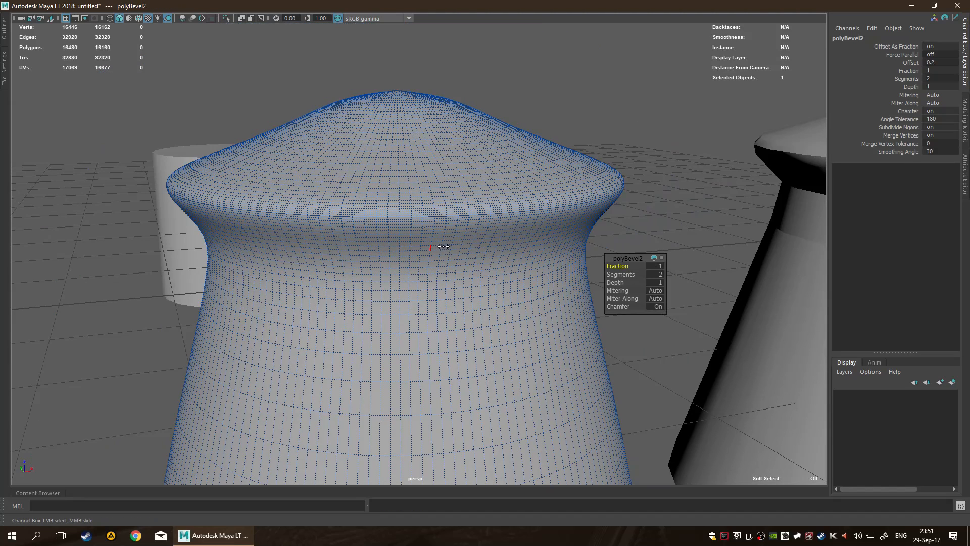
pyautogui.scroll(-3, 444, 246)
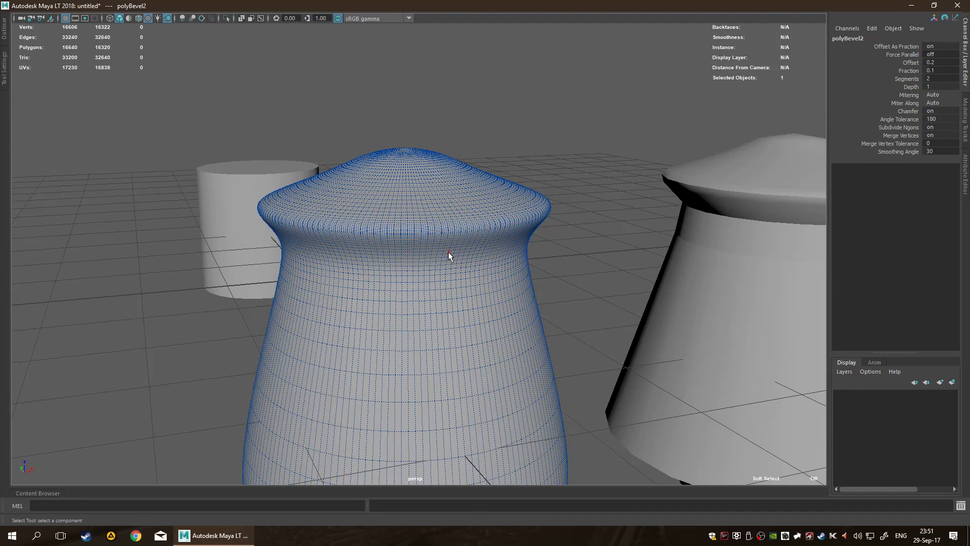
pyautogui.press('F8')
pyautogui.scroll(-3, 447, 259)
pyautogui.scroll(6, 407, 242)
pyautogui.scroll(-2, 422, 238)
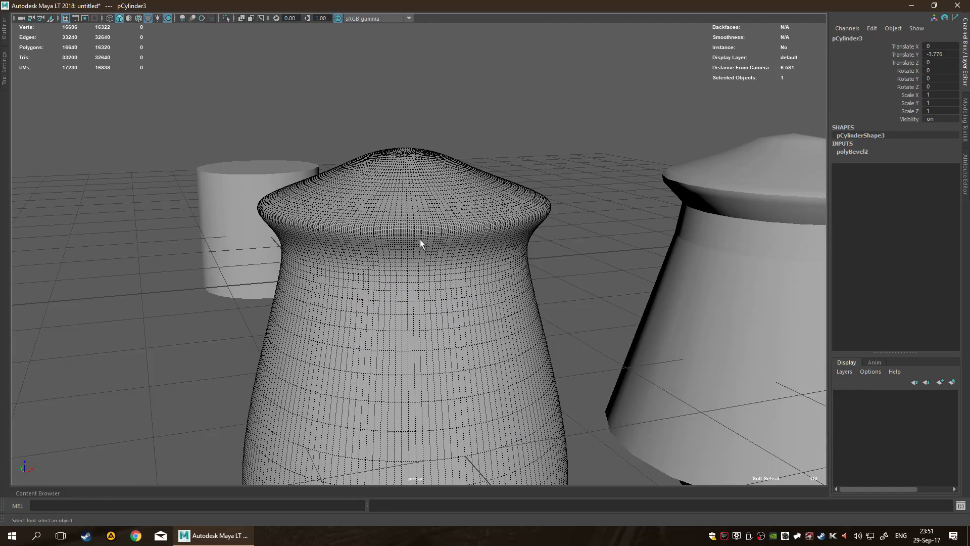
pyautogui.scroll(1, 429, 247)
# - Undo the bevel on the proxy copy and compare both cylinders from farther away and from below
pyautogui.hotkey('ctrl', 'z')
pyautogui.hotkey('ctrl', 'z')
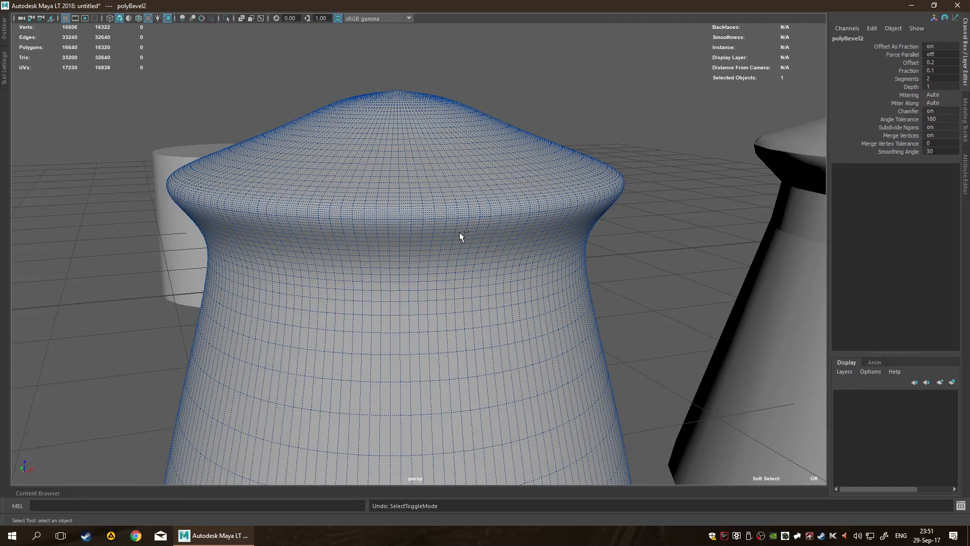
pyautogui.press('F8')
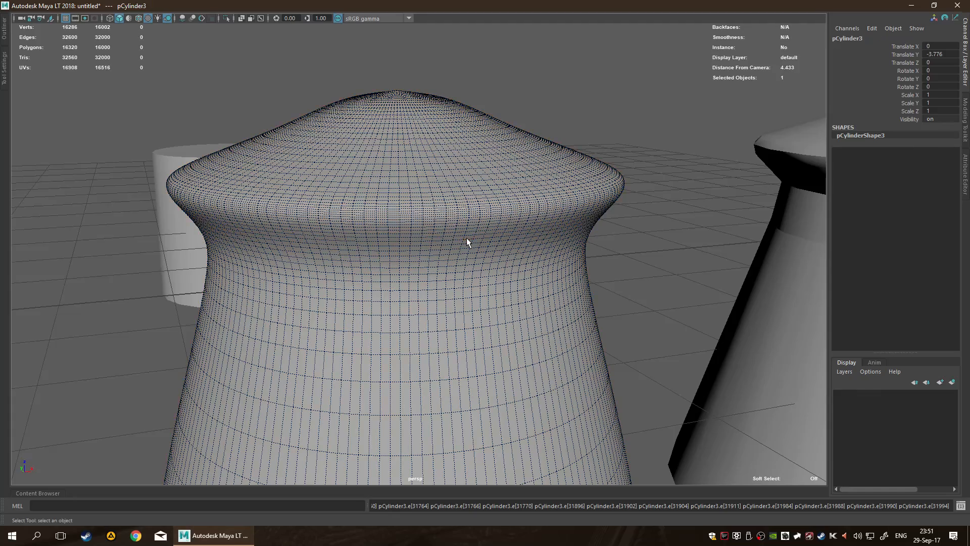
pyautogui.scroll(-8, 305, 193)
pyautogui.scroll(6, 409, 271)
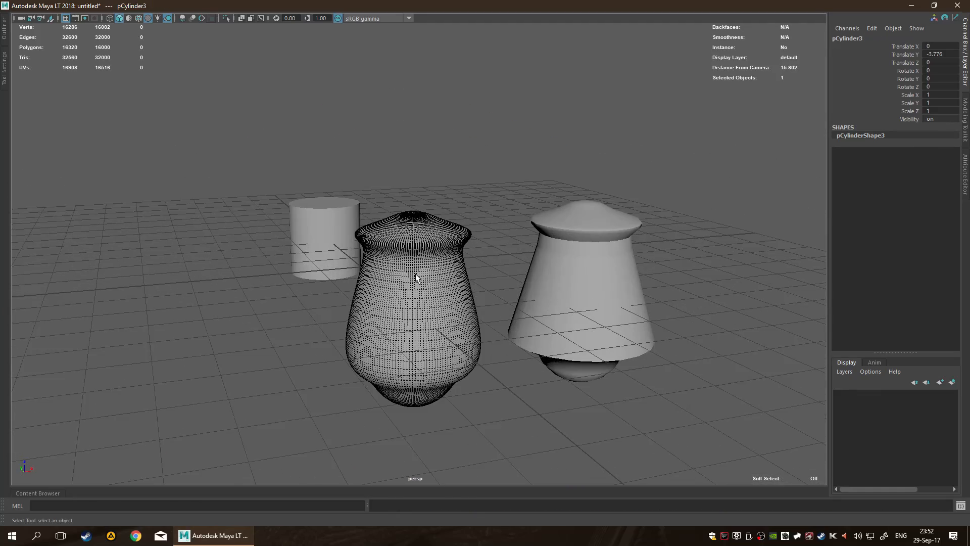
pyautogui.scroll(-4, 410, 271)
pyautogui.keyDown('alt'); pyautogui.moveTo(661, 295); pyautogui.dragTo(480, 244); pyautogui.keyUp('alt')
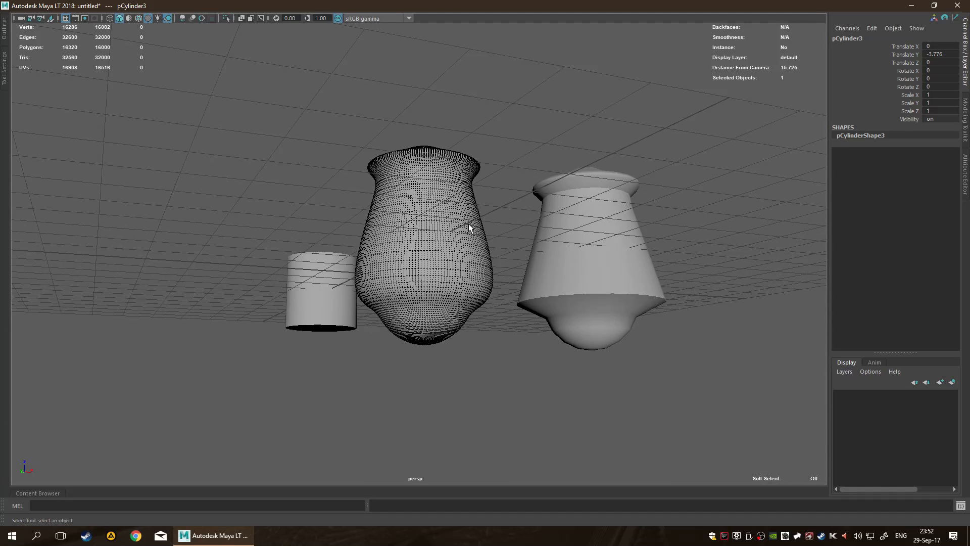
pyautogui.keyDown('alt'); pyautogui.moveTo(465, 225); pyautogui.dragTo(443, 252); pyautogui.keyUp('alt')
pyautogui.keyDown('alt'); pyautogui.moveTo(454, 210); pyautogui.dragTo(390, 253); pyautogui.keyUp('alt')
# - Show the original cylinder in smooth preview with its cage, and return it to the unsmoothed display
pyautogui.click(385, 249)
pyautogui.keyDown('alt'); pyautogui.moveTo(385, 249); pyautogui.dragTo(533, 245, button='middle'); pyautogui.keyUp('alt')
pyautogui.scroll(3, 536, 244)
pyautogui.press('2')
pyautogui.scroll(3, 570, 263)
pyautogui.keyDown('alt'); pyautogui.moveTo(569, 262); pyautogui.dragTo(473, 253); pyautogui.keyUp('alt')
pyautogui.press('1')
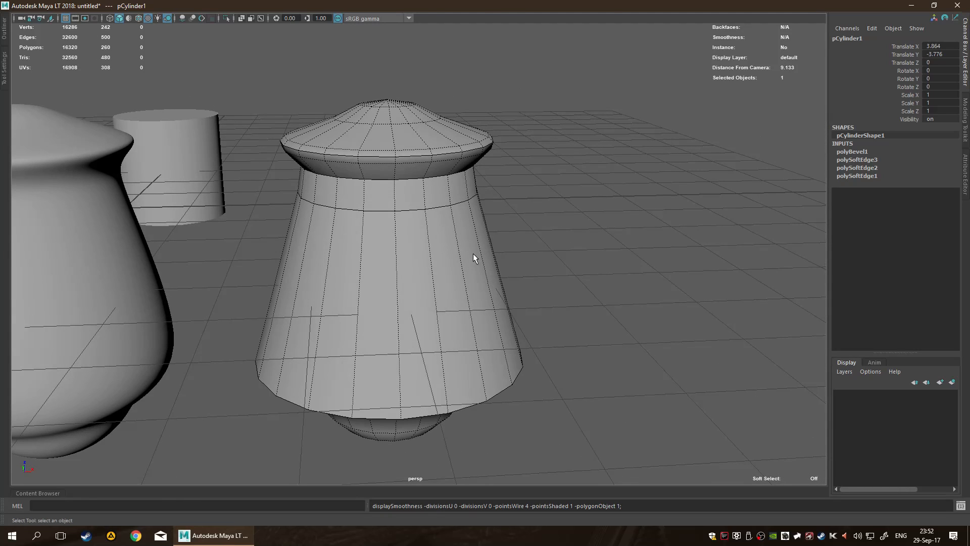
# - Compare the proxy copy with the low-poly original, viewing the original from the front and from above
pyautogui.scroll(-5, 477, 282)
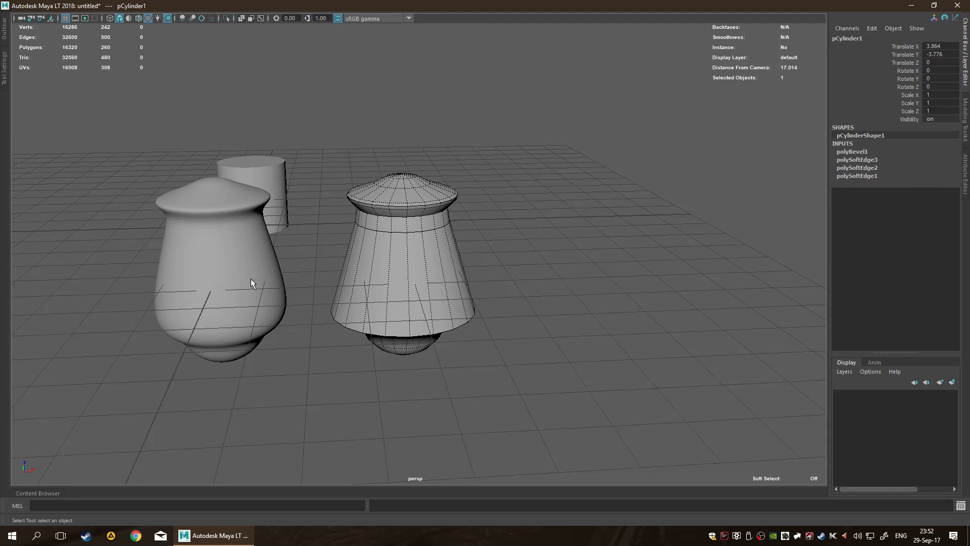
pyautogui.click(235, 252)
pyautogui.click(372, 261)
pyautogui.scroll(5, 461, 228)
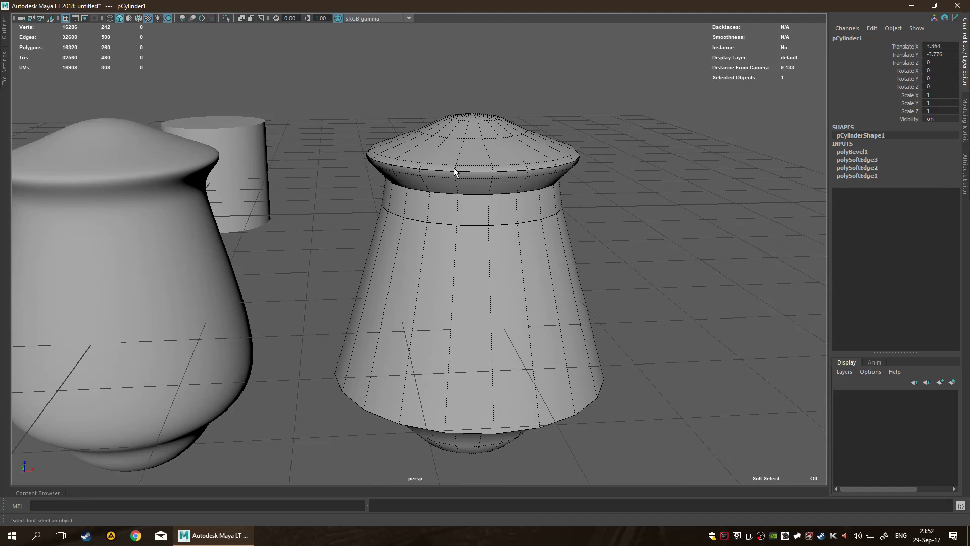
pyautogui.keyDown('alt'); pyautogui.moveTo(477, 133); pyautogui.dragTo(471, 256); pyautogui.keyUp('alt')
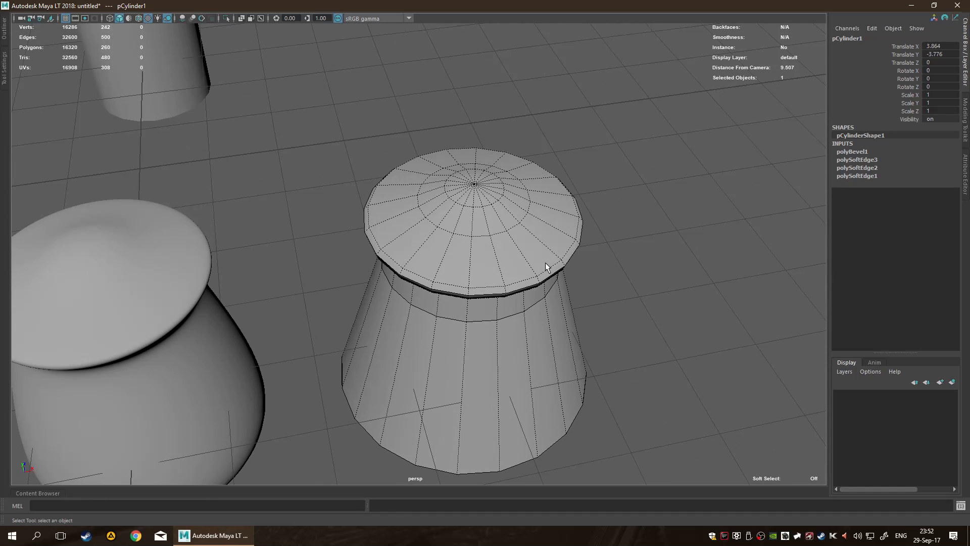
pyautogui.scroll(-1, 529, 241)
pyautogui.scroll(-5, 546, 237)
pyautogui.scroll(4, 512, 242)
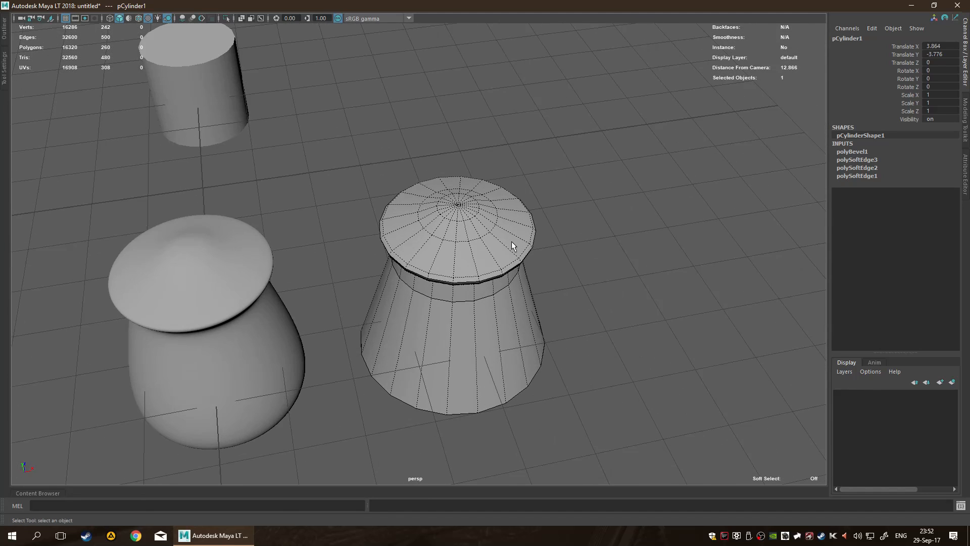
# - Undo the history deletion on the proxy copy to restore its polySmoothProxy1 input
pyautogui.press('2')
pyautogui.hotkey('ctrl', 'z')
pyautogui.click(224, 314)
pyautogui.press('F10')
pyautogui.hotkey('ctrl', 'z')
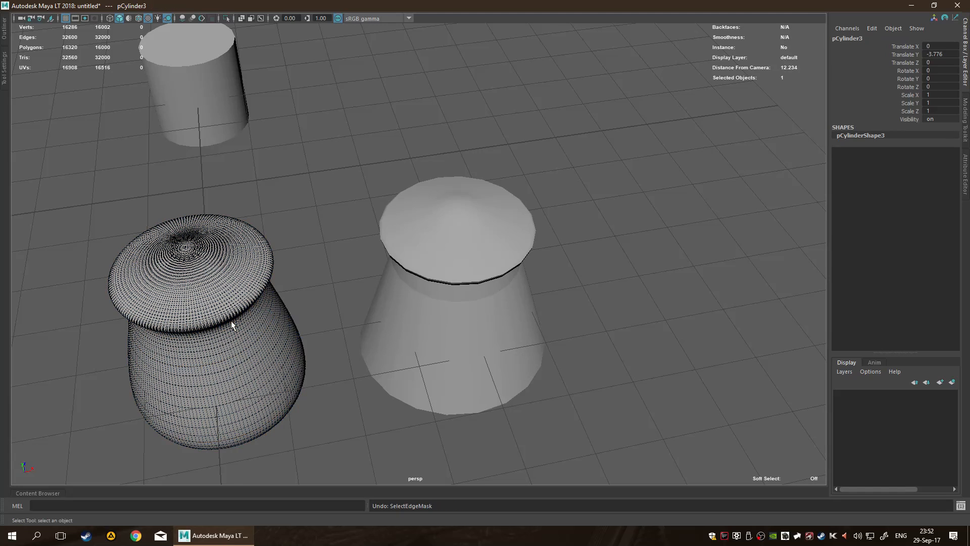
pyautogui.hotkey('ctrl', 'z')
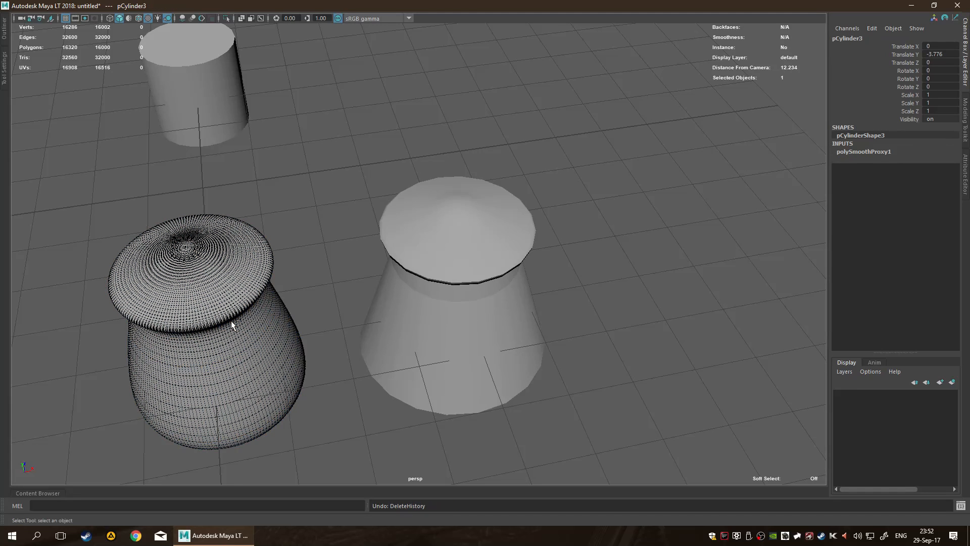
# - Examine the original cylinder's low-poly cap beside the smooth proxy, from the side and from above
pyautogui.click(337, 273)
pyautogui.keyDown('alt'); pyautogui.moveTo(310, 256); pyautogui.dragTo(377, 238); pyautogui.keyUp('alt')
pyautogui.scroll(3, 377, 238)
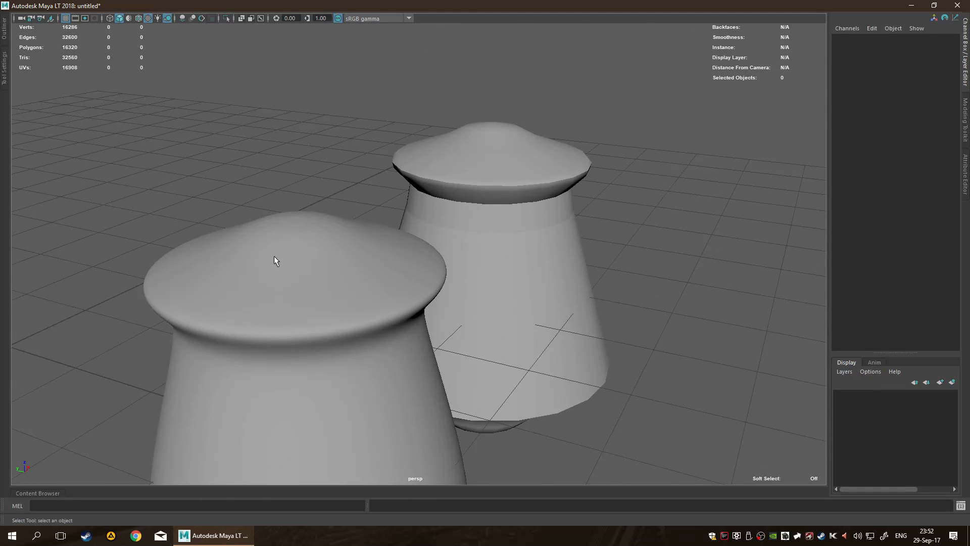
pyautogui.click(534, 201)
pyautogui.keyDown('alt'); pyautogui.moveTo(617, 156); pyautogui.dragTo(552, 169); pyautogui.keyUp('alt')
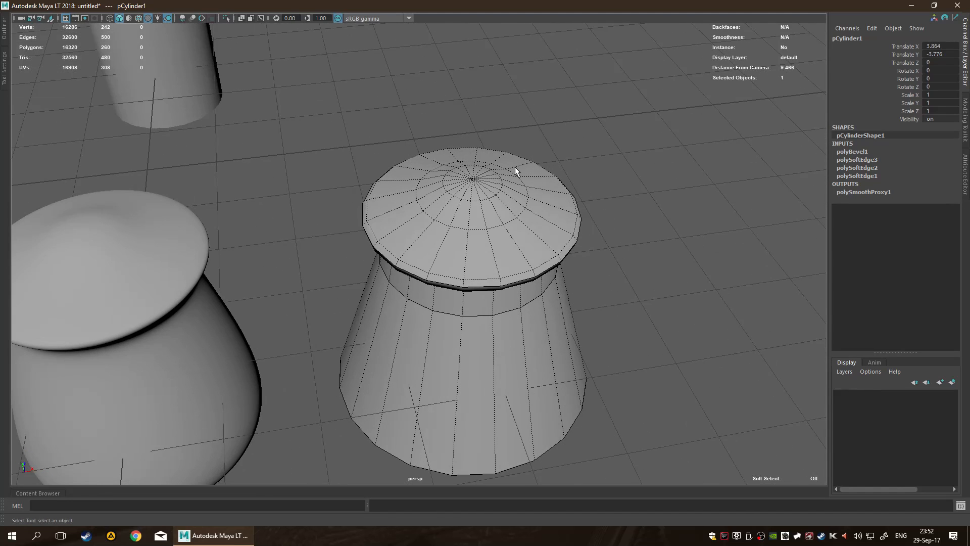
pyautogui.scroll(-2, 449, 208)
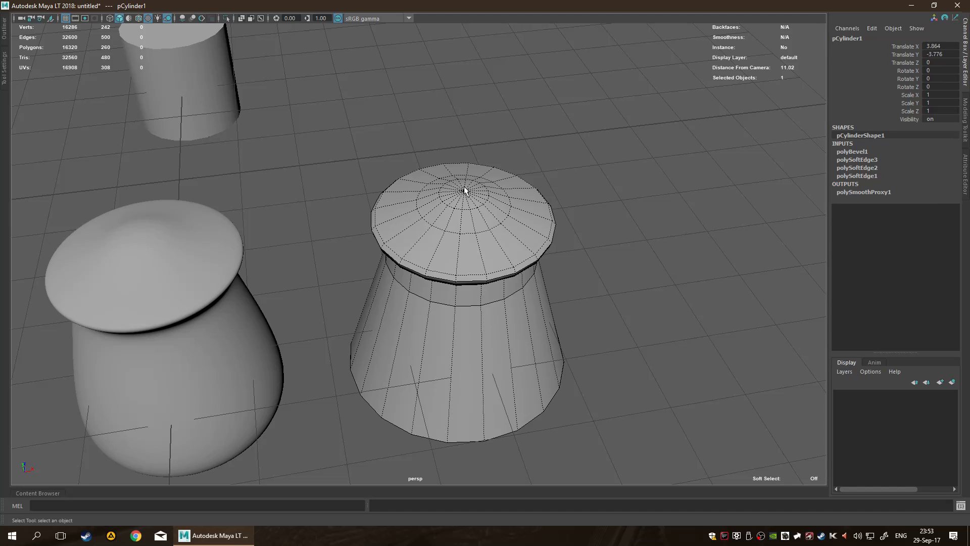
pyautogui.scroll(3, 445, 224)
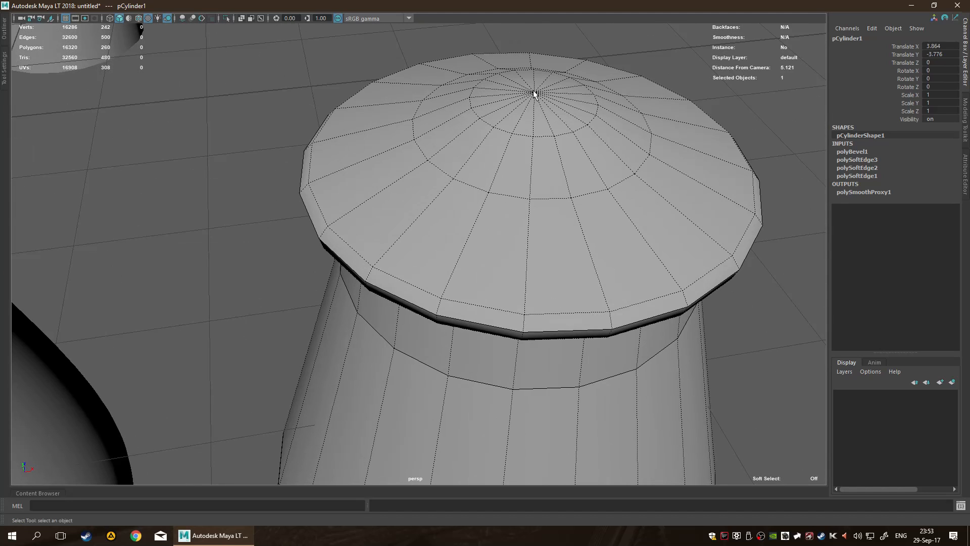
pyautogui.scroll(-3, 559, 191)
pyautogui.keyDown('alt'); pyautogui.moveTo(559, 191); pyautogui.dragTo(494, 240); pyautogui.keyUp('alt')
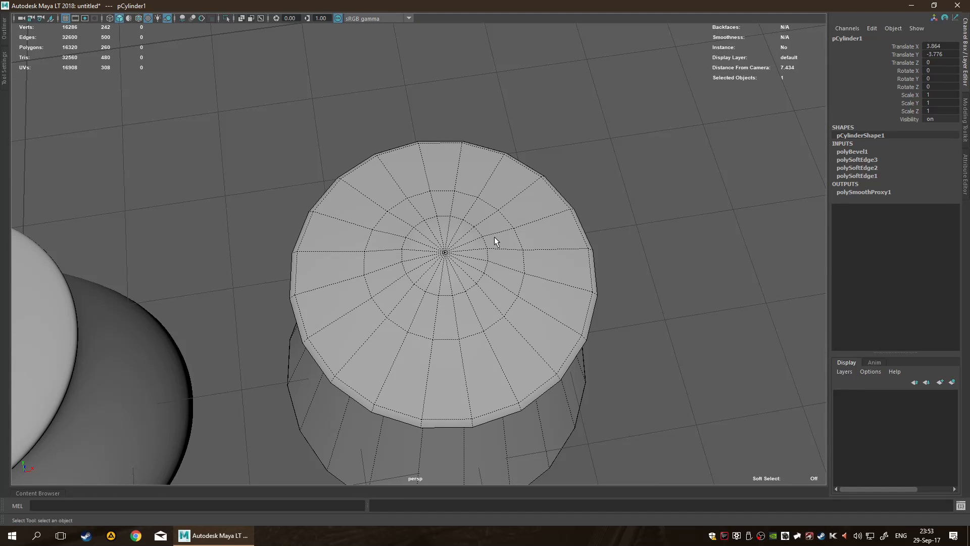
pyautogui.press('F10')
pyautogui.click(477, 315)
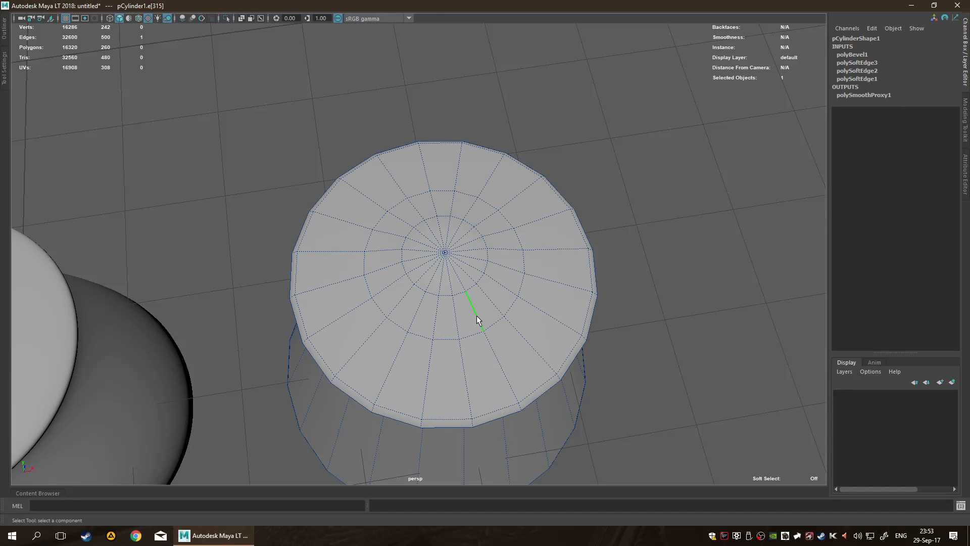
pyautogui.press('F8')
pyautogui.press('F8')
pyautogui.press('F8')
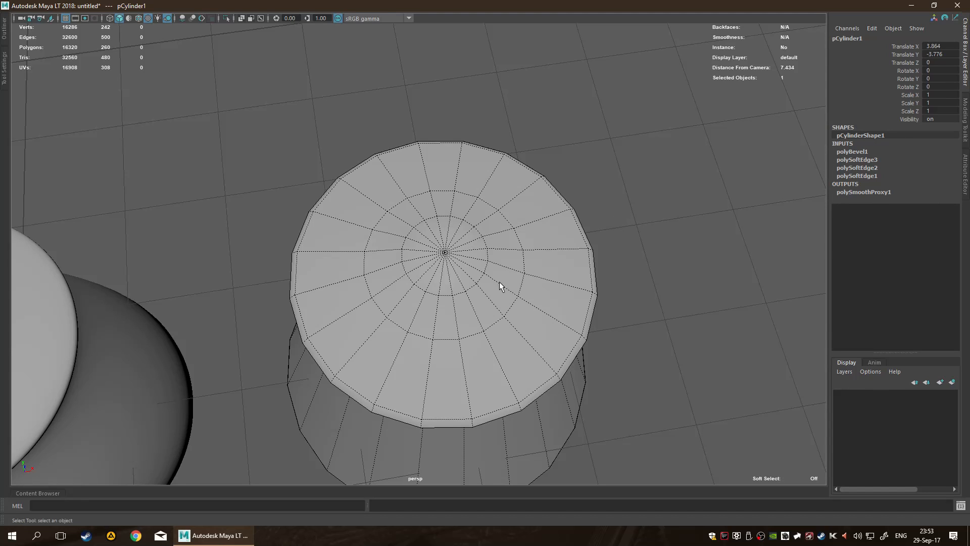
# - Smooth the innermost faces around the centre of the original cylinder's cap with 4 Divisions
pyautogui.press('F11')
pyautogui.moveTo(421, 247)
pyautogui.mouseDown()
pyautogui.moveTo(427, 260)
pyautogui.moveTo(472, 263)
pyautogui.moveTo(444, 228)
pyautogui.moveTo(509, 299)
pyautogui.mouseUp()
pyautogui.keyDown('shift'); pyautogui.click(509, 299); pyautogui.keyUp('shift')
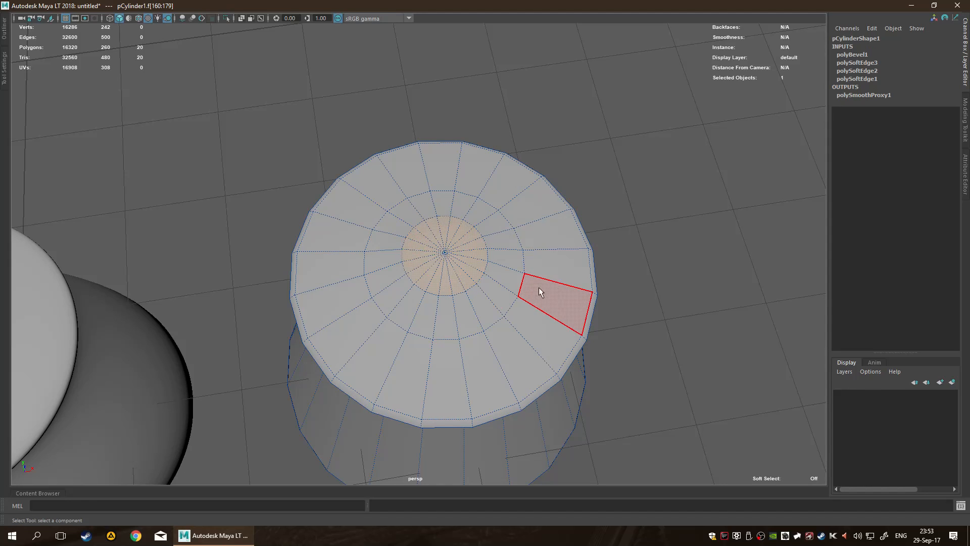
pyautogui.keyDown('shift'); pyautogui.rightClick(454, 235); pyautogui.keyUp('shift')
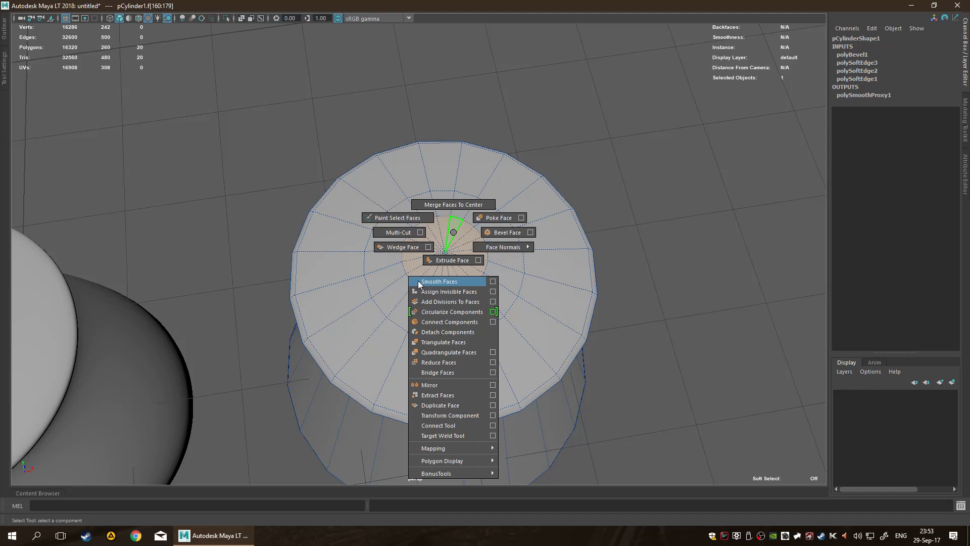
pyautogui.moveTo(477, 280); pyautogui.dragTo(471, 279, button='right')
pyautogui.moveTo(554, 280); pyautogui.dragTo(571, 278, button='middle')
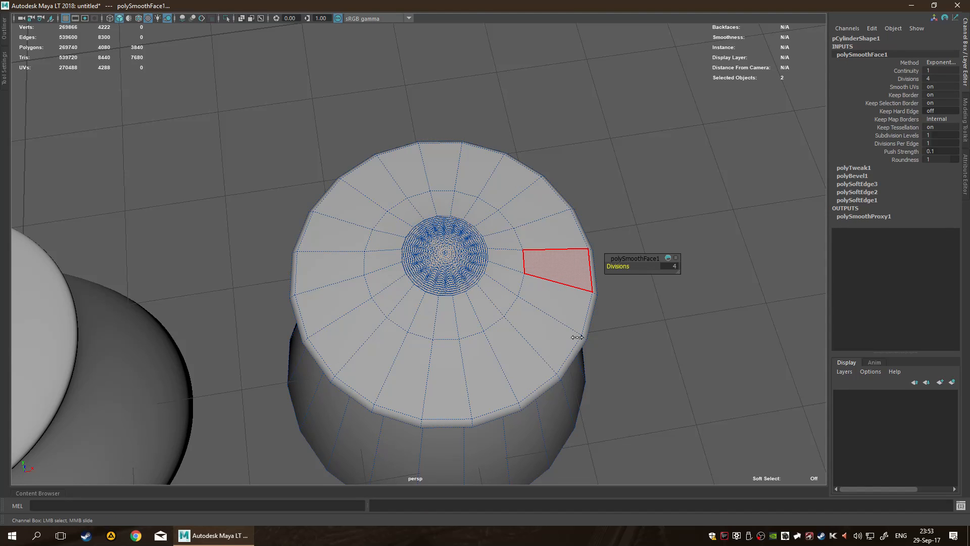
pyautogui.scroll(-3, 577, 337)
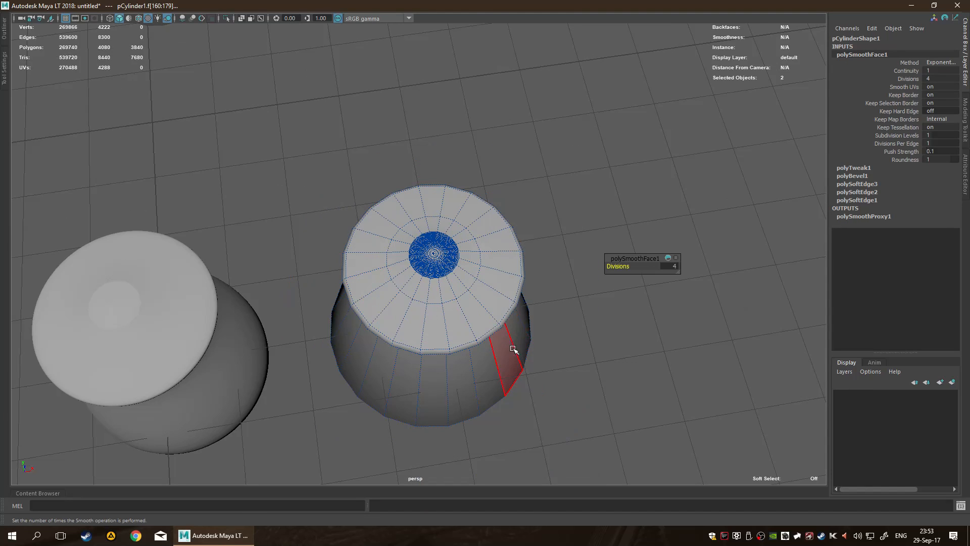
pyautogui.press('q')
pyautogui.click(575, 378)
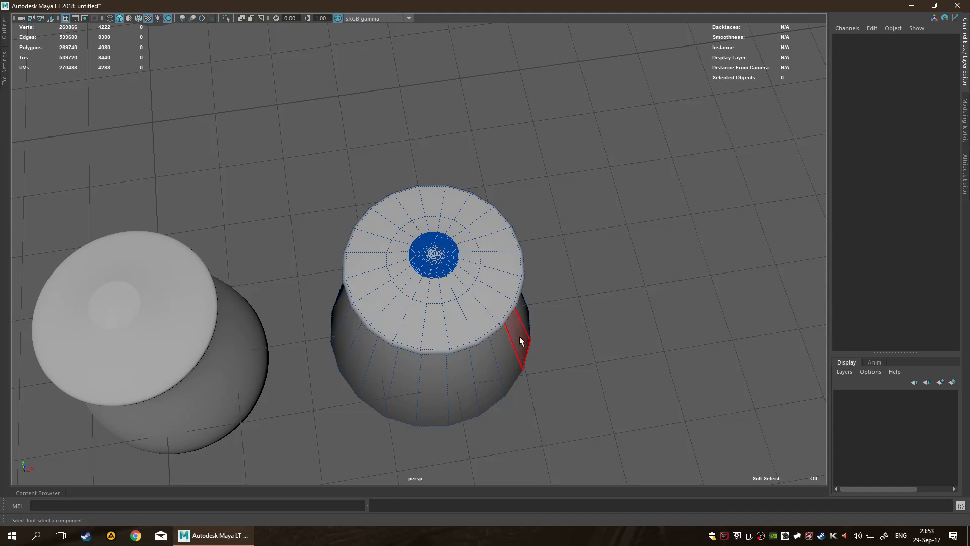
# - Turn on Soft Select and adjust its falloff around the centre vertex of the original cylinder's cap
pyautogui.scroll(6, 462, 270)
pyautogui.press('b')
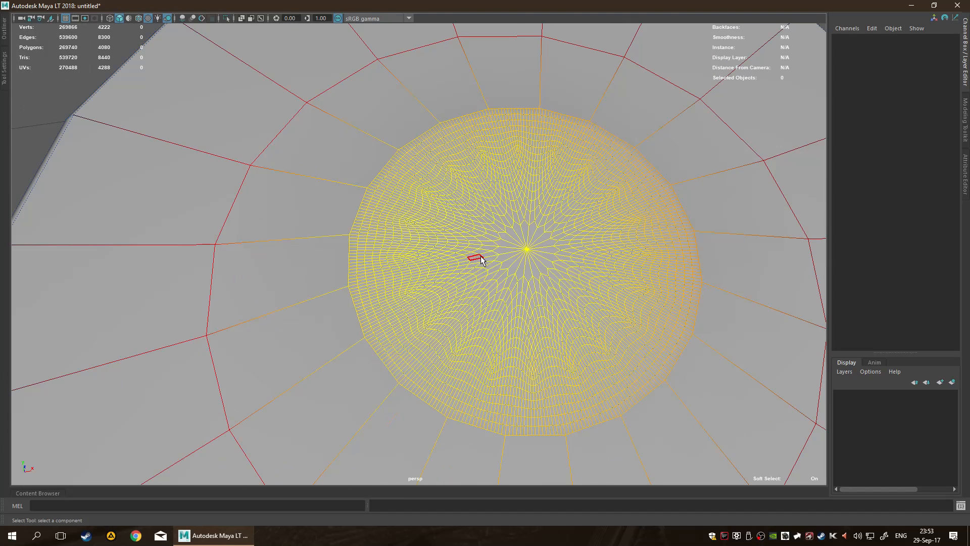
pyautogui.press('F10')
pyautogui.press('F9')
pyautogui.click(525, 250)
pyautogui.moveTo(531, 257); pyautogui.dragTo(686, 275)
# - Move the soft-selected centre vertex of the cap upward to pull out a tall spike
pyautogui.press('w')
pyautogui.scroll(-5, 559, 231)
pyautogui.keyDown('alt'); pyautogui.moveTo(553, 253); pyautogui.dragTo(582, 200); pyautogui.keyUp('alt')
pyautogui.scroll(-4, 582, 200)
pyautogui.keyDown('alt'); pyautogui.moveTo(548, 180); pyautogui.dragTo(542, 238, button='middle'); pyautogui.keyUp('alt')
pyautogui.moveTo(459, 128); pyautogui.dragTo(461, 38)
# - Clear the selection and examine the base of the spike on the smooth proxy copy from close up
pyautogui.keyDown('alt'); pyautogui.moveTo(301, 180); pyautogui.dragTo(593, 158, button='middle'); pyautogui.keyUp('alt')
pyautogui.click(459, 165)
pyautogui.keyDown('alt'); pyautogui.moveTo(409, 130); pyautogui.dragTo(455, 148, button='middle'); pyautogui.keyUp('alt')
pyautogui.scroll(5, 455, 149)
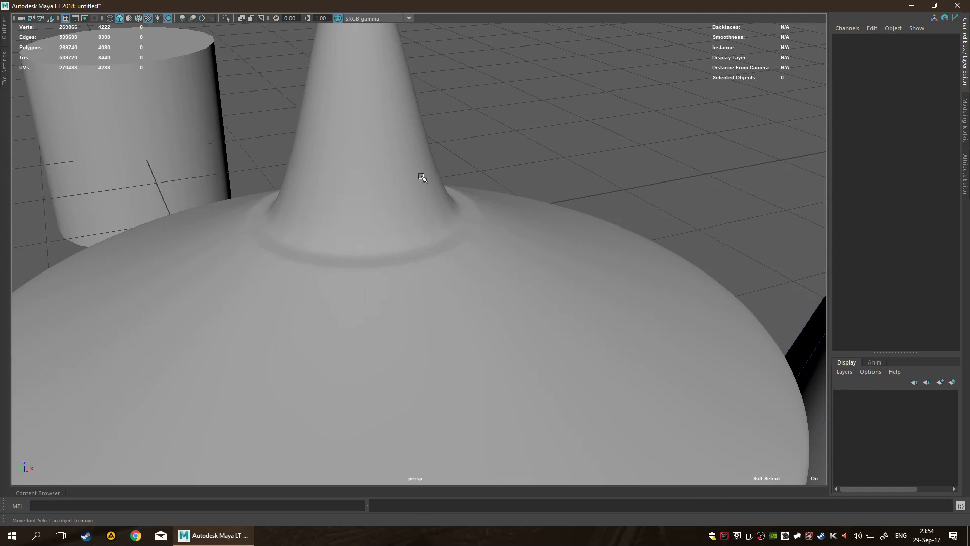
pyautogui.scroll(2, 422, 201)
pyautogui.scroll(2, 463, 193)
pyautogui.keyDown('alt'); pyautogui.moveTo(491, 185); pyautogui.dragTo(472, 210, button='middle'); pyautogui.keyUp('alt')
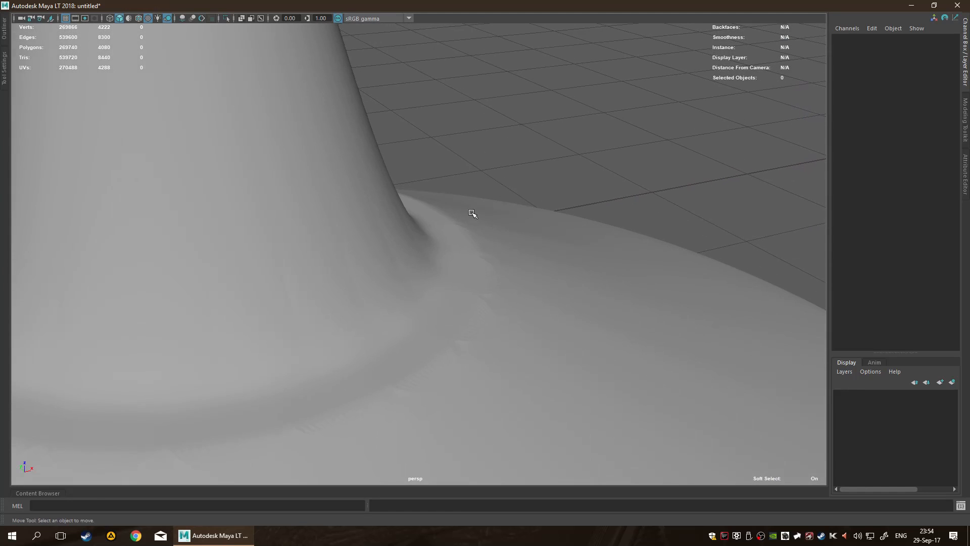
# - Compare the spike on the smooth proxy copy with the dense spike vertices on the original cylinder's cap
pyautogui.scroll(-3, 479, 329)
pyautogui.keyDown('alt'); pyautogui.moveTo(398, 294); pyautogui.dragTo(418, 289); pyautogui.keyUp('alt')
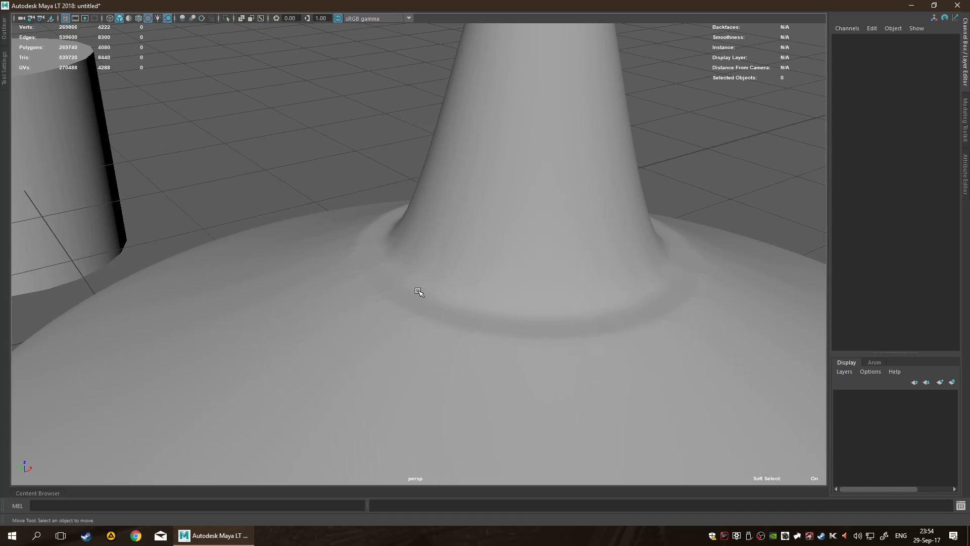
pyautogui.scroll(-3, 503, 257)
pyautogui.keyDown('alt'); pyautogui.moveTo(510, 251); pyautogui.dragTo(443, 231); pyautogui.keyUp('alt')
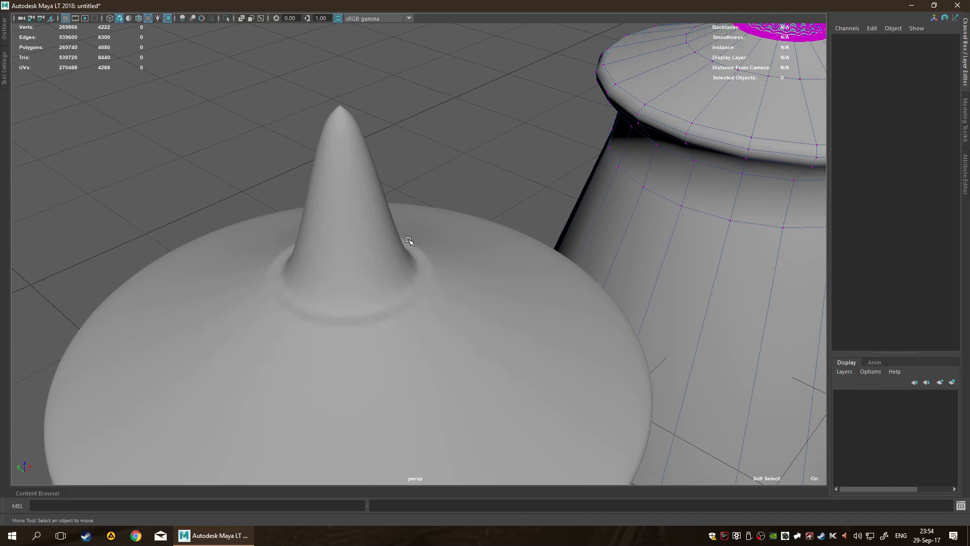
pyautogui.scroll(-5, 474, 215)
pyautogui.keyDown('alt'); pyautogui.moveTo(619, 138); pyautogui.dragTo(526, 175, button='middle'); pyautogui.keyUp('alt')
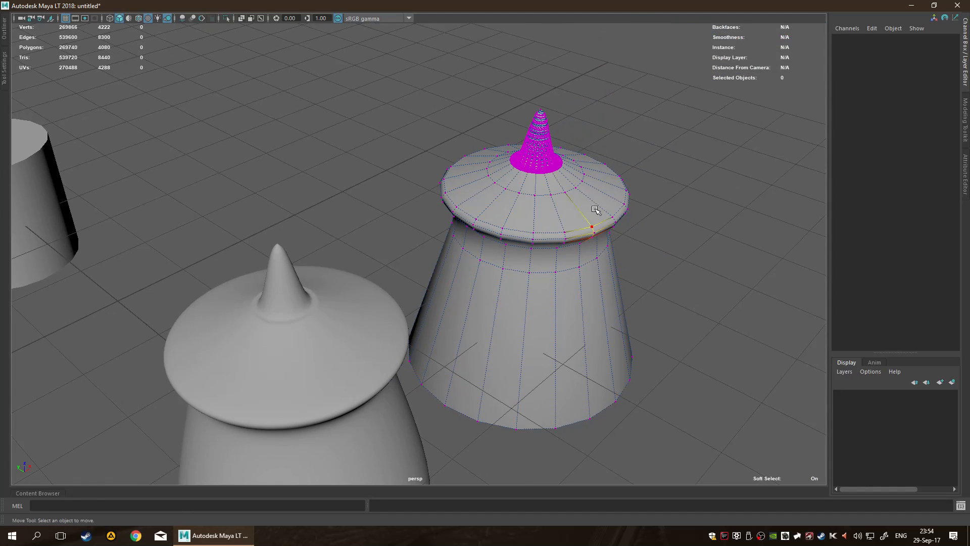
pyautogui.scroll(1, 286, 316)
pyautogui.scroll(3, 287, 316)
pyautogui.keyDown('alt'); pyautogui.moveTo(240, 340); pyautogui.dragTo(396, 254, button='middle'); pyautogui.keyUp('alt')
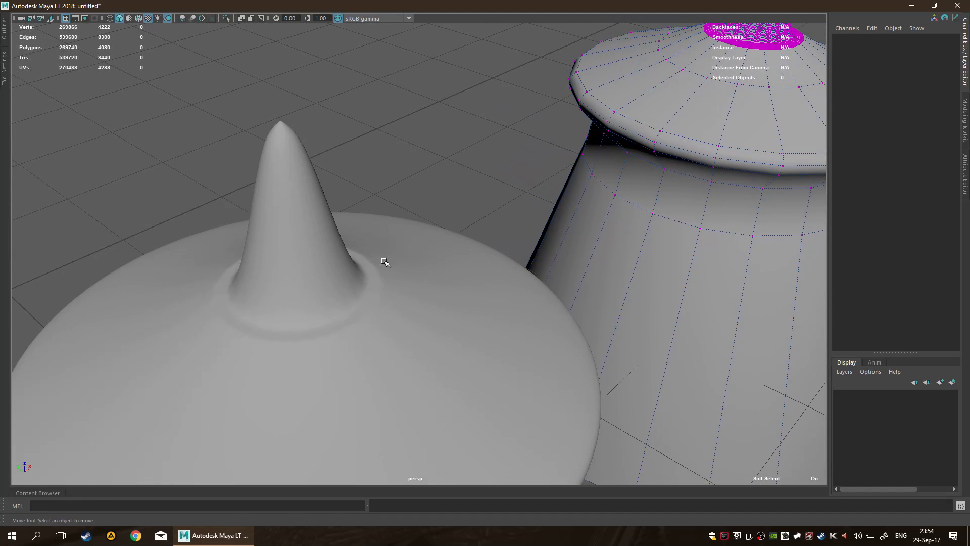
pyautogui.scroll(-5, 461, 210)
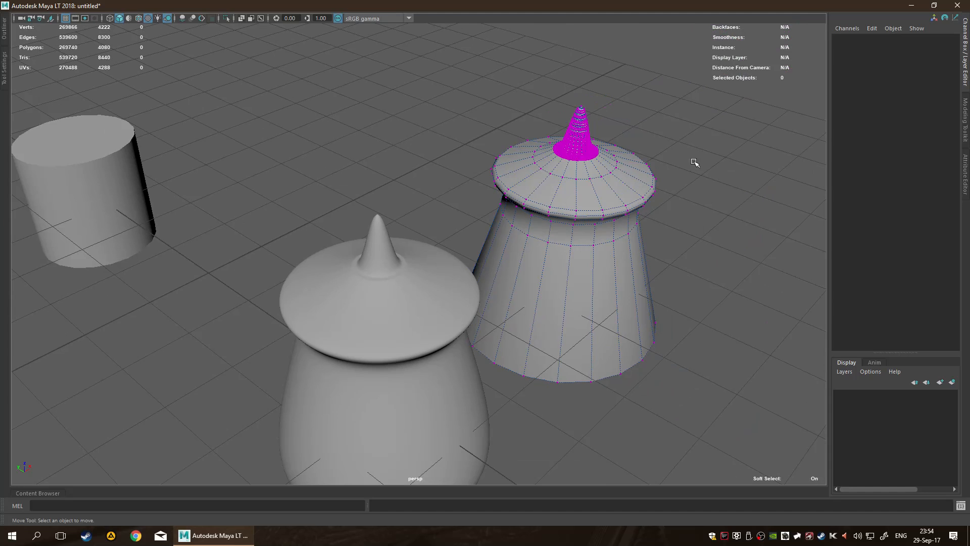
# - Turn off Soft Select and examine the original cylinder and its smooth proxy copy from above and below
pyautogui.press('b')
pyautogui.keyDown('alt'); pyautogui.moveTo(661, 225); pyautogui.dragTo(613, 252, button='middle'); pyautogui.keyUp('alt')
pyautogui.scroll(3, 613, 252)
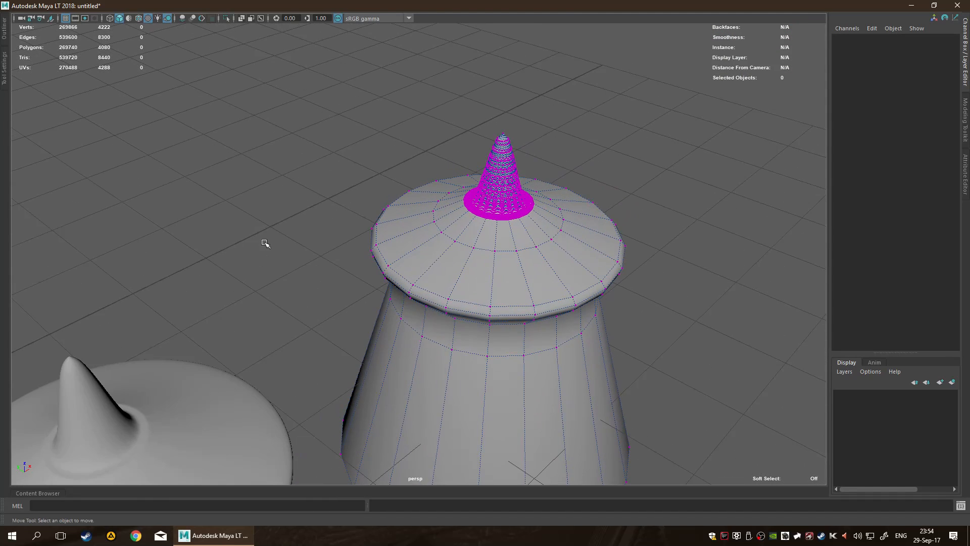
pyautogui.keyDown('alt'); pyautogui.moveTo(266, 245); pyautogui.dragTo(560, 185, button='middle'); pyautogui.keyUp('alt')
pyautogui.scroll(-4, 506, 272)
pyautogui.keyDown('alt'); pyautogui.moveTo(506, 273); pyautogui.dragTo(498, 227); pyautogui.keyUp('alt')
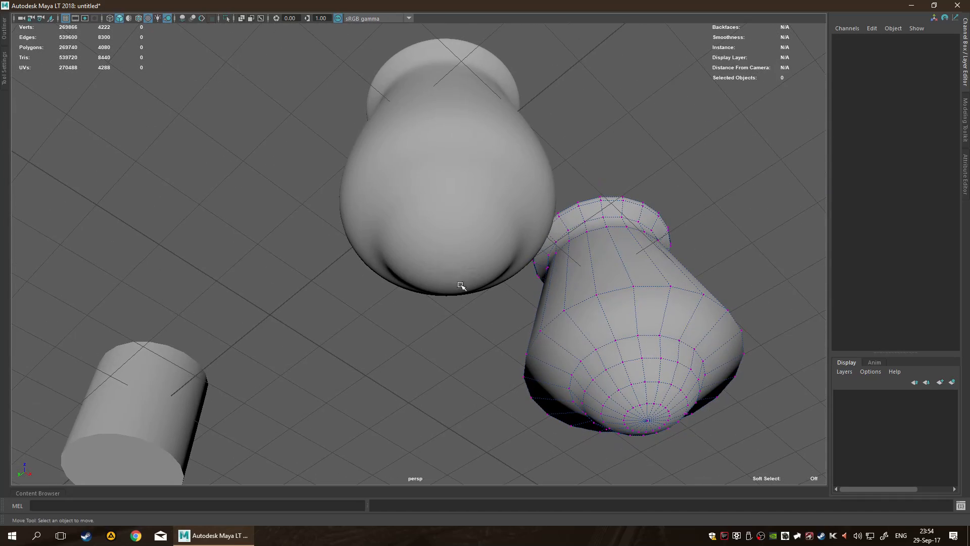
pyautogui.keyDown('alt'); pyautogui.moveTo(604, 285); pyautogui.dragTo(589, 343); pyautogui.keyUp('alt')
pyautogui.keyDown('alt'); pyautogui.moveTo(673, 264); pyautogui.dragTo(545, 272, button='middle'); pyautogui.keyUp('alt')
pyautogui.scroll(4, 546, 233)
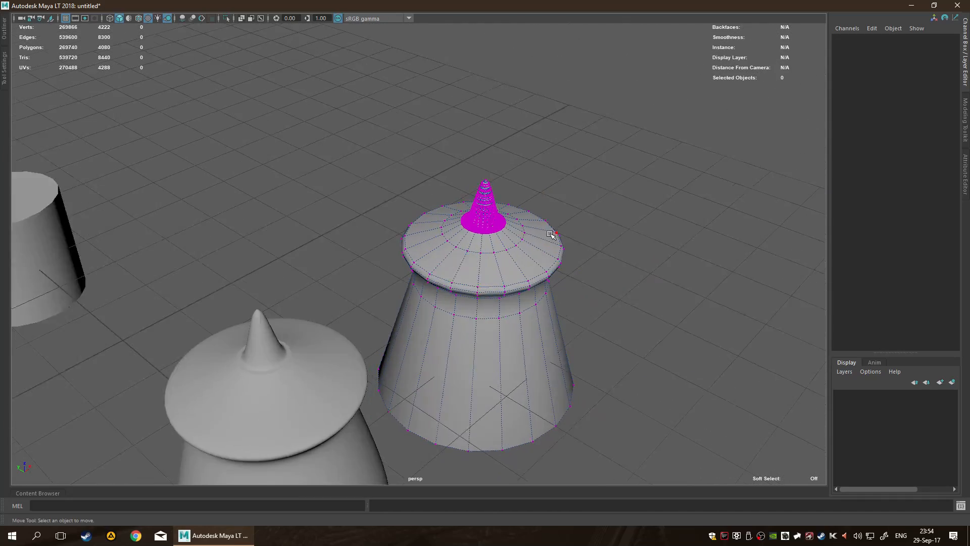
pyautogui.keyDown('alt'); pyautogui.moveTo(545, 234); pyautogui.dragTo(457, 279, button='middle'); pyautogui.keyUp('alt')
pyautogui.scroll(3, 481, 255)
pyautogui.scroll(-5, 436, 257)
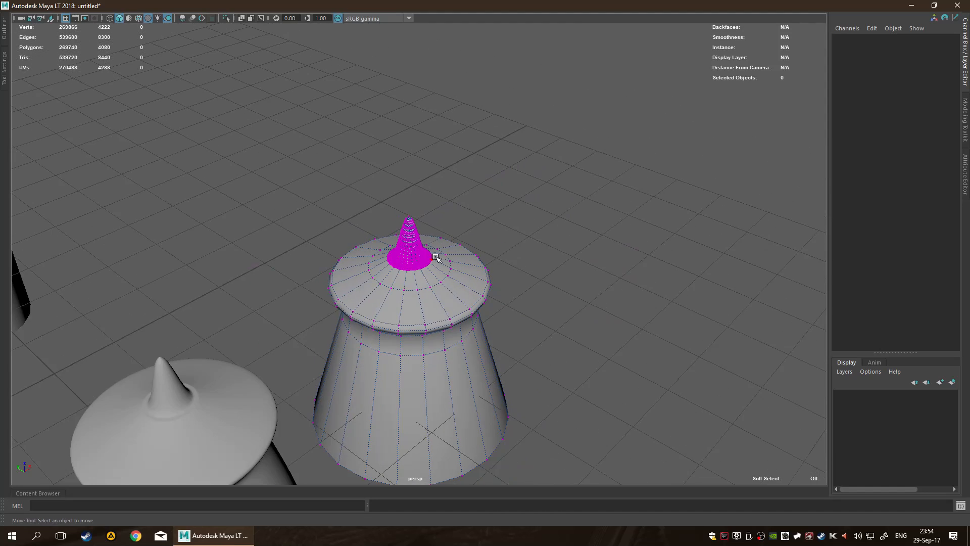
pyautogui.keyDown('alt'); pyautogui.moveTo(242, 397); pyautogui.dragTo(340, 322, button='middle'); pyautogui.keyUp('alt')
pyautogui.keyDown('alt'); pyautogui.moveTo(560, 182); pyautogui.dragTo(509, 277, button='middle'); pyautogui.keyUp('alt')
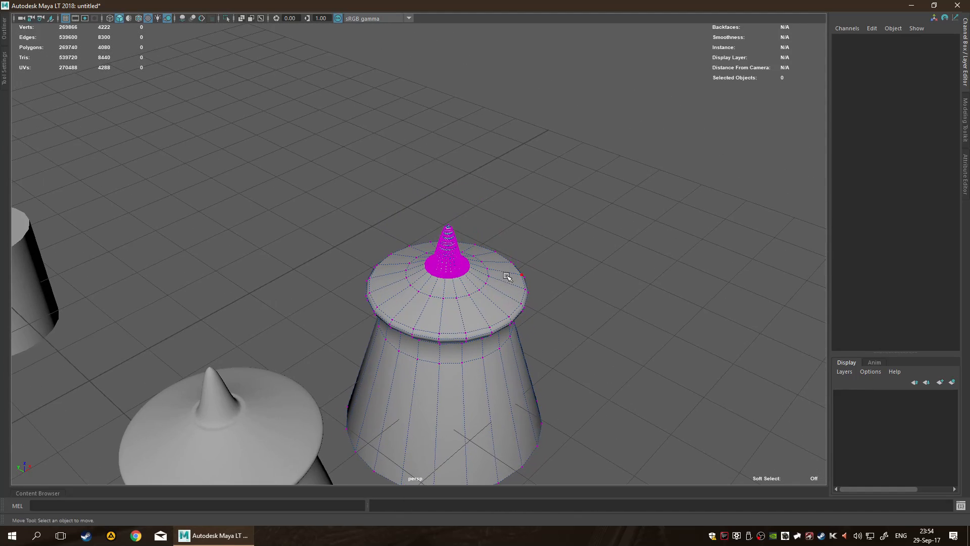
pyautogui.scroll(4, 510, 245)
pyautogui.keyDown('alt'); pyautogui.moveTo(559, 244); pyautogui.dragTo(460, 271, button='middle'); pyautogui.keyUp('alt')
# - Undo the spike and the local smoothing of the innermost cap faces on the original cylinder
pyautogui.press('q')
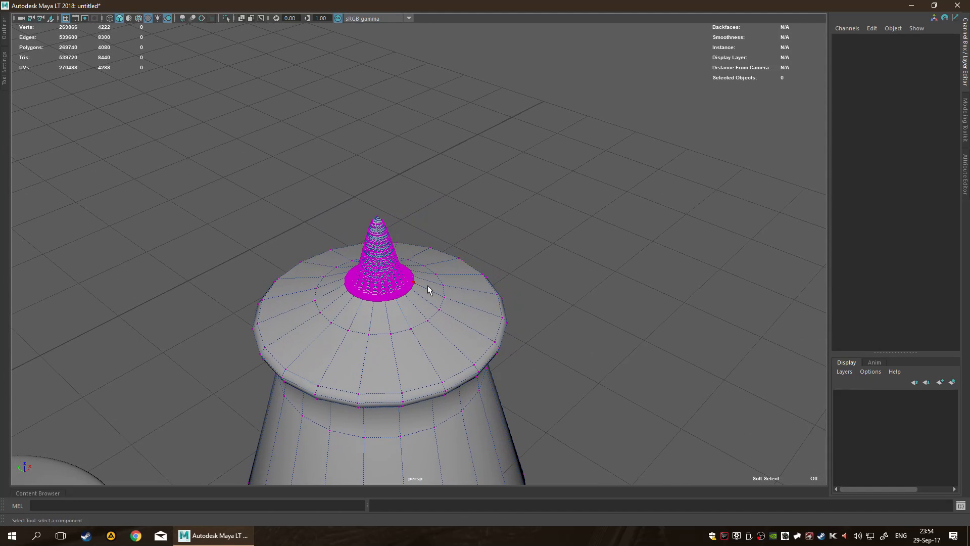
pyautogui.click(447, 262)
pyautogui.hotkey('ctrl', 'z')
pyautogui.hotkey('ctrl', 'z')
pyautogui.hotkey('ctrl', 'z')
pyautogui.hotkey('ctrl', 'z')
pyautogui.hotkey('ctrl', 'z')
pyautogui.hotkey('ctrl', 'z')
pyautogui.hotkey('ctrl', 'z')
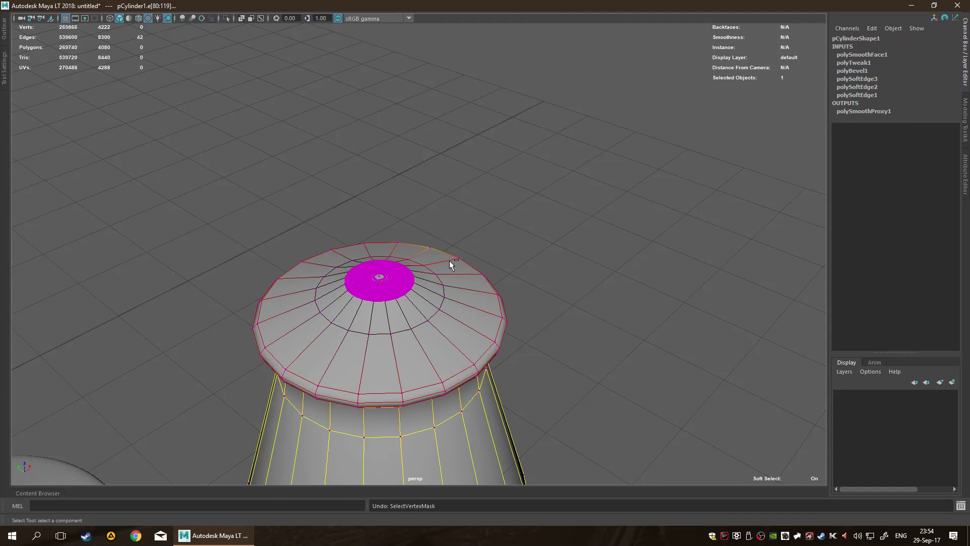
pyautogui.hotkey('ctrl', 'z')
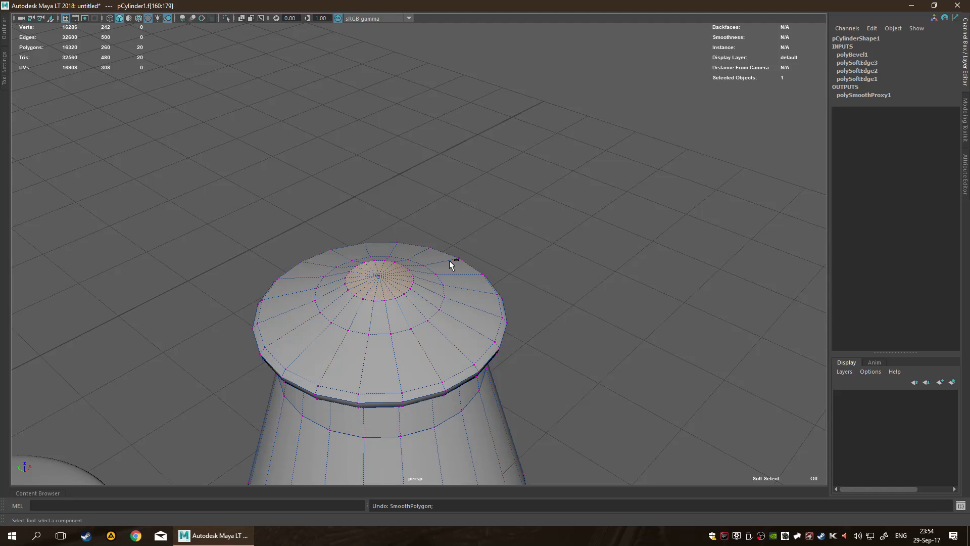
# - Select the centre vertex of the original cylinder's cap and examine the edges converging on it
pyautogui.keyDown('alt'); pyautogui.moveTo(513, 264); pyautogui.dragTo(576, 277); pyautogui.keyUp('alt')
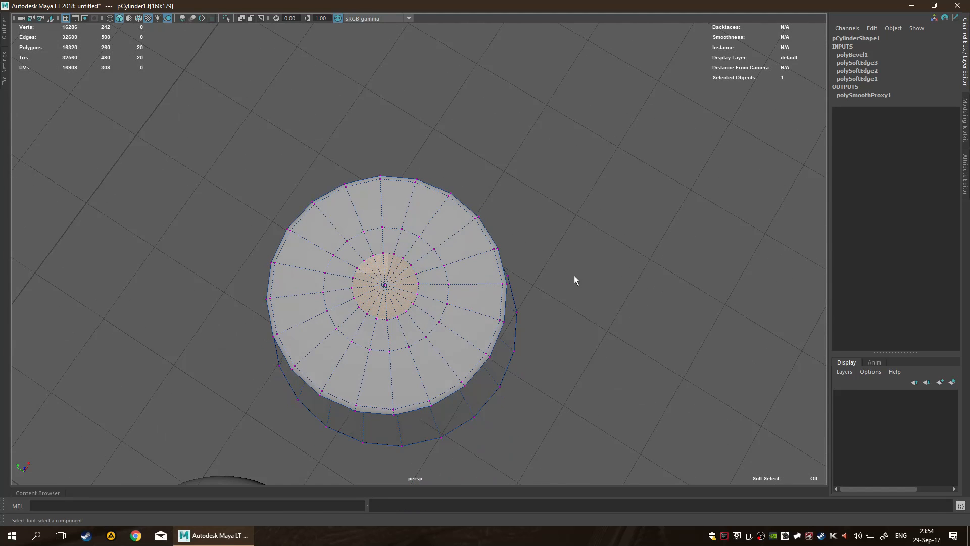
pyautogui.click(557, 277)
pyautogui.scroll(10, 450, 290)
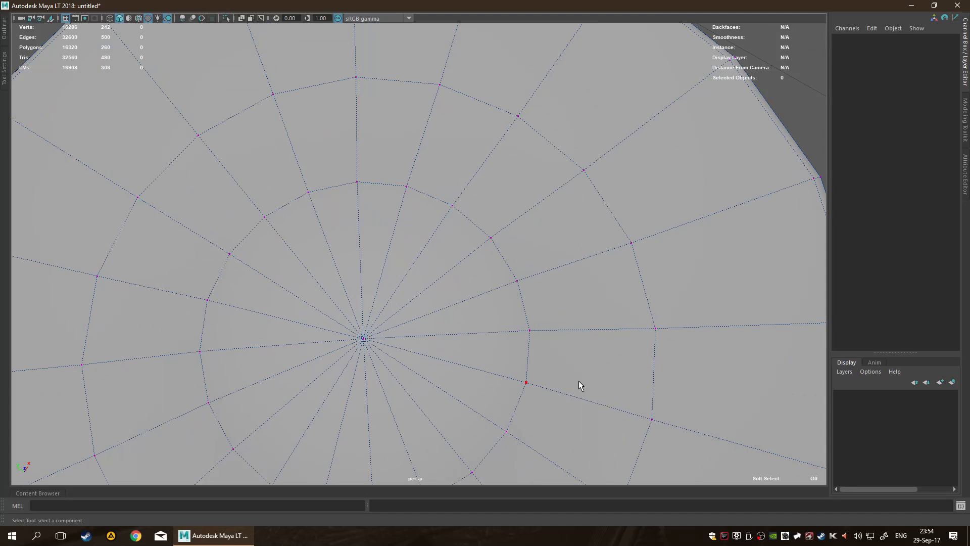
pyautogui.click(387, 356)
pyautogui.scroll(-6, 411, 321)
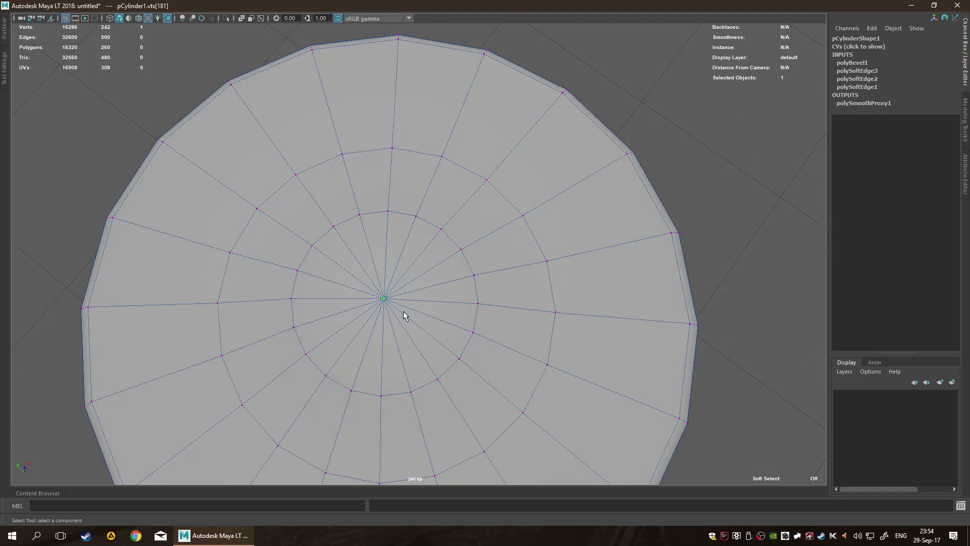
pyautogui.keyDown('alt'); pyautogui.moveTo(411, 311); pyautogui.dragTo(388, 286); pyautogui.keyUp('alt')
pyautogui.scroll(-3, 388, 286)
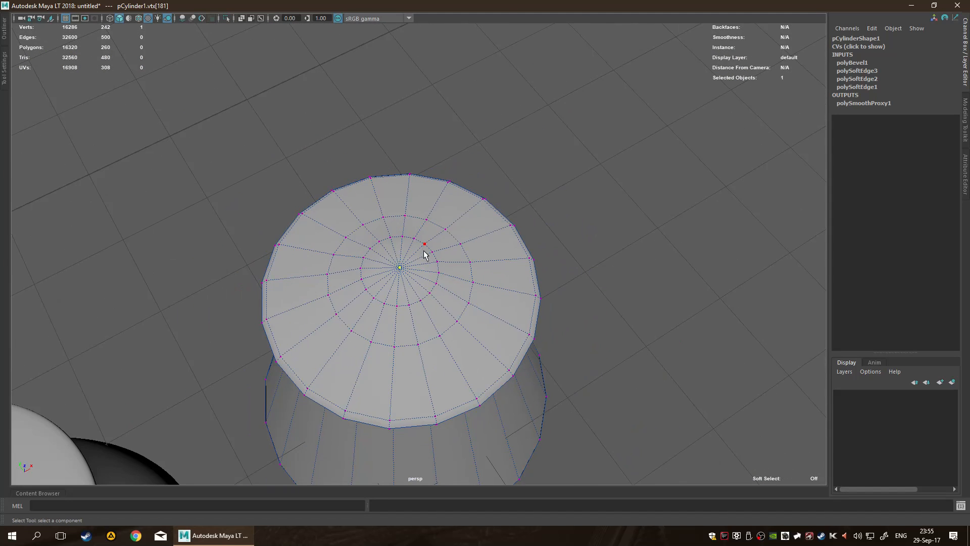
pyautogui.scroll(-3, 354, 247)
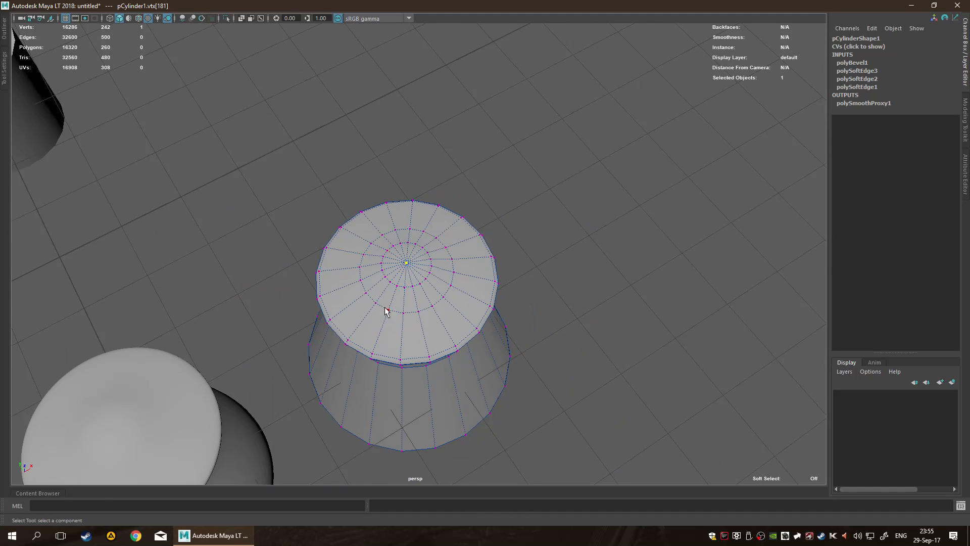
# - Delete all edges inside the larger inner ring of the original cylinder's cap, merging the middle into one many-sided face
pyautogui.moveTo(403, 306); pyautogui.dragTo(403, 289, button='right')
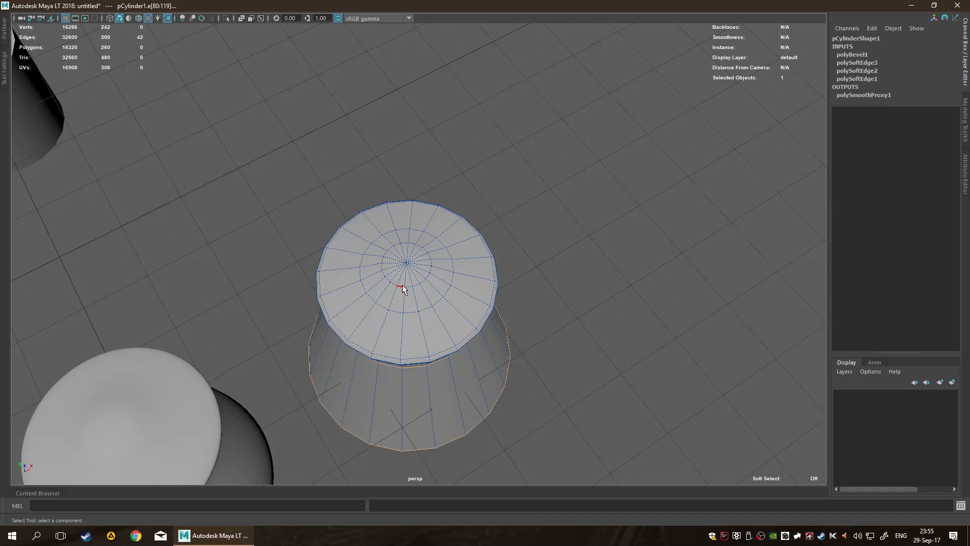
pyautogui.click(551, 270)
pyautogui.moveTo(398, 296)
pyautogui.mouseDown()
pyautogui.moveTo(377, 275)
pyautogui.moveTo(401, 240)
pyautogui.moveTo(425, 243)
pyautogui.moveTo(415, 296)
pyautogui.moveTo(414, 264)
pyautogui.moveTo(421, 272)
pyautogui.moveTo(376, 256)
pyautogui.mouseUp()
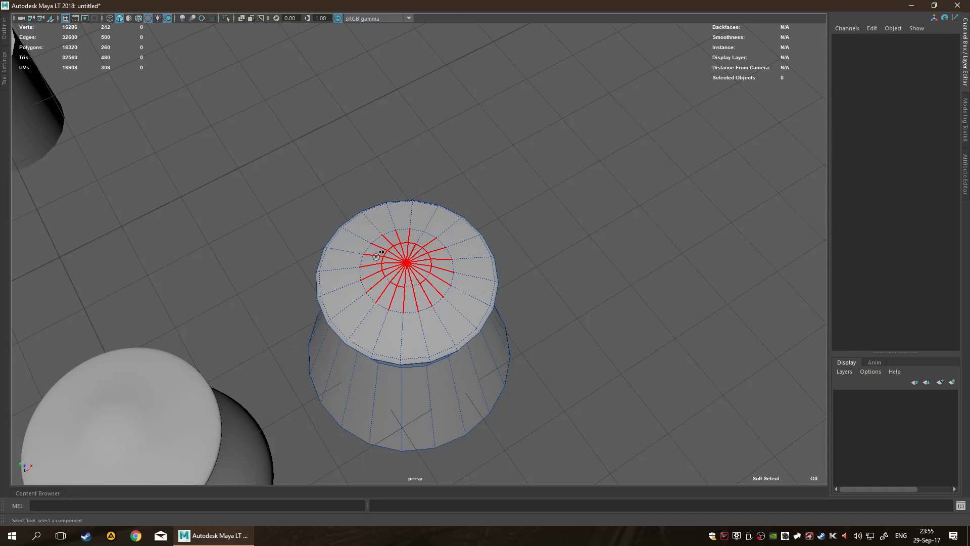
pyautogui.moveTo(439, 278)
pyautogui.mouseDown()
pyautogui.moveTo(420, 273)
pyautogui.moveTo(430, 267)
pyautogui.mouseUp()
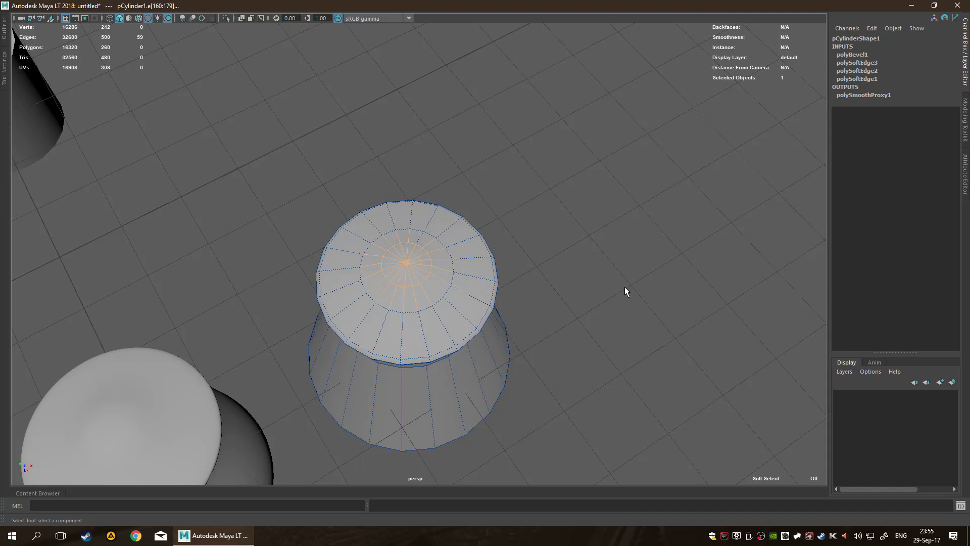
pyautogui.moveTo(427, 238); pyautogui.dragTo(424, 235)
pyautogui.press('Delete')
# - Compare the single many-sided face on the original cylinder's cap with the cap surface of the smooth proxy copy
pyautogui.keyDown('alt'); pyautogui.moveTo(572, 259); pyautogui.dragTo(558, 232); pyautogui.keyUp('alt')
pyautogui.scroll(4, 527, 260)
pyautogui.keyDown('alt'); pyautogui.moveTo(482, 259); pyautogui.dragTo(523, 184, button='middle'); pyautogui.keyUp('alt')
pyautogui.scroll(3, 523, 196)
pyautogui.scroll(3, 522, 198)
pyautogui.keyDown('alt'); pyautogui.moveTo(540, 225); pyautogui.dragTo(545, 246); pyautogui.keyUp('alt')
pyautogui.keyDown('alt'); pyautogui.moveTo(545, 245); pyautogui.dragTo(549, 193, button='middle'); pyautogui.keyUp('alt')
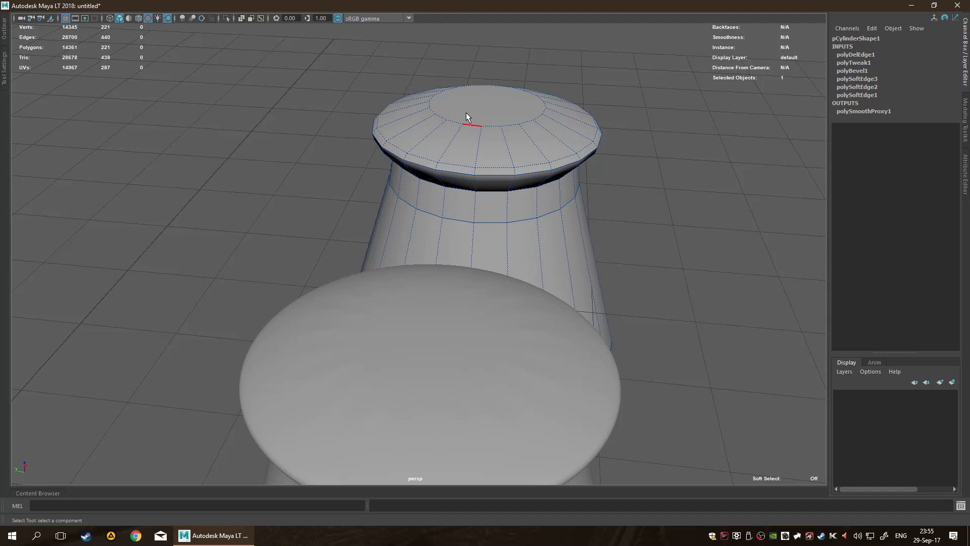
pyautogui.scroll(-2, 475, 134)
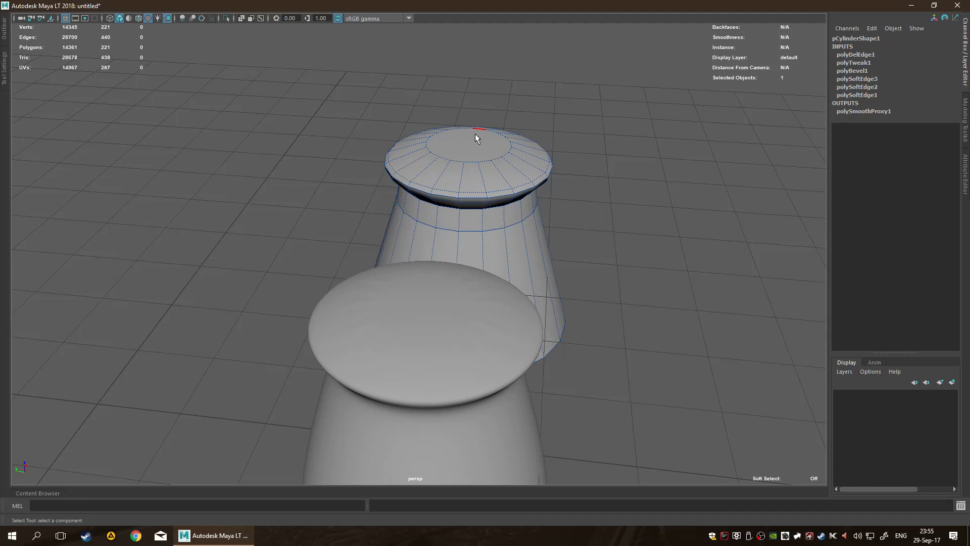
pyautogui.scroll(2, 474, 133)
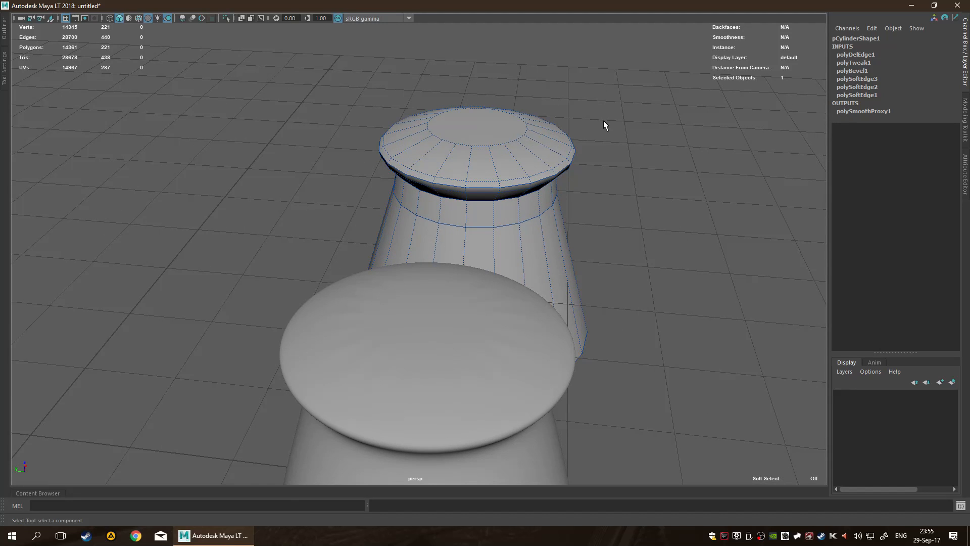
# - Extrude the central many-sided cap face and scale it inward to form a narrow ring of quads around it
pyautogui.keyDown('alt'); pyautogui.moveTo(603, 121); pyautogui.dragTo(581, 158); pyautogui.keyUp('alt')
pyautogui.scroll(2, 581, 152)
pyautogui.keyDown('alt'); pyautogui.moveTo(580, 131); pyautogui.dragTo(494, 169, button='middle'); pyautogui.keyUp('alt')
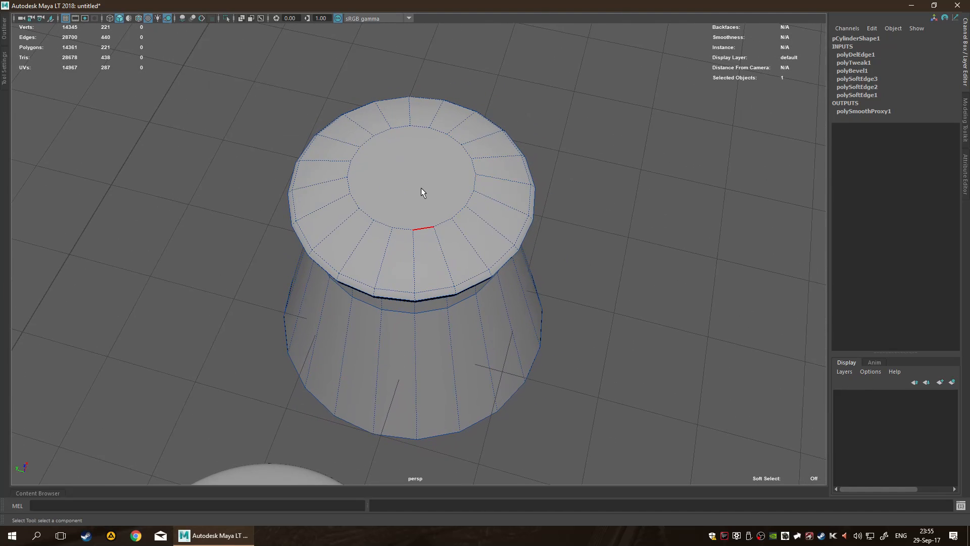
pyautogui.click(410, 163)
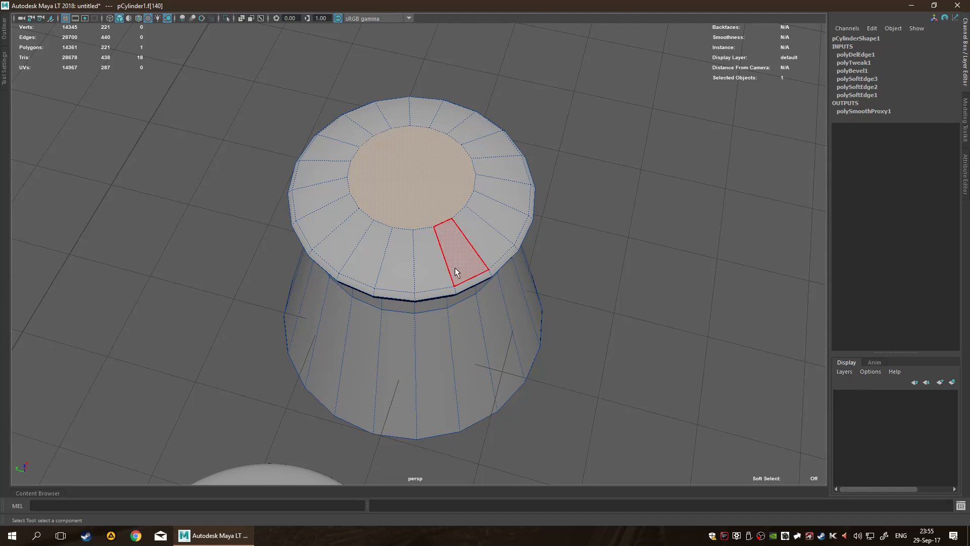
pyautogui.hotkey('ctrl', 'e')
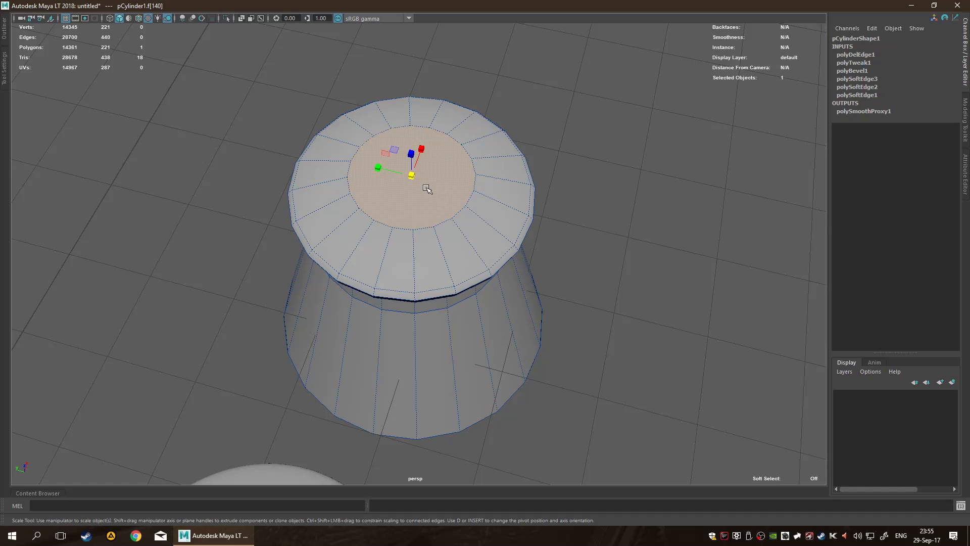
pyautogui.keyDown('shift'); pyautogui.moveTo(407, 178); pyautogui.dragTo(397, 180); pyautogui.keyUp('shift')
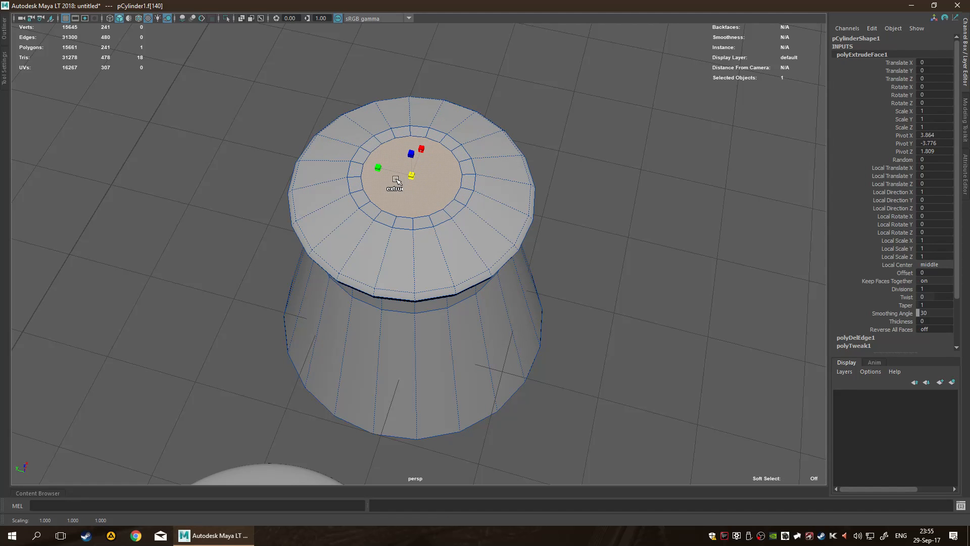
# - Inspect how the narrow quad ring around the central cap face affects the top of the smooth proxy copy
pyautogui.scroll(-3, 386, 222)
pyautogui.keyDown('alt'); pyautogui.moveTo(374, 280); pyautogui.dragTo(502, 129, button='middle'); pyautogui.keyUp('alt')
pyautogui.scroll(6, 501, 129)
pyautogui.keyDown('alt'); pyautogui.moveTo(504, 130); pyautogui.dragTo(439, 148); pyautogui.keyUp('alt')
pyautogui.scroll(-5, 579, 158)
pyautogui.keyDown('alt'); pyautogui.moveTo(546, 164); pyautogui.dragTo(475, 279, button='middle'); pyautogui.keyUp('alt')
pyautogui.scroll(3, 452, 109)
pyautogui.keyDown('alt'); pyautogui.moveTo(456, 86); pyautogui.dragTo(497, 141); pyautogui.keyUp('alt')
pyautogui.scroll(-5, 523, 165)
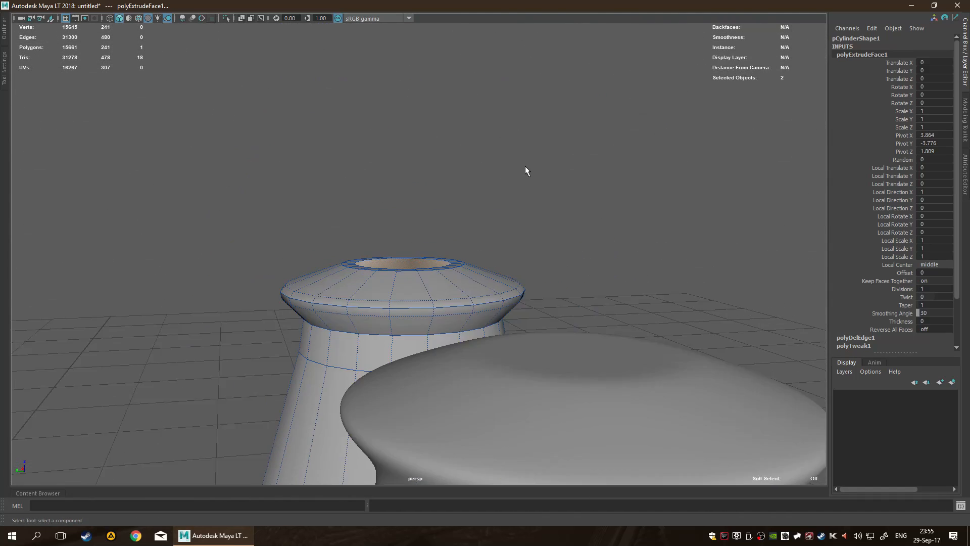
pyautogui.keyDown('alt'); pyautogui.moveTo(535, 321); pyautogui.dragTo(530, 292); pyautogui.keyUp('alt')
pyautogui.scroll(3, 385, 306)
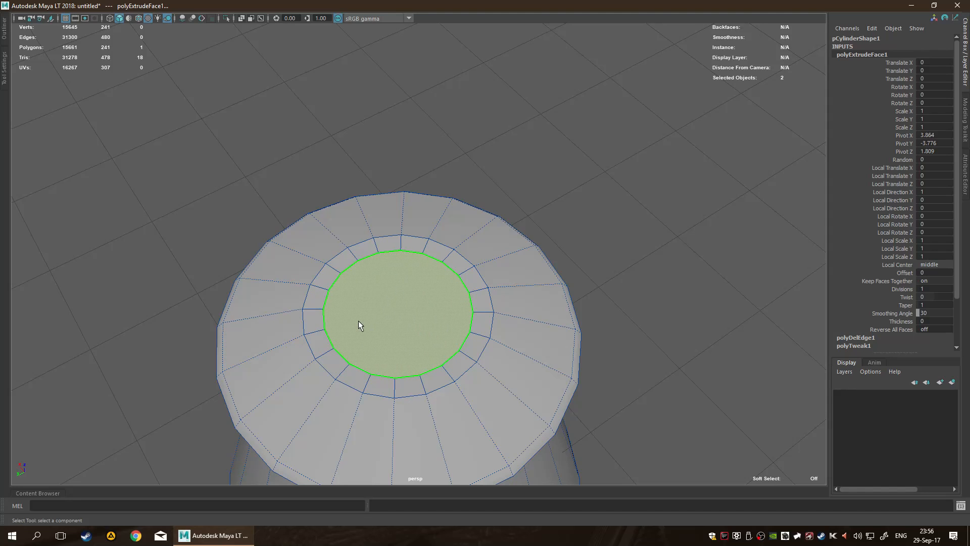
# - Compare the original cylinder and the proxy copy from the side and above, including a close view of the inset cap face
pyautogui.scroll(-5, 358, 320)
pyautogui.keyDown('alt'); pyautogui.moveTo(488, 303); pyautogui.dragTo(506, 249); pyautogui.keyUp('alt')
pyautogui.keyDown('alt'); pyautogui.moveTo(436, 365); pyautogui.dragTo(445, 326); pyautogui.keyUp('alt')
pyautogui.keyDown('alt'); pyautogui.moveTo(528, 341); pyautogui.dragTo(400, 320, button='middle'); pyautogui.keyUp('alt')
pyautogui.keyDown('alt'); pyautogui.moveTo(400, 321); pyautogui.dragTo(452, 335); pyautogui.keyUp('alt')
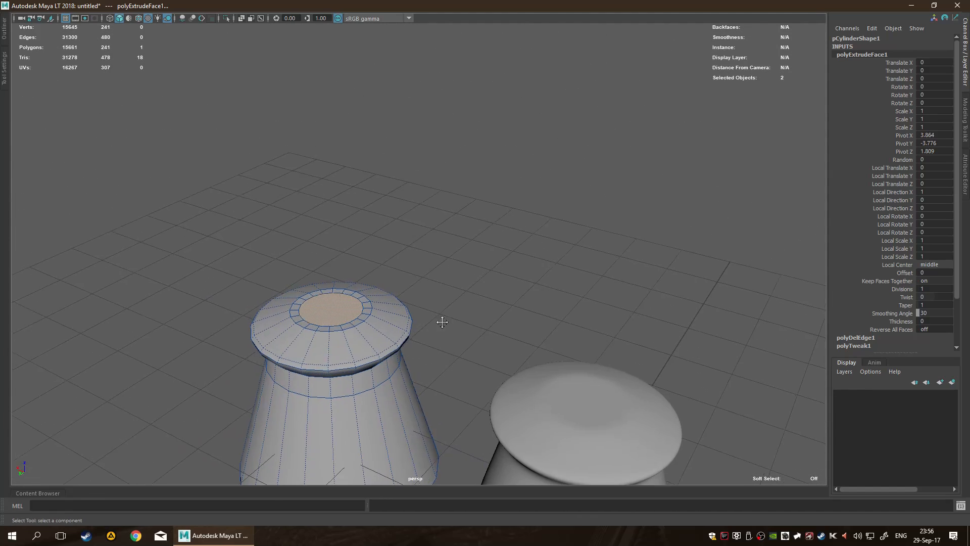
pyautogui.keyDown('alt'); pyautogui.moveTo(429, 320); pyautogui.dragTo(511, 320, button='middle'); pyautogui.keyUp('alt')
pyautogui.scroll(3, 446, 318)
pyautogui.keyDown('alt'); pyautogui.moveTo(430, 365); pyautogui.dragTo(439, 278, button='middle'); pyautogui.keyUp('alt')
pyautogui.scroll(3, 439, 278)
pyautogui.keyDown('alt'); pyautogui.moveTo(438, 283); pyautogui.dragTo(452, 336); pyautogui.keyUp('alt')
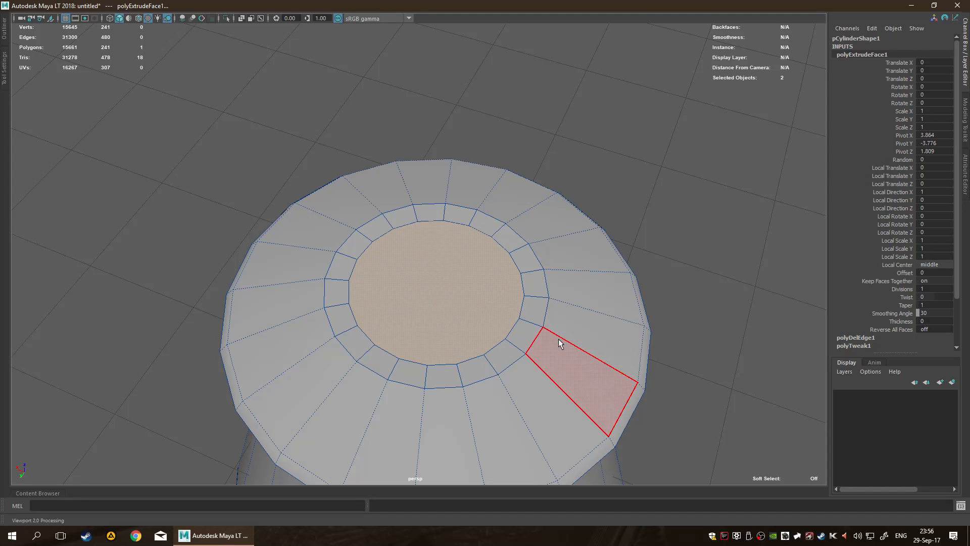
pyautogui.keyDown('alt'); pyautogui.moveTo(486, 332); pyautogui.dragTo(491, 301); pyautogui.keyUp('alt')
pyautogui.scroll(-10, 491, 301)
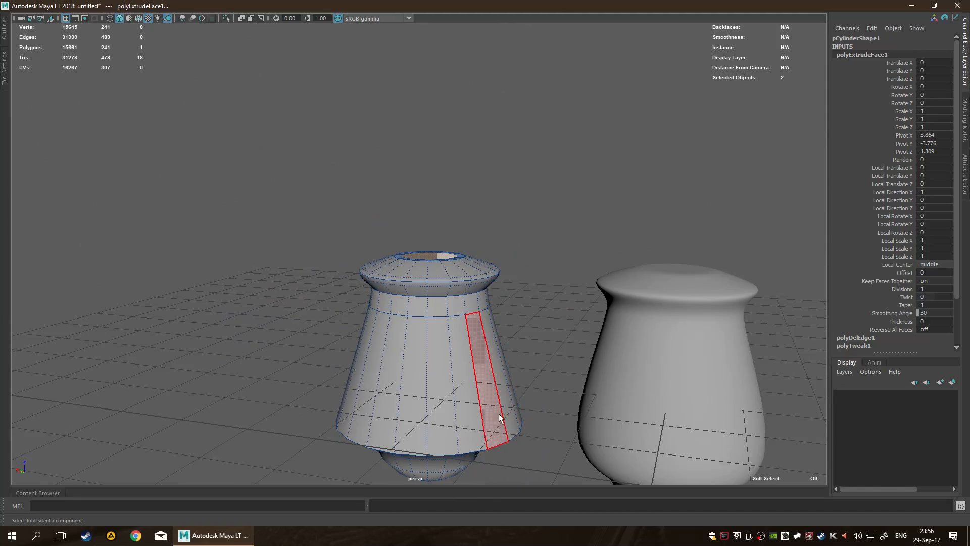
pyautogui.keyDown('alt'); pyautogui.moveTo(500, 419); pyautogui.dragTo(511, 343, button='middle'); pyautogui.keyUp('alt')
pyautogui.keyDown('alt'); pyautogui.moveTo(516, 227); pyautogui.dragTo(537, 281); pyautogui.keyUp('alt')
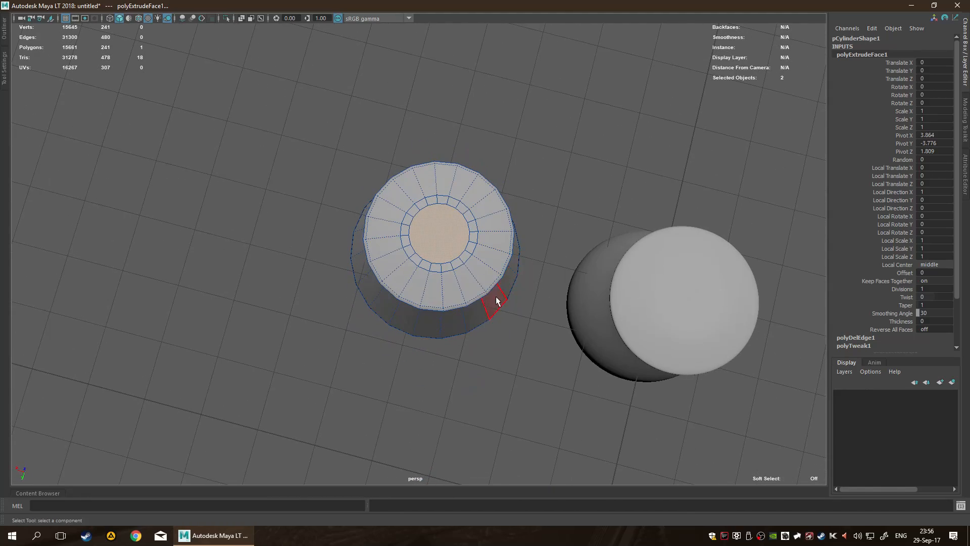
pyautogui.keyDown('alt'); pyautogui.moveTo(504, 334); pyautogui.dragTo(513, 284); pyautogui.keyUp('alt')
pyautogui.keyDown('alt'); pyautogui.moveTo(516, 265); pyautogui.dragTo(509, 338, button='middle'); pyautogui.keyUp('alt')
pyautogui.scroll(9, 509, 339)
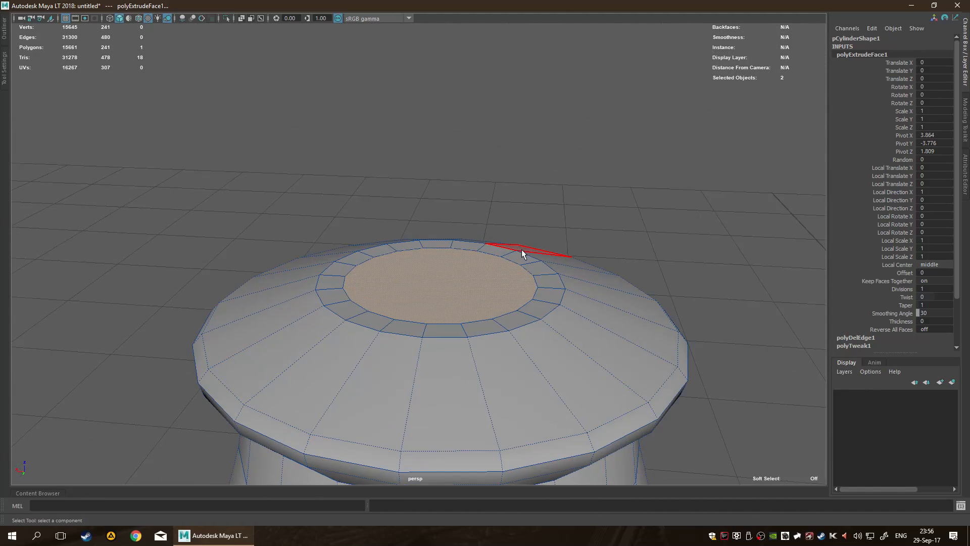
# - Examine the central many-sided face and its surrounding quad ring on the original cylinder's cap from above and from the side
pyautogui.keyDown('alt'); pyautogui.moveTo(521, 250); pyautogui.dragTo(525, 310); pyautogui.keyUp('alt')
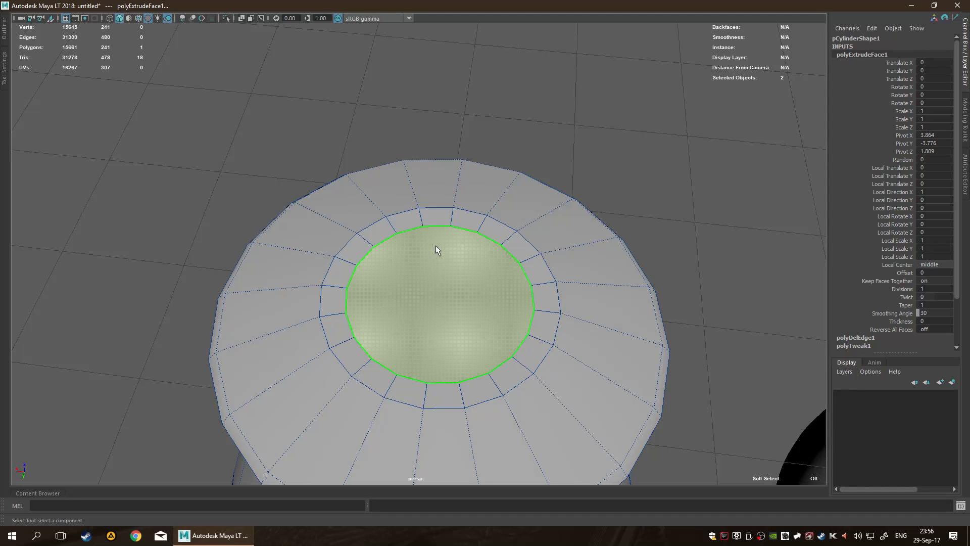
pyautogui.keyDown('alt'); pyautogui.moveTo(449, 278); pyautogui.dragTo(485, 247); pyautogui.keyUp('alt')
pyautogui.scroll(-2, 469, 222)
pyautogui.scroll(-4, 449, 260)
pyautogui.scroll(-3, 418, 316)
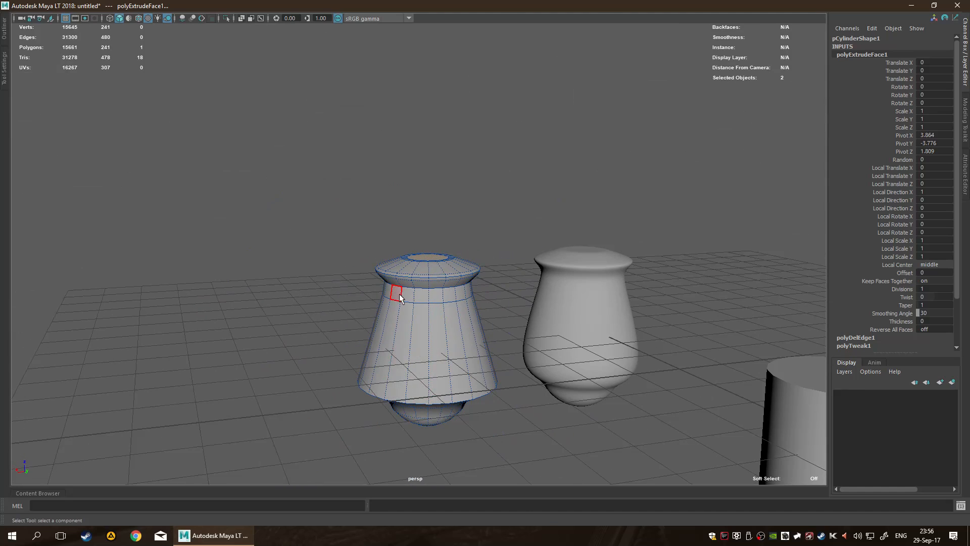
pyautogui.keyDown('alt'); pyautogui.moveTo(438, 275); pyautogui.dragTo(423, 305); pyautogui.keyUp('alt')
pyautogui.scroll(7, 423, 305)
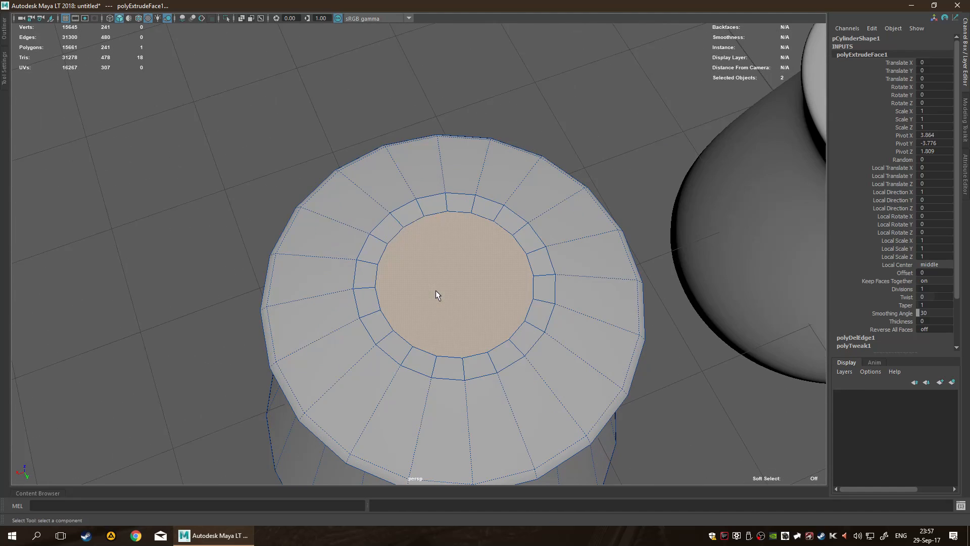
pyautogui.keyDown('alt'); pyautogui.moveTo(431, 227); pyautogui.dragTo(407, 206, button='middle'); pyautogui.keyUp('alt')
pyautogui.click(420, 259)
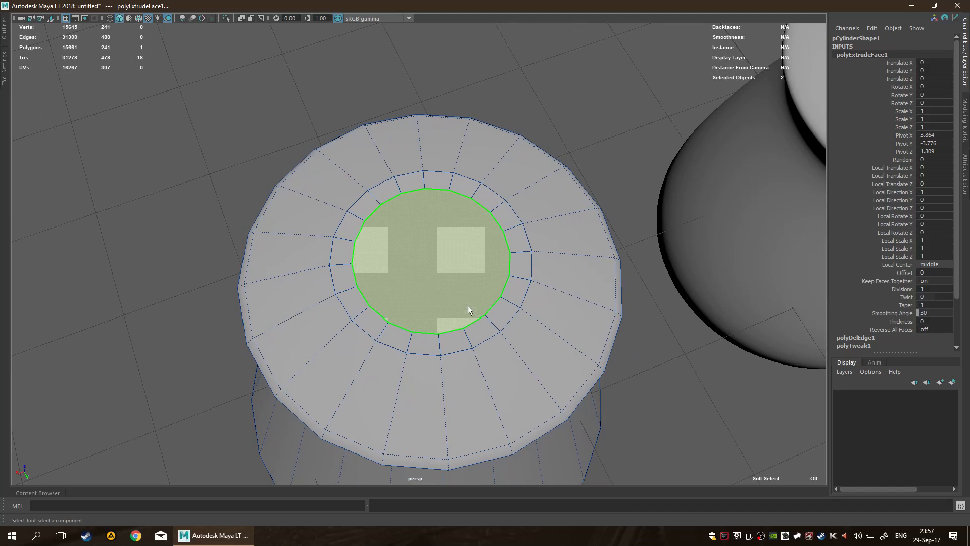
pyautogui.scroll(3, 474, 299)
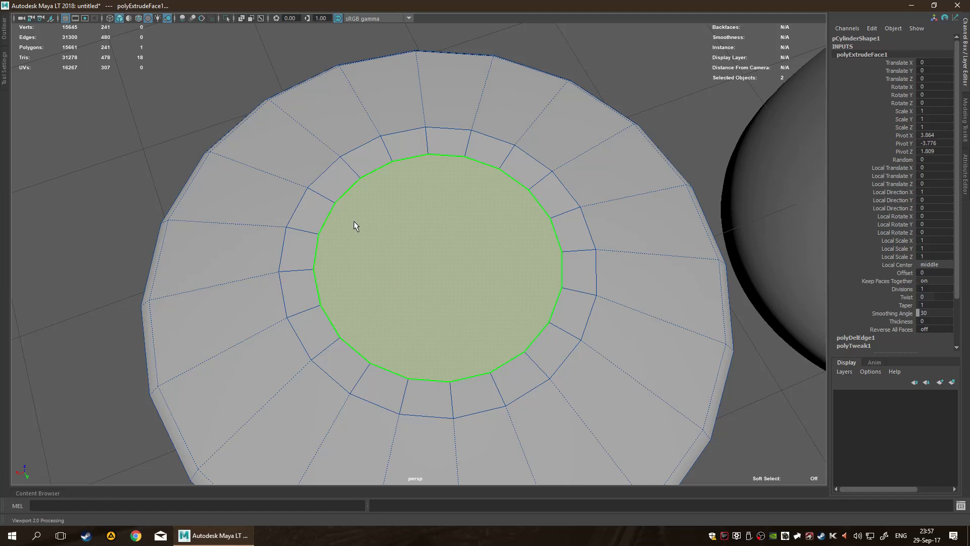
# - Check the surface on top of the smooth proxy copy up close against the inset many-sided face of the original cap
pyautogui.scroll(-6, 438, 221)
pyautogui.keyDown('alt'); pyautogui.moveTo(562, 247); pyautogui.dragTo(555, 191); pyautogui.keyUp('alt')
pyautogui.keyDown('alt'); pyautogui.moveTo(535, 259); pyautogui.dragTo(491, 246, button='middle'); pyautogui.keyUp('alt')
pyautogui.scroll(5, 491, 246)
pyautogui.keyDown('alt'); pyautogui.moveTo(672, 298); pyautogui.dragTo(381, 197, button='middle'); pyautogui.keyUp('alt')
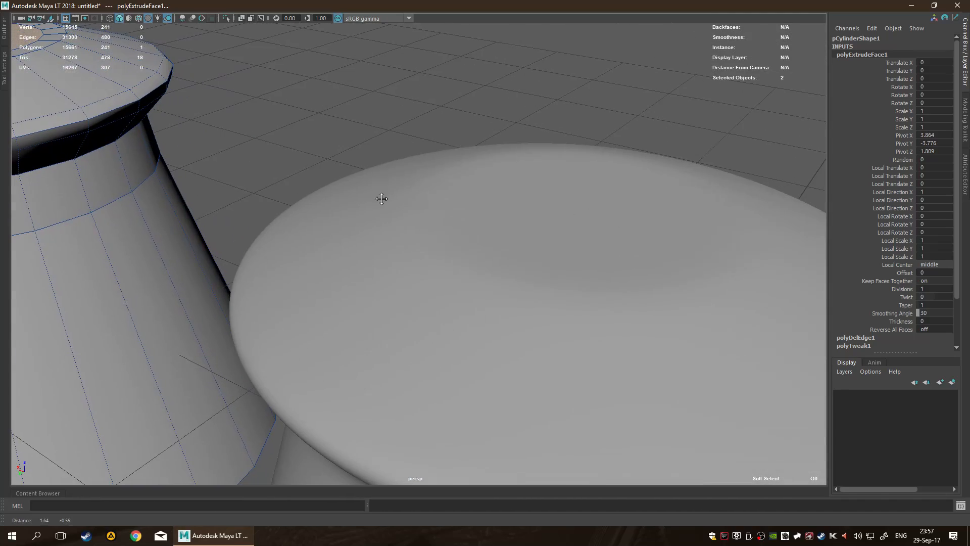
pyautogui.scroll(-5, 619, 207)
pyautogui.keyDown('alt'); pyautogui.moveTo(325, 176); pyautogui.dragTo(528, 203, button='middle'); pyautogui.keyUp('alt')
pyautogui.keyDown('alt'); pyautogui.moveTo(537, 191); pyautogui.dragTo(550, 215); pyautogui.keyUp('alt')
pyautogui.scroll(5, 550, 215)
pyautogui.scroll(-3, 545, 217)
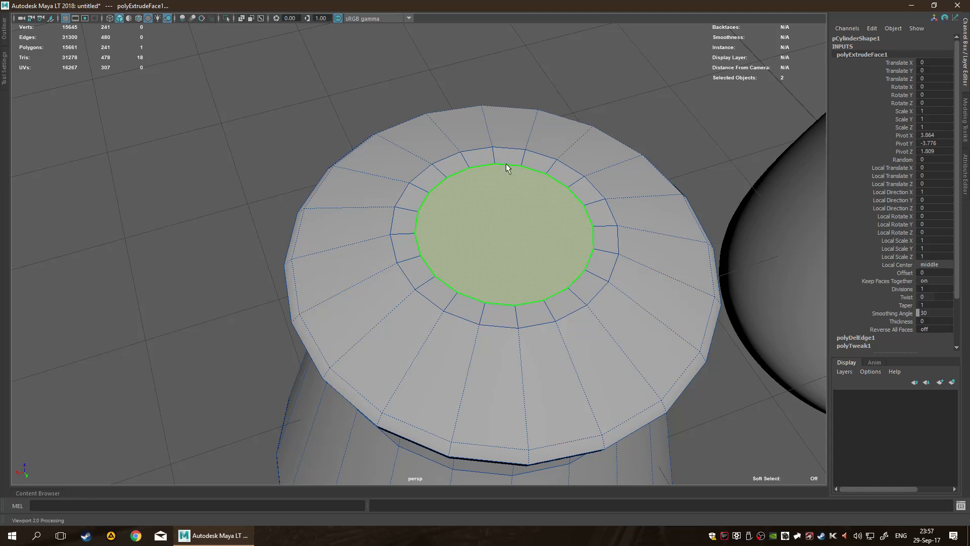
pyautogui.scroll(-4, 474, 220)
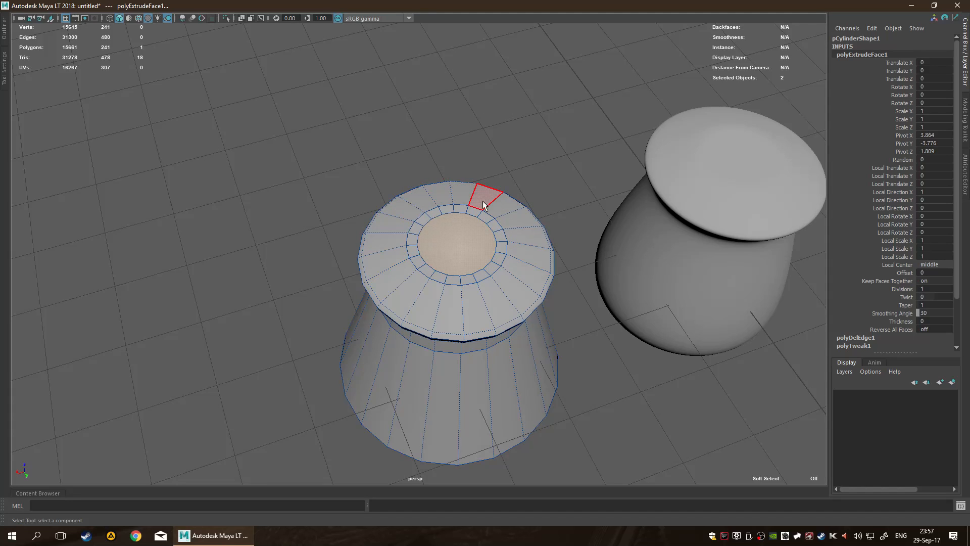
pyautogui.scroll(3, 492, 241)
pyautogui.scroll(2, 493, 235)
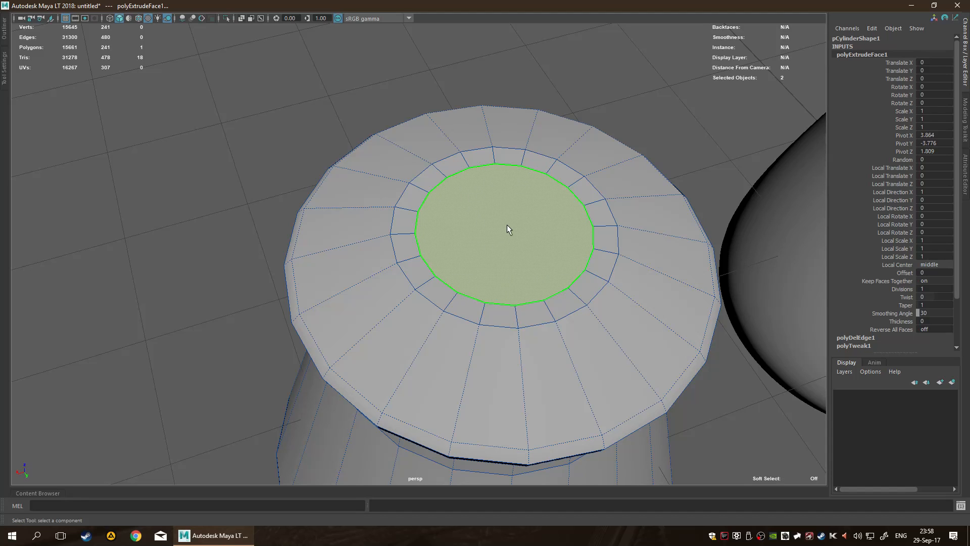
# - Deselect the inner cap face and examine the edge loops around the ring on the low-poly jar's lid
pyautogui.scroll(-3, 507, 224)
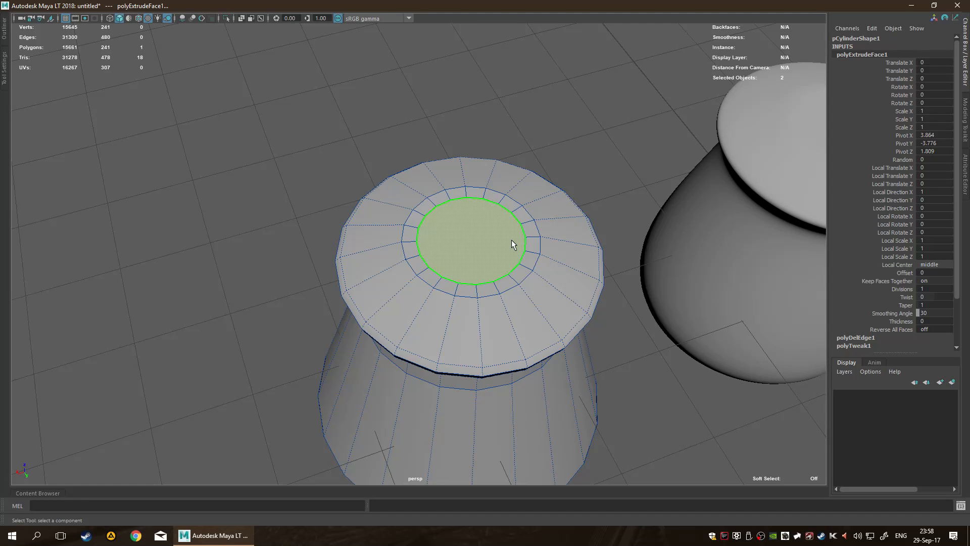
pyautogui.scroll(-2, 499, 214)
pyautogui.scroll(1, 499, 213)
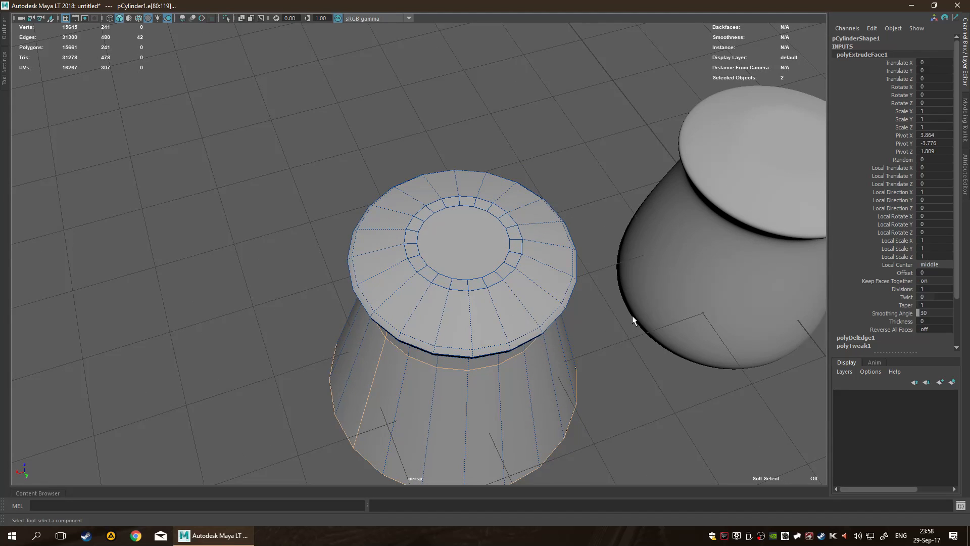
pyautogui.click(649, 350)
pyautogui.doubleClick(459, 287)
pyautogui.doubleClick(466, 310)
pyautogui.click(700, 434)
pyautogui.keyDown('alt'); pyautogui.moveTo(684, 420); pyautogui.dragTo(671, 402); pyautogui.keyUp('alt')
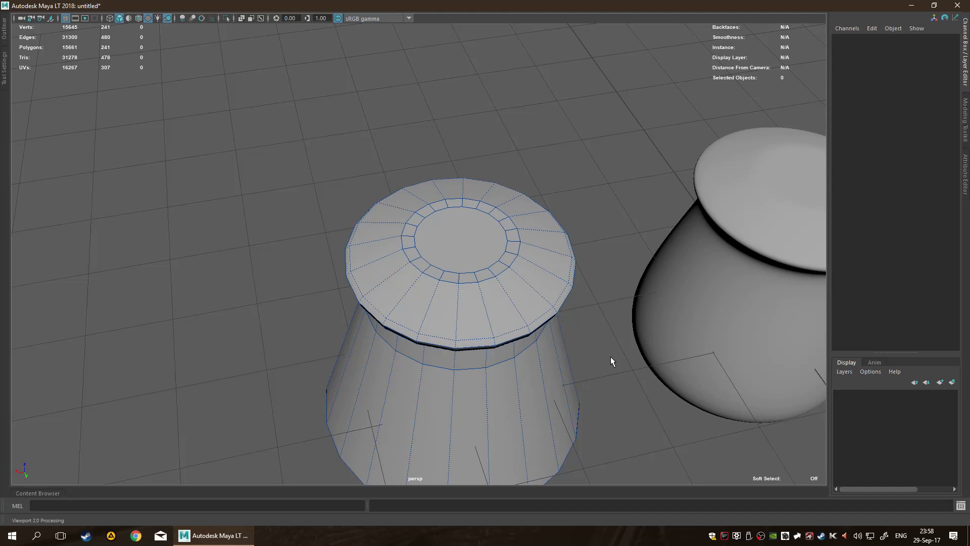
pyautogui.scroll(4, 610, 356)
pyautogui.keyDown('alt'); pyautogui.moveTo(608, 287); pyautogui.dragTo(526, 291, button='middle'); pyautogui.keyUp('alt')
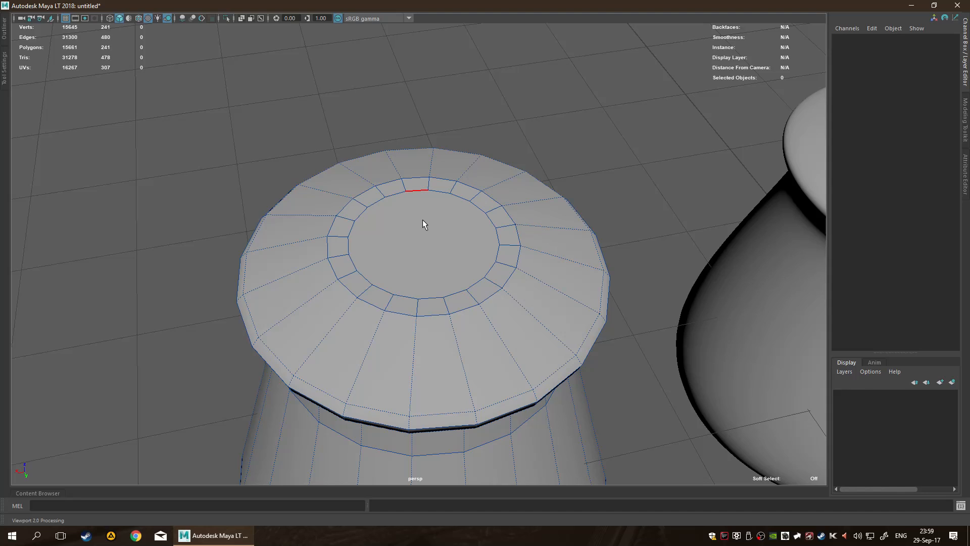
# - Preview the low-poly jar with a smoothed mesh, inspect the lid's cap, and restore the unsmoothed display
pyautogui.press('3')
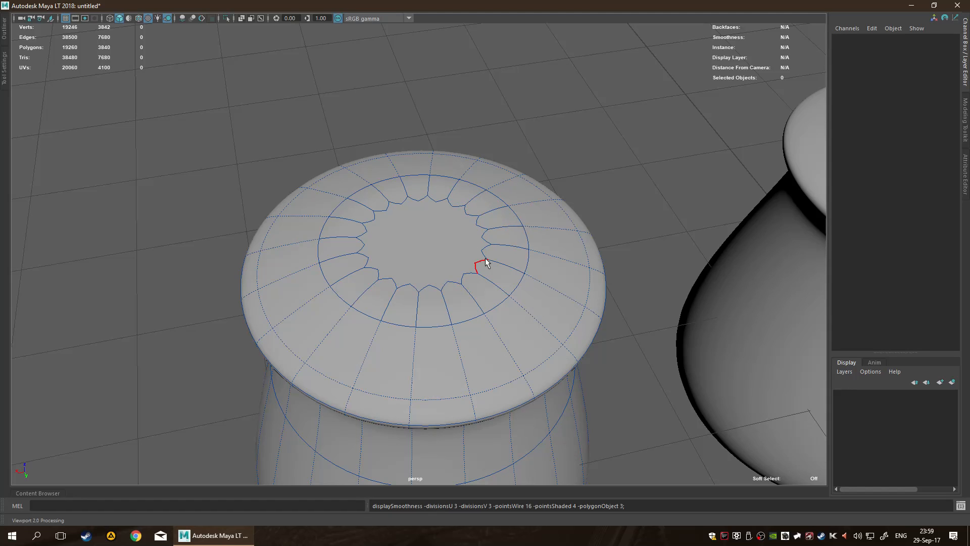
pyautogui.scroll(-4, 543, 202)
pyautogui.keyDown('alt'); pyautogui.moveTo(542, 202); pyautogui.dragTo(609, 198); pyautogui.keyUp('alt')
pyautogui.keyDown('alt'); pyautogui.moveTo(606, 199); pyautogui.dragTo(446, 212, button='middle'); pyautogui.keyUp('alt')
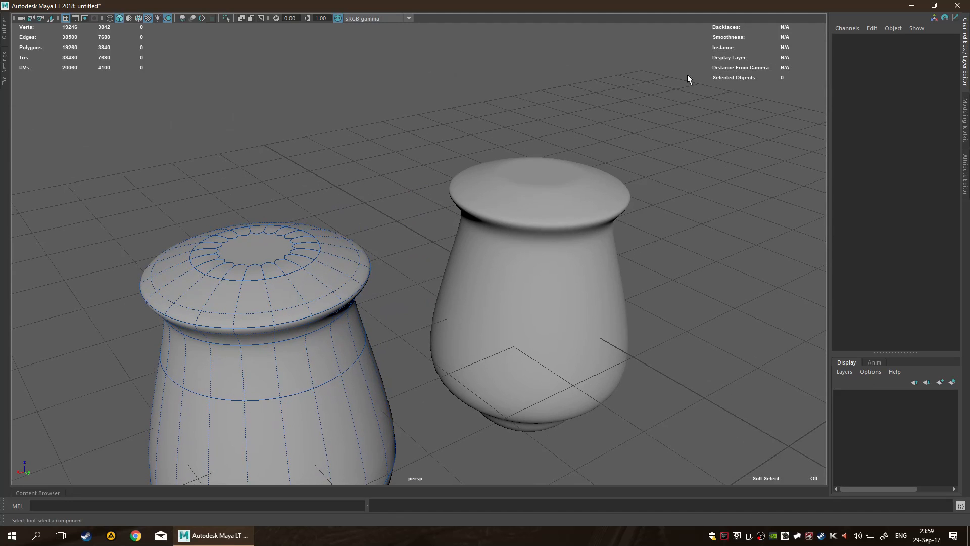
pyautogui.press('f')
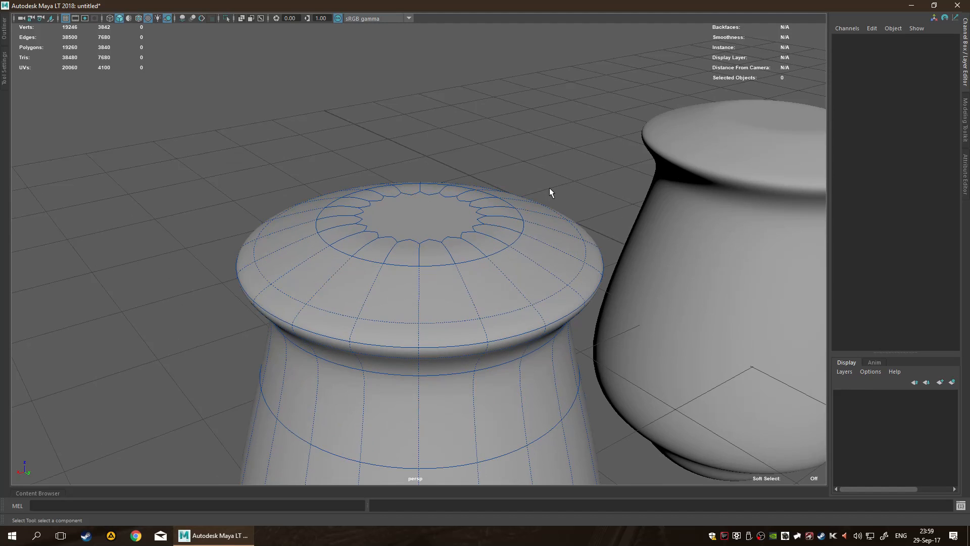
pyautogui.keyDown('alt'); pyautogui.moveTo(550, 187); pyautogui.dragTo(499, 225); pyautogui.keyUp('alt')
pyautogui.press('2')
pyautogui.press('1')
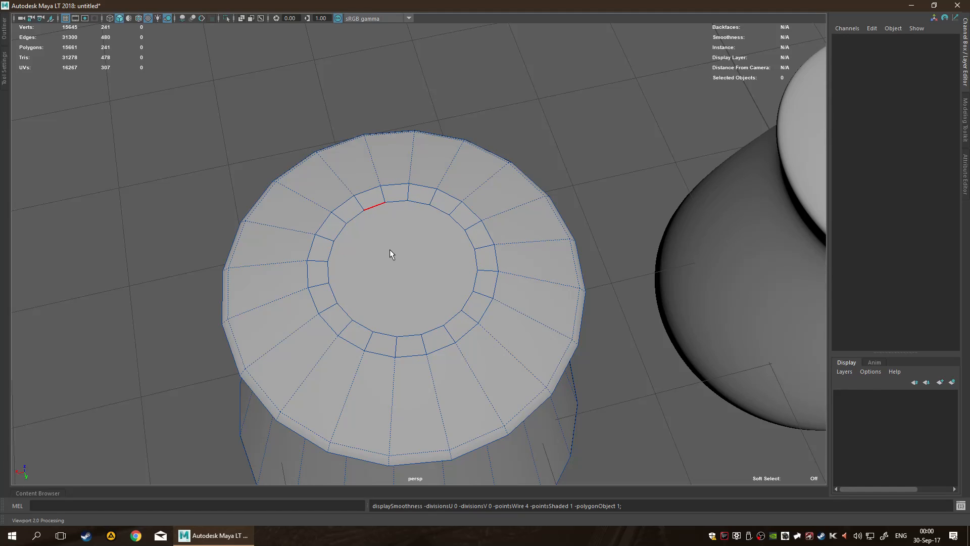
# - Switch to object selection and triangulate the entire low-poly jar mesh
pyautogui.press('F8')
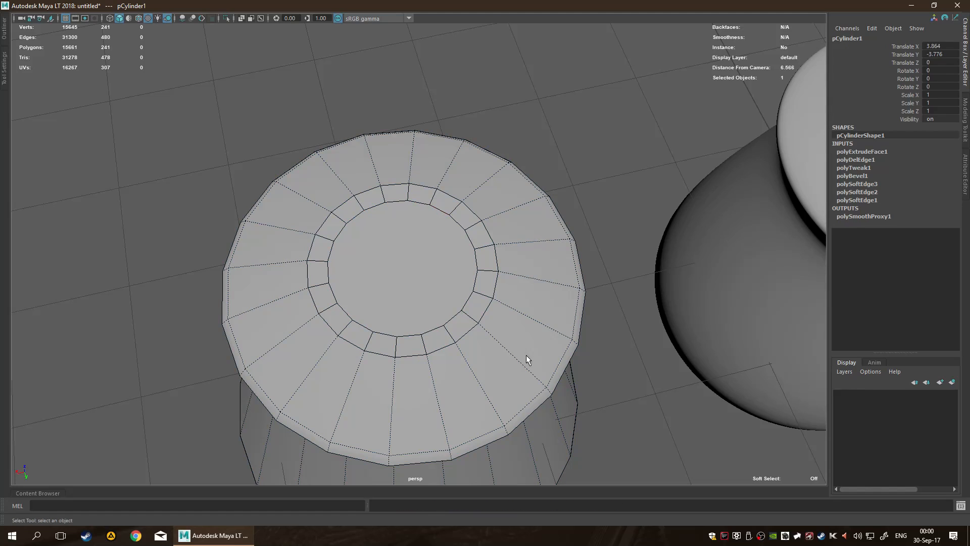
pyautogui.click(717, 361)
pyautogui.click(417, 286)
pyautogui.press('space')
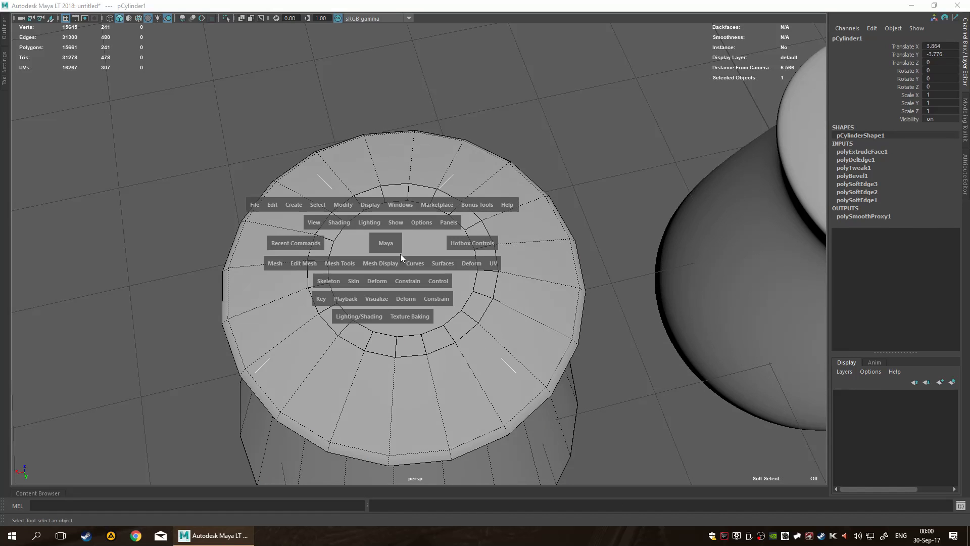
pyautogui.keyDown('shift'); pyautogui.moveTo(420, 262); pyautogui.dragTo(422, 401, button='right'); pyautogui.keyUp('shift')
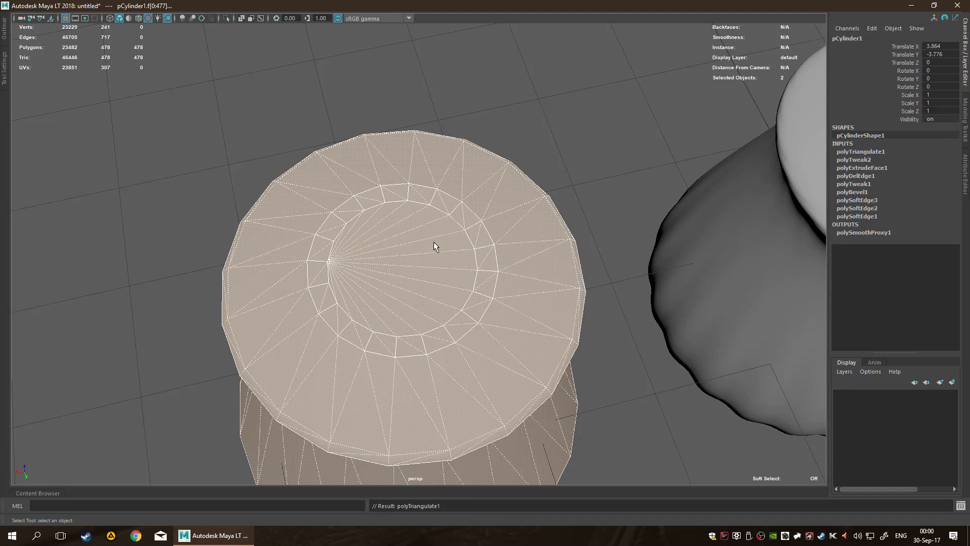
pyautogui.scroll(5, 419, 237)
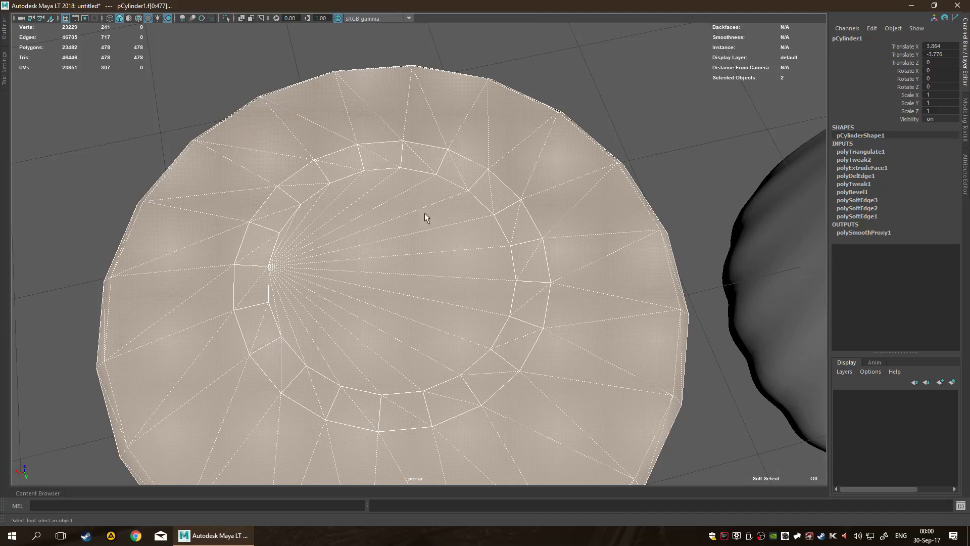
pyautogui.scroll(-2, 336, 273)
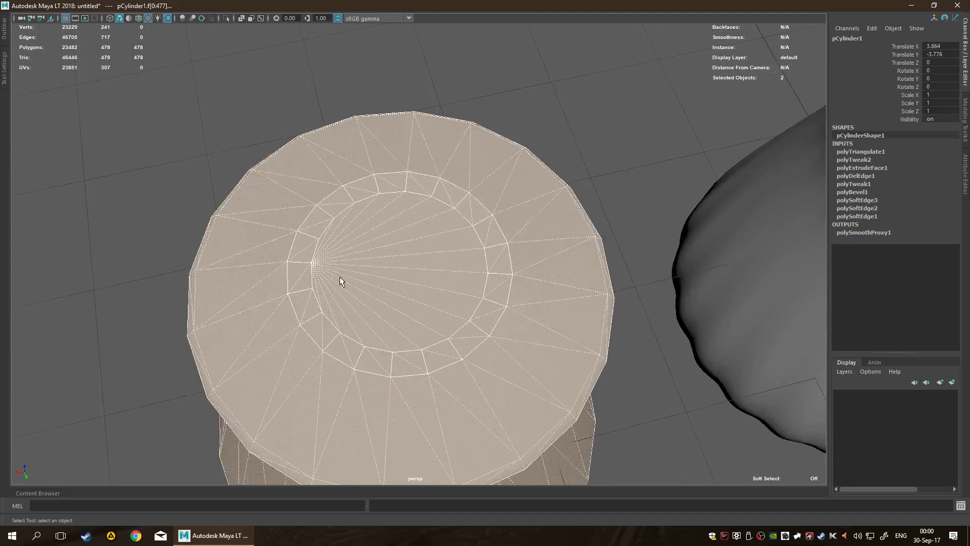
# - Examine how the triangulated mesh affects the body surface of the smoothed proxy jar
pyautogui.scroll(-5, 336, 273)
pyautogui.keyDown('alt'); pyautogui.moveTo(469, 331); pyautogui.dragTo(477, 281); pyautogui.keyUp('alt')
pyautogui.keyDown('alt'); pyautogui.moveTo(482, 404); pyautogui.dragTo(461, 248, button='middle'); pyautogui.keyUp('alt')
pyautogui.keyDown('alt'); pyautogui.moveTo(426, 356); pyautogui.dragTo(649, 294); pyautogui.keyUp('alt')
pyautogui.click(634, 294)
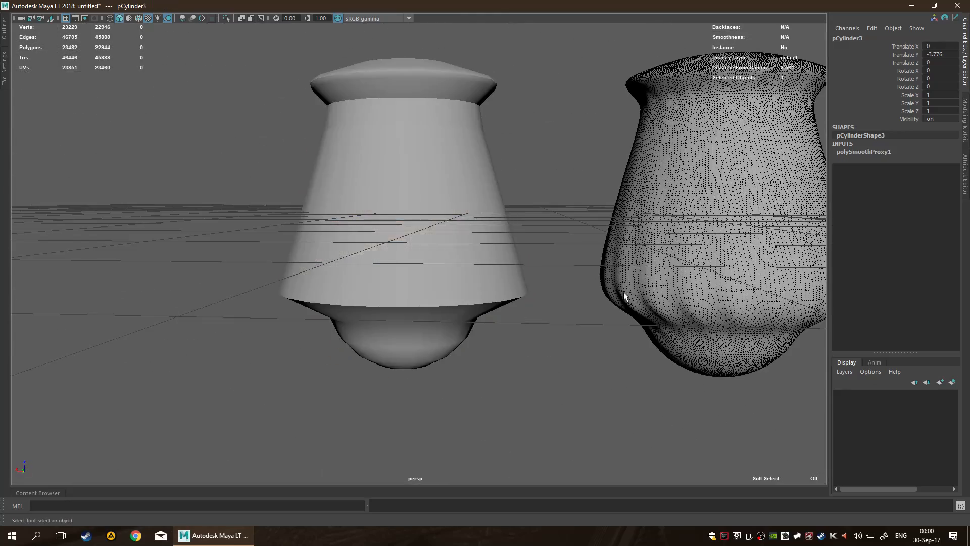
pyautogui.scroll(5, 311, 332)
pyautogui.scroll(-5, 311, 332)
pyautogui.keyDown('alt'); pyautogui.moveTo(303, 314); pyautogui.dragTo(347, 339); pyautogui.keyUp('alt')
pyautogui.keyDown('alt'); pyautogui.moveTo(361, 263); pyautogui.dragTo(407, 283); pyautogui.keyUp('alt')
pyautogui.click(404, 388)
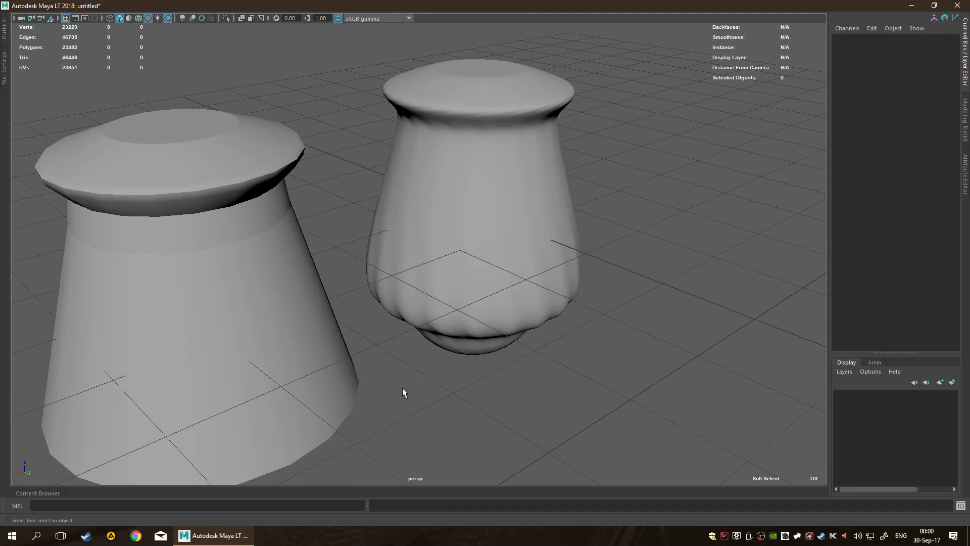
# - Compare the wireframes of the smoothed and triangulated jars by selecting each, and undo the last selection changes
pyautogui.click(480, 200)
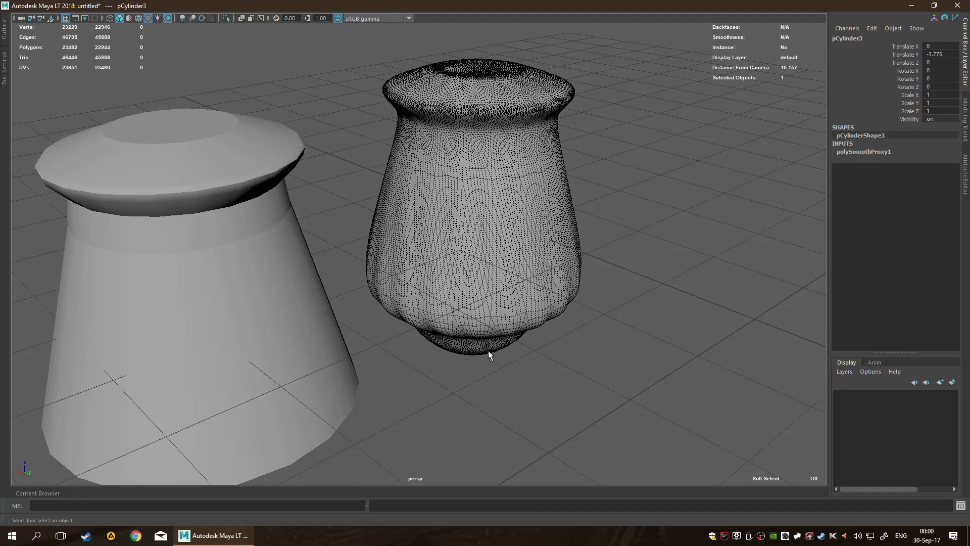
pyautogui.click(451, 370)
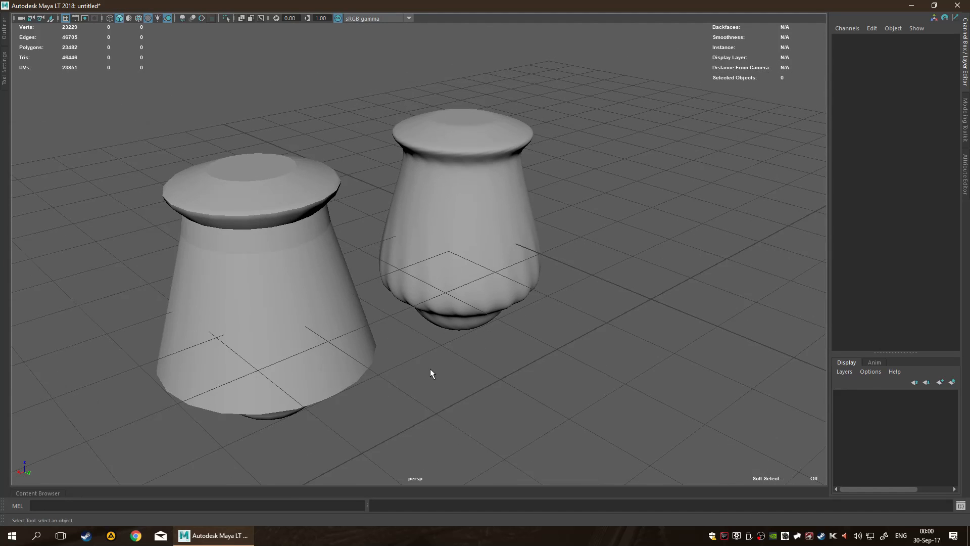
pyautogui.click(467, 237)
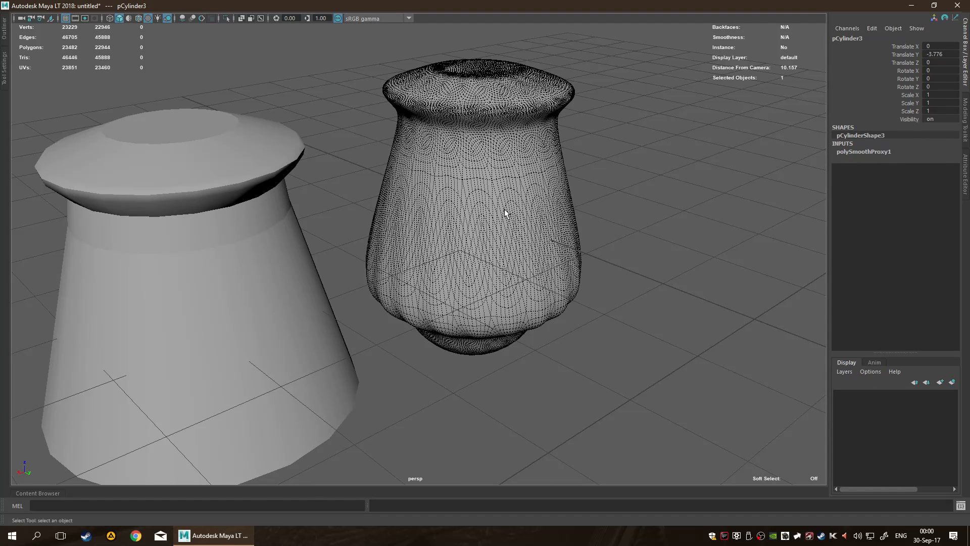
pyautogui.keyDown('alt'); pyautogui.moveTo(453, 197); pyautogui.dragTo(401, 275); pyautogui.keyUp('alt')
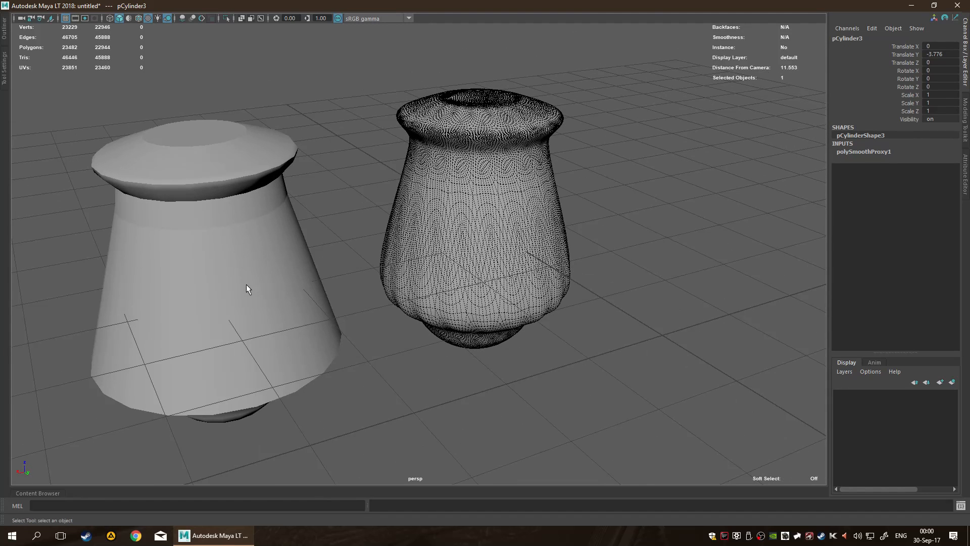
pyautogui.click(247, 284)
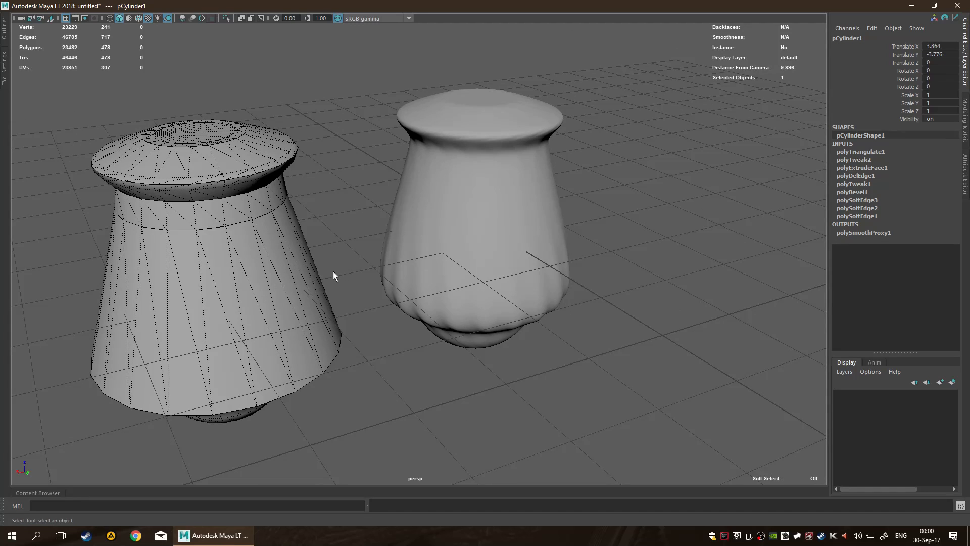
pyautogui.hotkey('ctrl', 'z')
pyautogui.hotkey('ctrl', 'z')
pyautogui.hotkey('ctrl', 'z')
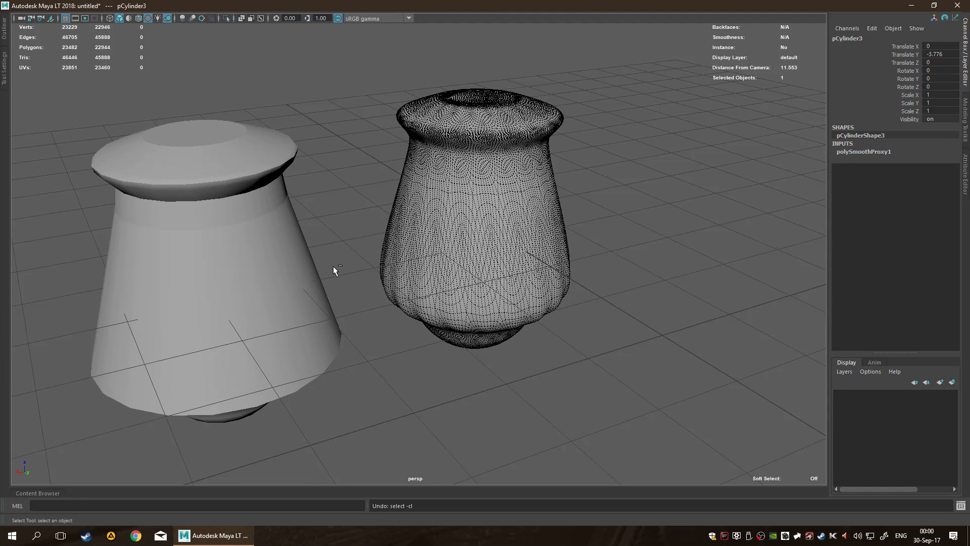
# - Quadrangulate the triangulated low-poly jar mesh
pyautogui.click(259, 302)
pyautogui.keyDown('alt'); pyautogui.moveTo(214, 217); pyautogui.dragTo(402, 281); pyautogui.keyUp('alt')
pyautogui.keyDown('shift'); pyautogui.rightClick(418, 231); pyautogui.keyUp('shift')
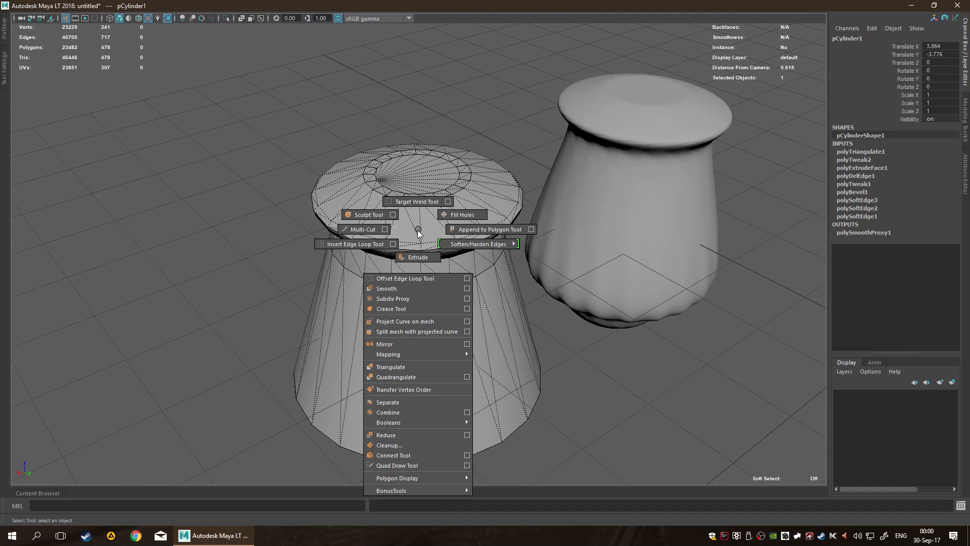
pyautogui.click(435, 378)
# - Inspect the quadrangulated faces on the low-poly jar's underside and on the lid's inner cap
pyautogui.keyDown('alt'); pyautogui.moveTo(655, 423); pyautogui.dragTo(634, 312); pyautogui.keyUp('alt')
pyautogui.scroll(4, 442, 206)
pyautogui.keyDown('alt'); pyautogui.moveTo(413, 178); pyautogui.dragTo(413, 202); pyautogui.keyUp('alt')
pyautogui.scroll(1, 418, 104)
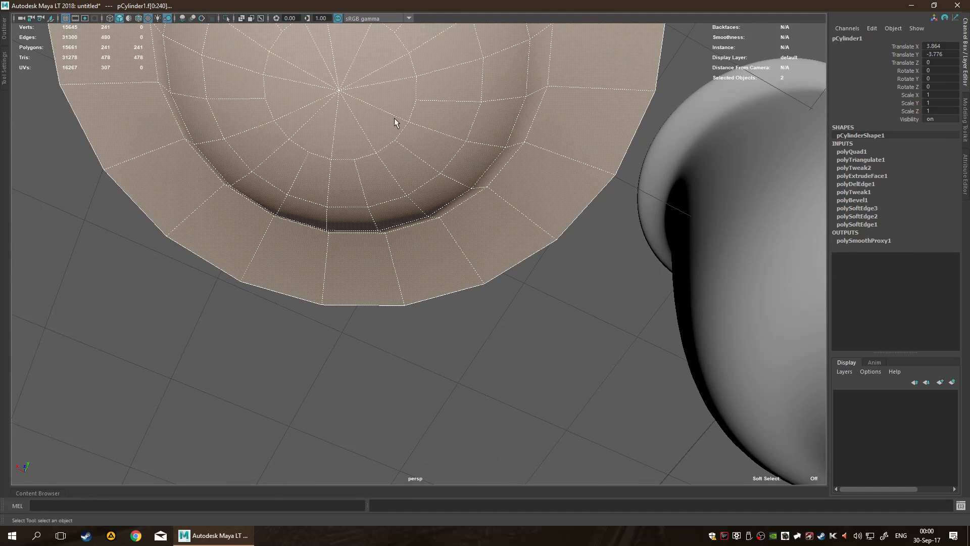
pyautogui.keyDown('alt'); pyautogui.moveTo(396, 126); pyautogui.dragTo(320, 168); pyautogui.keyUp('alt')
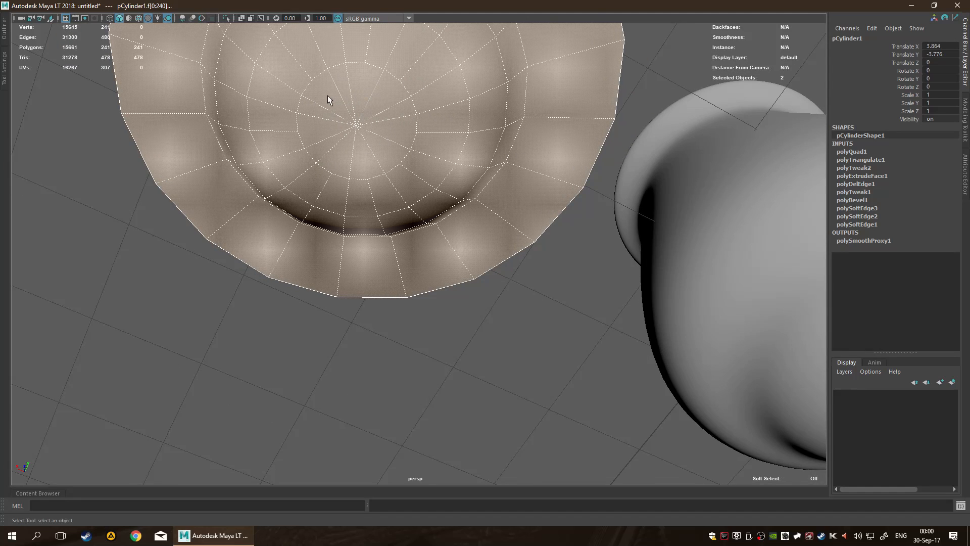
pyautogui.keyDown('alt'); pyautogui.moveTo(394, 124); pyautogui.dragTo(444, 278); pyautogui.keyUp('alt')
pyautogui.scroll(5, 441, 253)
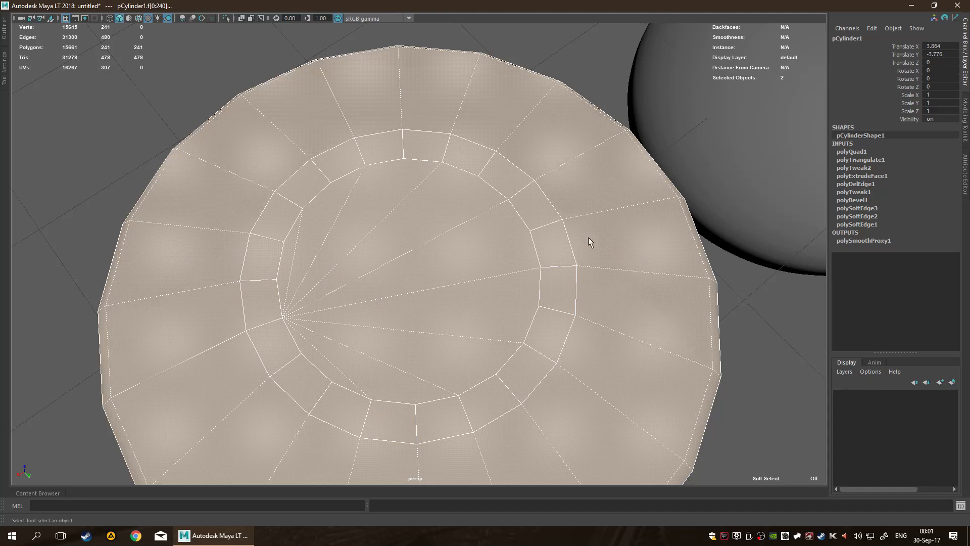
pyautogui.scroll(-4, 420, 233)
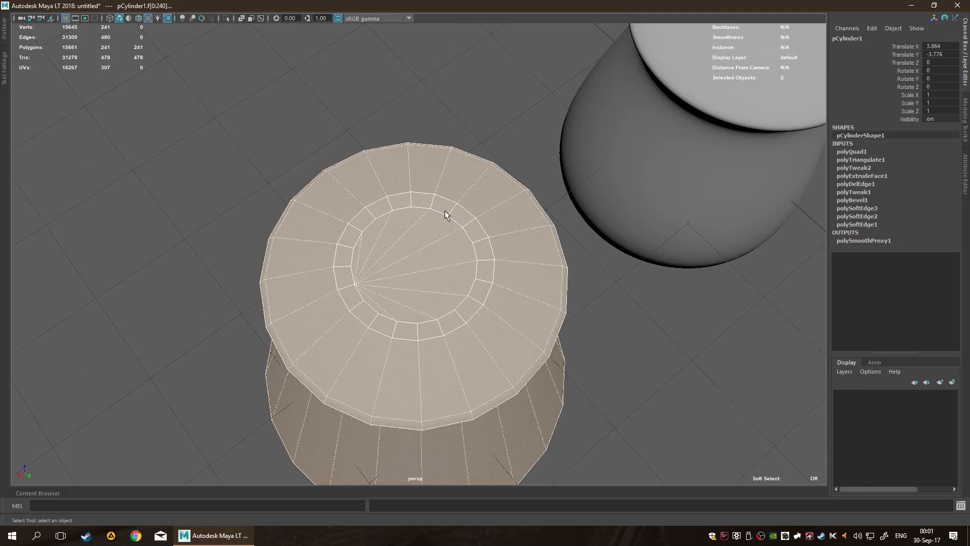
# - Clear the component selection and reselect the low-poly jar as an object
pyautogui.press('F10')
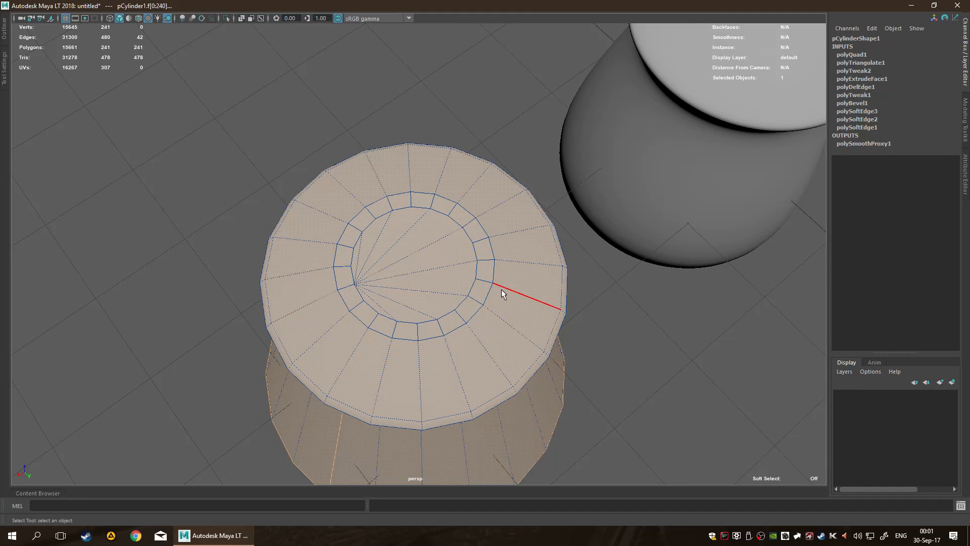
pyautogui.press('F8')
pyautogui.click(662, 324)
pyautogui.click(486, 314)
# - Select the smoothed proxy jar and examine the wireframe flow across its lid's centre
pyautogui.keyDown('alt'); pyautogui.moveTo(665, 337); pyautogui.dragTo(650, 313); pyautogui.keyUp('alt')
pyautogui.scroll(-3, 538, 259)
pyautogui.keyDown('alt'); pyautogui.moveTo(538, 259); pyautogui.dragTo(450, 273); pyautogui.keyUp('alt')
pyautogui.scroll(3, 212, 204)
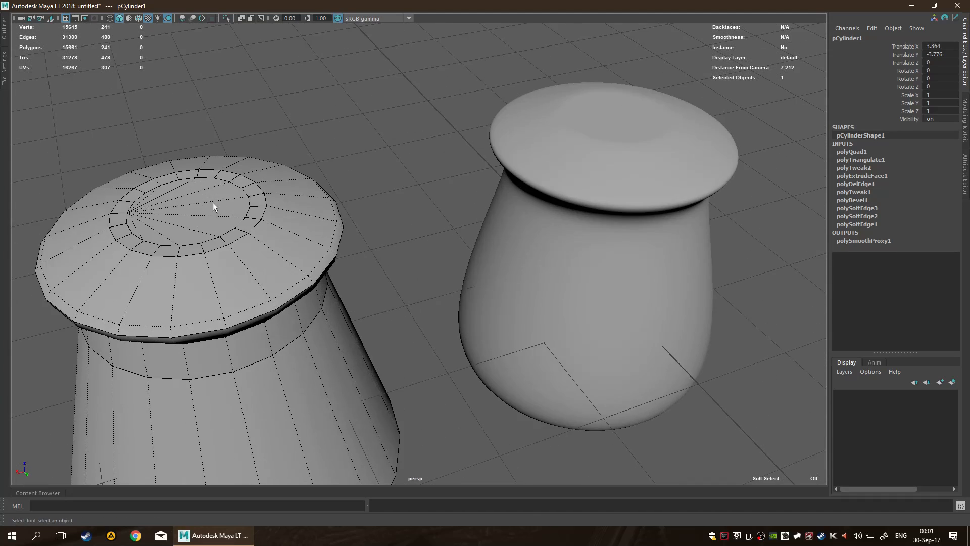
pyautogui.keyDown('alt'); pyautogui.moveTo(211, 203); pyautogui.dragTo(389, 269, button='middle'); pyautogui.keyUp('alt')
pyautogui.keyDown('alt'); pyautogui.moveTo(523, 252); pyautogui.dragTo(271, 283, button='middle'); pyautogui.keyUp('alt')
pyautogui.scroll(2, 378, 274)
pyautogui.scroll(2, 271, 282)
pyautogui.click(542, 257)
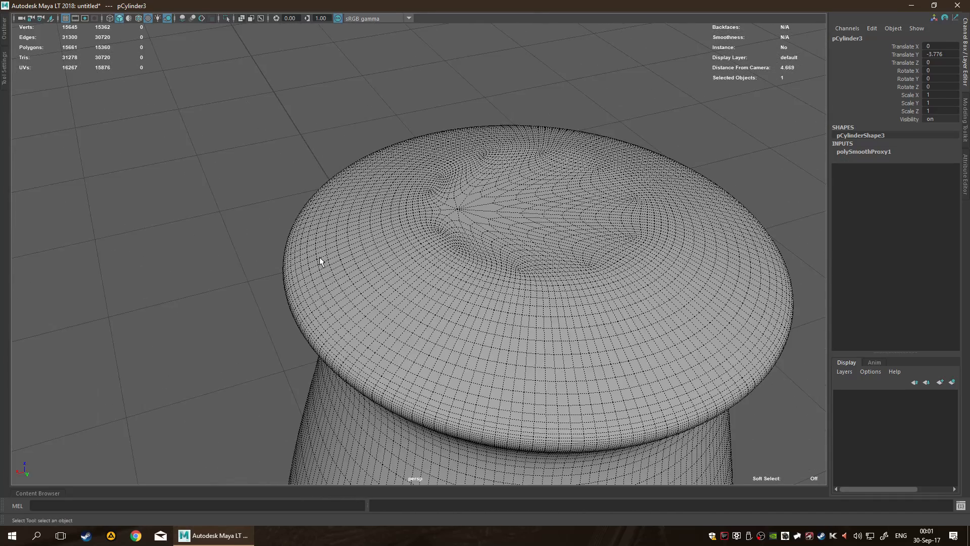
pyautogui.keyDown('alt'); pyautogui.moveTo(320, 257); pyautogui.dragTo(277, 227); pyautogui.keyUp('alt')
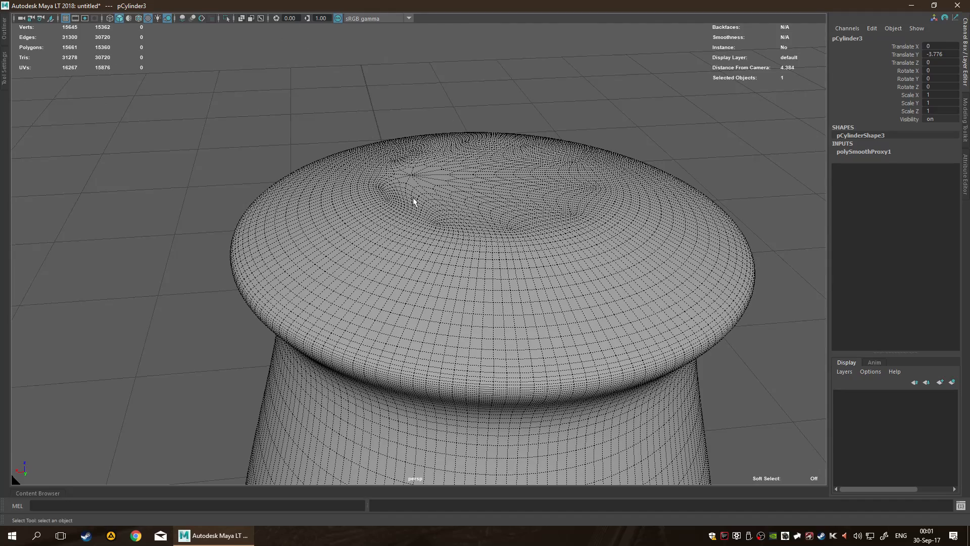
pyautogui.keyDown('alt'); pyautogui.moveTo(262, 111); pyautogui.dragTo(264, 152); pyautogui.keyUp('alt')
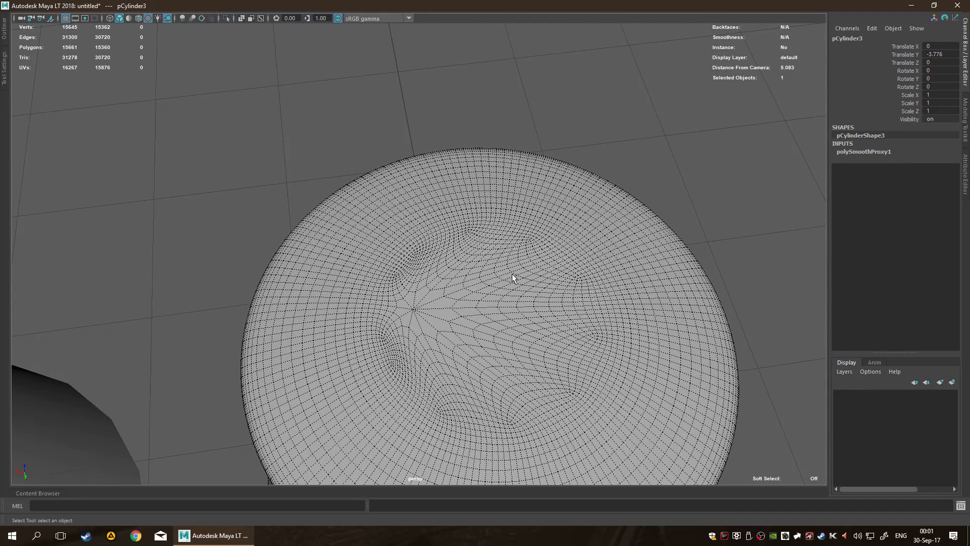
# - Select the low-poly jar again and study how the edges divide its lid's inner cap and overall profile
pyautogui.scroll(-8, 386, 284)
pyautogui.keyDown('alt'); pyautogui.moveTo(303, 284); pyautogui.dragTo(435, 241, button='middle'); pyautogui.keyUp('alt')
pyautogui.scroll(3, 460, 260)
pyautogui.scroll(1, 443, 241)
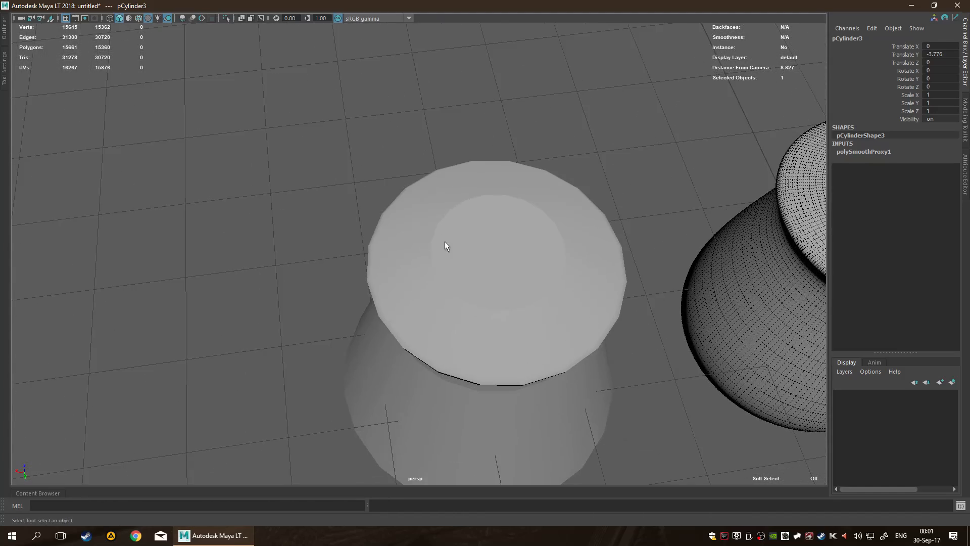
pyautogui.click(480, 257)
pyautogui.scroll(5, 495, 263)
pyautogui.keyDown('alt'); pyautogui.moveTo(605, 249); pyautogui.dragTo(361, 265, button='middle'); pyautogui.keyUp('alt')
pyautogui.scroll(4, 354, 267)
pyautogui.keyDown('alt'); pyautogui.moveTo(242, 275); pyautogui.dragTo(492, 275, button='middle'); pyautogui.keyUp('alt')
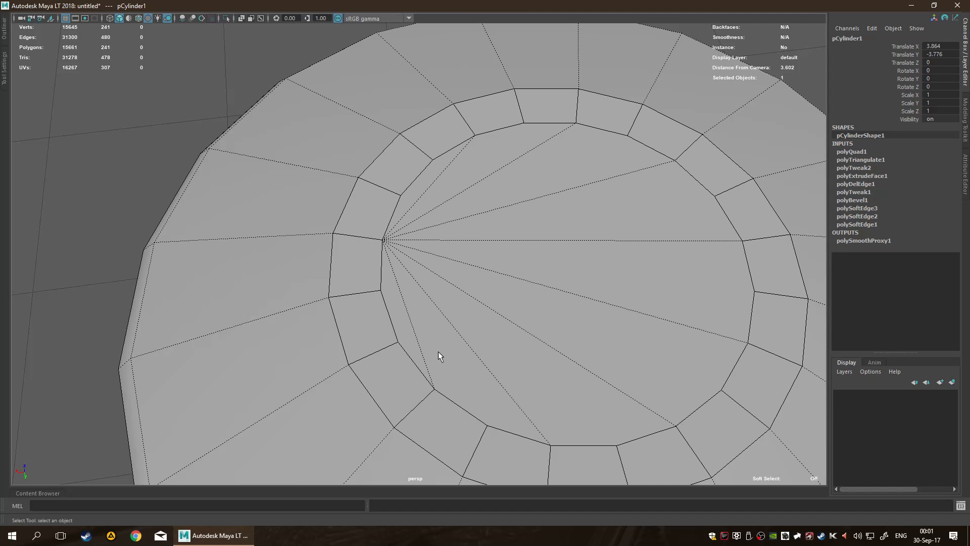
pyautogui.scroll(-5, 429, 342)
pyautogui.keyDown('alt'); pyautogui.moveTo(422, 334); pyautogui.dragTo(406, 291); pyautogui.keyUp('alt')
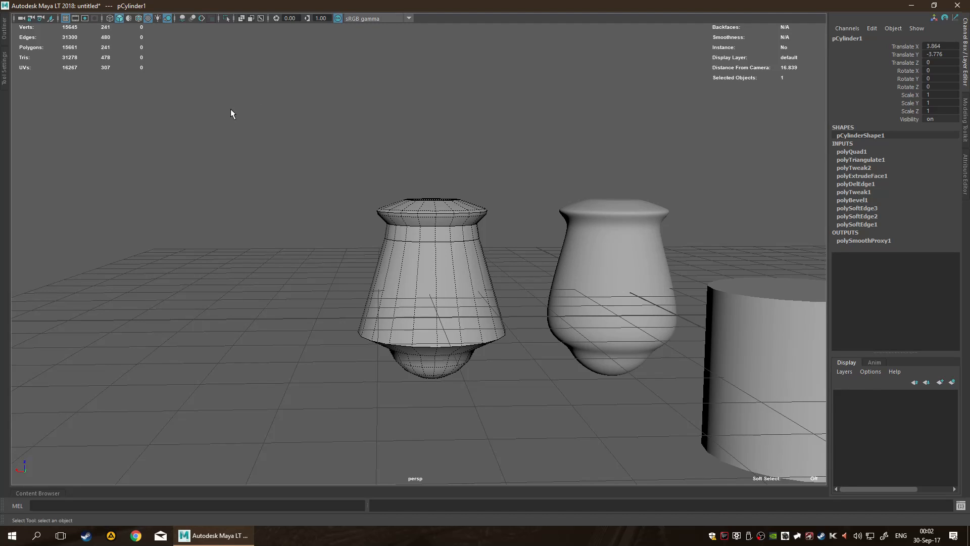
pyautogui.keyDown('alt'); pyautogui.moveTo(499, 226); pyautogui.dragTo(496, 269); pyautogui.keyUp('alt')
pyautogui.scroll(5, 497, 268)
pyautogui.keyDown('alt'); pyautogui.moveTo(508, 250); pyautogui.dragTo(494, 253, button='middle'); pyautogui.keyUp('alt')
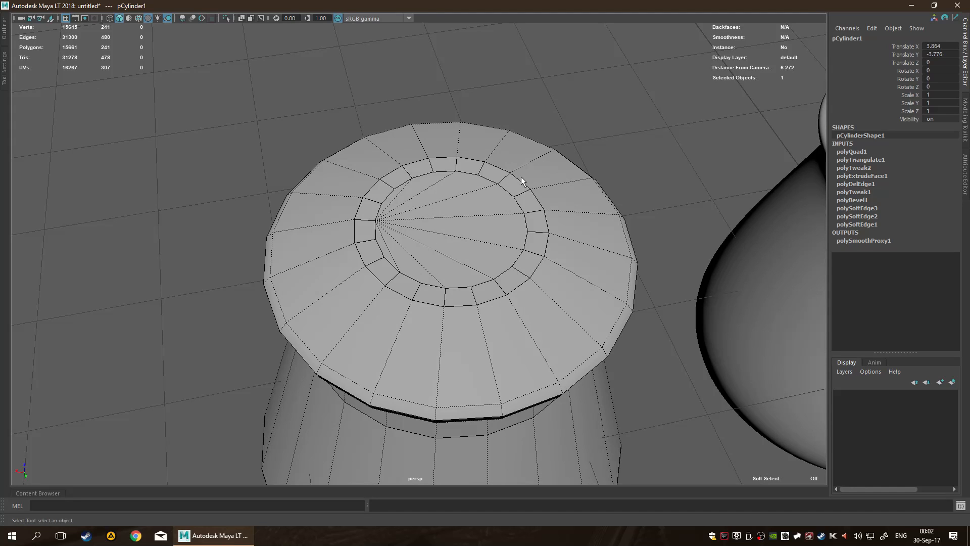
# - Toggle the smooth preview on the low-poly jar and compare its lid and overall form with the smoothed proxy jar
pyautogui.press('3')
pyautogui.press('1')
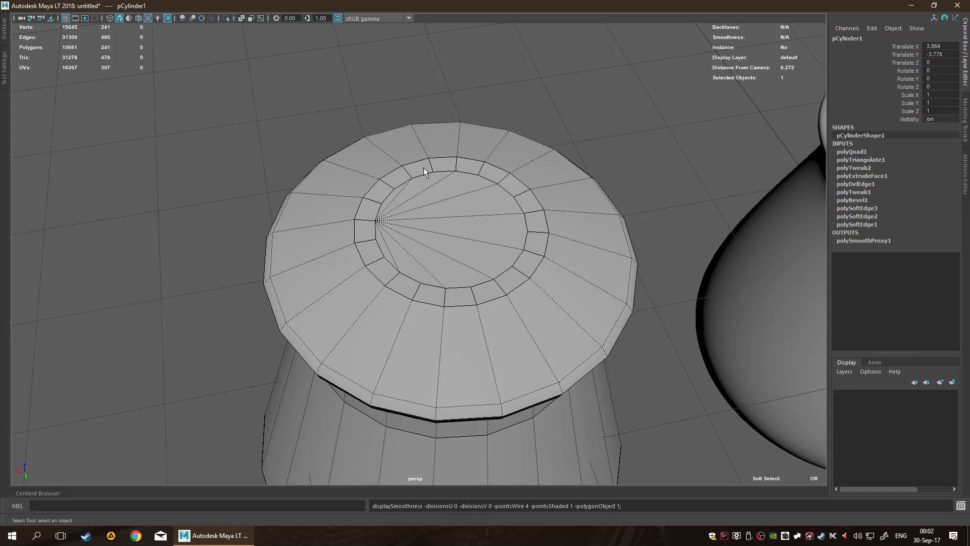
pyautogui.scroll(-5, 504, 183)
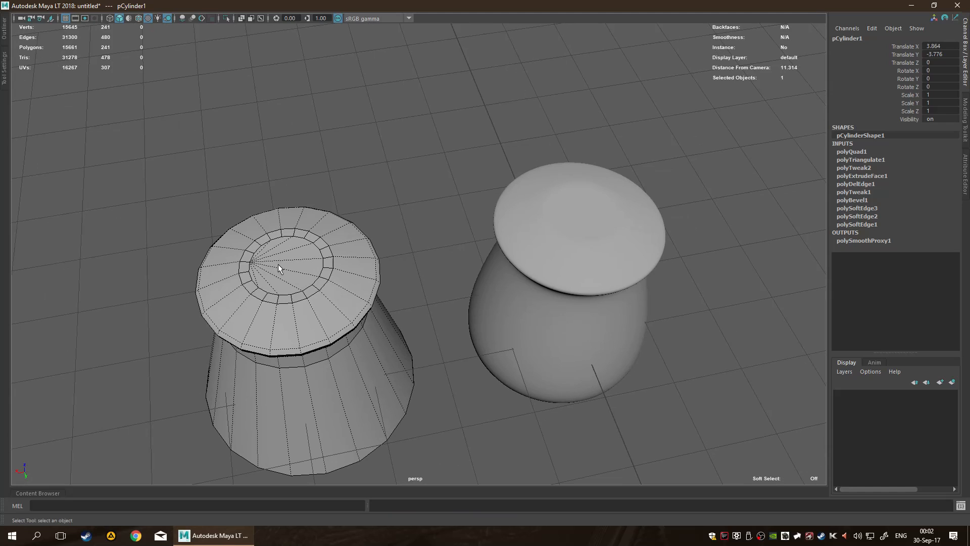
pyautogui.scroll(4, 149, 275)
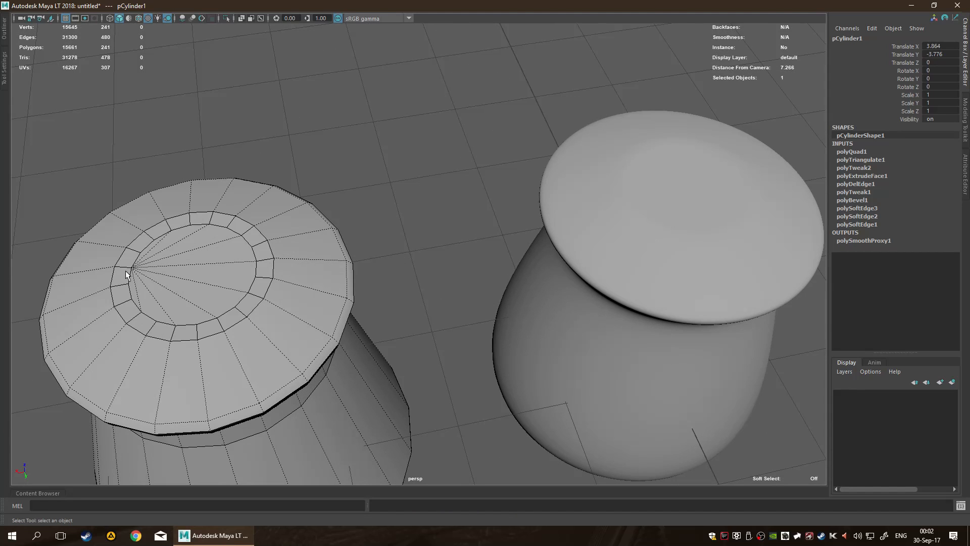
pyautogui.scroll(-4, 333, 279)
pyautogui.keyDown('alt'); pyautogui.moveTo(440, 291); pyautogui.dragTo(396, 266); pyautogui.keyUp('alt')
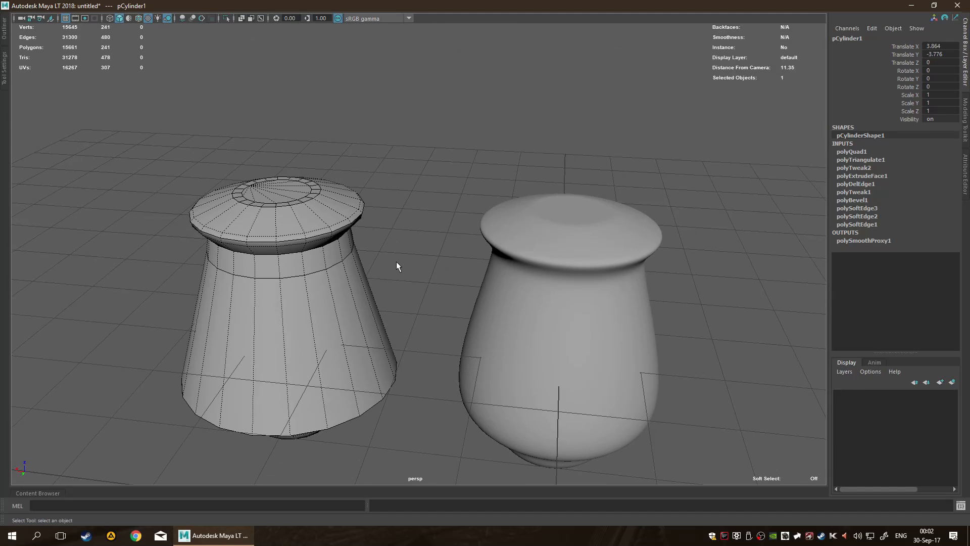
pyautogui.scroll(-3, 396, 262)
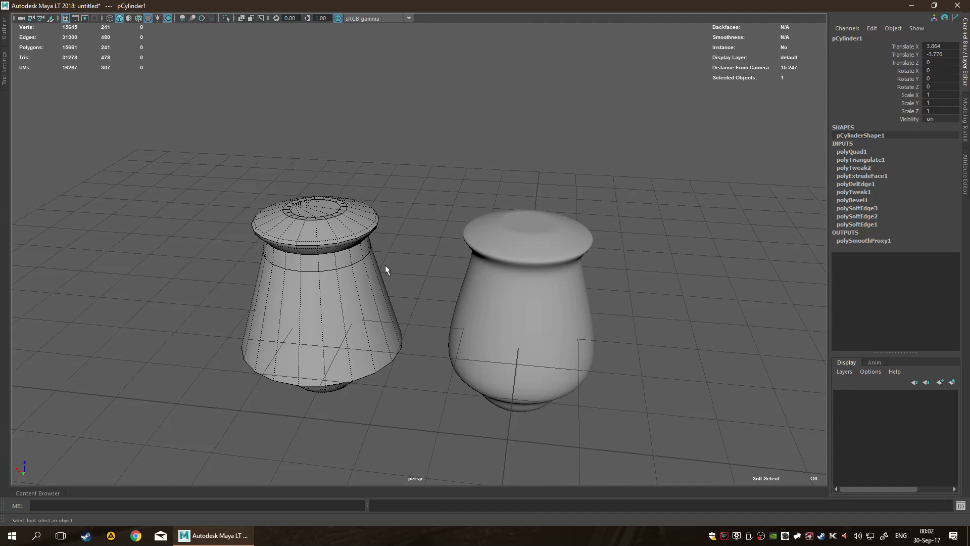
pyautogui.scroll(-3, 386, 276)
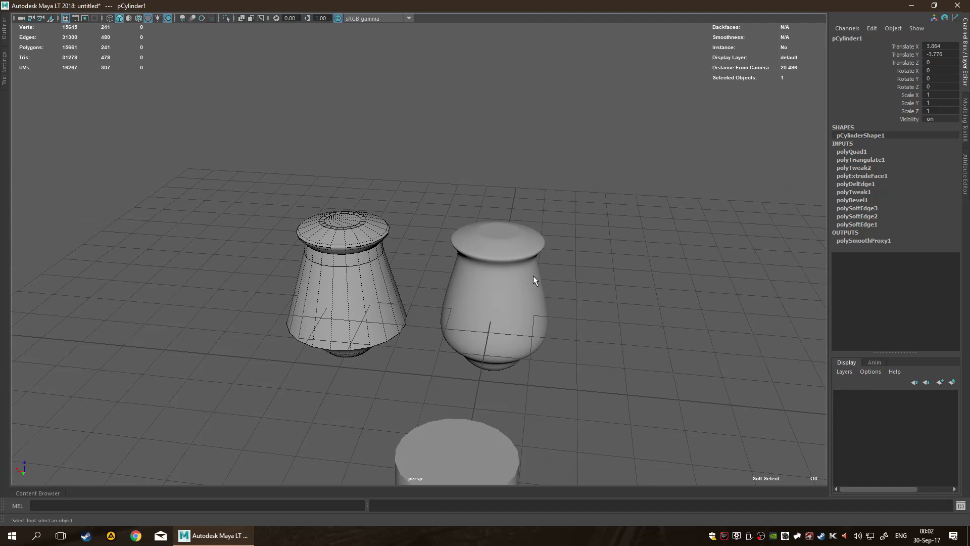
# - Select the plain cylinder beside the jars and detach the Sculpting Tools list as a floating window
pyautogui.keyDown('alt'); pyautogui.moveTo(533, 274); pyautogui.dragTo(448, 279); pyautogui.keyUp('alt')
pyautogui.keyDown('alt'); pyautogui.moveTo(243, 263); pyautogui.dragTo(528, 217, button='middle'); pyautogui.keyUp('alt')
pyautogui.scroll(4, 445, 294)
pyautogui.keyDown('alt'); pyautogui.moveTo(444, 294); pyautogui.dragTo(514, 200, button='middle'); pyautogui.keyUp('alt')
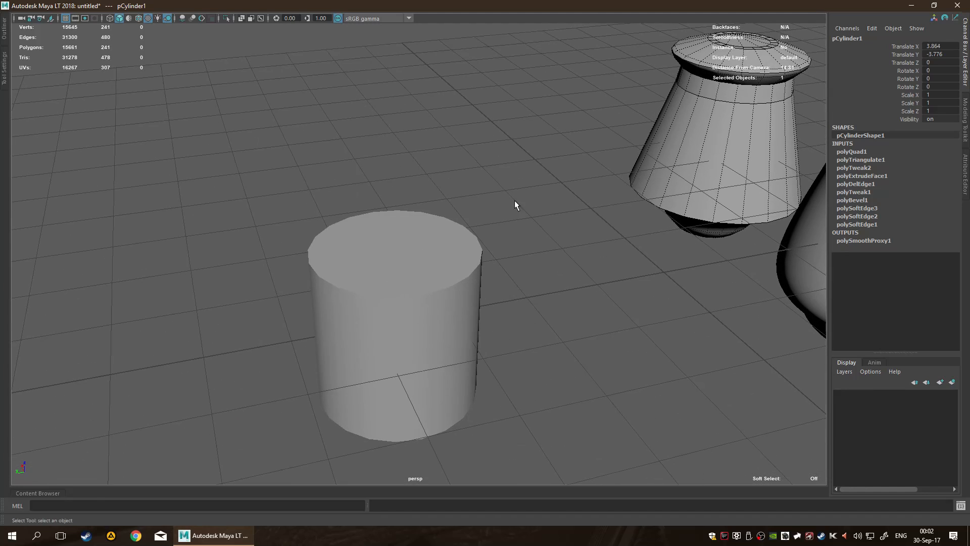
pyautogui.click(389, 264)
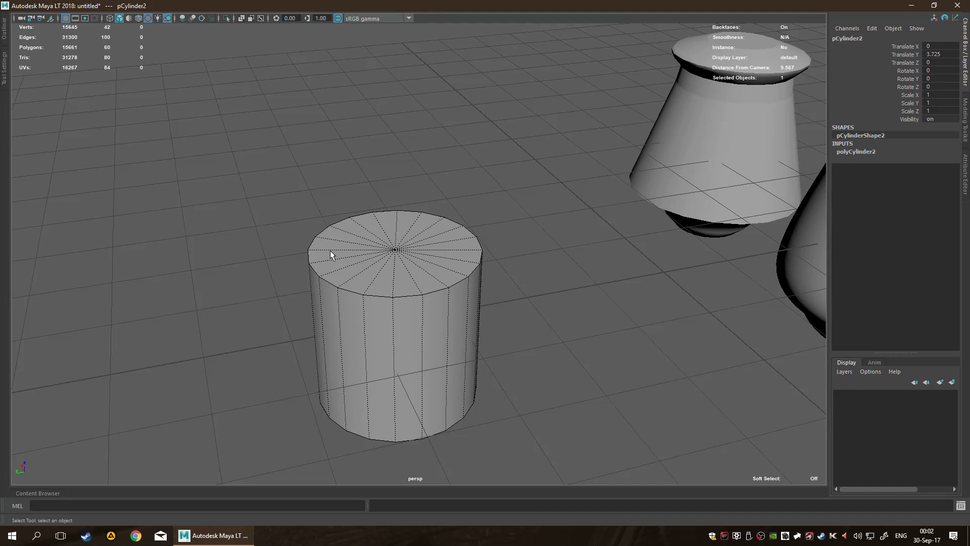
pyautogui.press('space')
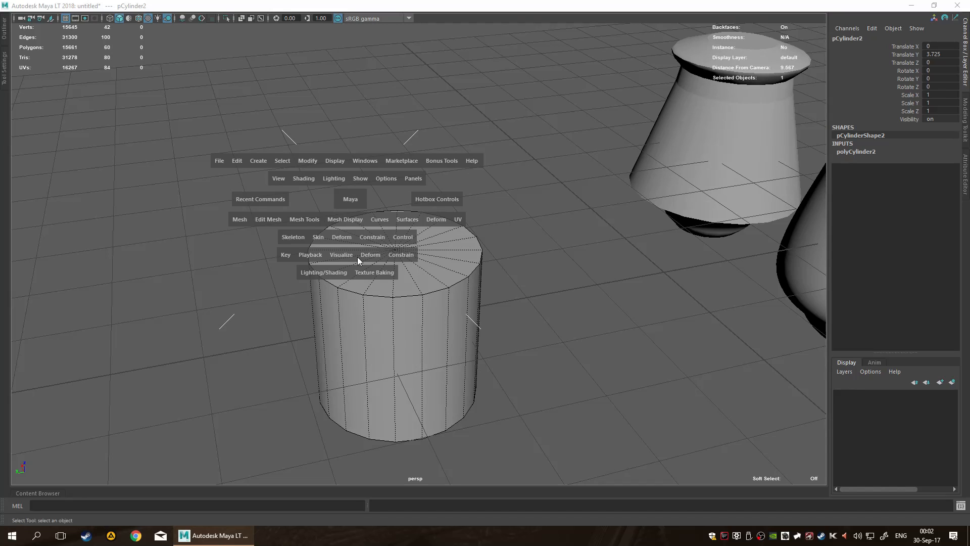
pyautogui.click(307, 219)
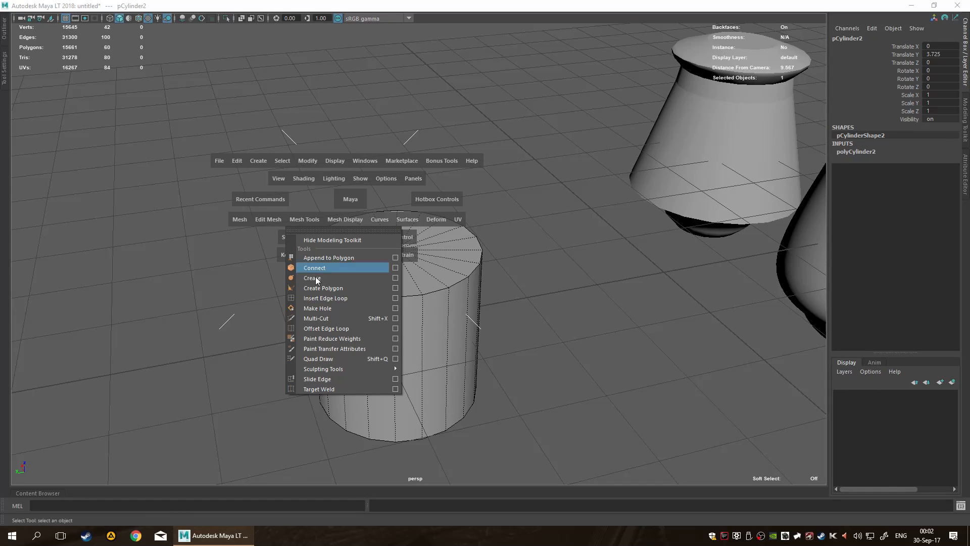
pyautogui.moveTo(351, 367)
pyautogui.click(462, 311)
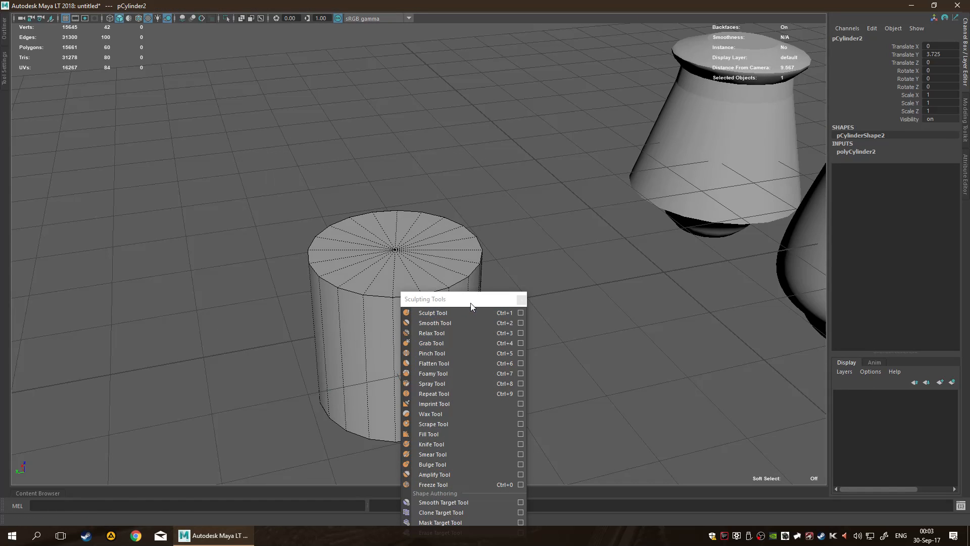
pyautogui.moveTo(470, 303); pyautogui.dragTo(158, 149)
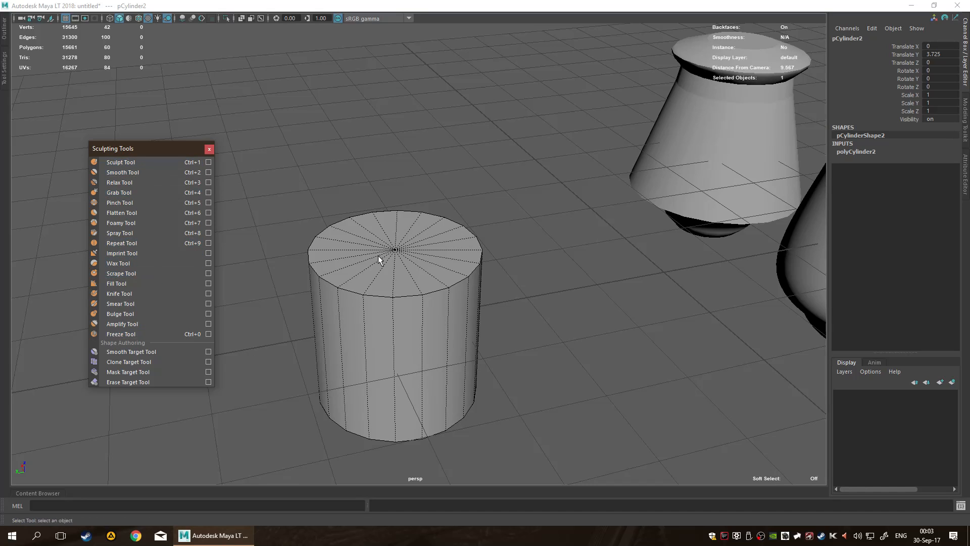
pyautogui.moveTo(147, 148); pyautogui.dragTo(428, 118)
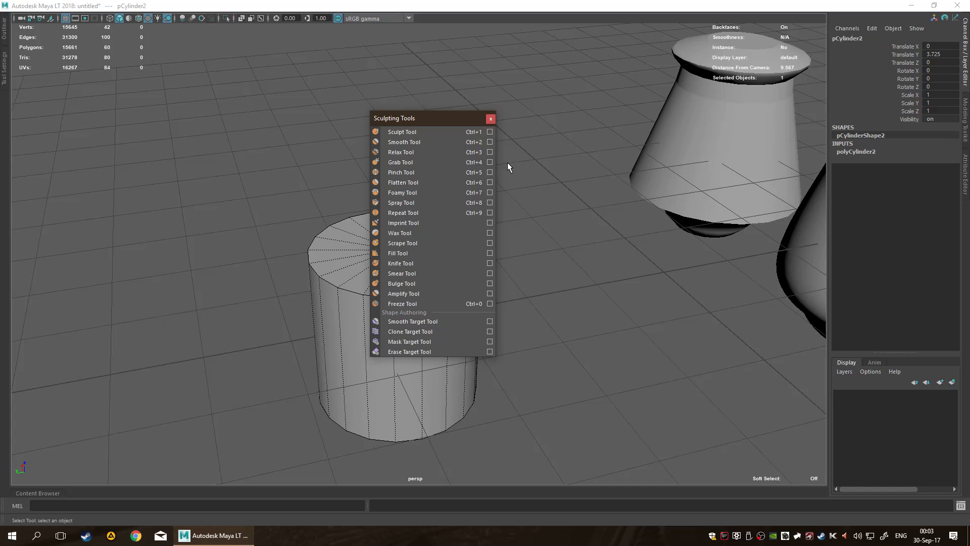
# - Activate the Sculpt Tool on the cylinder and assign bw_brickTile.tif from the Sculpting Stamps examples as its brush stamp
pyautogui.click(431, 130)
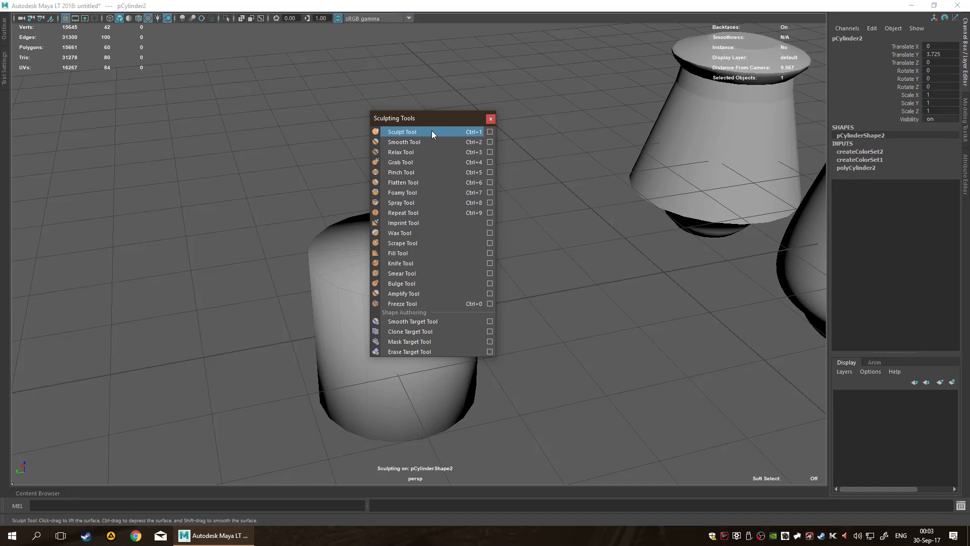
pyautogui.click(7, 66)
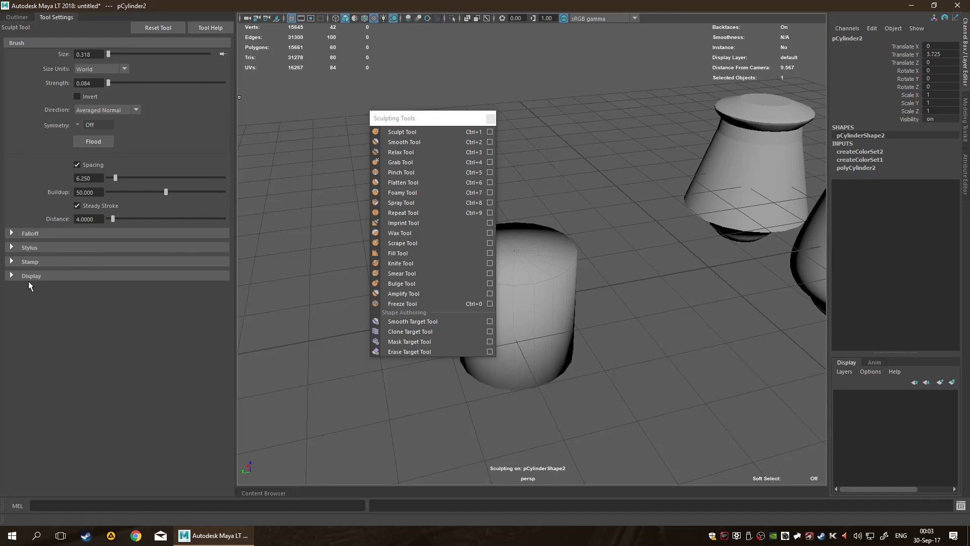
pyautogui.click(10, 261)
pyautogui.scroll(-1, 38, 261)
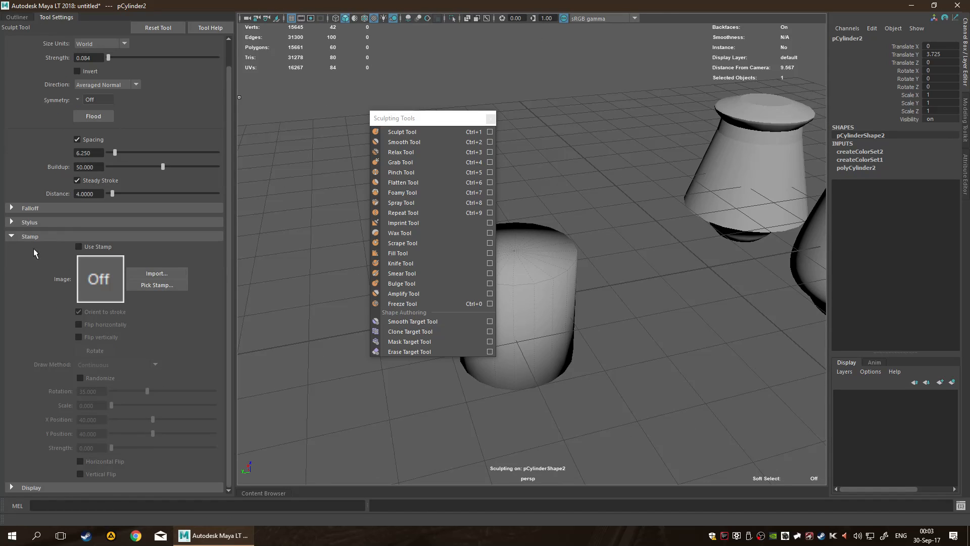
pyautogui.click(18, 225)
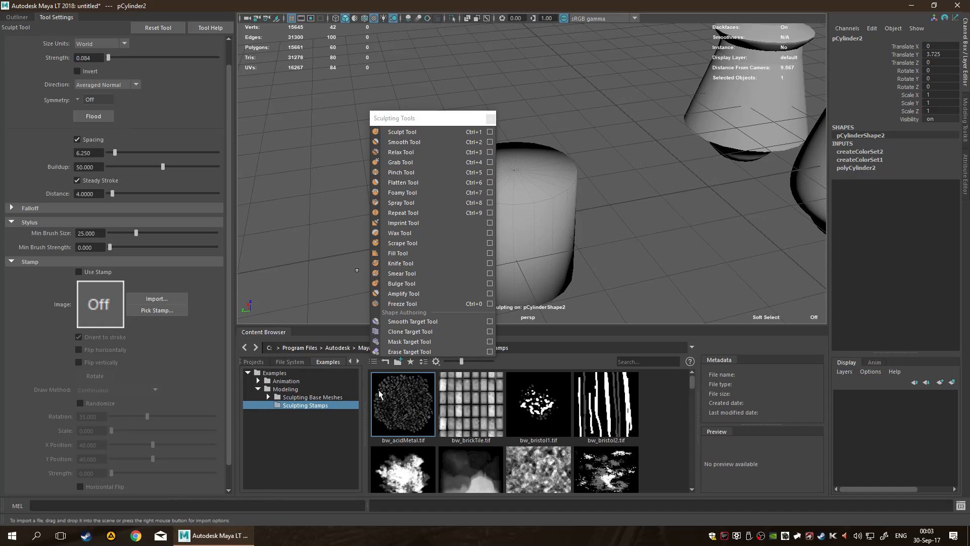
pyautogui.scroll(-10, 576, 416)
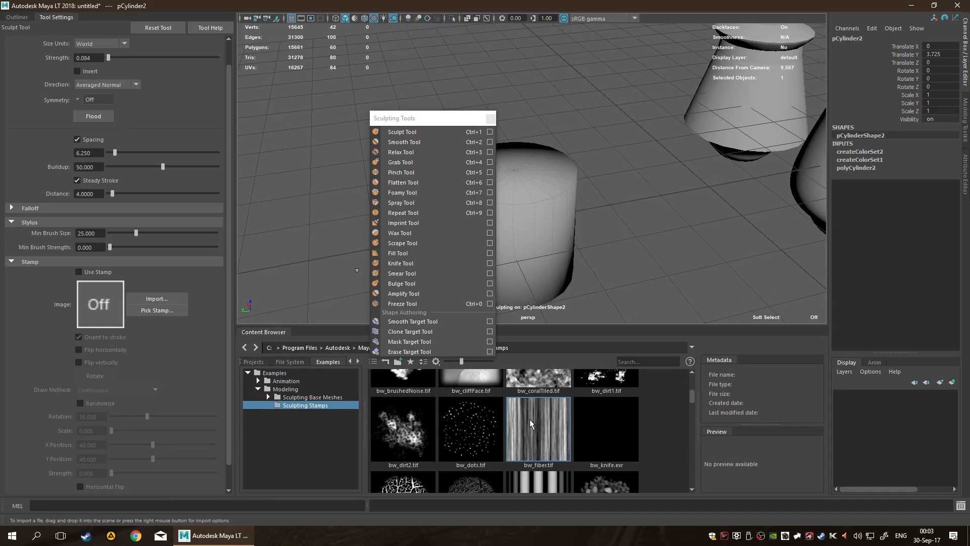
pyautogui.scroll(10, 609, 430)
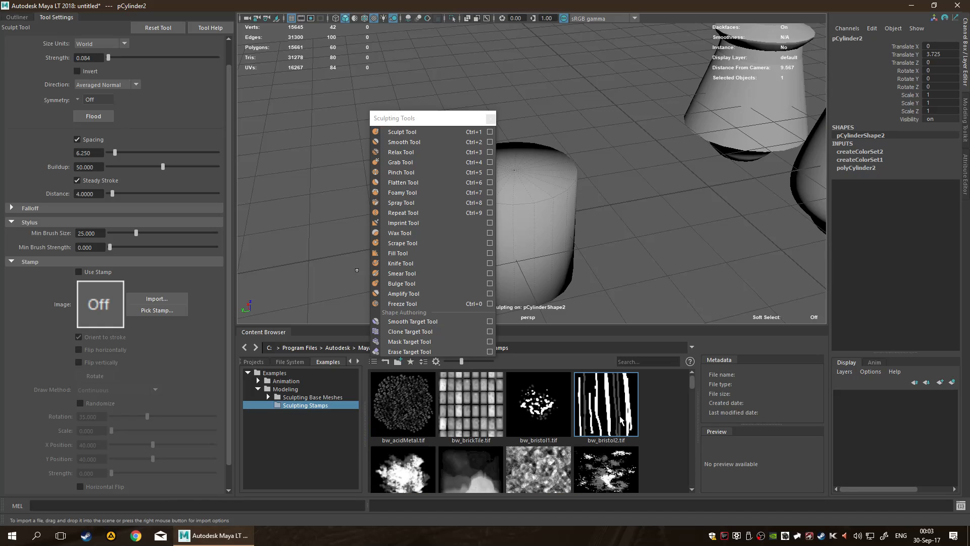
pyautogui.click(483, 406)
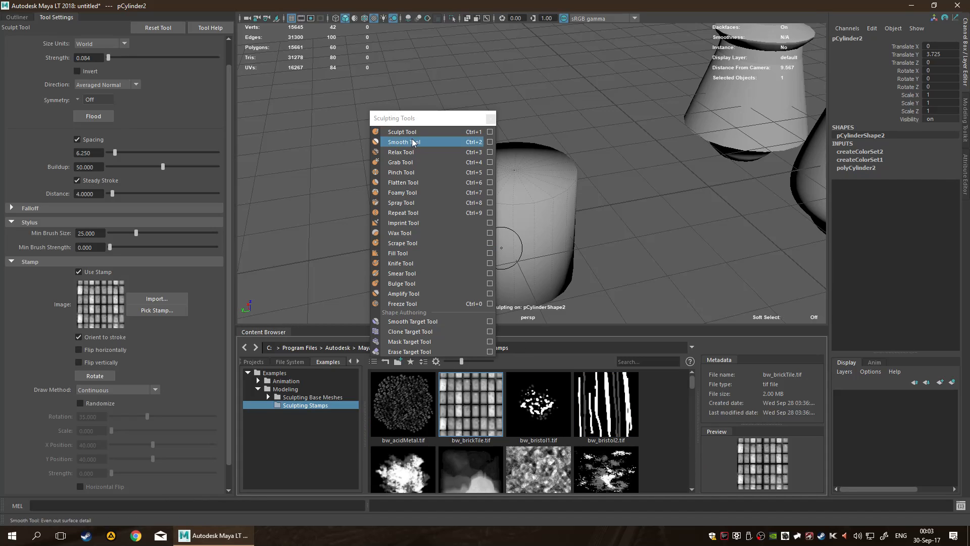
# - Undo the sculpt setup on the cylinder, return to selecting with nothing selected, and collapse the stamp browser
pyautogui.moveTo(424, 116); pyautogui.dragTo(303, 81)
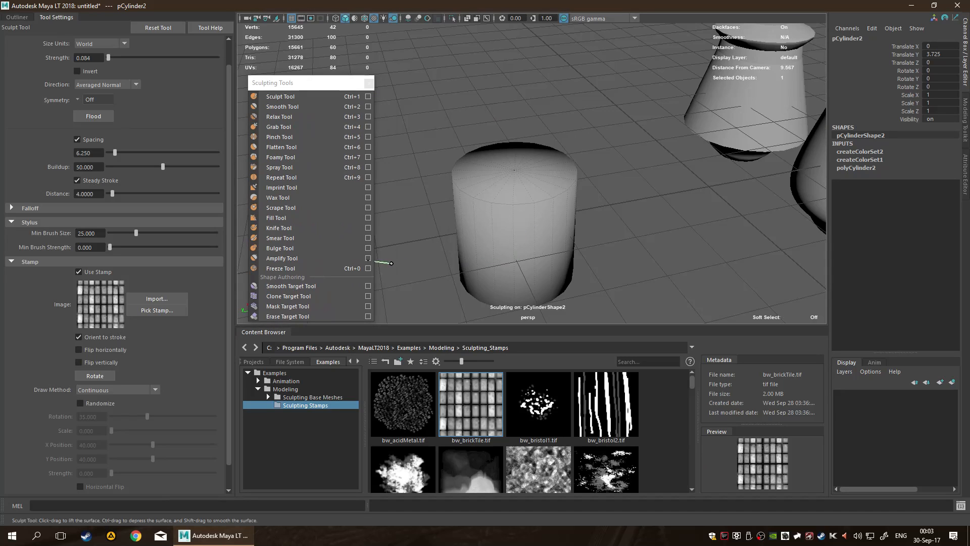
pyautogui.hotkey('ctrl', 'z')
pyautogui.hotkey('ctrl', 'z')
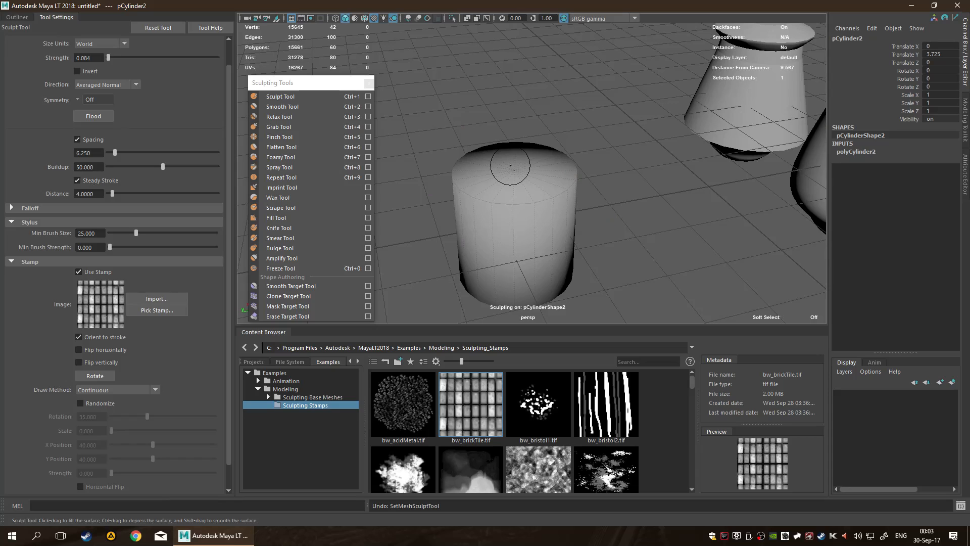
pyautogui.press('q')
pyautogui.click(629, 260)
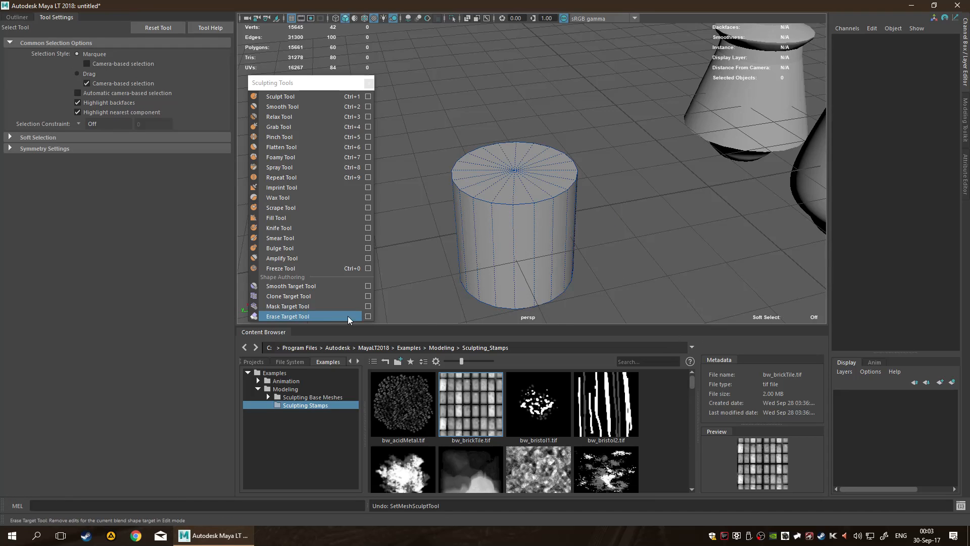
pyautogui.click(256, 332)
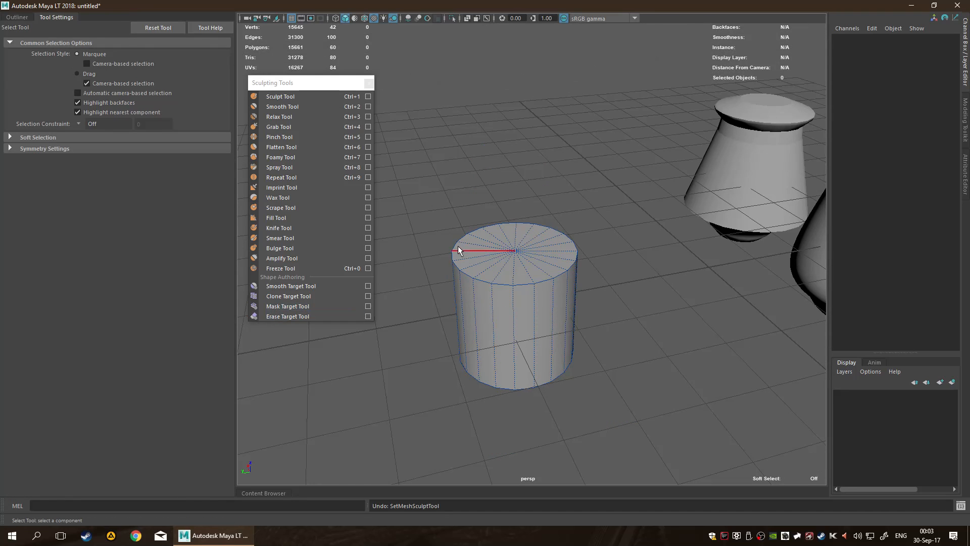
# - Smooth all the cylinder's faces with 4 divisions and check the resulting mesh density
pyautogui.moveTo(493, 305)
pyautogui.mouseDown(button='right')
pyautogui.moveTo(511, 270)
pyautogui.moveTo(536, 332)
pyautogui.moveTo(519, 304)
pyautogui.moveTo(478, 305)
pyautogui.moveTo(519, 318)
pyautogui.moveTo(485, 305)
pyautogui.mouseUp(button='right')
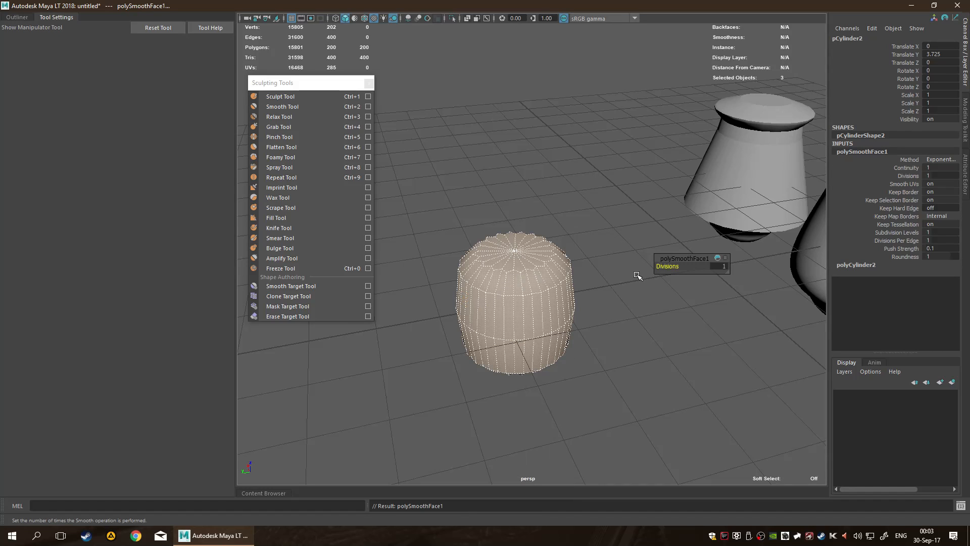
pyautogui.moveTo(618, 249); pyautogui.dragTo(633, 249, button='middle')
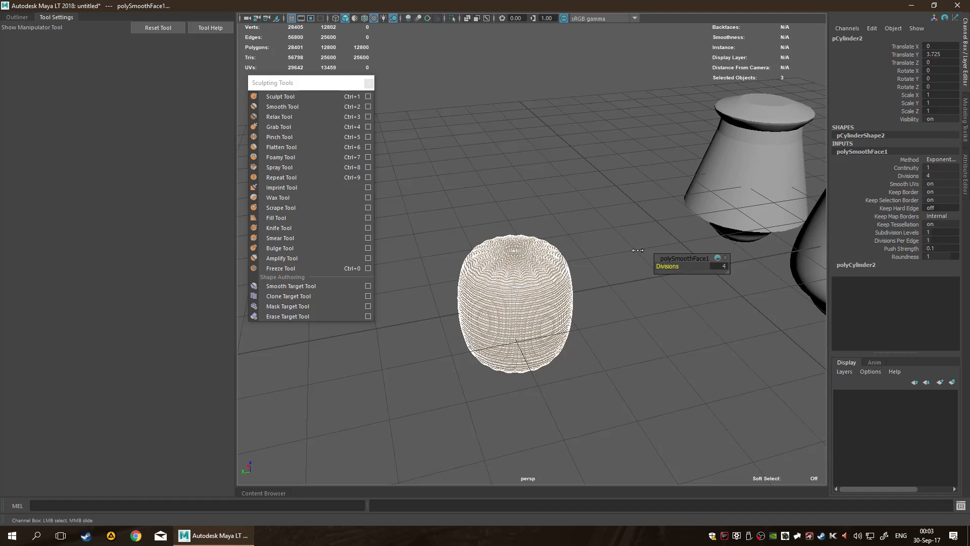
pyautogui.scroll(5, 541, 252)
pyautogui.scroll(-5, 542, 270)
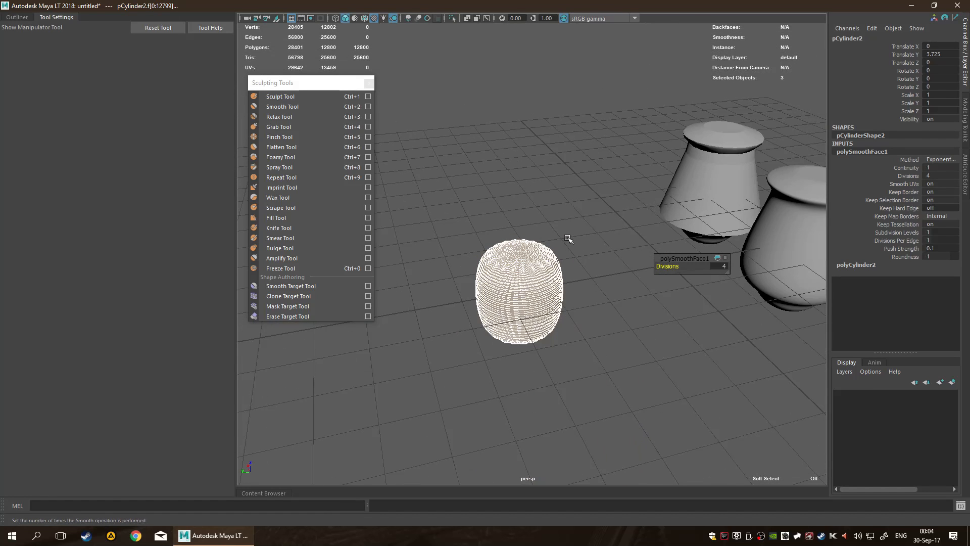
pyautogui.scroll(3, 573, 253)
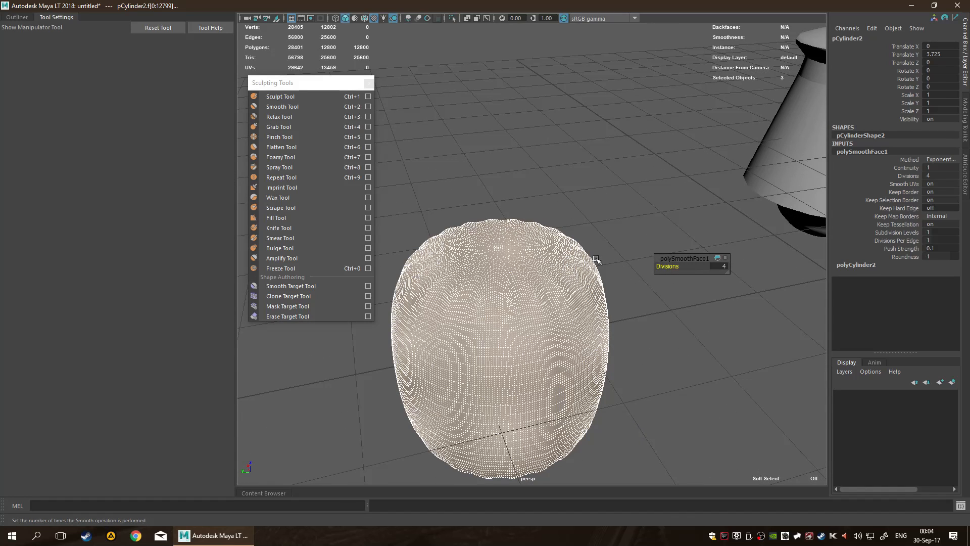
# - Raise the cylinder's smoothing divisions to 5 and then to 6
pyautogui.click(327, 82)
pyautogui.moveTo(327, 83)
pyautogui.mouseDown()
pyautogui.moveTo(346, 152)
pyautogui.moveTo(335, 151)
pyautogui.mouseUp()
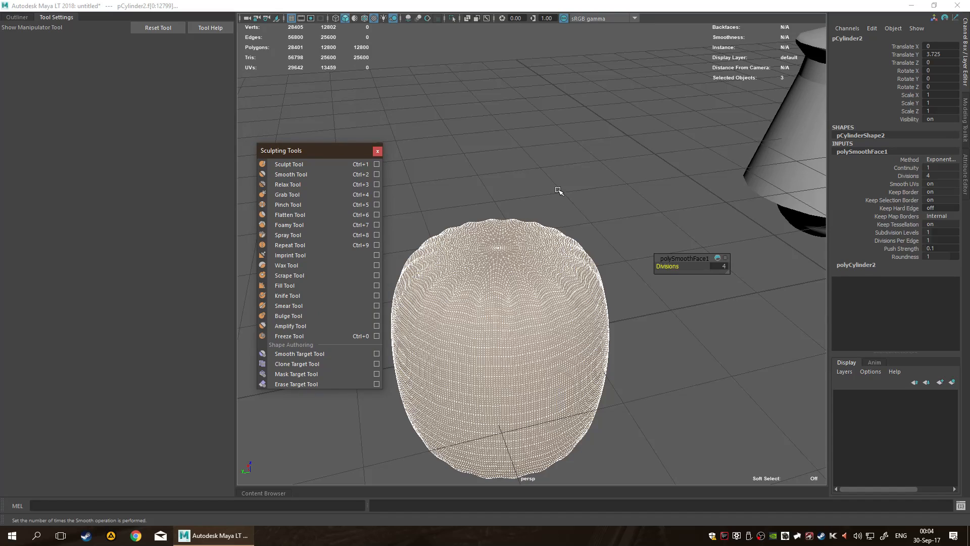
pyautogui.click(491, 162)
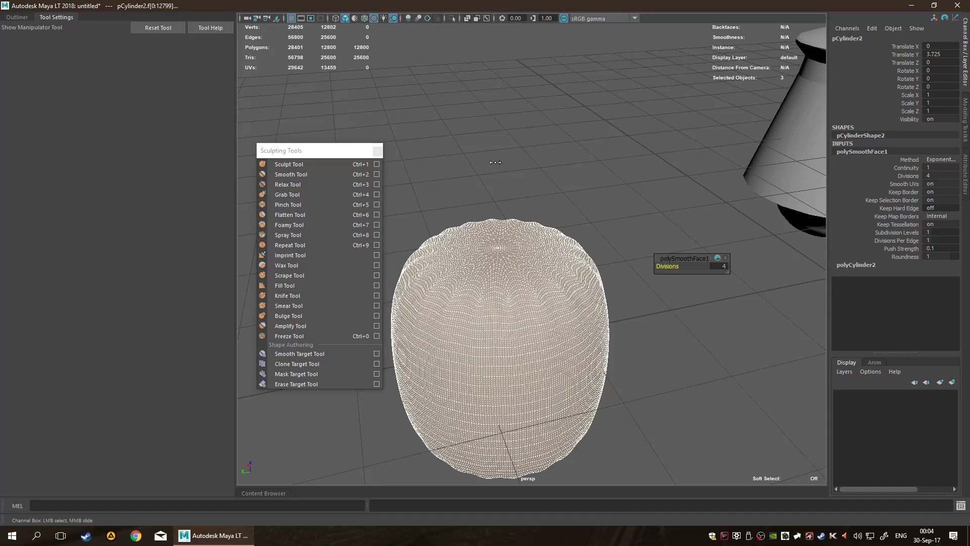
pyautogui.click(721, 266)
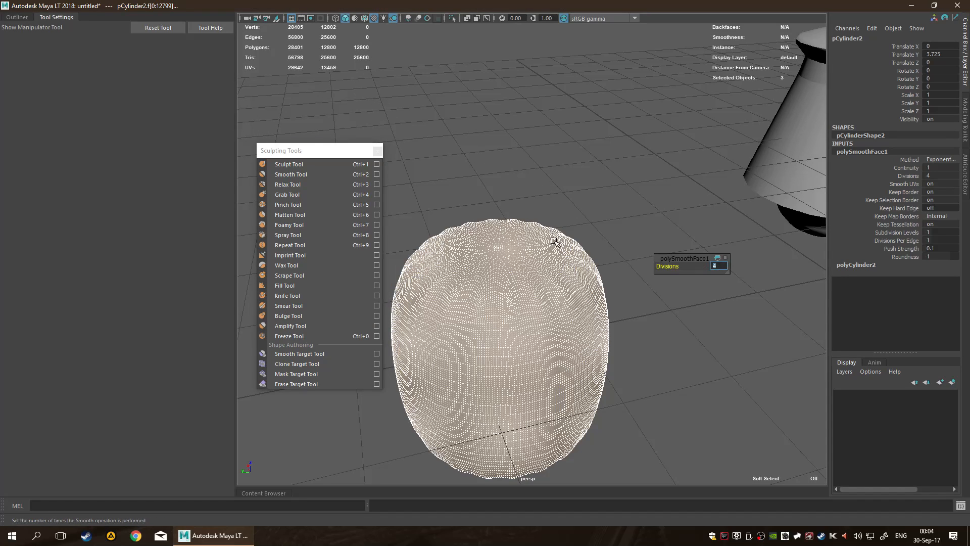
pyautogui.write('5')
pyautogui.press('Return')
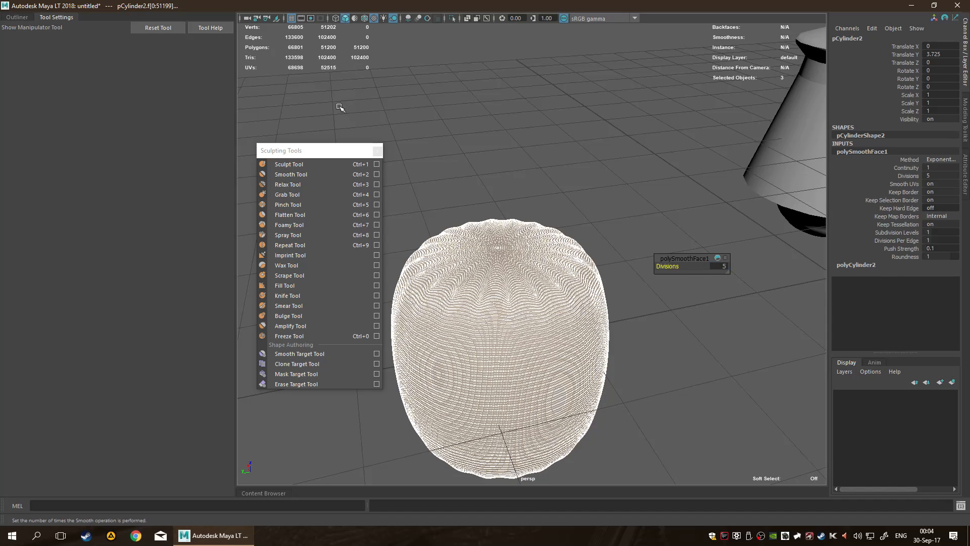
pyautogui.click(723, 268)
pyautogui.write('6')
pyautogui.press('Return')
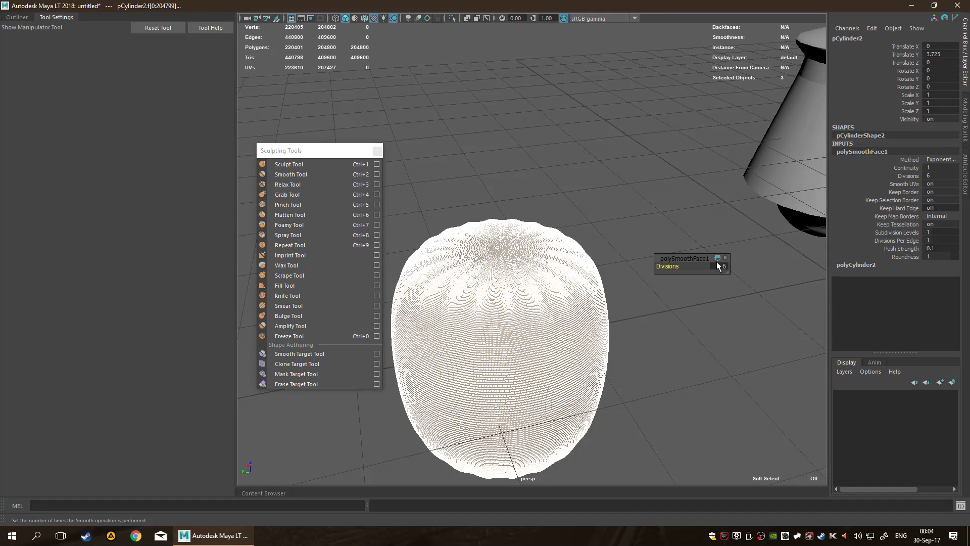
# - Move the floating Sculpting Tools list clear of the cylinder, leave face selection and reselect the cylinder as an object
pyautogui.moveTo(371, 155)
pyautogui.mouseDown()
pyautogui.moveTo(332, 126)
pyautogui.moveTo(350, 105)
pyautogui.mouseUp()
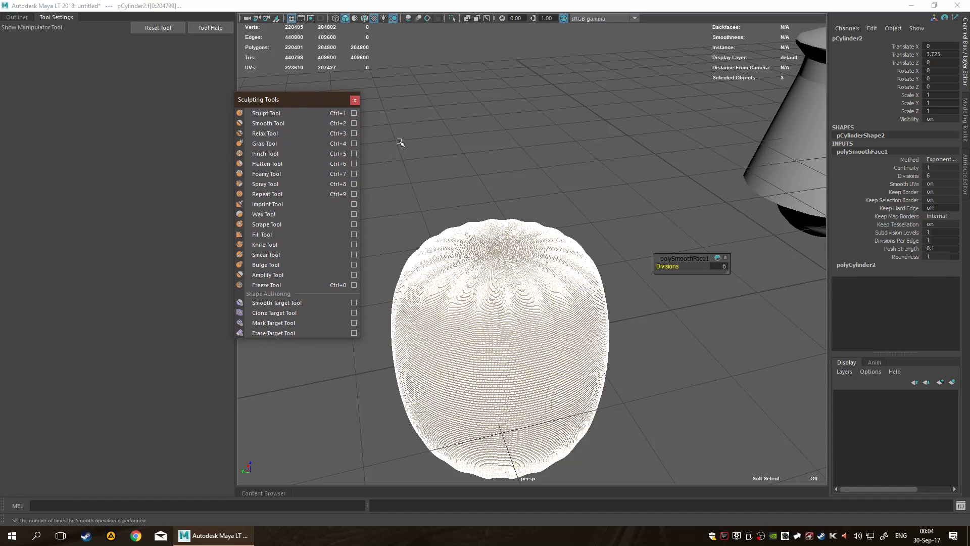
pyautogui.click(577, 215)
pyautogui.press('q')
pyautogui.click(564, 303)
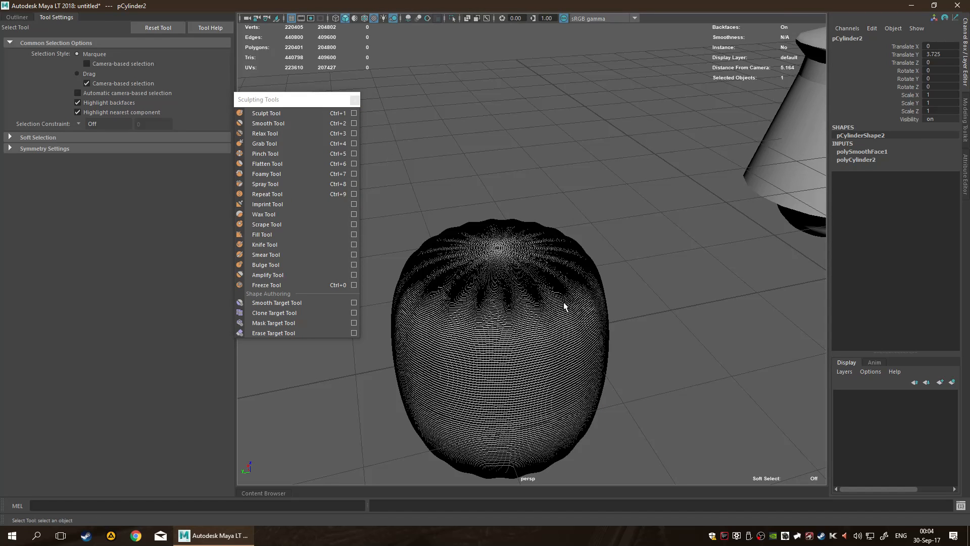
# - Duplicate the smoothed cylinder, move the copy away behind it and reselect the original
pyautogui.scroll(-5, 636, 321)
pyautogui.hotkey('ctrl', 'd')
pyautogui.press('w')
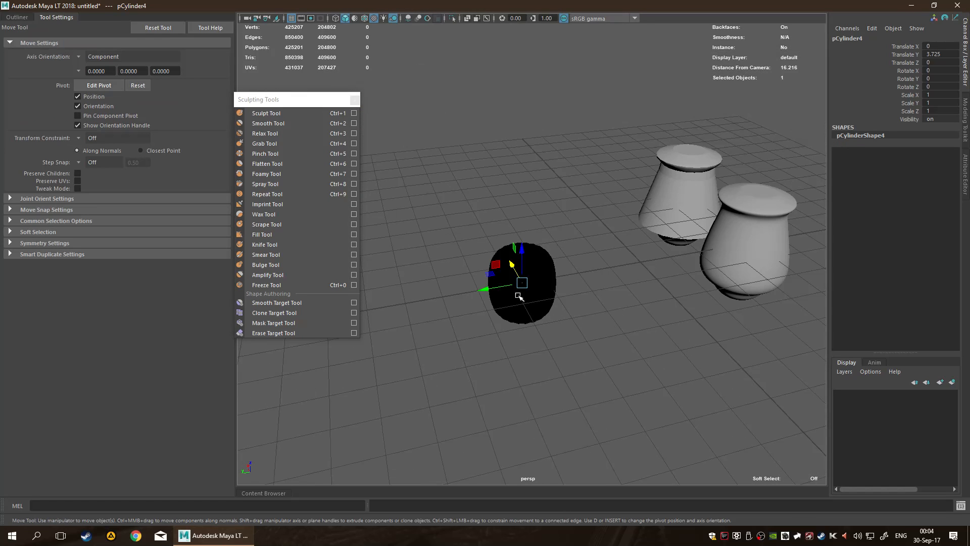
pyautogui.moveTo(510, 265); pyautogui.dragTo(469, 183)
pyautogui.click(520, 283)
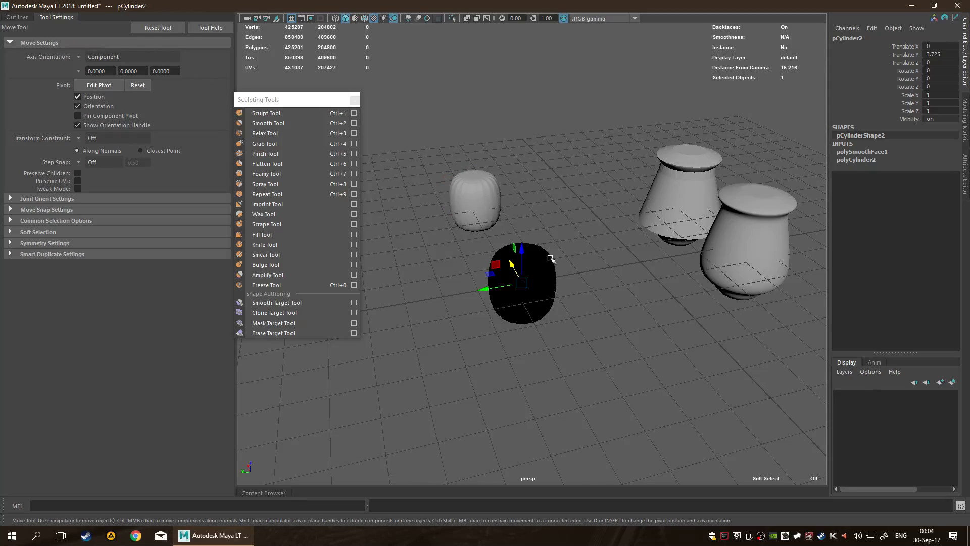
# - Sculpt stamped strokes down the front of the original cylinder with the Sculpt Tool at strength 0.084, undoing the first test stroke
pyautogui.scroll(5, 611, 277)
pyautogui.click(644, 276)
pyautogui.scroll(4, 615, 277)
pyautogui.click(571, 296)
pyautogui.keyDown('alt'); pyautogui.moveTo(567, 331); pyautogui.dragTo(631, 194, button='middle'); pyautogui.keyUp('alt')
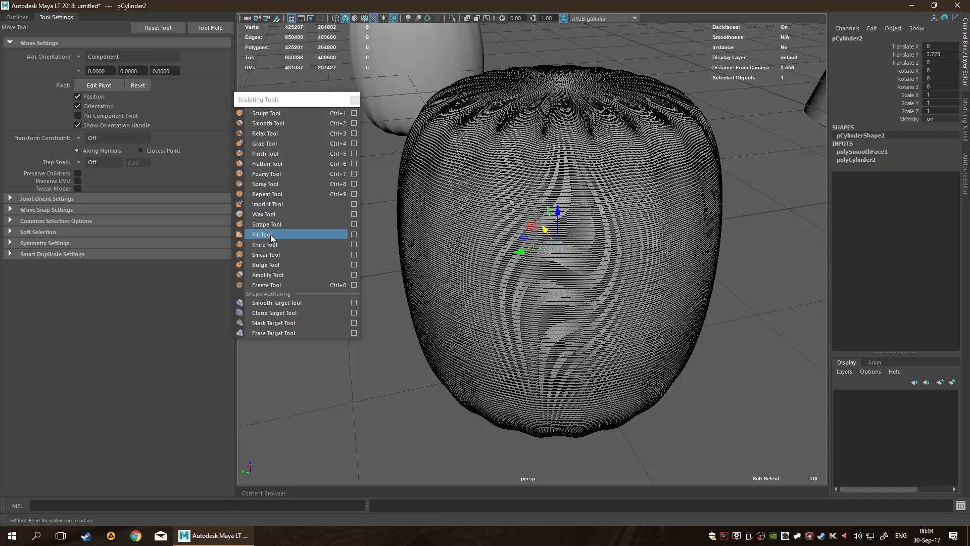
pyautogui.click(297, 116)
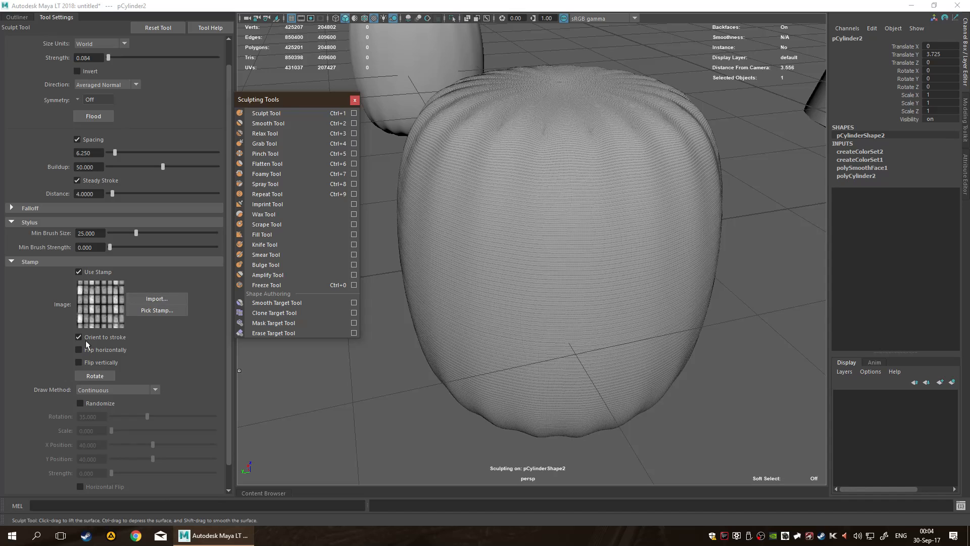
pyautogui.moveTo(577, 227)
pyautogui.mouseDown()
pyautogui.moveTo(562, 286)
pyautogui.moveTo(468, 372)
pyautogui.mouseUp()
pyautogui.hotkey('ctrl', 'z')
pyautogui.moveTo(490, 147)
pyautogui.mouseDown()
pyautogui.moveTo(443, 210)
pyautogui.moveTo(461, 368)
pyautogui.moveTo(498, 417)
pyautogui.mouseUp()
pyautogui.moveTo(548, 216)
pyautogui.mouseDown()
pyautogui.moveTo(551, 186)
pyautogui.moveTo(671, 346)
pyautogui.mouseUp()
# - Add more low-strength stamped strokes to the cylinder's other sides and across its upper area
pyautogui.keyDown('alt'); pyautogui.moveTo(725, 287); pyautogui.dragTo(565, 278); pyautogui.keyUp('alt')
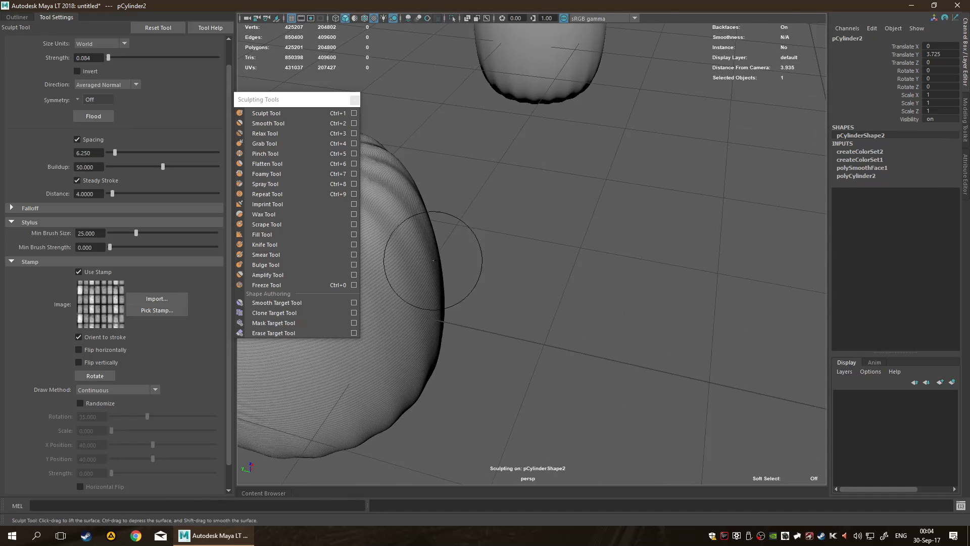
pyautogui.keyDown('alt'); pyautogui.moveTo(372, 275); pyautogui.dragTo(448, 257, button='middle'); pyautogui.keyUp('alt')
pyautogui.keyDown('alt'); pyautogui.moveTo(636, 227); pyautogui.dragTo(607, 222, button='middle'); pyautogui.keyUp('alt')
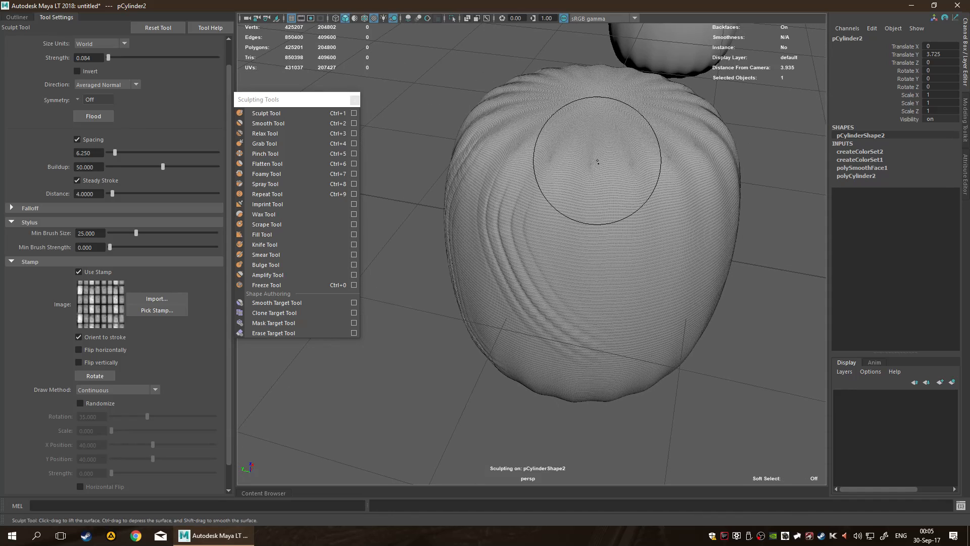
pyautogui.moveTo(677, 238)
pyautogui.keyDown('alt'); pyautogui.mouseDown()
pyautogui.moveTo(654, 202)
pyautogui.moveTo(504, 320)
pyautogui.mouseUp(); pyautogui.keyUp('alt')
pyautogui.moveTo(549, 287); pyautogui.dragTo(623, 261)
pyautogui.moveTo(666, 346)
pyautogui.keyDown('alt'); pyautogui.mouseDown()
pyautogui.moveTo(455, 206)
pyautogui.moveTo(450, 143)
pyautogui.mouseUp(); pyautogui.keyUp('alt')
pyautogui.moveTo(511, 85); pyautogui.dragTo(581, 247)
pyautogui.moveTo(483, 184)
pyautogui.mouseDown()
pyautogui.moveTo(519, 135)
pyautogui.moveTo(529, 212)
pyautogui.mouseUp()
# - Resize the sculpt brush, set its strength to 1.042 and build up stamped bands around the cylinder
pyautogui.press('b')
pyautogui.moveTo(467, 192)
pyautogui.mouseDown()
pyautogui.moveTo(579, 168)
pyautogui.moveTo(386, 184)
pyautogui.mouseUp()
pyautogui.press('m')
pyautogui.moveTo(484, 192); pyautogui.dragTo(483, 22)
pyautogui.moveTo(429, 177)
pyautogui.mouseDown()
pyautogui.moveTo(585, 201)
pyautogui.moveTo(573, 223)
pyautogui.moveTo(638, 226)
pyautogui.mouseUp()
pyautogui.moveTo(553, 195)
pyautogui.mouseDown()
pyautogui.moveTo(652, 217)
pyautogui.moveTo(700, 181)
pyautogui.mouseUp()
pyautogui.moveTo(536, 277)
pyautogui.keyDown('alt'); pyautogui.mouseDown()
pyautogui.moveTo(587, 233)
pyautogui.moveTo(631, 126)
pyautogui.moveTo(640, 242)
pyautogui.moveTo(570, 304)
pyautogui.mouseUp(); pyautogui.keyUp('alt')
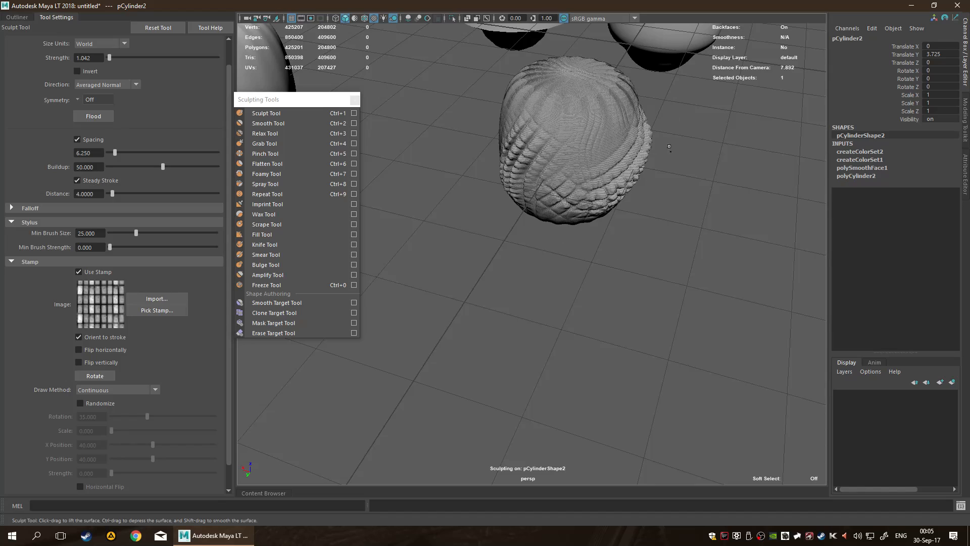
pyautogui.moveTo(648, 186)
pyautogui.keyDown('alt'); pyautogui.mouseDown()
pyautogui.moveTo(546, 188)
pyautogui.moveTo(623, 211)
pyautogui.moveTo(513, 184)
pyautogui.mouseUp(); pyautogui.keyUp('alt')
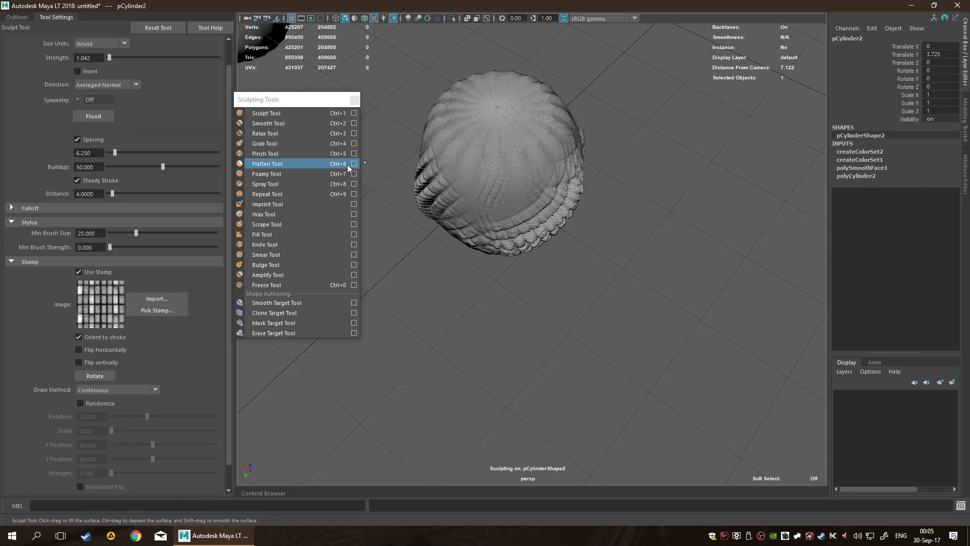
# - Try a Foamy Tool stroke at strength 15 across the cylinder's top
pyautogui.click(265, 175)
pyautogui.moveTo(525, 137)
pyautogui.mouseDown()
pyautogui.moveTo(508, 139)
pyautogui.moveTo(497, 160)
pyautogui.mouseUp()
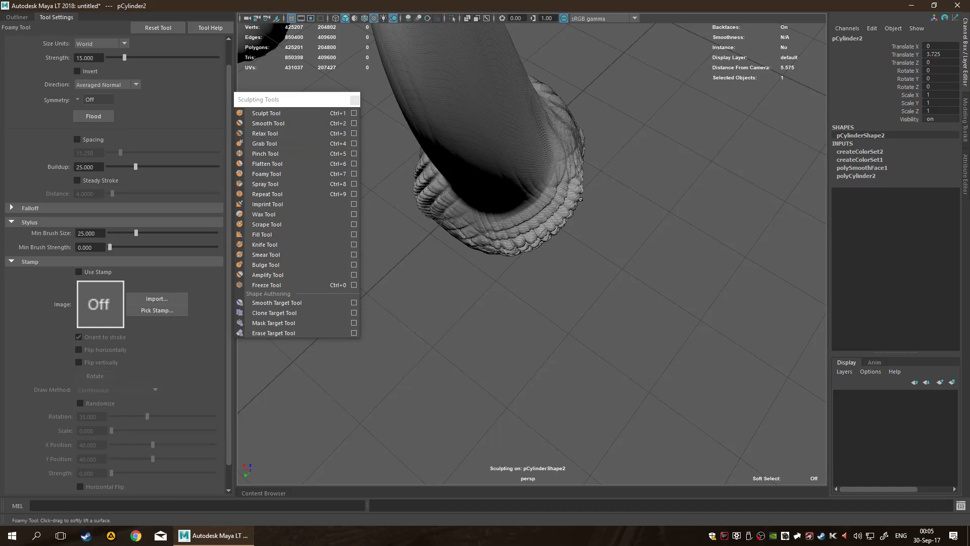
pyautogui.scroll(-5, 596, 136)
pyautogui.hotkey('ctrl', 'z')
pyautogui.scroll(5, 593, 136)
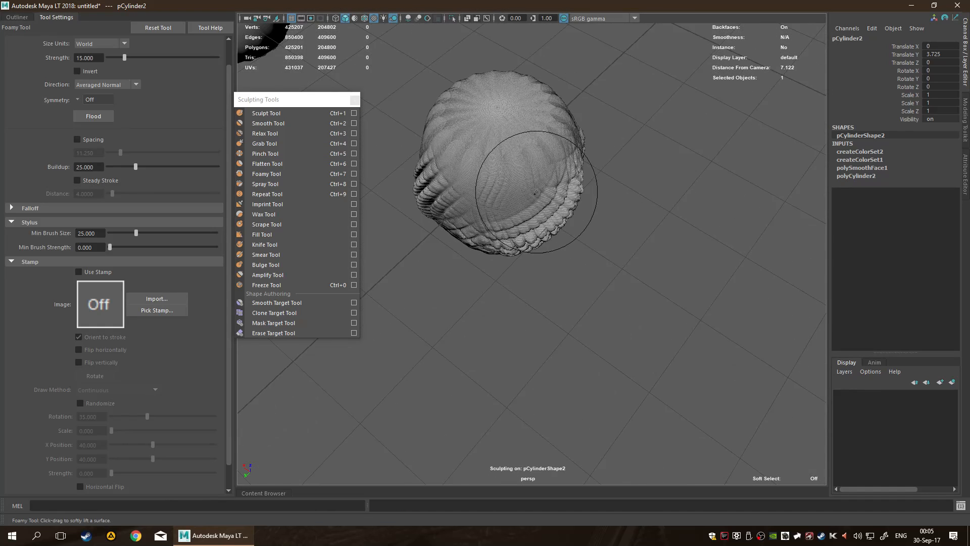
pyautogui.scroll(5, 540, 190)
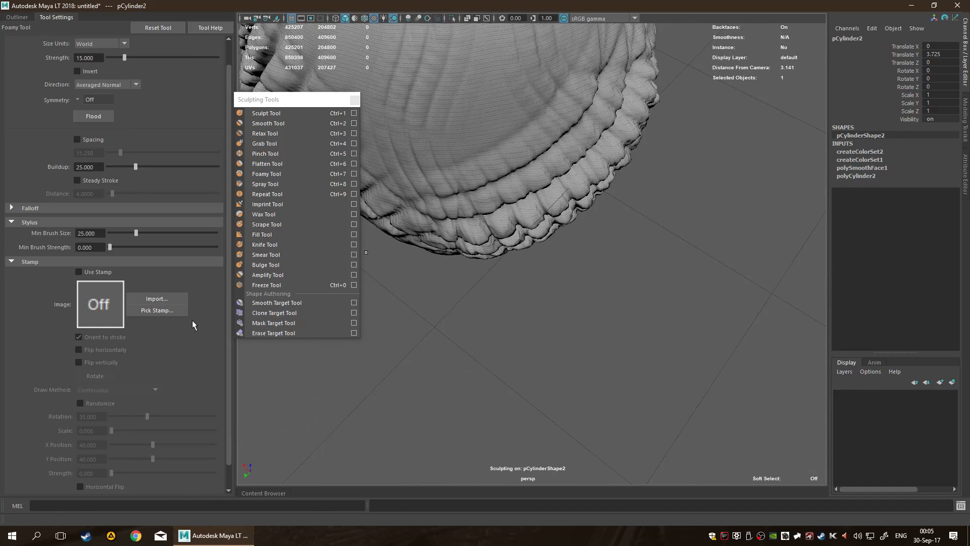
# - Collapse the Stylus settings, keep the Stamp settings expanded and move the floating Sculpting Tools list clear of the model
pyautogui.click(7, 262)
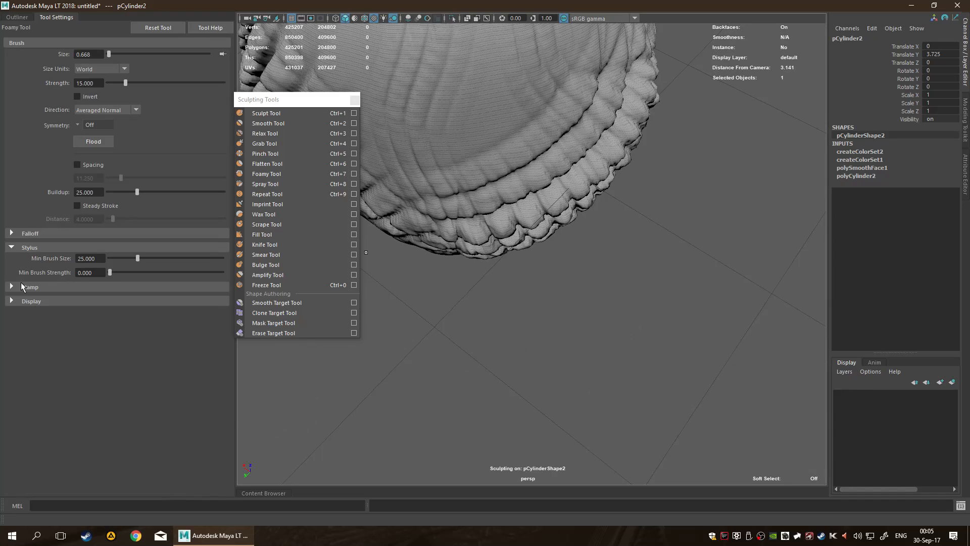
pyautogui.click(12, 247)
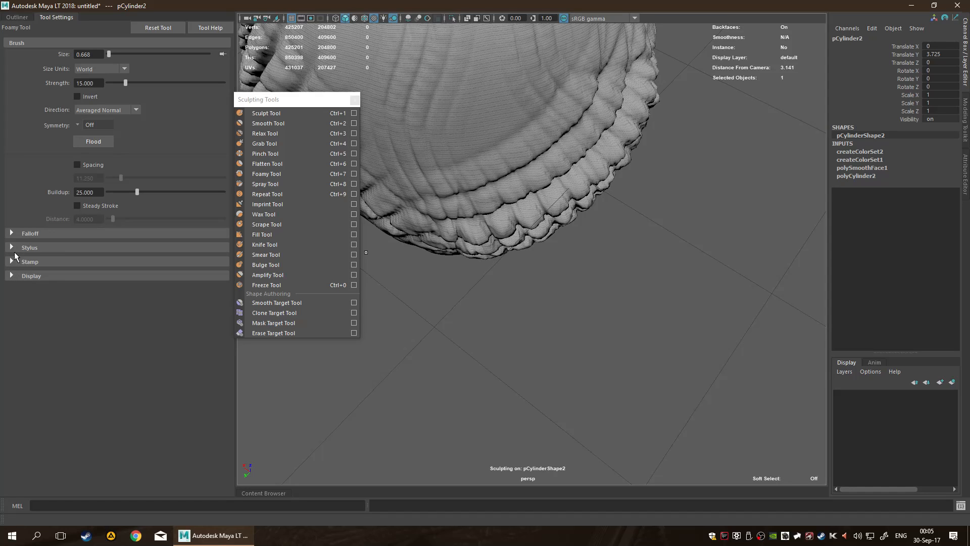
pyautogui.click(11, 262)
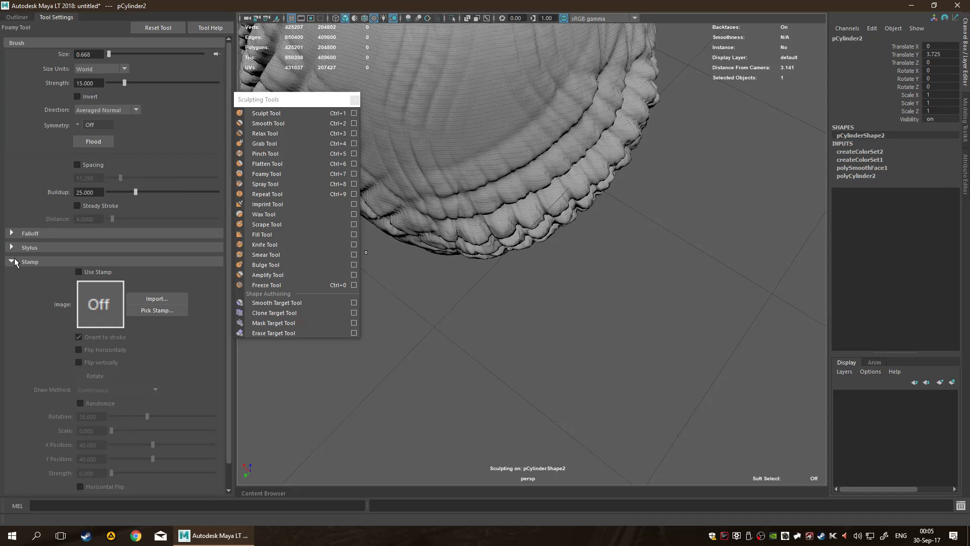
pyautogui.scroll(-1, 35, 273)
pyautogui.moveTo(258, 101); pyautogui.dragTo(873, 224)
pyautogui.moveTo(645, 225)
pyautogui.keyDown('alt'); pyautogui.mouseDown()
pyautogui.moveTo(628, 212)
pyautogui.moveTo(573, 232)
pyautogui.mouseUp(); pyautogui.keyUp('alt')
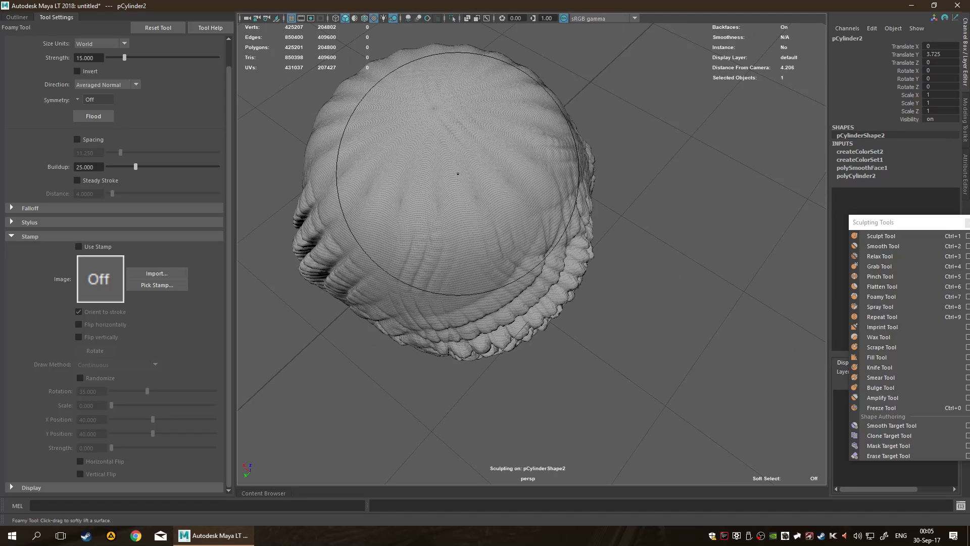
# - Leave sculpting and turn on smooth mesh preview for the sculpted cylinder, agreeing to continue despite the large face count
pyautogui.scroll(-4, 455, 191)
pyautogui.scroll(4, 444, 189)
pyautogui.keyDown('alt'); pyautogui.moveTo(530, 248); pyautogui.dragTo(591, 258, button='middle'); pyautogui.keyUp('alt')
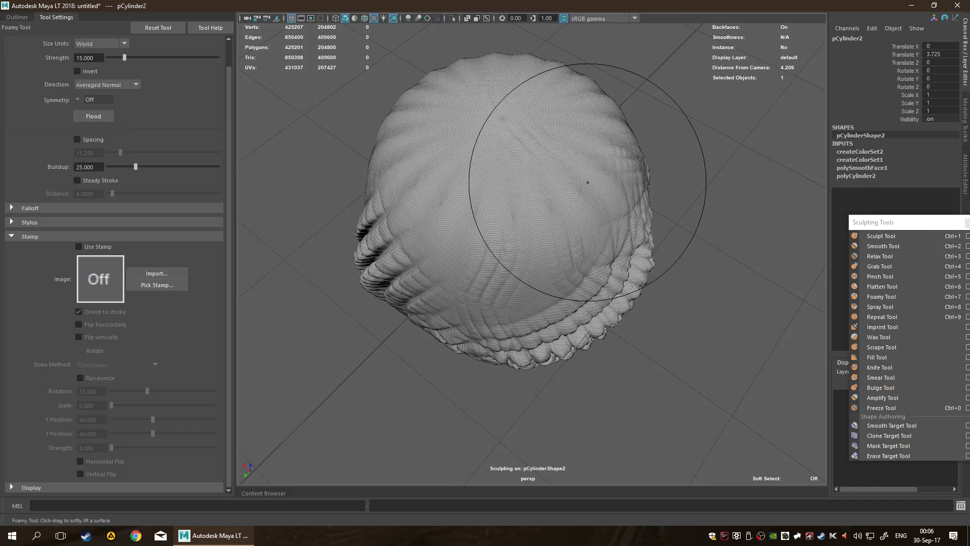
pyautogui.scroll(-3, 664, 211)
pyautogui.press('q')
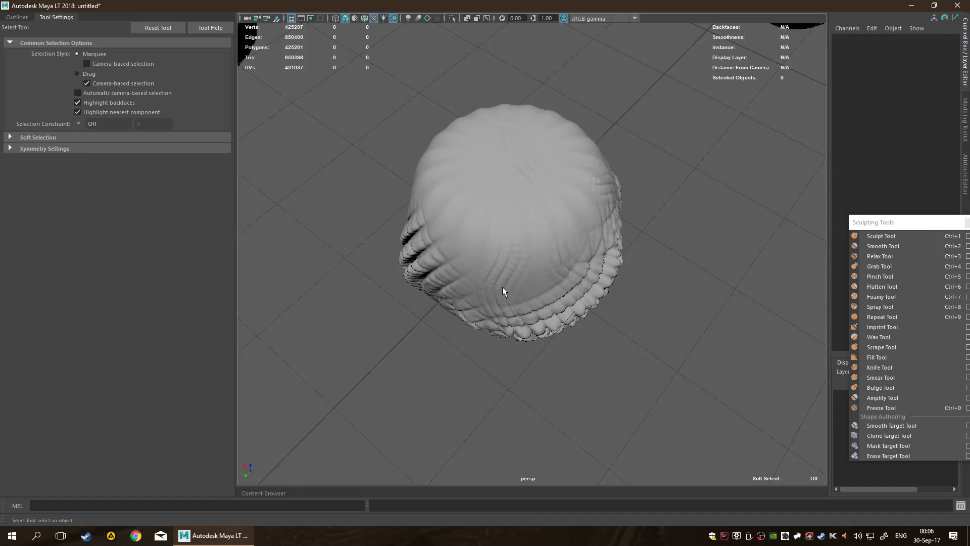
pyautogui.press('3')
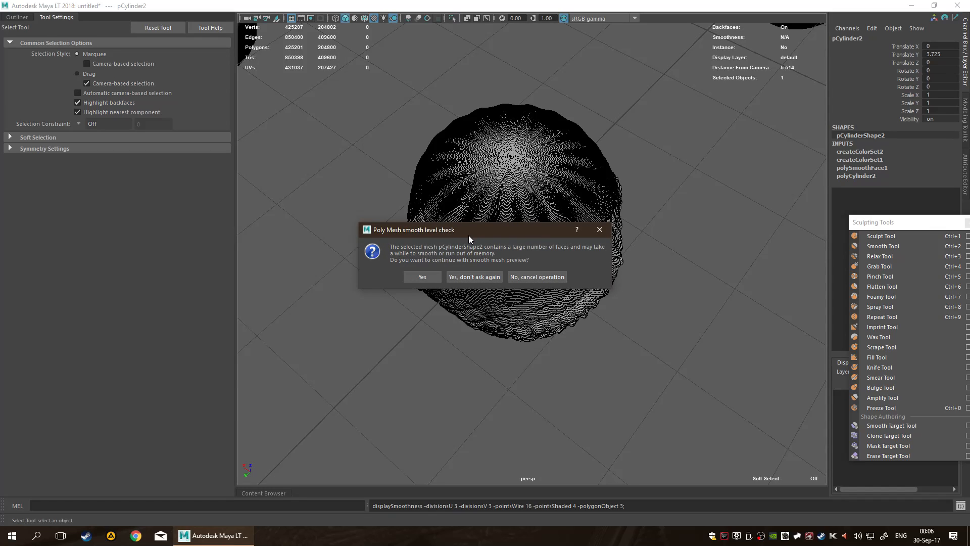
pyautogui.moveTo(450, 234); pyautogui.dragTo(472, 231)
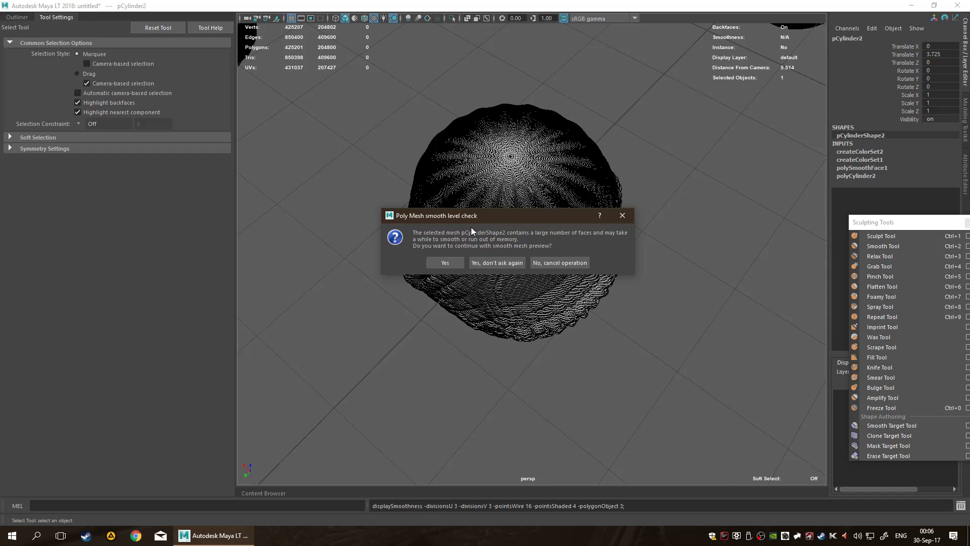
pyautogui.click(440, 264)
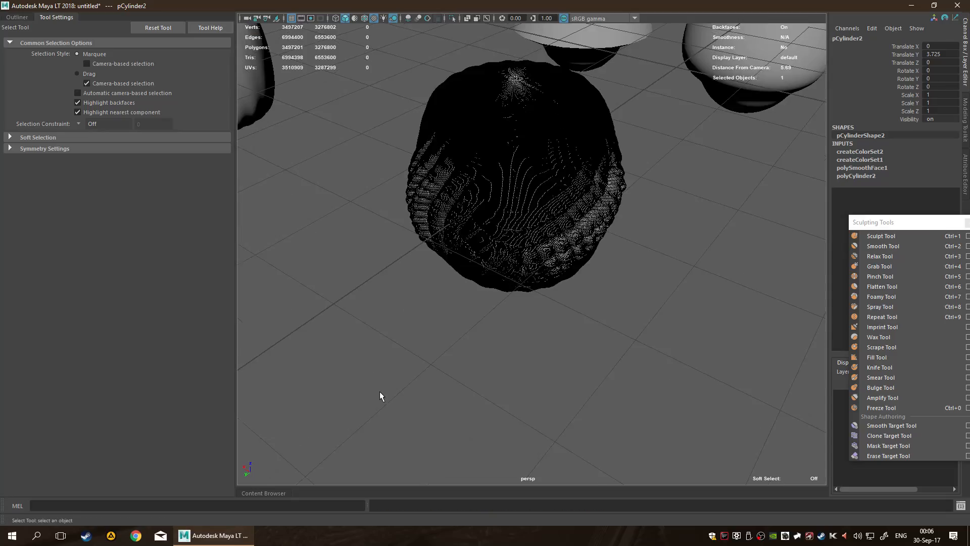
# - Examine the previewed cylinder's mesh density and sculpted detail, and undo the smooth mesh preview
pyautogui.scroll(5, 535, 276)
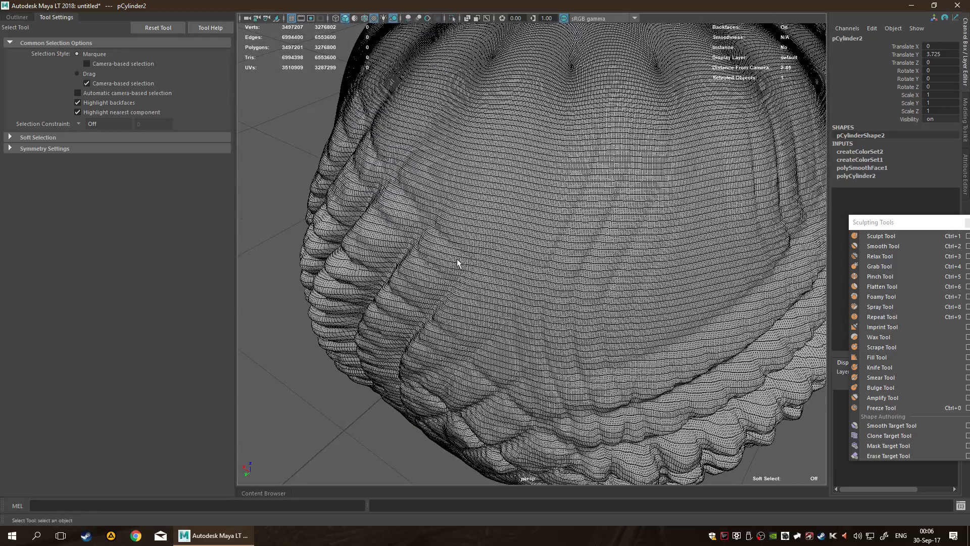
pyautogui.scroll(-4, 456, 239)
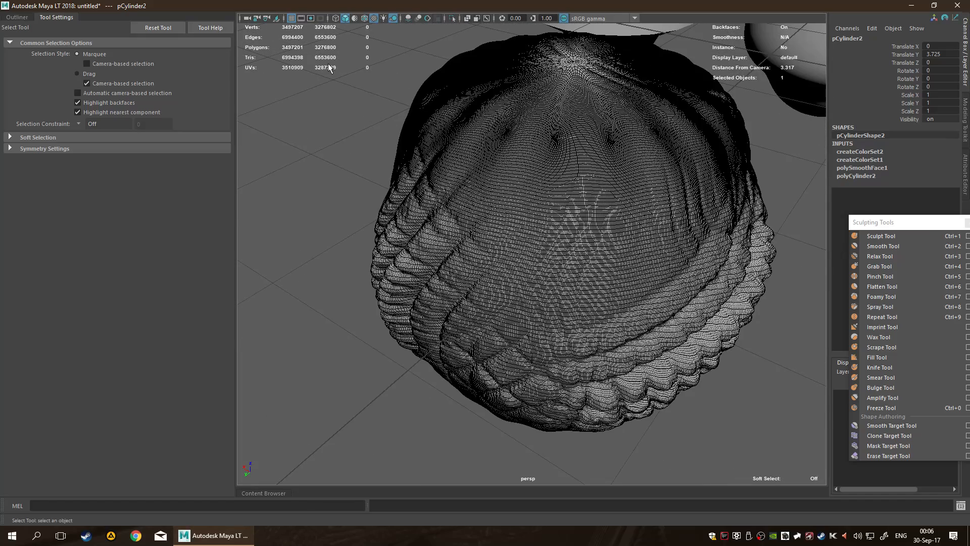
pyautogui.moveTo(511, 191)
pyautogui.keyDown('alt'); pyautogui.mouseDown()
pyautogui.moveTo(523, 195)
pyautogui.moveTo(491, 214)
pyautogui.moveTo(501, 224)
pyautogui.moveTo(528, 217)
pyautogui.moveTo(520, 189)
pyautogui.mouseUp(); pyautogui.keyUp('alt')
pyautogui.keyDown('alt'); pyautogui.moveTo(520, 189); pyautogui.dragTo(541, 225, button='middle'); pyautogui.keyUp('alt')
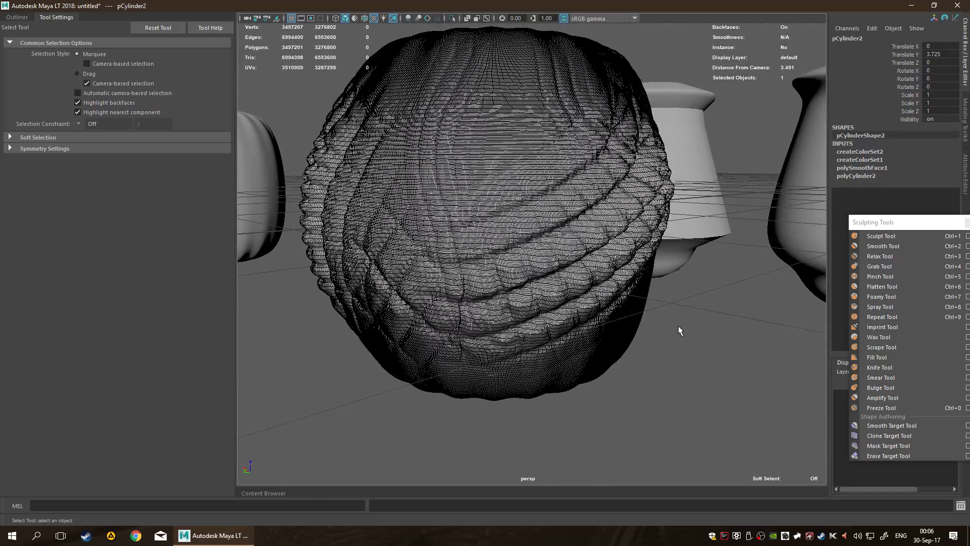
pyautogui.hotkey('ctrl', 'z')
# - Apply Smooth with 1 division to the sculpted cylinder and reselect it as an object
pyautogui.scroll(-5, 697, 329)
pyautogui.click(697, 329)
pyautogui.click(545, 228)
pyautogui.keyDown('shift'); pyautogui.rightClick(486, 231); pyautogui.keyUp('shift')
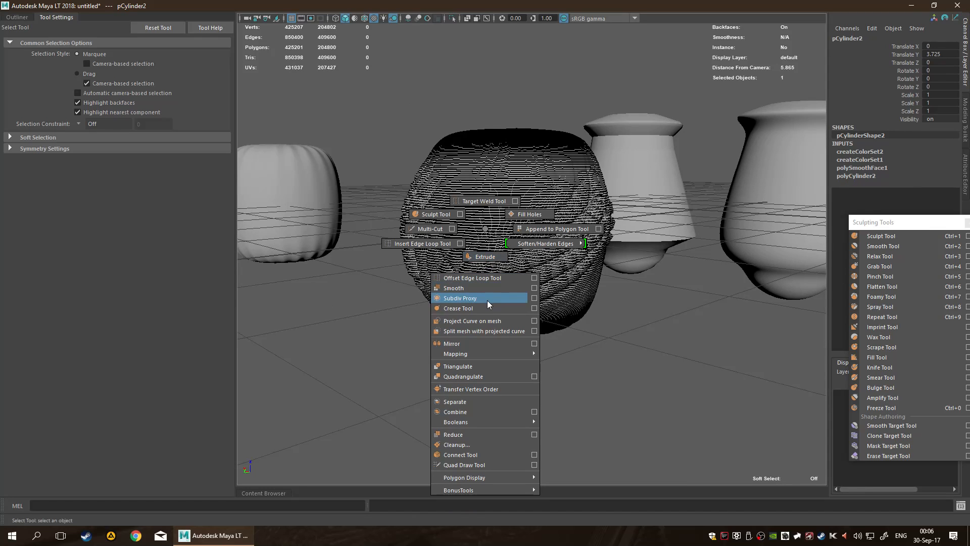
pyautogui.click(502, 290)
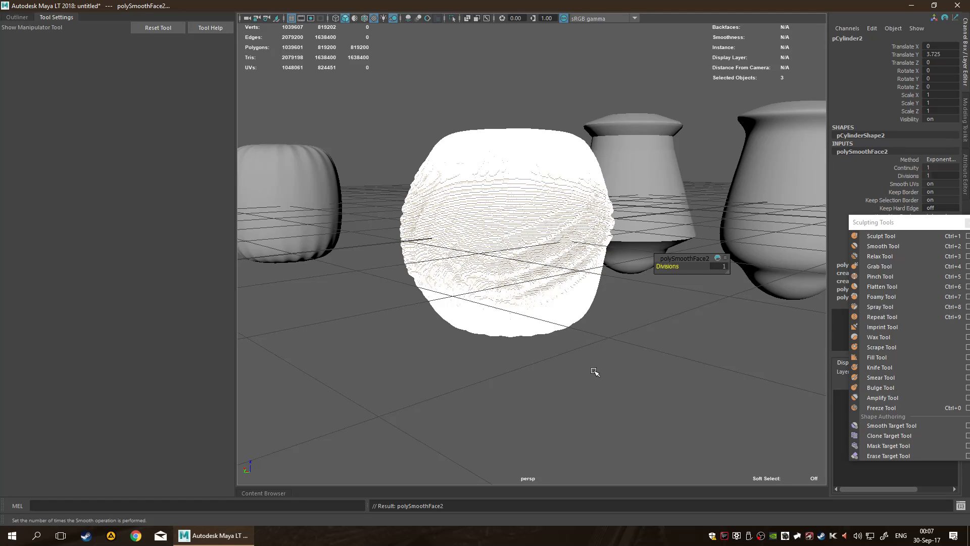
pyautogui.press('q')
pyautogui.click(616, 323)
pyautogui.click(529, 243)
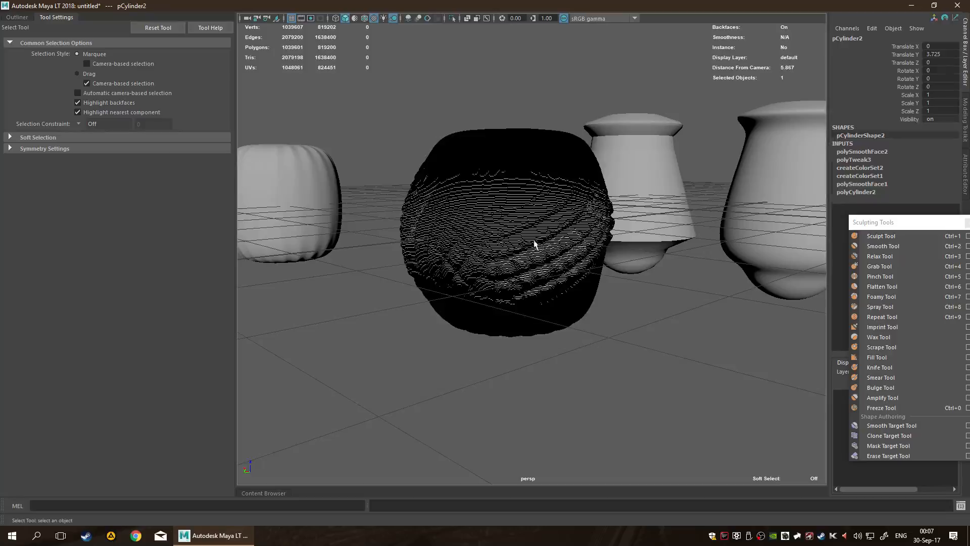
# - Examine the smoothed cylinder's mesh density and stamped detail from several sides
pyautogui.scroll(6, 564, 209)
pyautogui.keyDown('alt'); pyautogui.moveTo(573, 214); pyautogui.dragTo(537, 211); pyautogui.keyUp('alt')
pyautogui.scroll(5, 538, 211)
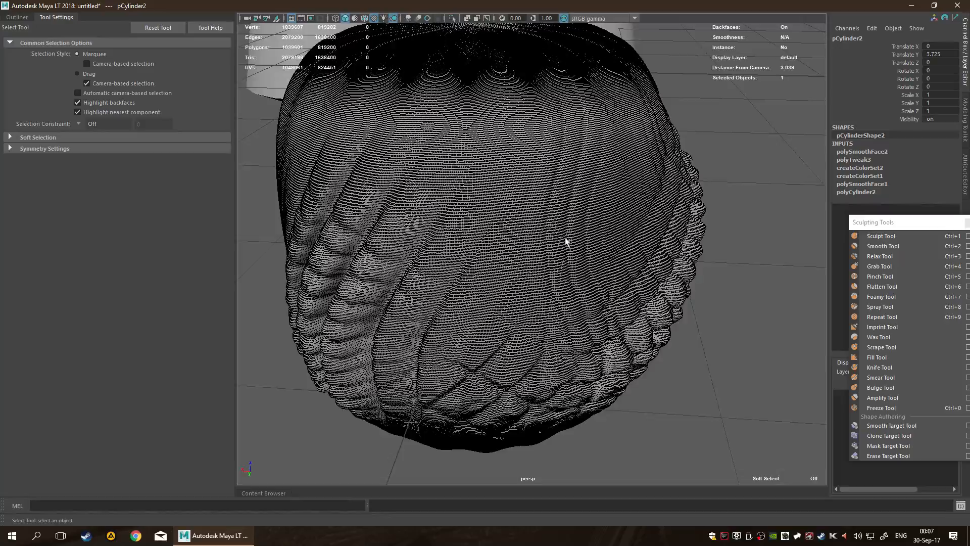
pyautogui.scroll(-4, 429, 113)
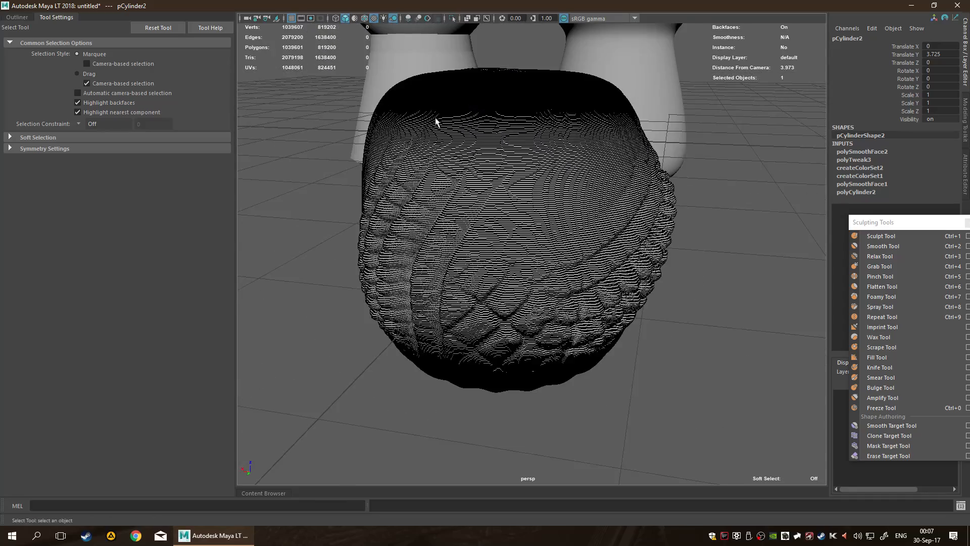
pyautogui.keyDown('alt'); pyautogui.moveTo(601, 251); pyautogui.dragTo(540, 221); pyautogui.keyUp('alt')
pyautogui.scroll(-4, 449, 151)
pyautogui.keyDown('alt'); pyautogui.moveTo(479, 163); pyautogui.dragTo(495, 213); pyautogui.keyUp('alt')
pyautogui.scroll(6, 495, 213)
pyautogui.keyDown('alt'); pyautogui.moveTo(451, 204); pyautogui.dragTo(507, 221, button='middle'); pyautogui.keyUp('alt')
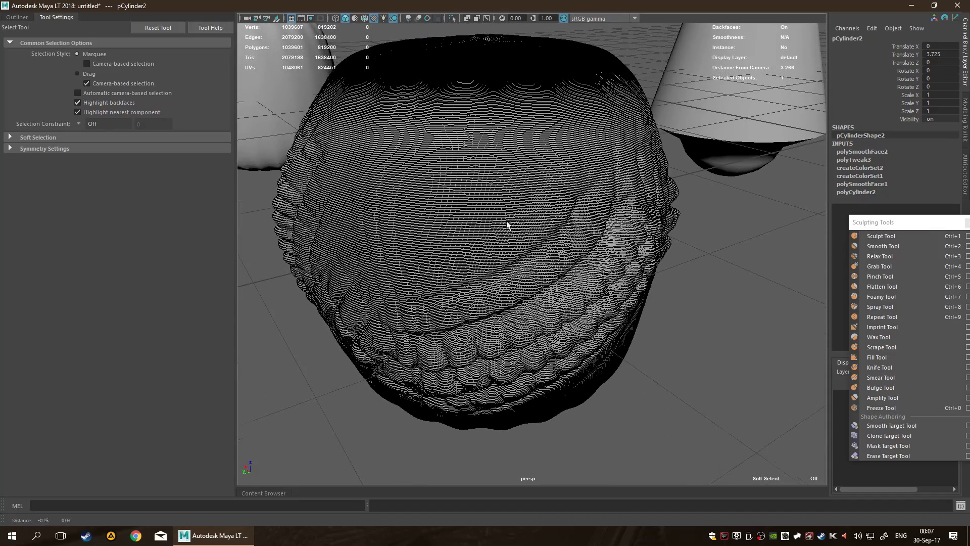
# - Switch to the Flatten Tool, reduce its brush size, lower its strength to 0.135 and try it on the cylinder's front
pyautogui.click(911, 283)
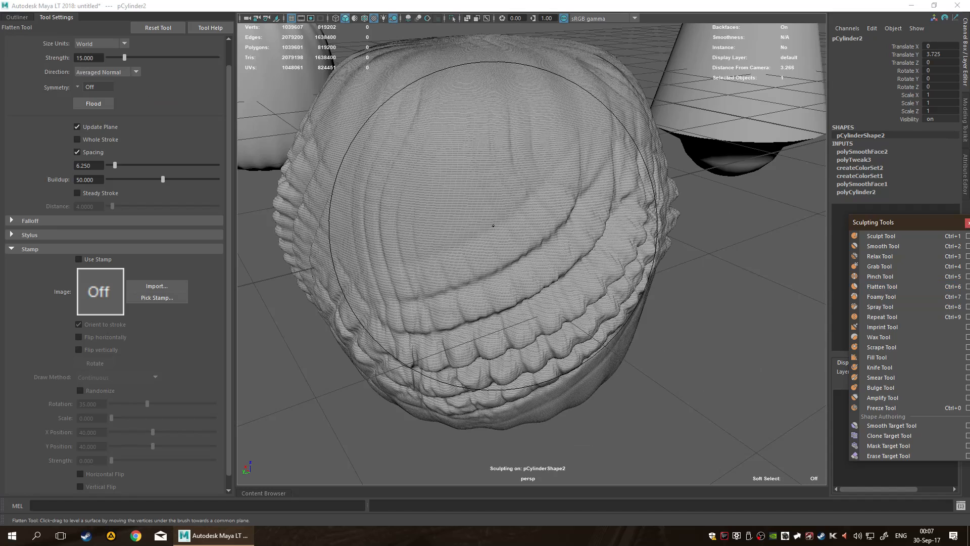
pyautogui.moveTo(492, 226); pyautogui.dragTo(551, 209)
pyautogui.moveTo(617, 197); pyautogui.dragTo(596, 187)
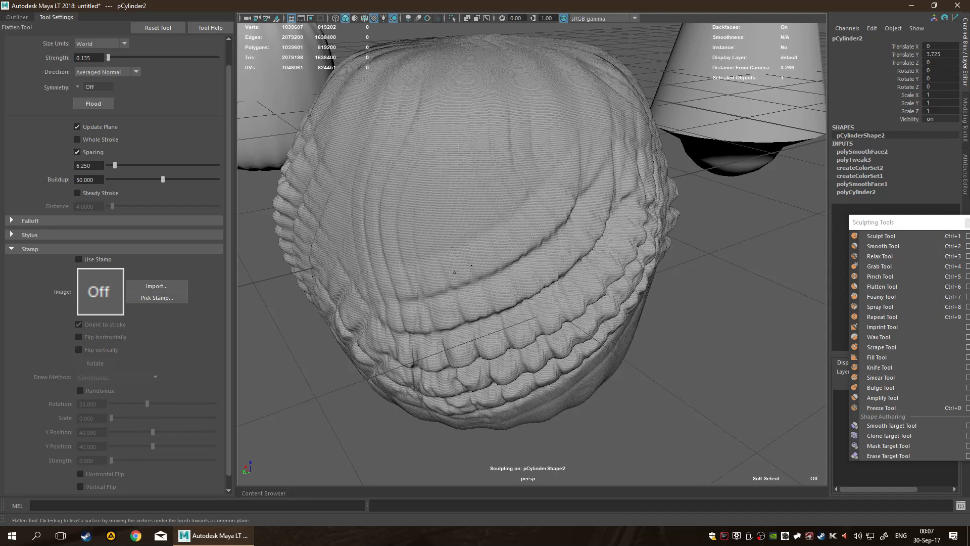
pyautogui.moveTo(427, 236)
pyautogui.mouseDown()
pyautogui.moveTo(491, 236)
pyautogui.moveTo(450, 235)
pyautogui.mouseUp()
pyautogui.moveTo(512, 224); pyautogui.dragTo(512, 219)
# - Raise the Flatten Tool's strength to 1.997 while testing it on the cylinder's stamped surface
pyautogui.moveTo(734, 1); pyautogui.dragTo(721, 1)
pyautogui.moveTo(381, 304); pyautogui.dragTo(470, 12)
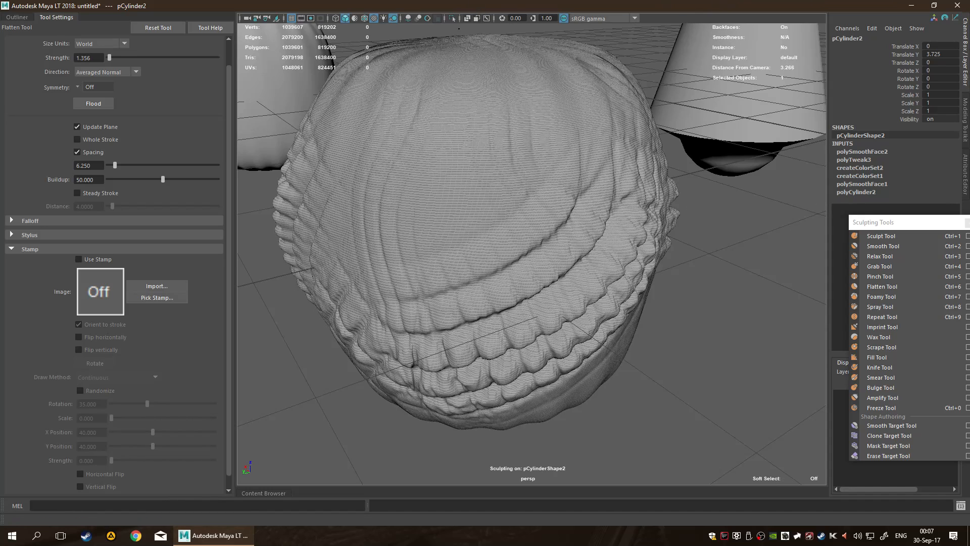
pyautogui.moveTo(424, 260); pyautogui.dragTo(423, 83)
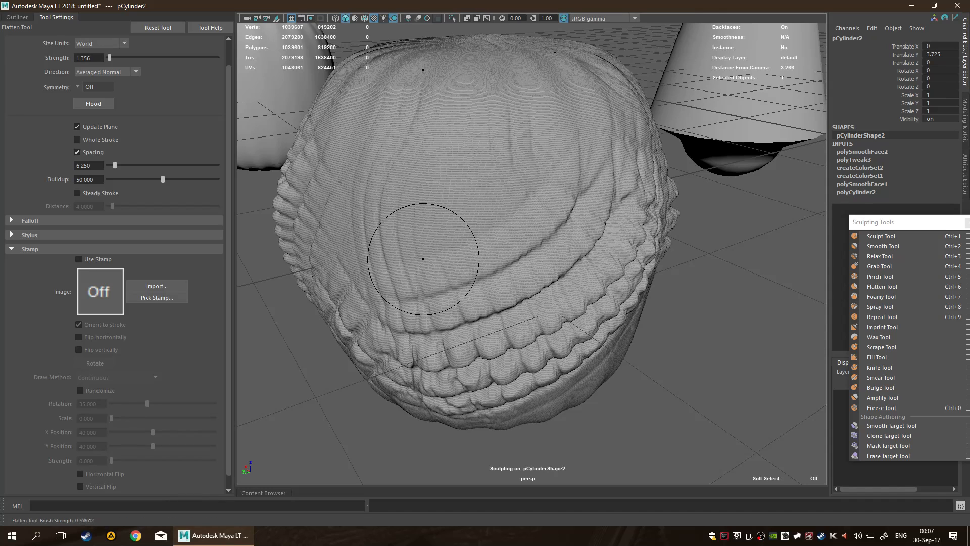
pyautogui.moveTo(423, 23); pyautogui.dragTo(423, 23)
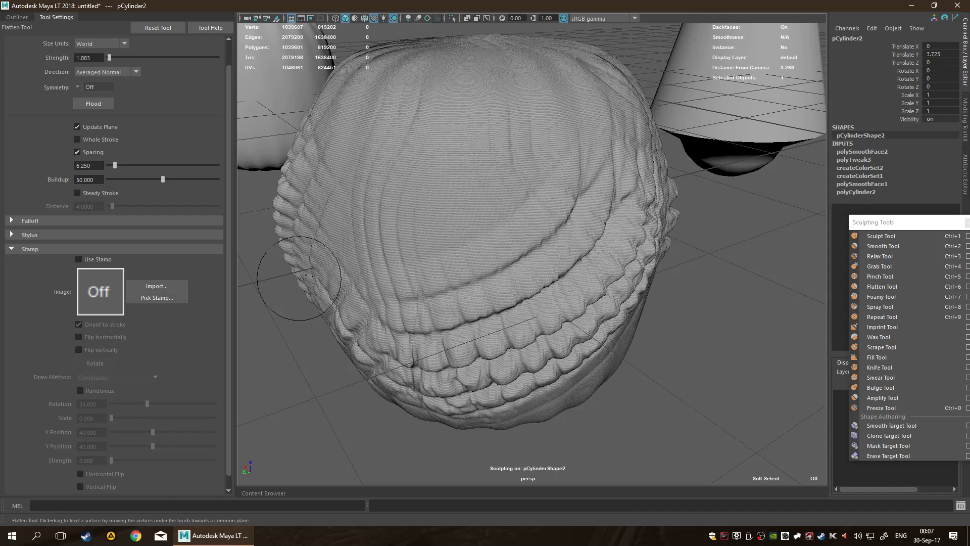
pyautogui.moveTo(434, 230); pyautogui.dragTo(448, 22)
pyautogui.moveTo(563, 317)
pyautogui.keyDown('alt'); pyautogui.mouseDown()
pyautogui.moveTo(513, 335)
pyautogui.moveTo(558, 234)
pyautogui.mouseUp(); pyautogui.keyUp('alt')
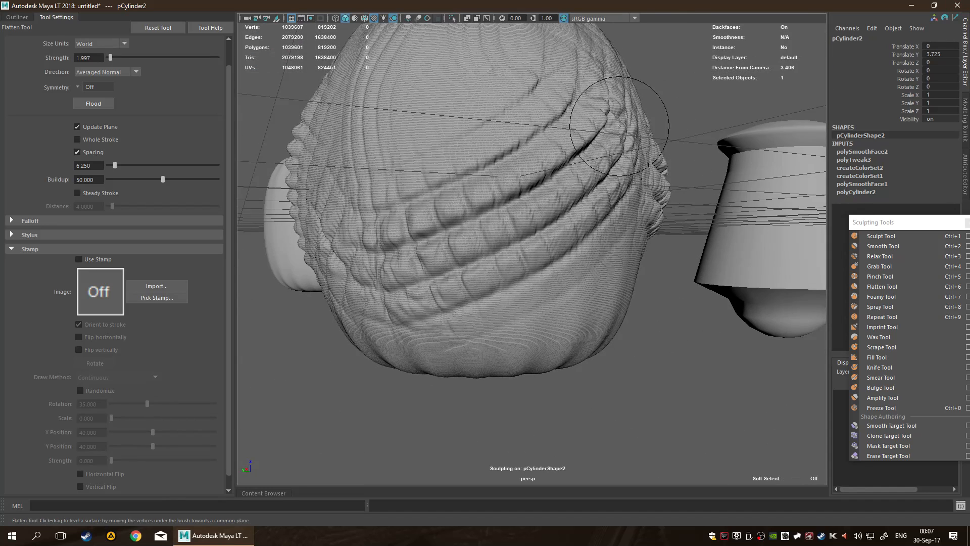
# - Examine the stamped and flattened detail on the cylinder's surface up close and from several sides
pyautogui.keyDown('alt'); pyautogui.moveTo(619, 127); pyautogui.dragTo(513, 199); pyautogui.keyUp('alt')
pyautogui.keyDown('alt'); pyautogui.moveTo(679, 262); pyautogui.dragTo(482, 262); pyautogui.keyUp('alt')
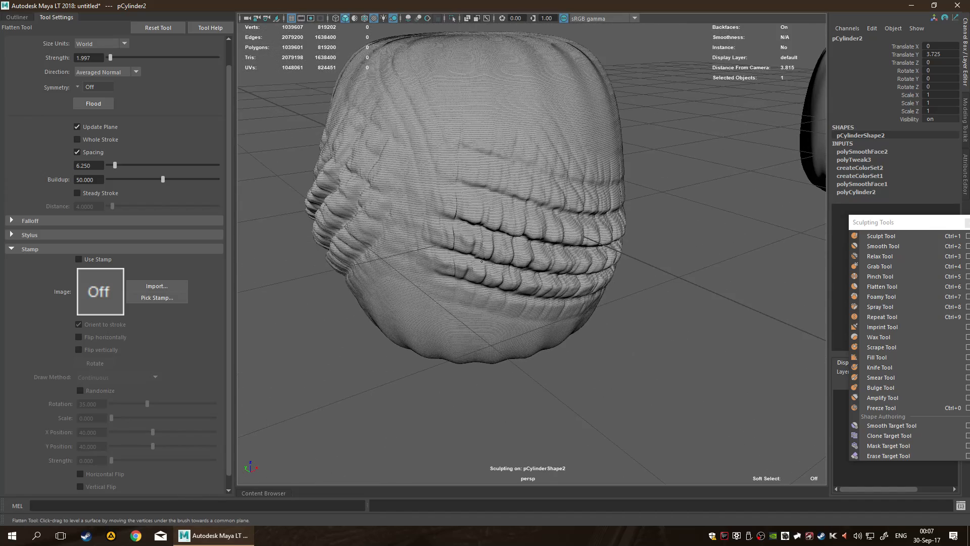
pyautogui.keyDown('alt'); pyautogui.moveTo(590, 269); pyautogui.dragTo(532, 265); pyautogui.keyUp('alt')
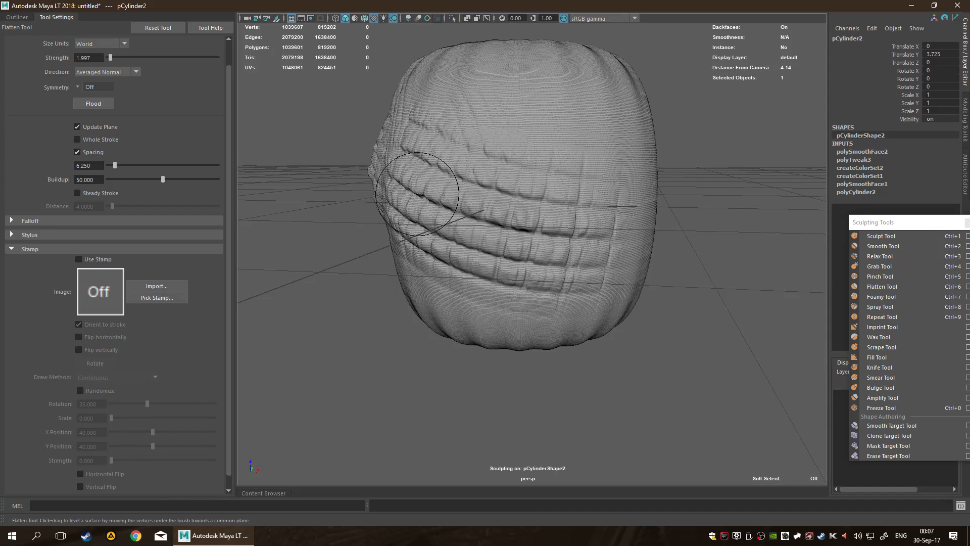
pyautogui.moveTo(455, 192)
pyautogui.keyDown('alt'); pyautogui.mouseDown()
pyautogui.moveTo(543, 182)
pyautogui.moveTo(509, 217)
pyautogui.moveTo(523, 208)
pyautogui.mouseUp(); pyautogui.keyUp('alt')
pyautogui.scroll(-6, 494, 170)
pyautogui.scroll(5, 526, 198)
pyautogui.scroll(3, 528, 195)
pyautogui.keyDown('alt'); pyautogui.moveTo(531, 187); pyautogui.dragTo(534, 132, button='middle'); pyautogui.keyUp('alt')
pyautogui.scroll(5, 495, 94)
pyautogui.scroll(-6, 510, 147)
pyautogui.keyDown('alt'); pyautogui.moveTo(528, 175); pyautogui.dragTo(651, 124, button='middle'); pyautogui.keyUp('alt')
pyautogui.keyDown('alt'); pyautogui.moveTo(617, 205); pyautogui.dragTo(639, 178); pyautogui.keyUp('alt')
pyautogui.scroll(3, 639, 177)
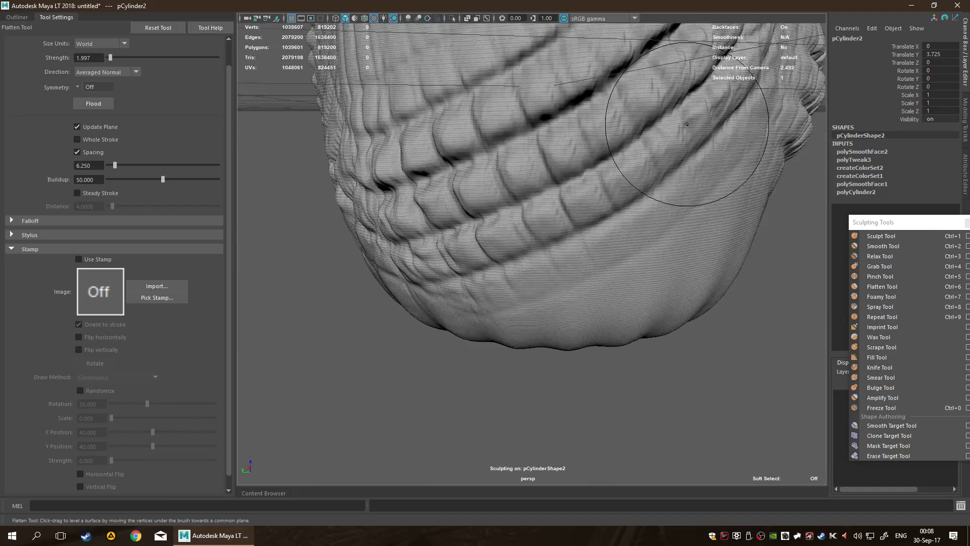
pyautogui.keyDown('alt'); pyautogui.moveTo(687, 124); pyautogui.dragTo(634, 174, button='middle'); pyautogui.keyUp('alt')
pyautogui.scroll(4, 586, 187)
pyautogui.scroll(-4, 515, 212)
pyautogui.scroll(-3, 565, 162)
pyautogui.keyDown('alt'); pyautogui.moveTo(621, 156); pyautogui.dragTo(473, 209); pyautogui.keyUp('alt')
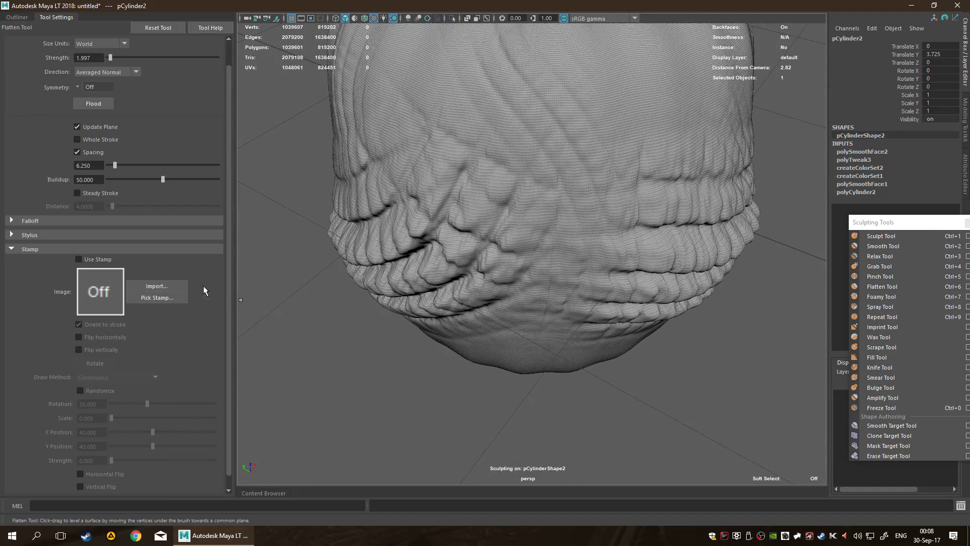
pyautogui.scroll(-3, 584, 228)
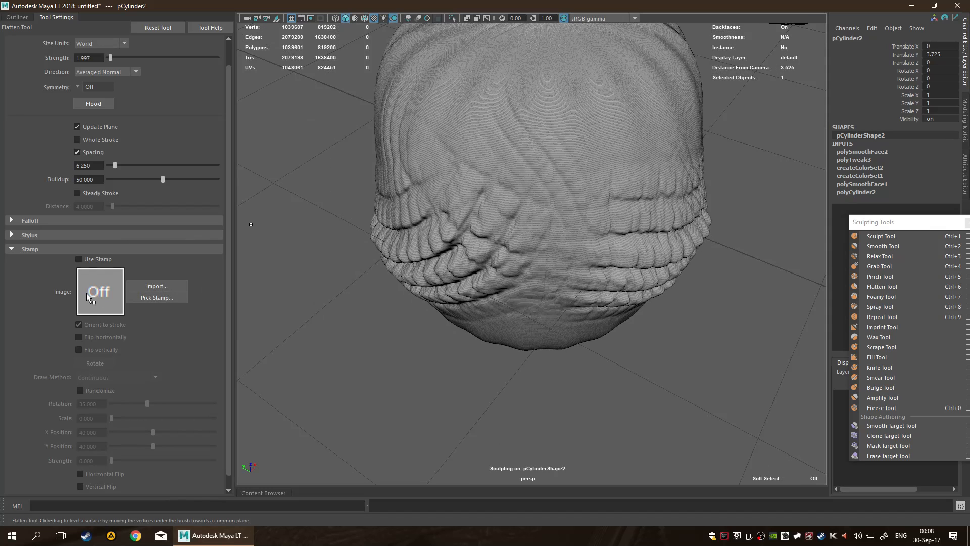
# - Assign the bw_leafVein.tif sculpting stamp to the Flatten Tool
pyautogui.click(147, 298)
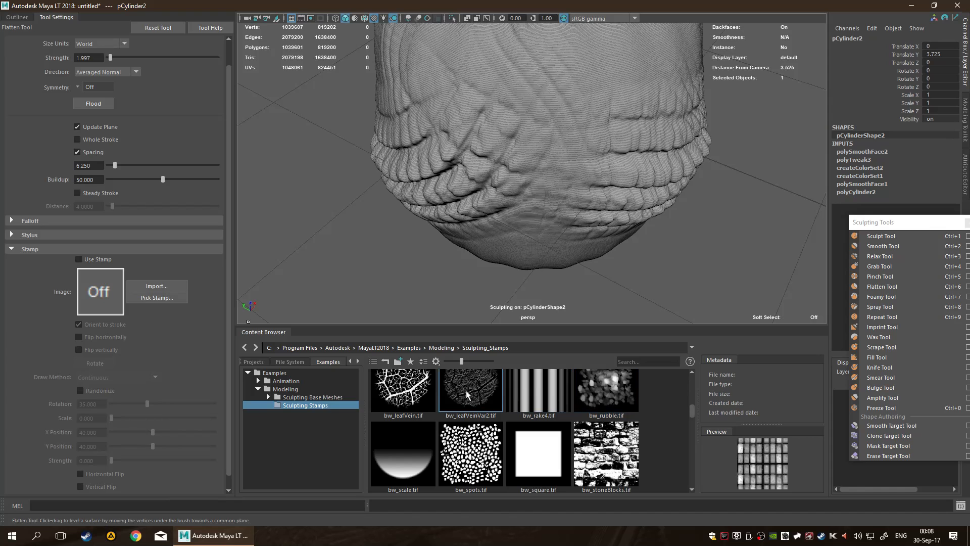
pyautogui.click(402, 390)
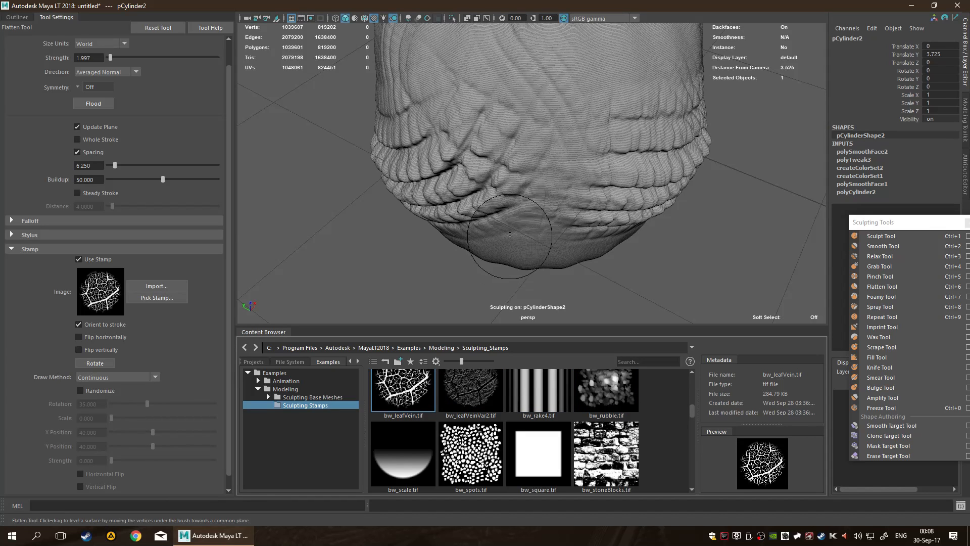
pyautogui.scroll(-3, 565, 200)
pyautogui.keyDown('alt'); pyautogui.moveTo(558, 213); pyautogui.dragTo(559, 156); pyautogui.keyUp('alt')
pyautogui.keyDown('alt'); pyautogui.moveTo(558, 156); pyautogui.dragTo(508, 226, button='middle'); pyautogui.keyUp('alt')
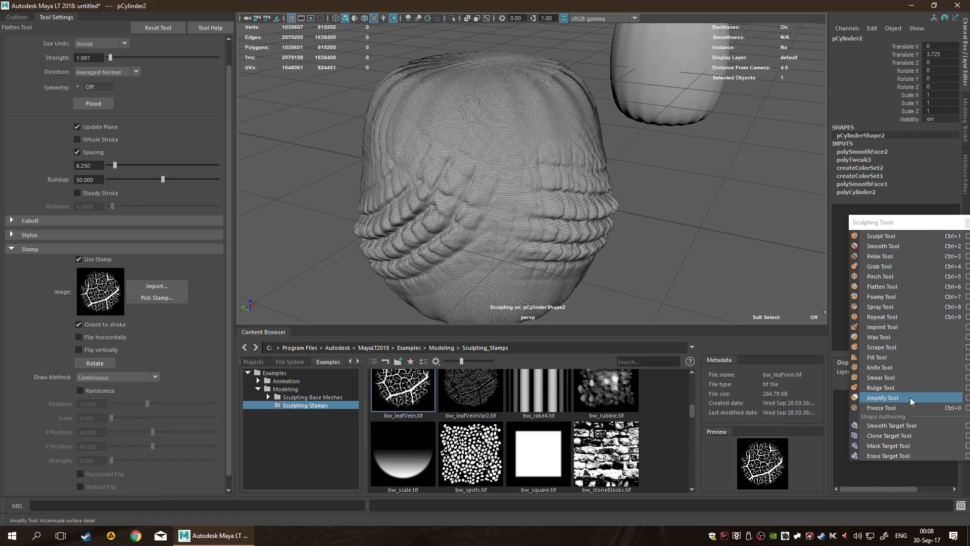
# - Switch to the Wax Tool, assign it the bw_leafVein.tif stamp and close the stamp browser
pyautogui.click(902, 335)
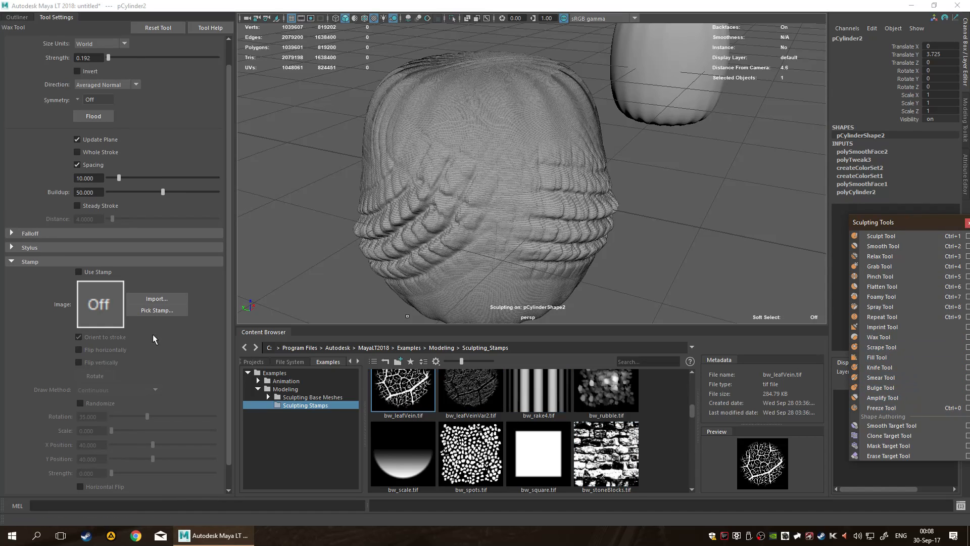
pyautogui.moveTo(399, 387); pyautogui.dragTo(100, 310)
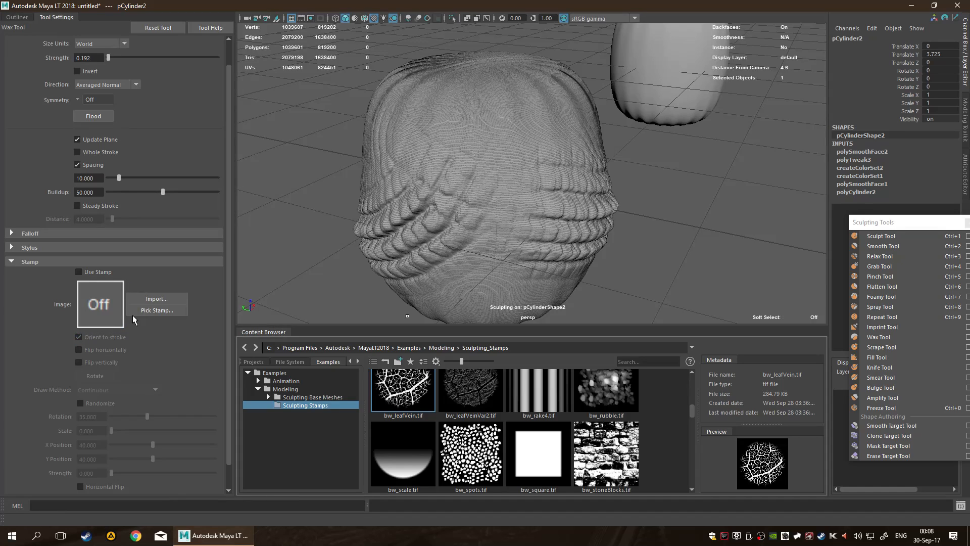
pyautogui.click(422, 388)
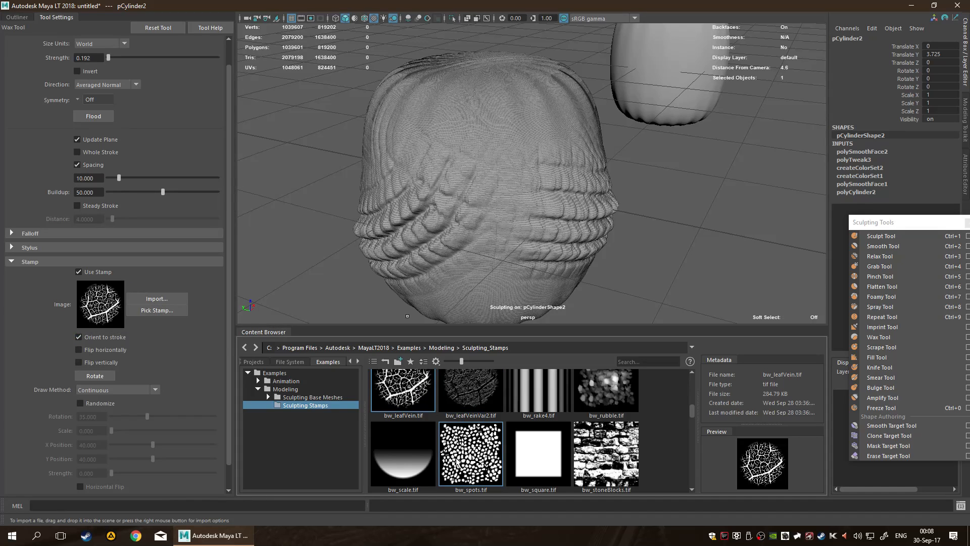
pyautogui.click(269, 332)
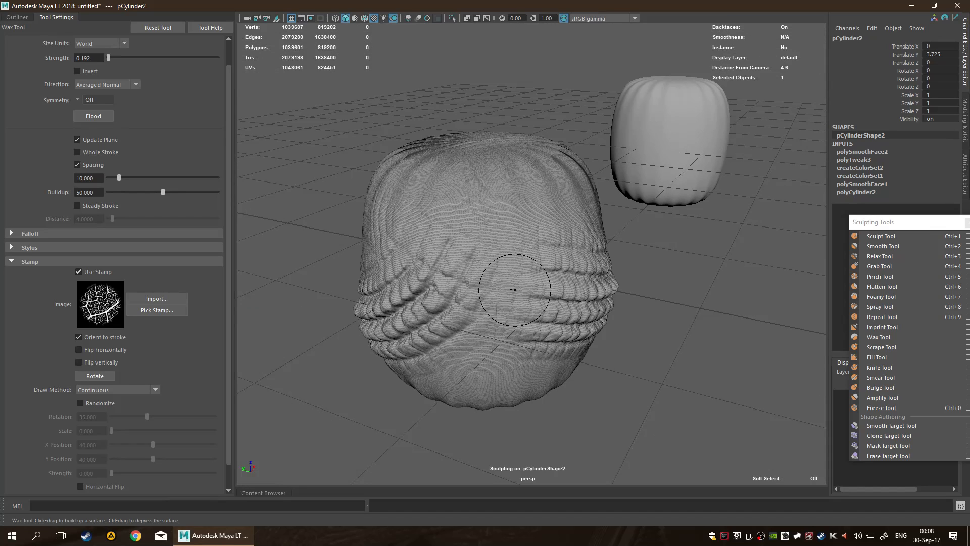
# - Try the Wax Tool with the leaf vein stamp down the cylinder's front and undo the test strokes
pyautogui.moveTo(477, 215); pyautogui.dragTo(525, 375)
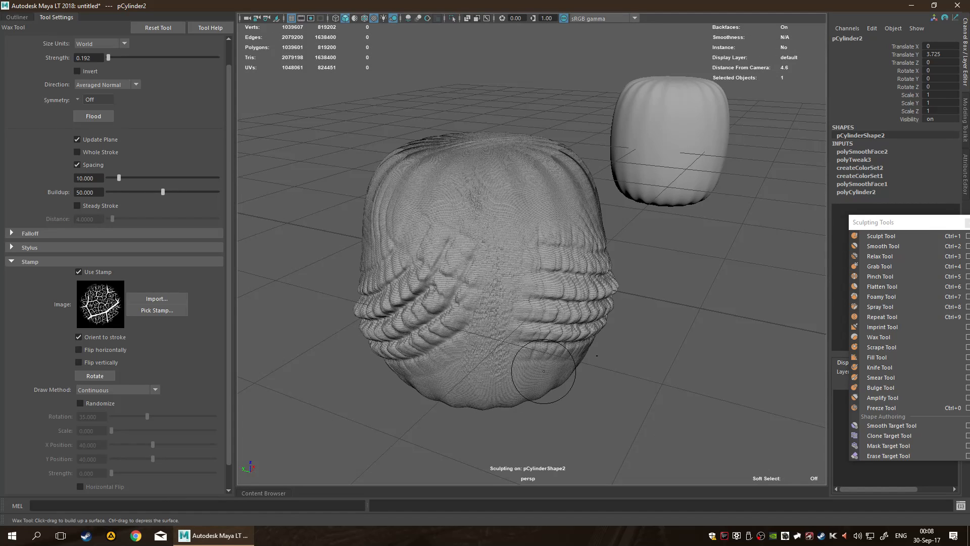
pyautogui.hotkey('ctrl', 'z')
pyautogui.scroll(4, 530, 350)
pyautogui.scroll(-2, 557, 313)
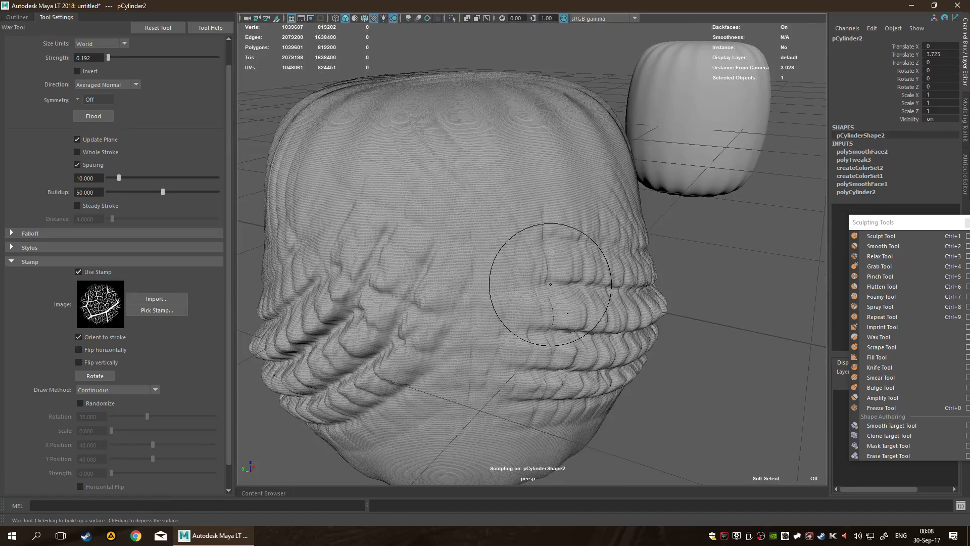
pyautogui.keyDown('alt'); pyautogui.moveTo(562, 293); pyautogui.dragTo(457, 290, button='middle'); pyautogui.keyUp('alt')
pyautogui.moveTo(457, 291)
pyautogui.keyDown('alt'); pyautogui.mouseDown()
pyautogui.moveTo(377, 297)
pyautogui.moveTo(509, 222)
pyautogui.mouseUp(); pyautogui.keyUp('alt')
pyautogui.scroll(2, 463, 298)
pyautogui.hotkey('ctrl', 'z')
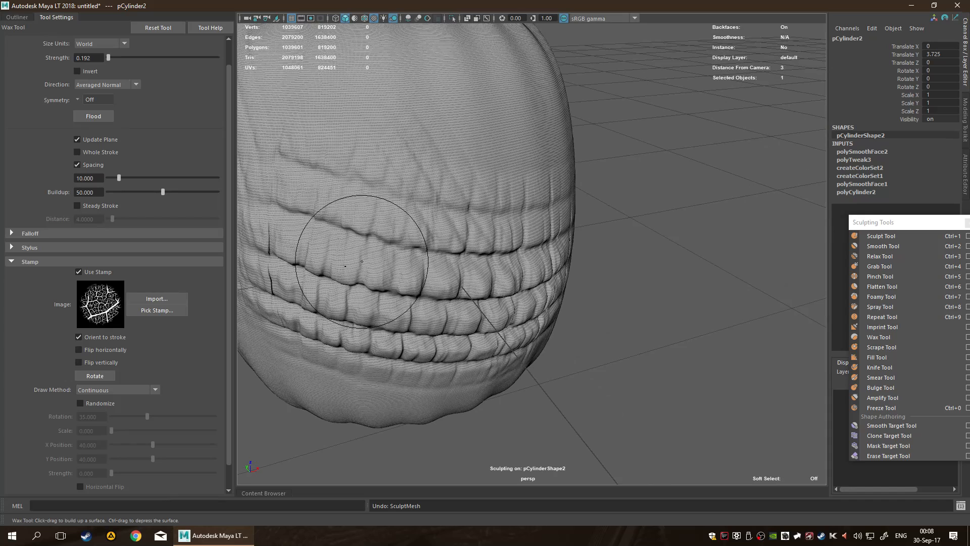
pyautogui.rightClick(423, 237)
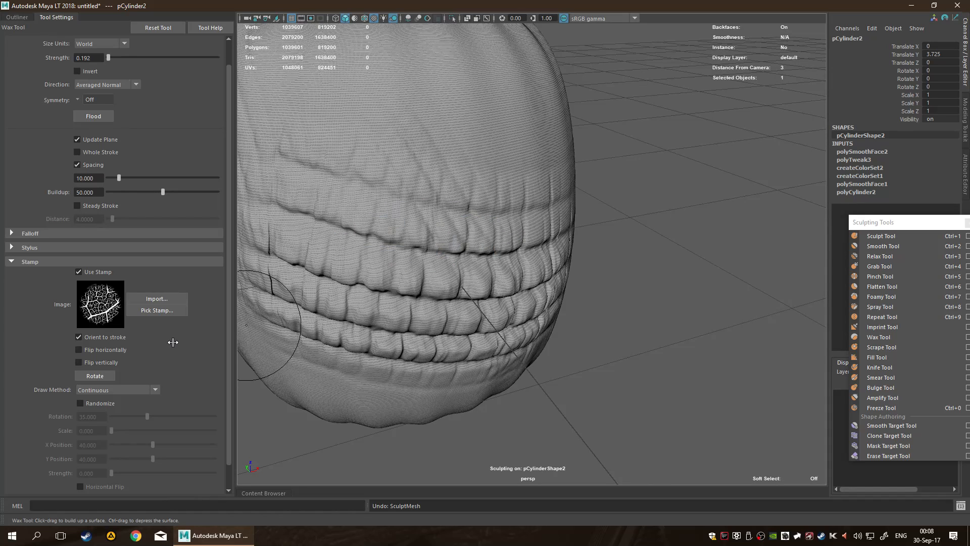
# - Try the leaf vein stamp across the ridges with and without Randomize, undoing each test stroke
pyautogui.scroll(-2, 168, 375)
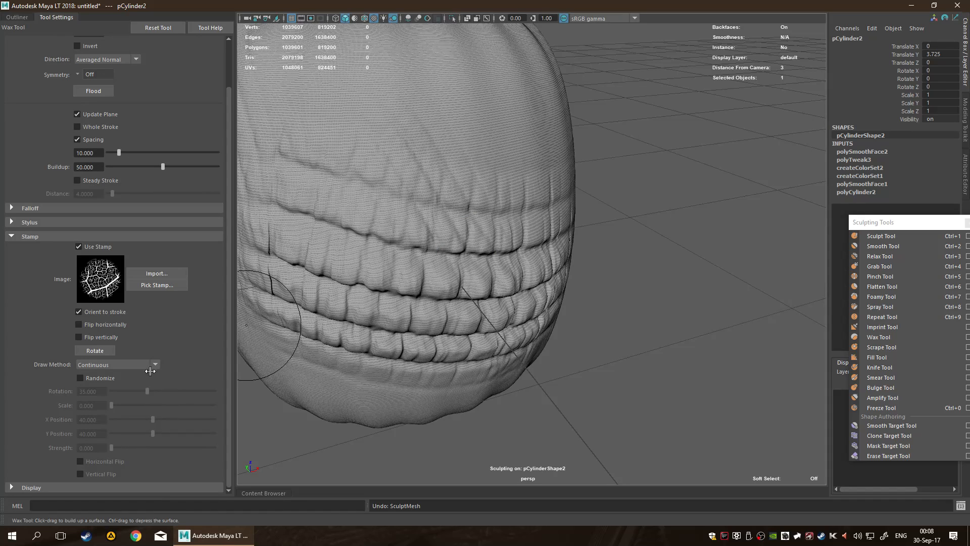
pyautogui.click(87, 378)
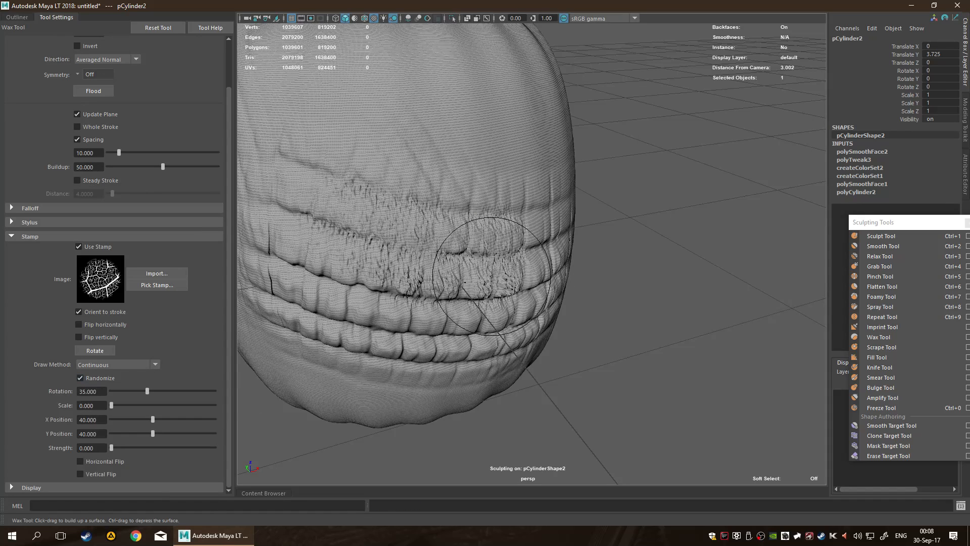
pyautogui.click(79, 378)
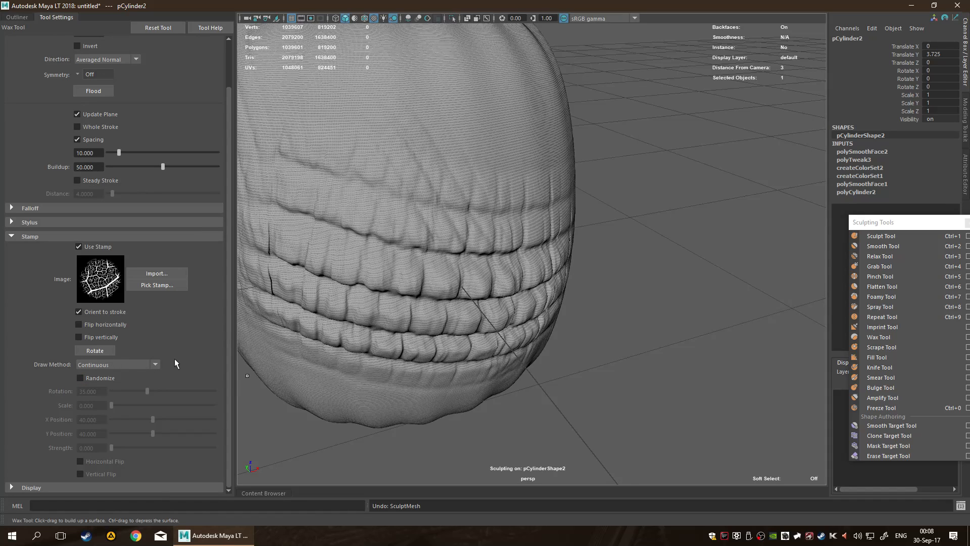
pyautogui.scroll(4, 124, 354)
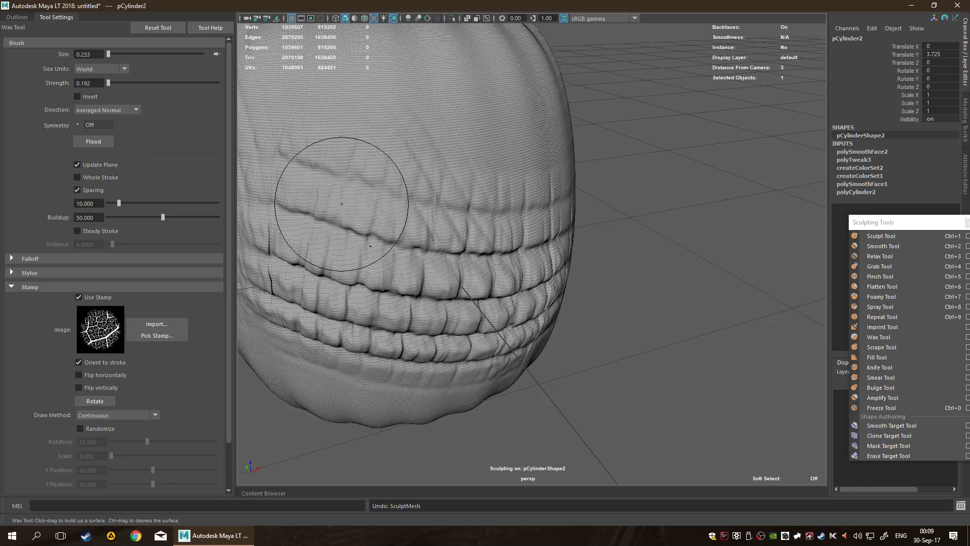
pyautogui.moveTo(336, 191)
pyautogui.mouseDown()
pyautogui.moveTo(359, 221)
pyautogui.moveTo(494, 229)
pyautogui.mouseUp()
pyautogui.hotkey('ctrl', 'z')
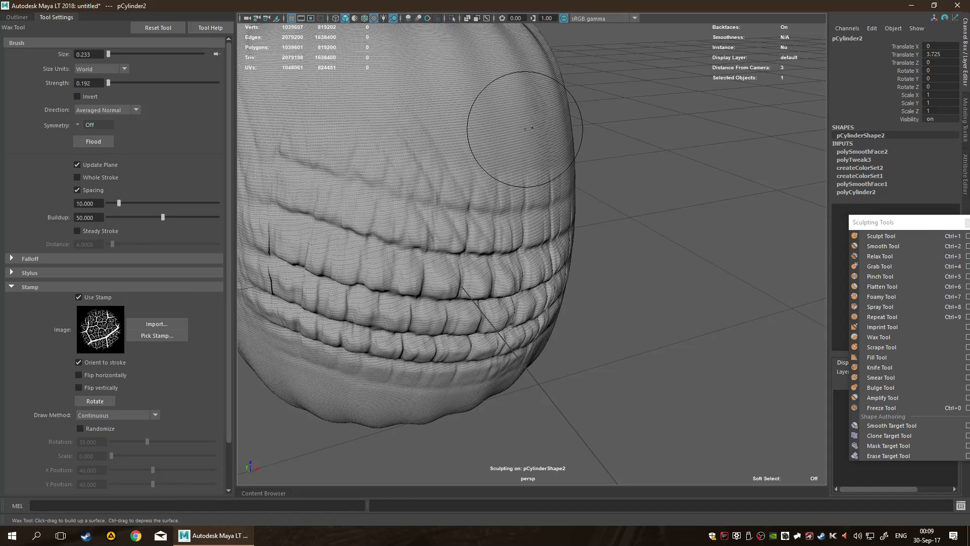
# - Wax a short leaf vein stroke above the cylinder's ridges and check the stamp's draw method choices
pyautogui.moveTo(353, 124); pyautogui.dragTo(389, 126)
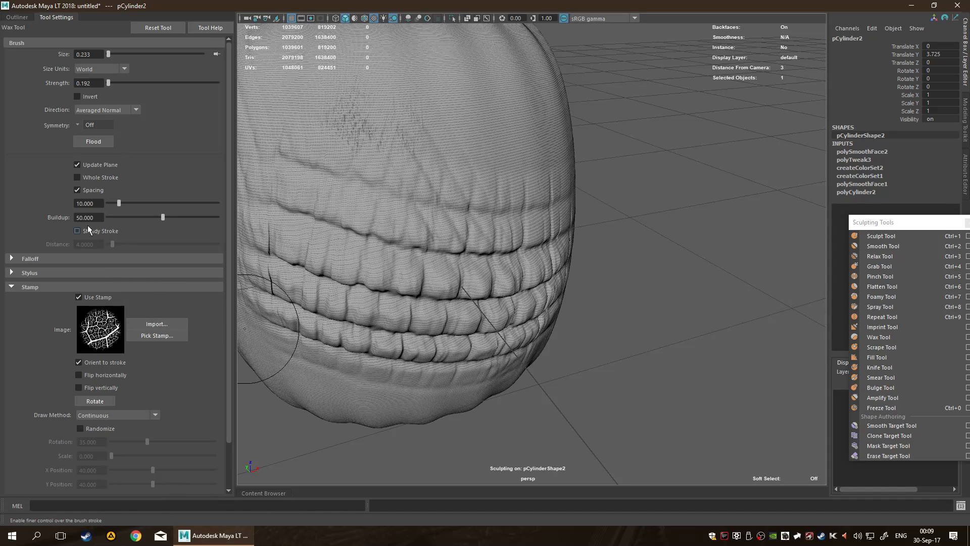
pyautogui.scroll(-3, 105, 189)
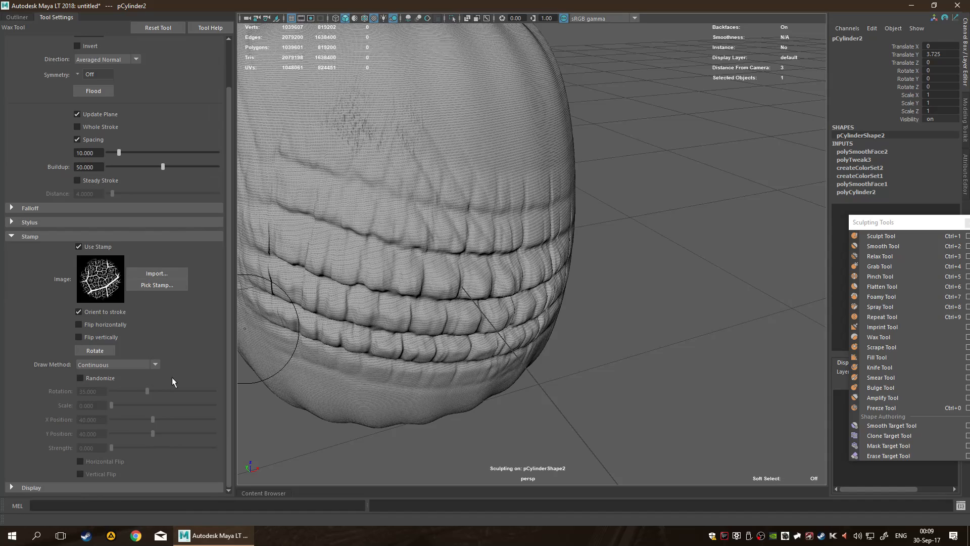
pyautogui.click(151, 367)
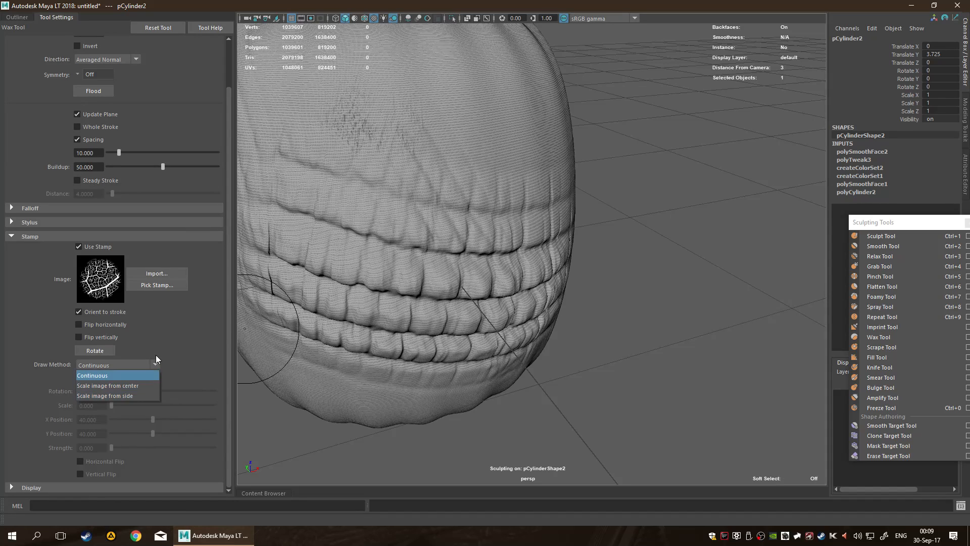
pyautogui.click(168, 345)
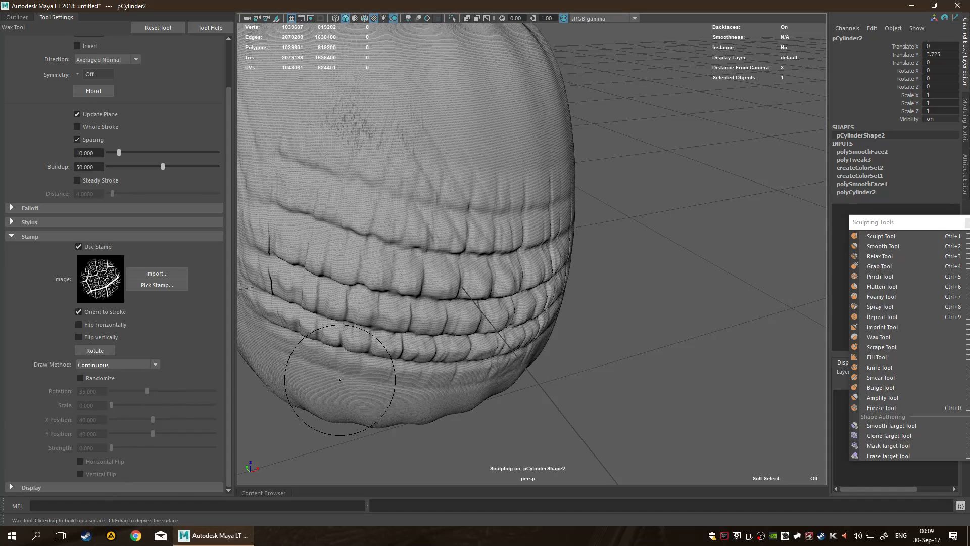
# - Collapse the tool settings to enlarge the viewport and move the floating Sculpting Tools list clear of the layer editor
pyautogui.click(64, 17)
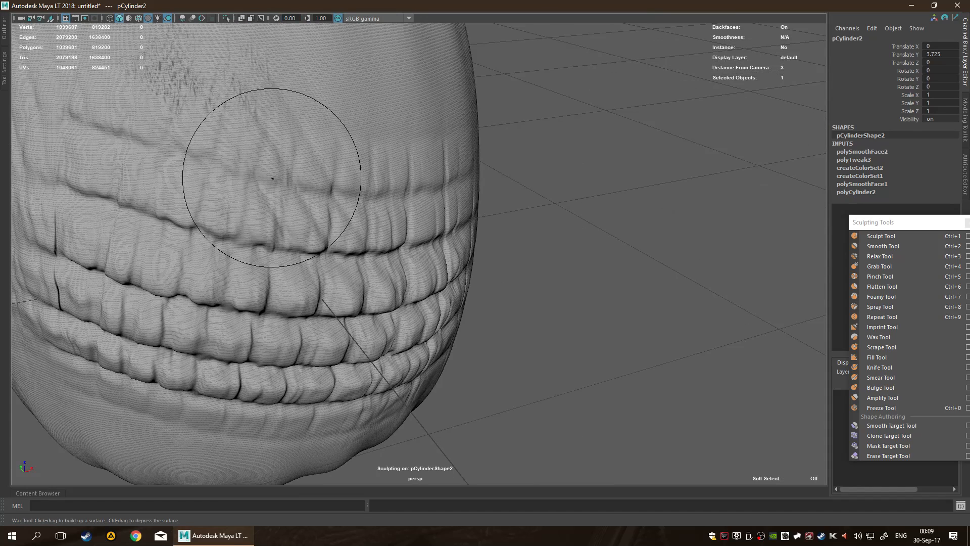
pyautogui.scroll(-5, 298, 200)
pyautogui.keyDown('alt'); pyautogui.moveTo(329, 208); pyautogui.dragTo(439, 221, button='middle'); pyautogui.keyUp('alt')
pyautogui.scroll(3, 438, 221)
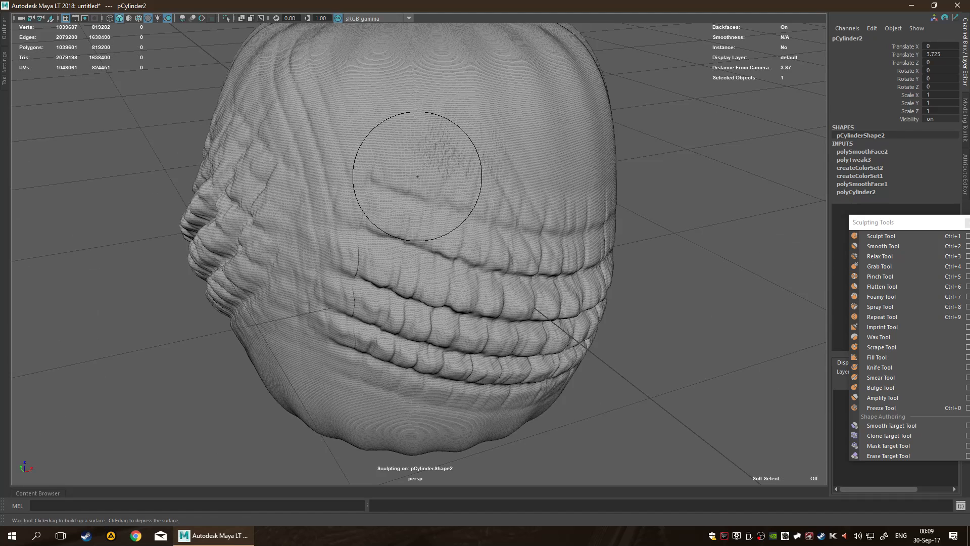
pyautogui.keyDown('alt'); pyautogui.moveTo(418, 170); pyautogui.dragTo(412, 195); pyautogui.keyUp('alt')
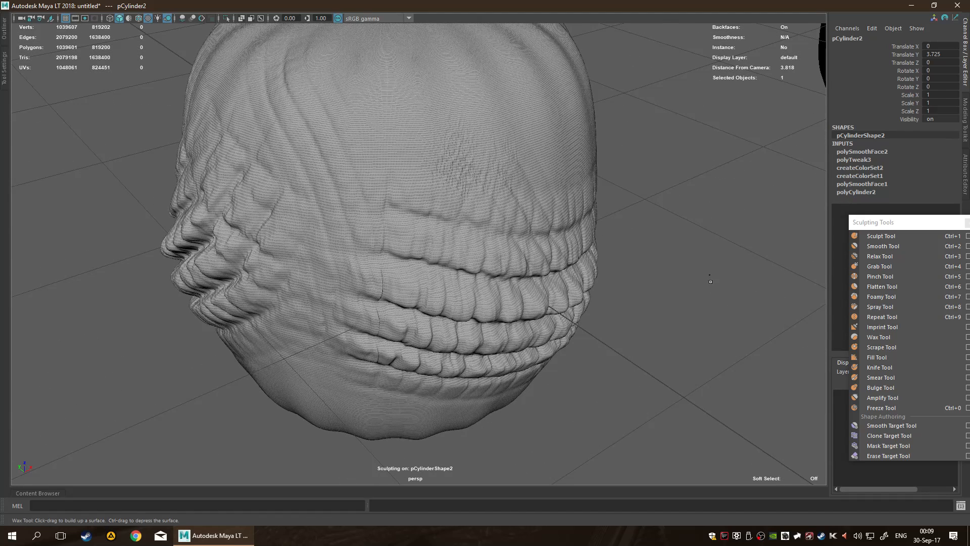
pyautogui.moveTo(929, 226)
pyautogui.mouseDown()
pyautogui.moveTo(720, 125)
pyautogui.moveTo(72, 180)
pyautogui.mouseUp()
pyautogui.scroll(3, 783, 283)
pyautogui.scroll(-5, 394, 210)
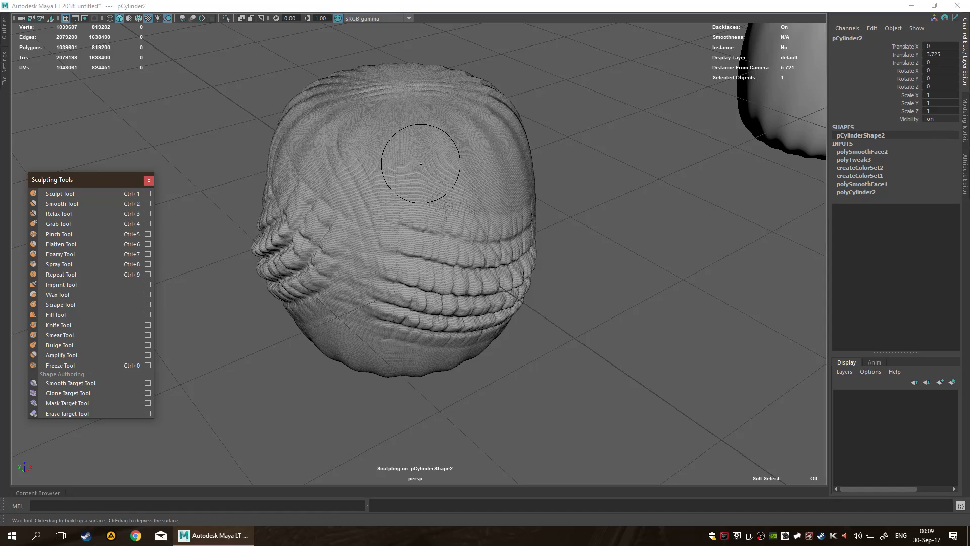
# - Examine the whole sculpted cylinder from above and all around, and compare it with the neighbouring smooth models
pyautogui.moveTo(411, 170)
pyautogui.keyDown('alt'); pyautogui.mouseDown()
pyautogui.moveTo(429, 209)
pyautogui.moveTo(389, 133)
pyautogui.moveTo(453, 181)
pyautogui.moveTo(289, 158)
pyautogui.moveTo(350, 147)
pyautogui.mouseUp(); pyautogui.keyUp('alt')
pyautogui.scroll(-3, 428, 217)
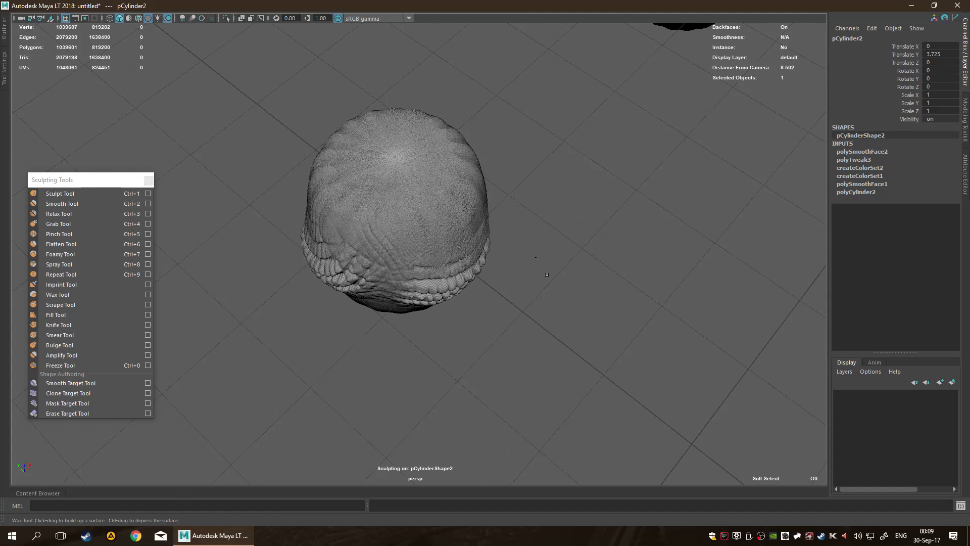
pyautogui.keyDown('alt'); pyautogui.moveTo(443, 204); pyautogui.dragTo(418, 288); pyautogui.keyUp('alt')
pyautogui.keyDown('alt'); pyautogui.moveTo(520, 266); pyautogui.dragTo(444, 292); pyautogui.keyUp('alt')
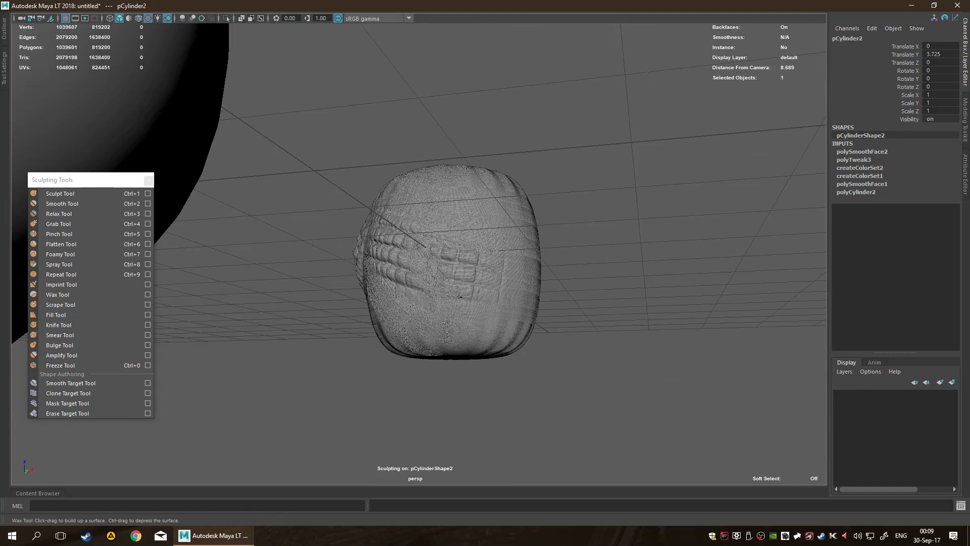
pyautogui.keyDown('alt'); pyautogui.moveTo(451, 210); pyautogui.dragTo(526, 234); pyautogui.keyUp('alt')
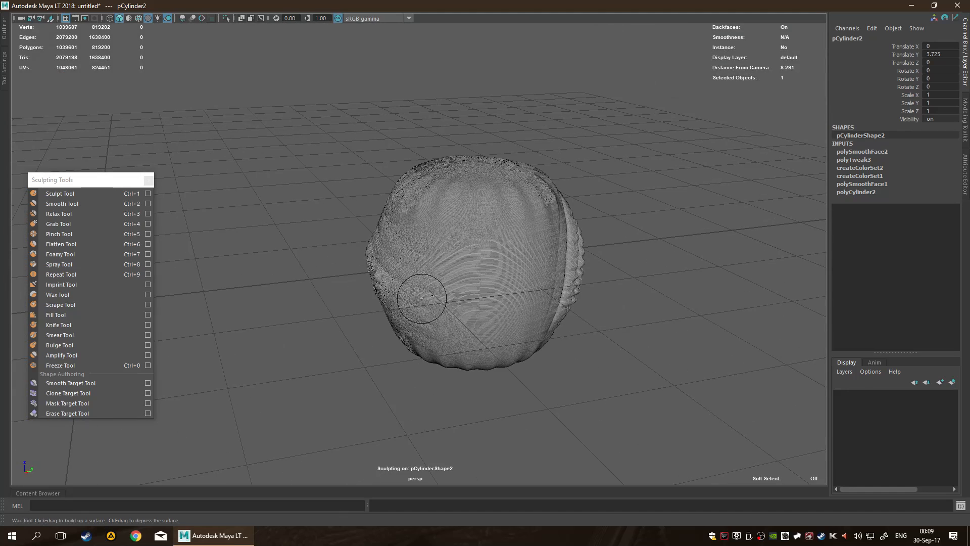
pyautogui.keyDown('alt'); pyautogui.moveTo(418, 300); pyautogui.dragTo(424, 263); pyautogui.keyUp('alt')
pyautogui.keyDown('alt'); pyautogui.moveTo(565, 266); pyautogui.dragTo(450, 272); pyautogui.keyUp('alt')
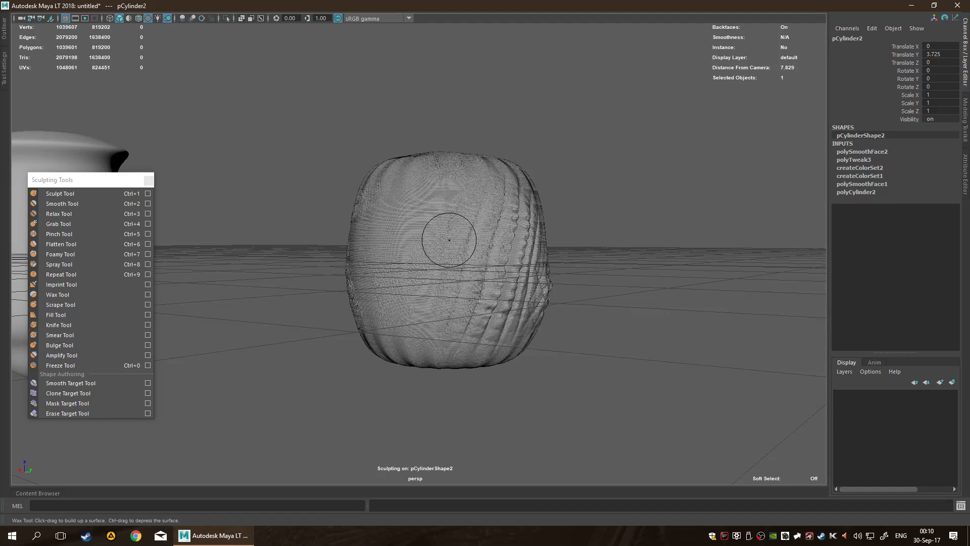
pyautogui.keyDown('alt'); pyautogui.moveTo(449, 241); pyautogui.dragTo(522, 275); pyautogui.keyUp('alt')
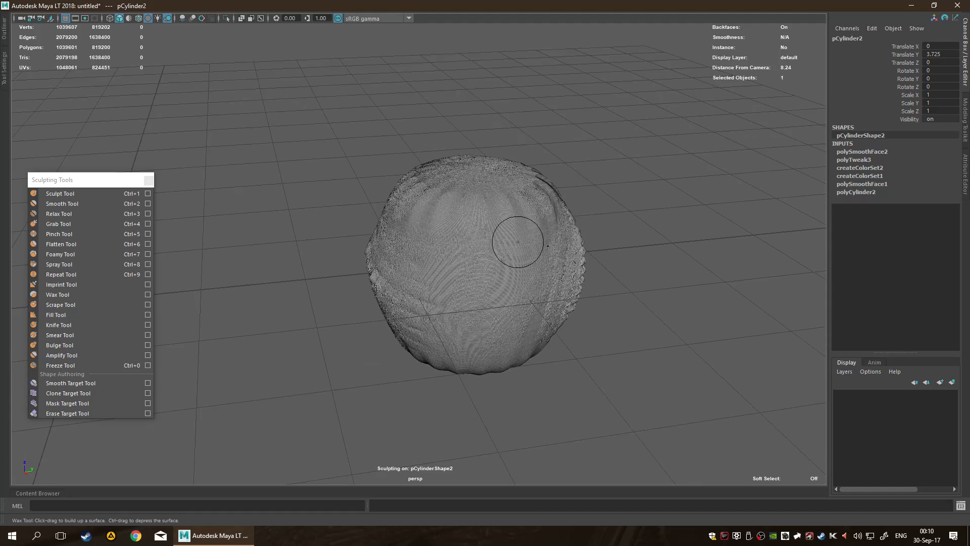
pyautogui.keyDown('alt'); pyautogui.moveTo(564, 243); pyautogui.dragTo(469, 239); pyautogui.keyUp('alt')
pyautogui.scroll(-5, 468, 238)
pyautogui.moveTo(469, 239)
pyautogui.keyDown('alt'); pyautogui.mouseDown(button='middle')
pyautogui.moveTo(551, 313)
pyautogui.moveTo(506, 249)
pyautogui.mouseUp(button='middle'); pyautogui.keyUp('alt')
pyautogui.scroll(2, 550, 313)
pyautogui.scroll(2, 506, 249)
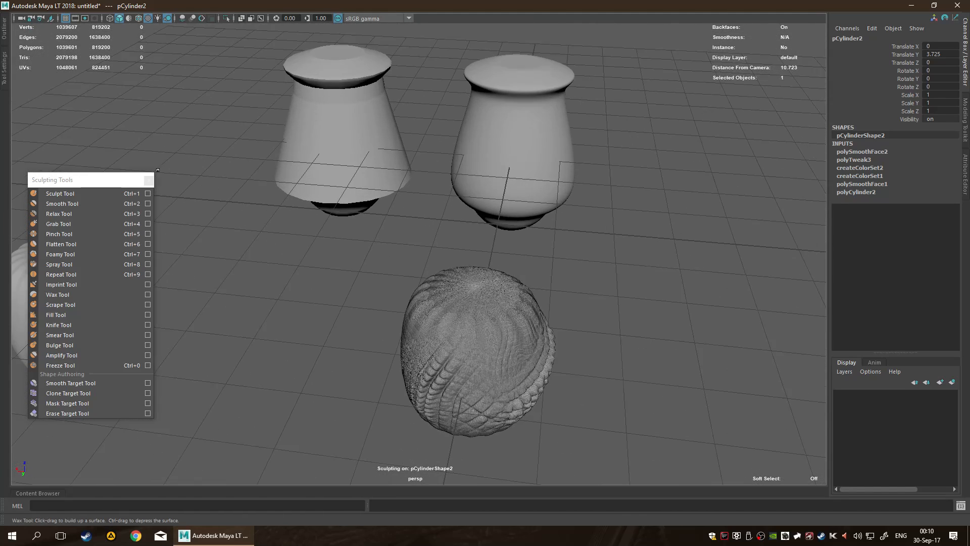
# - Leave the sculpting tool, delete the sculpted cylinder and close the floating Sculpting Tools list
pyautogui.press('q')
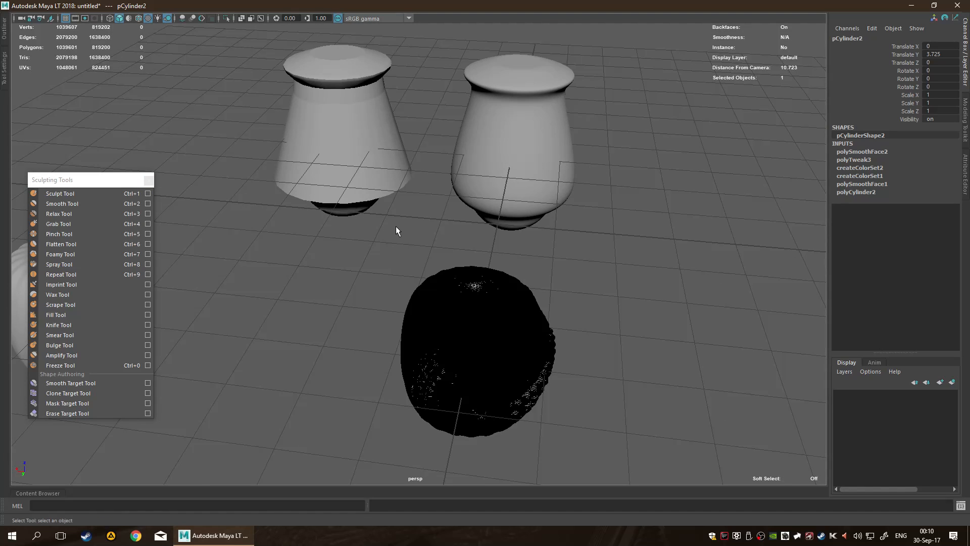
pyautogui.click(440, 253)
pyautogui.click(509, 335)
pyautogui.press('Delete')
pyautogui.click(146, 179)
# - Frame the tapered faceted cylinder closely and switch it to edge selection
pyautogui.keyDown('alt'); pyautogui.moveTo(310, 231); pyautogui.dragTo(404, 307, button='middle'); pyautogui.keyUp('alt')
pyautogui.click(431, 183)
pyautogui.press('f')
pyautogui.keyDown('alt'); pyautogui.moveTo(435, 273); pyautogui.dragTo(464, 267); pyautogui.keyUp('alt')
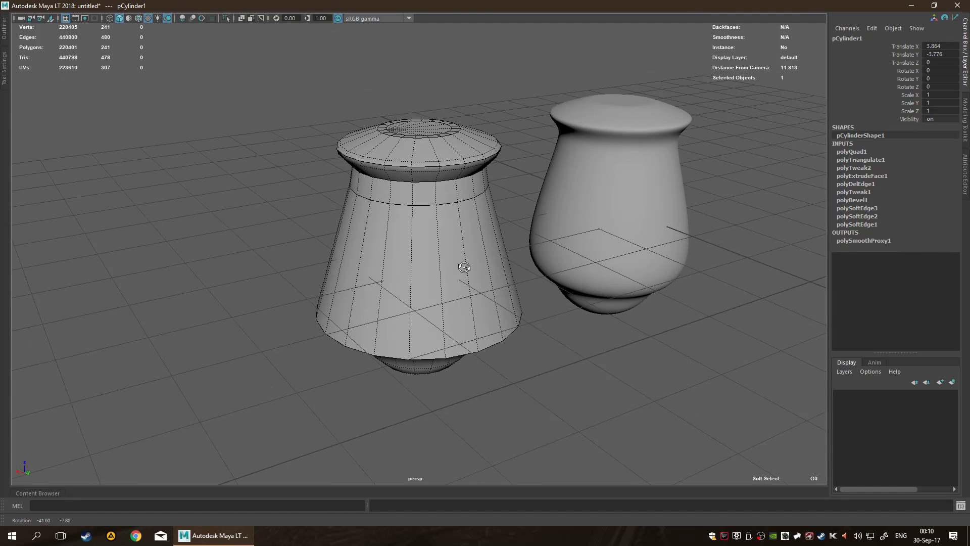
pyautogui.scroll(5, 375, 249)
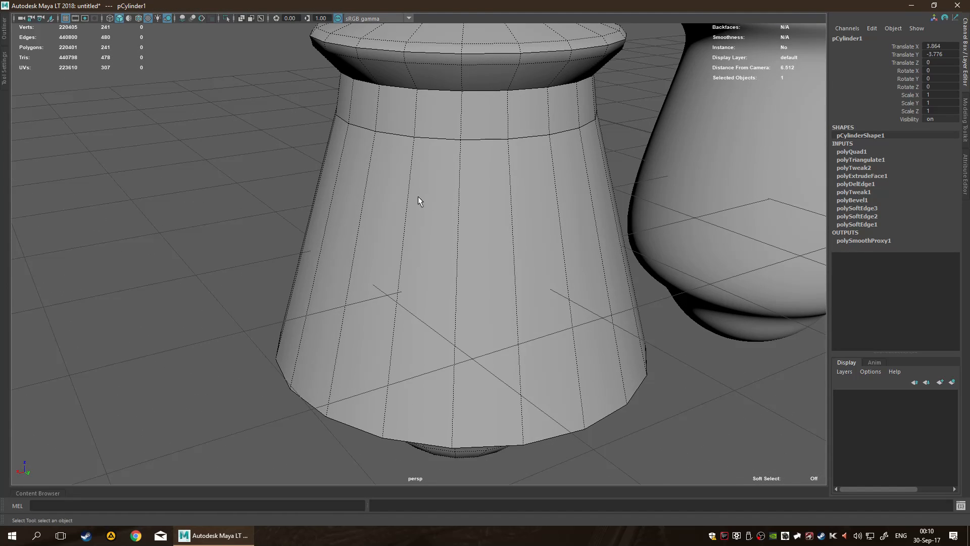
pyautogui.keyDown('alt'); pyautogui.moveTo(362, 199); pyautogui.dragTo(525, 197); pyautogui.keyUp('alt')
pyautogui.press('space')
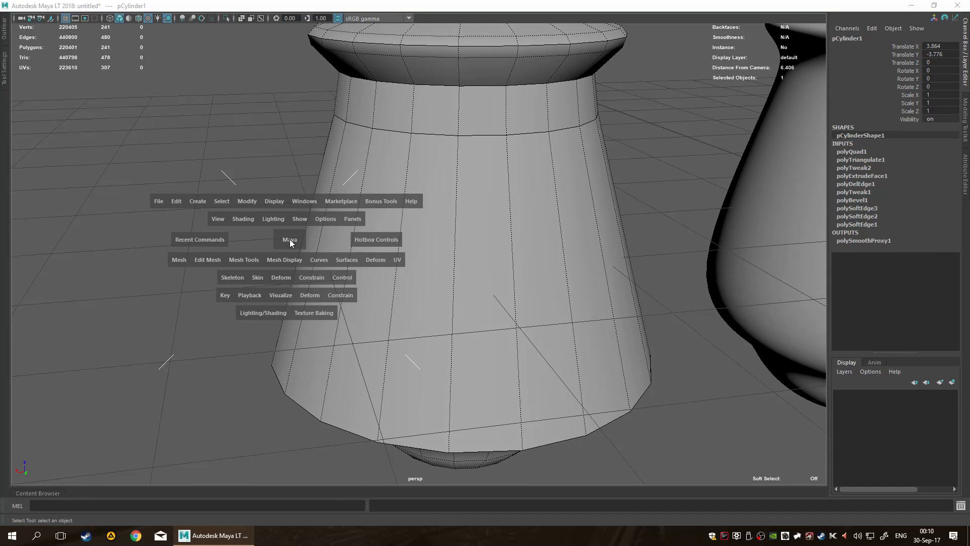
pyautogui.moveTo(505, 198); pyautogui.dragTo(505, 172, button='right')
pyautogui.click(287, 222)
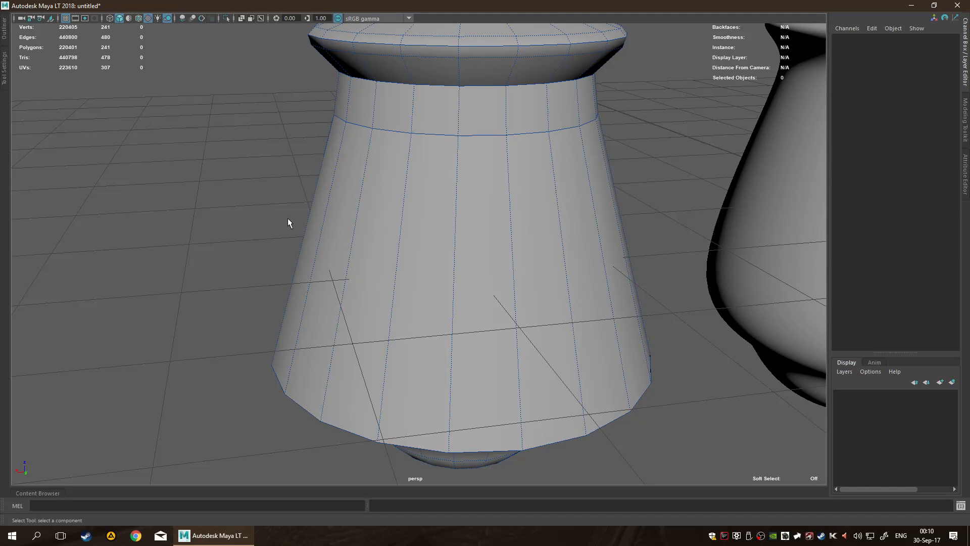
# - Select the ring of vertical edges around the tapered body, try Connect Components on it, and undo the connection
pyautogui.keyDown('alt'); pyautogui.moveTo(371, 217); pyautogui.dragTo(348, 195); pyautogui.keyUp('alt')
pyautogui.moveTo(214, 156); pyautogui.dragTo(656, 212)
pyautogui.keyDown('shift'); pyautogui.moveTo(440, 204); pyautogui.dragTo(453, 356, button='right'); pyautogui.keyUp('shift')
pyautogui.keyDown('alt'); pyautogui.moveTo(162, 277); pyautogui.dragTo(212, 297); pyautogui.keyUp('alt')
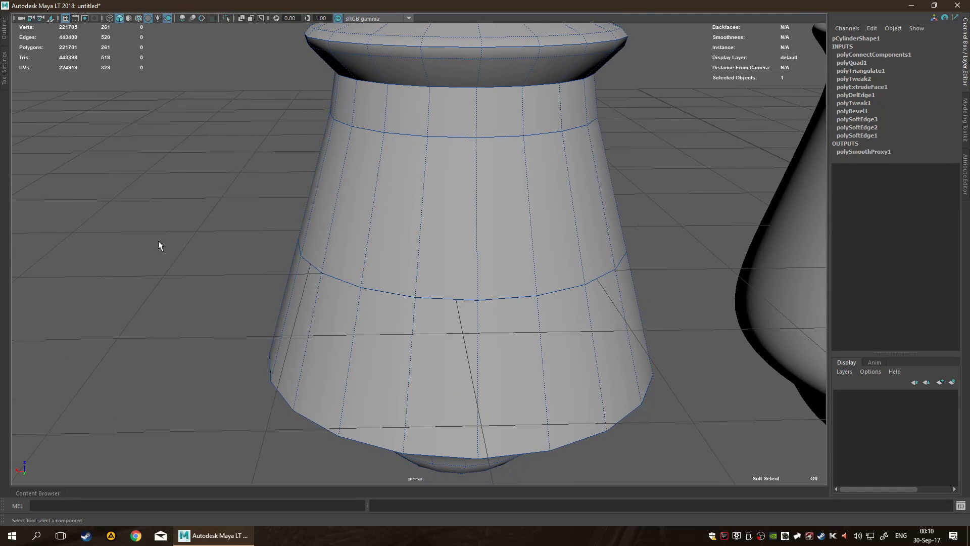
pyautogui.hotkey('ctrl', 'z')
# - Try inserting an edge loop around the lower body with Multi-Cut and undo it
pyautogui.keyDown('shift'); pyautogui.moveTo(410, 251); pyautogui.dragTo(349, 249, button='right'); pyautogui.keyUp('shift')
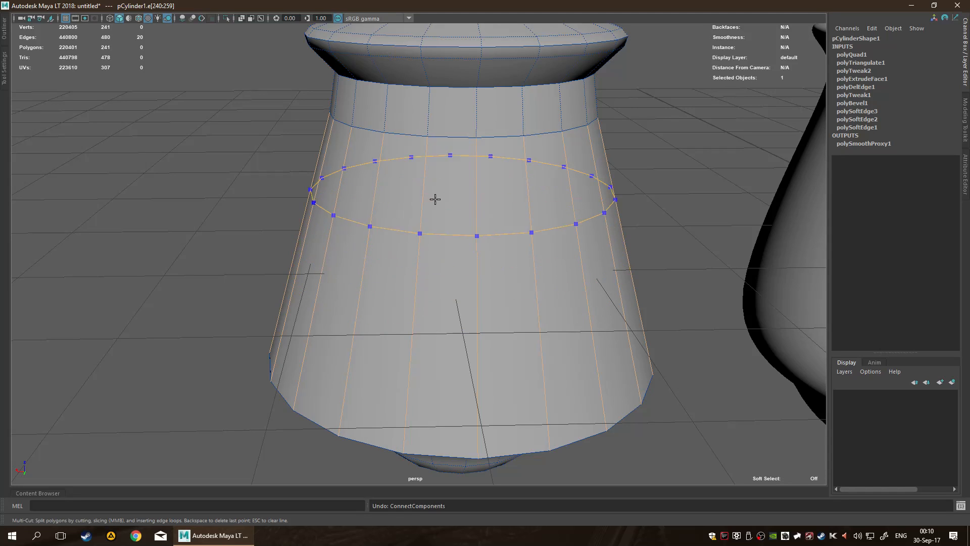
pyautogui.keyDown('ctrl'); pyautogui.click(428, 346); pyautogui.keyUp('ctrl')
pyautogui.hotkey('ctrl', 'z')
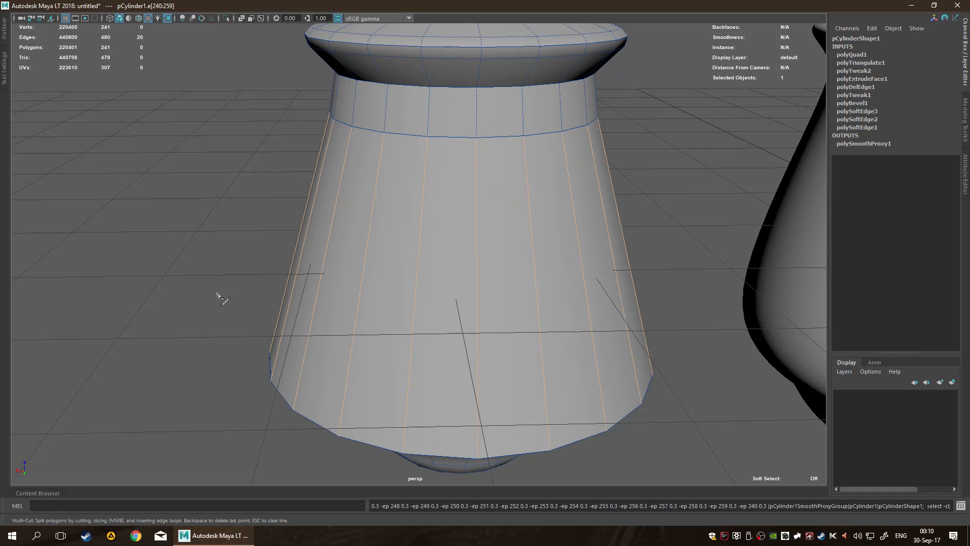
# - Try placing a loop around the lower body with the Insert Edge Loop Tool and undo it
pyautogui.keyDown('shift'); pyautogui.rightClick(348, 236); pyautogui.keyUp('shift')
pyautogui.click(346, 304)
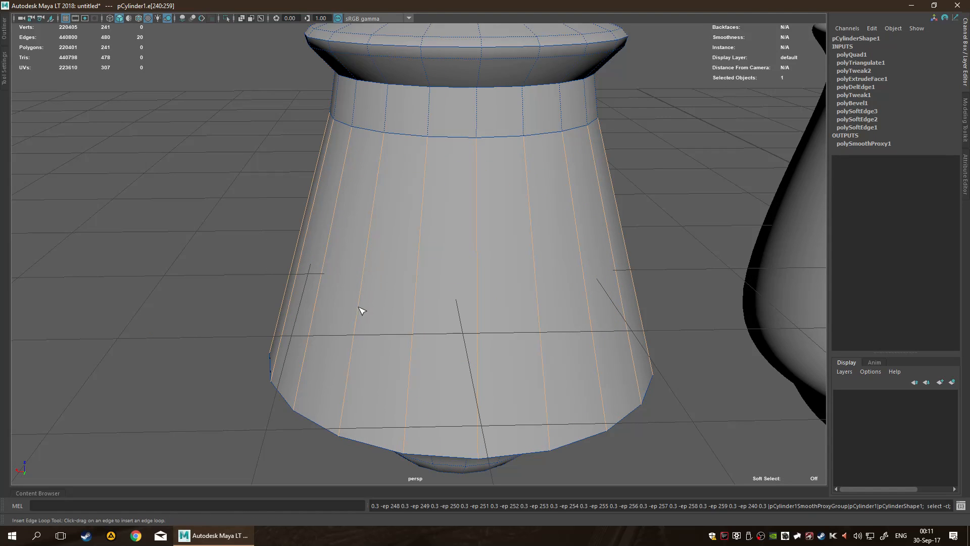
pyautogui.moveTo(412, 304)
pyautogui.mouseDown()
pyautogui.moveTo(428, 286)
pyautogui.moveTo(416, 303)
pyautogui.mouseUp()
pyautogui.keyDown('alt'); pyautogui.moveTo(195, 256); pyautogui.dragTo(215, 248); pyautogui.keyUp('alt')
pyautogui.hotkey('ctrl', 'z')
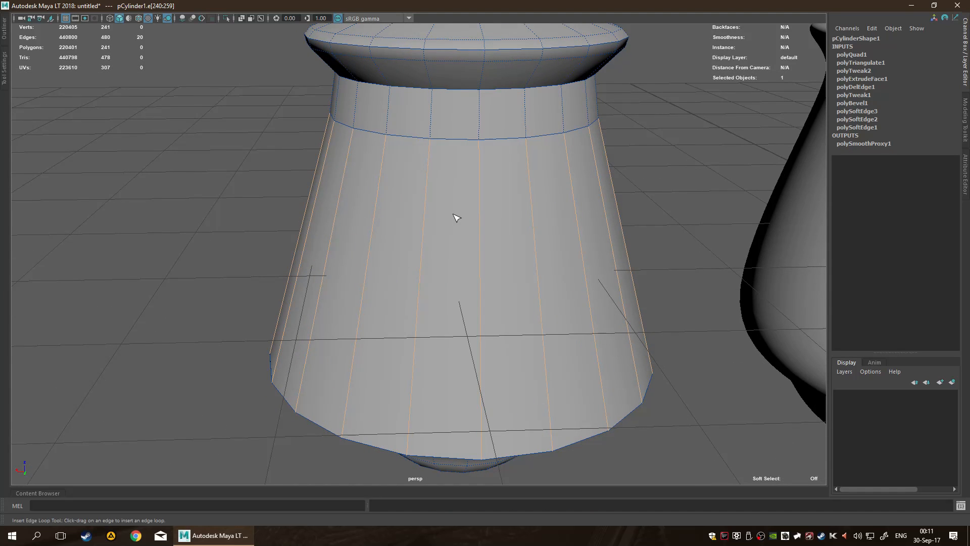
# - Use the Offset Edge Loop Tool to add parallel loops beside two front vertical loops and the horizontal loop below the neck
pyautogui.keyDown('shift'); pyautogui.moveTo(425, 220); pyautogui.dragTo(433, 291, button='right'); pyautogui.keyUp('shift')
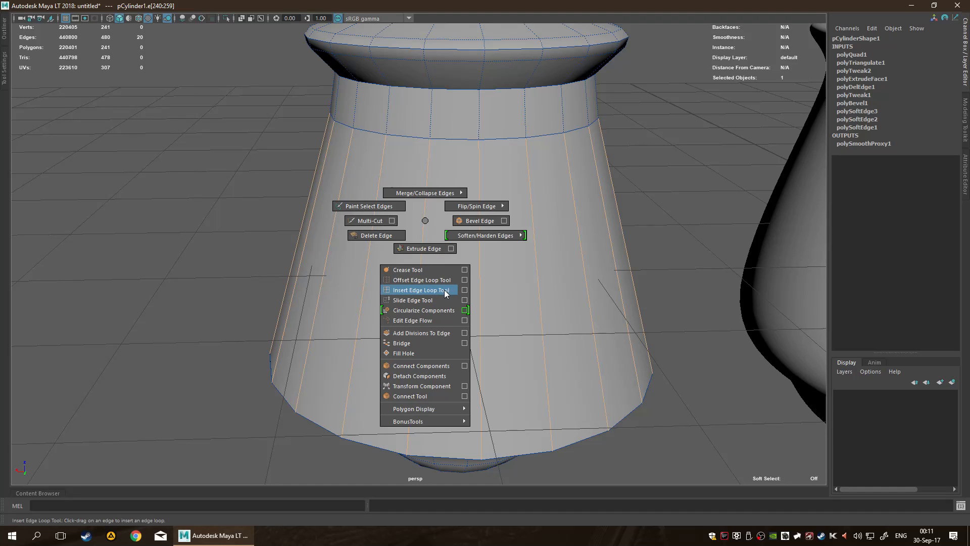
pyautogui.keyDown('shift'); pyautogui.moveTo(441, 290); pyautogui.dragTo(437, 283, button='right'); pyautogui.keyUp('shift')
pyautogui.moveTo(424, 269); pyautogui.dragTo(454, 279)
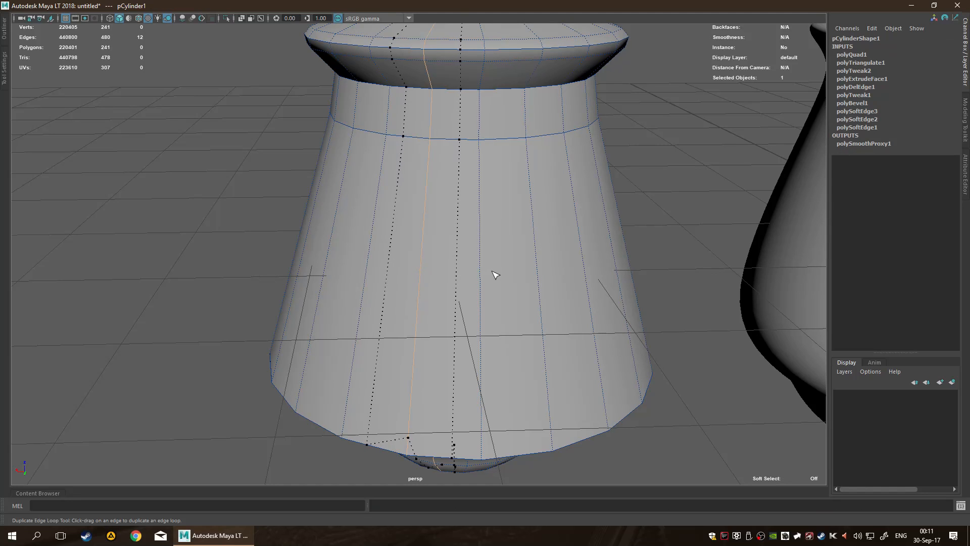
pyautogui.moveTo(393, 271); pyautogui.dragTo(470, 291)
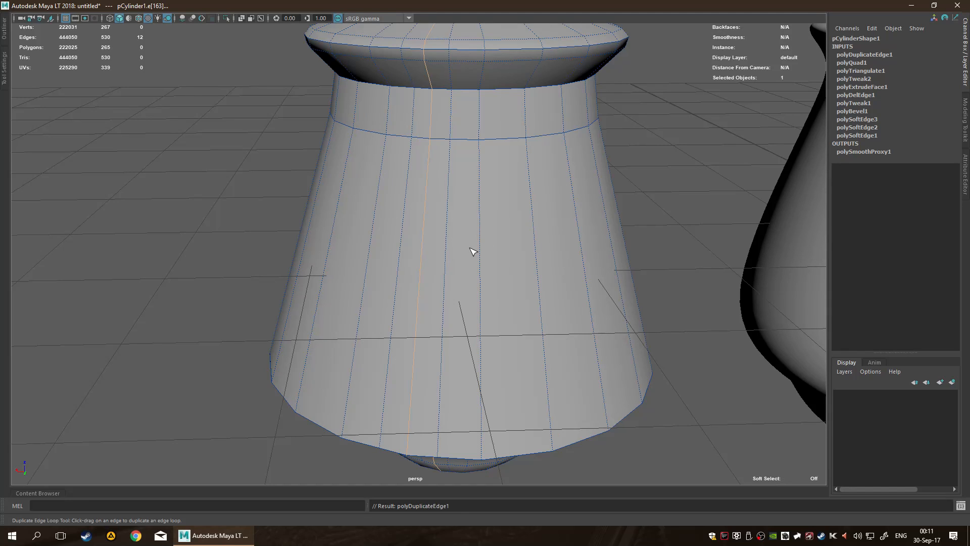
pyautogui.moveTo(478, 239); pyautogui.dragTo(480, 242)
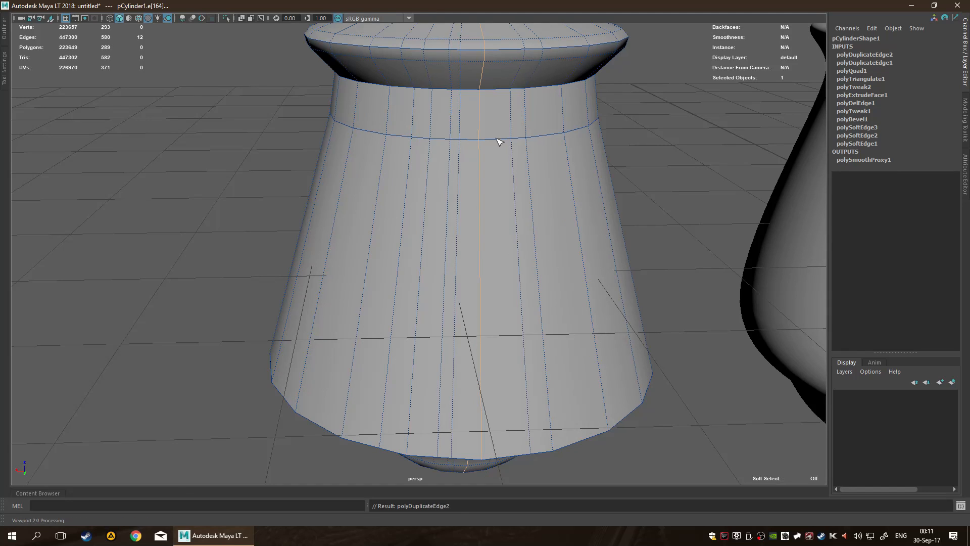
pyautogui.moveTo(498, 140); pyautogui.dragTo(510, 124)
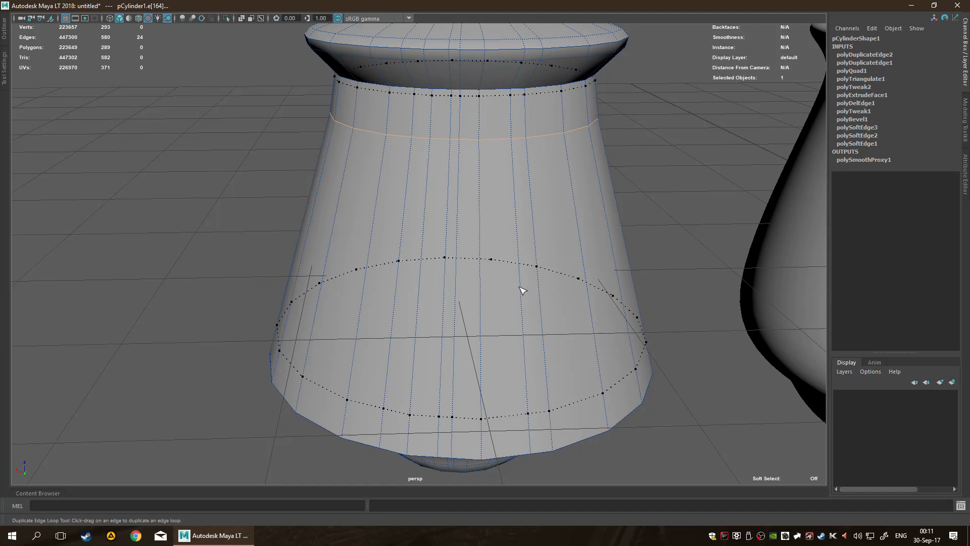
pyautogui.moveTo(554, 462)
pyautogui.mouseDown()
pyautogui.moveTo(553, 502)
pyautogui.moveTo(572, 465)
pyautogui.mouseUp()
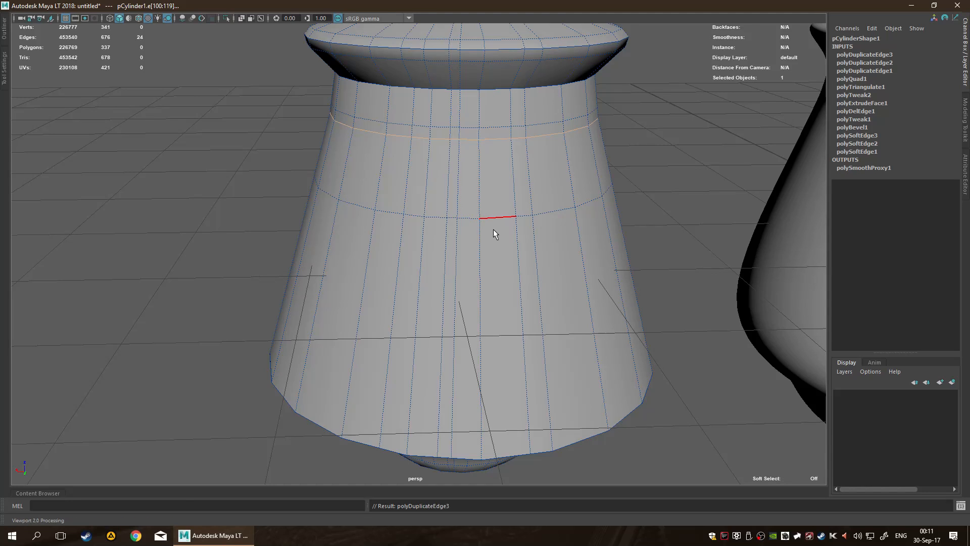
# - Review the edge commands available for cutting and adding loops on the tapered body, including Multi-Cut
pyautogui.keyDown('alt'); pyautogui.moveTo(339, 303); pyautogui.dragTo(314, 274); pyautogui.keyUp('alt')
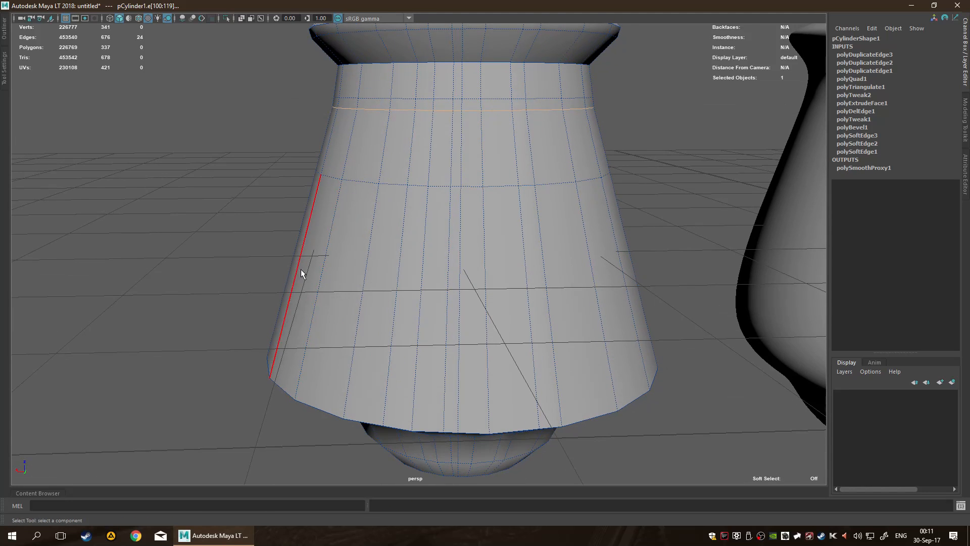
pyautogui.keyDown('shift'); pyautogui.rightClick(411, 249); pyautogui.keyUp('shift')
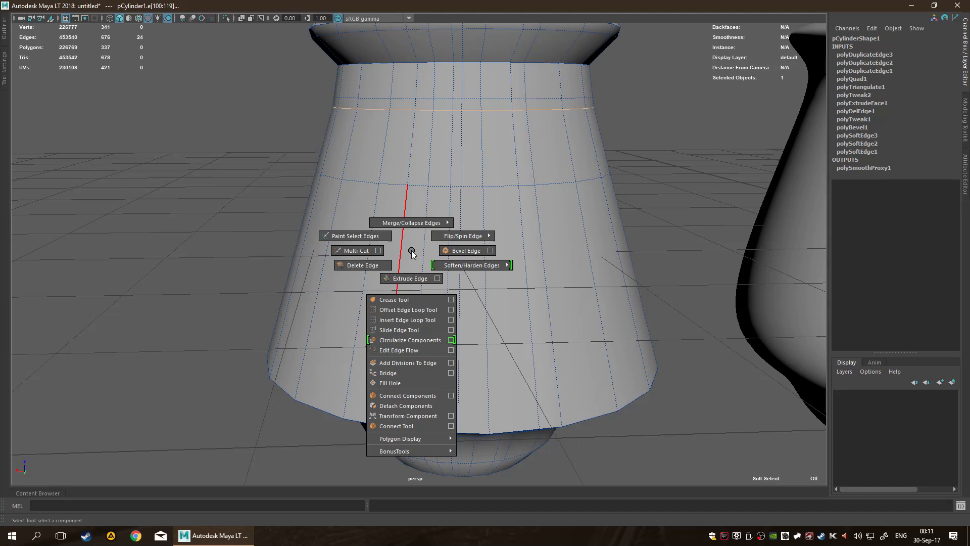
pyautogui.keyDown('shift'); pyautogui.moveTo(346, 259); pyautogui.dragTo(348, 253, button='right'); pyautogui.keyUp('shift')
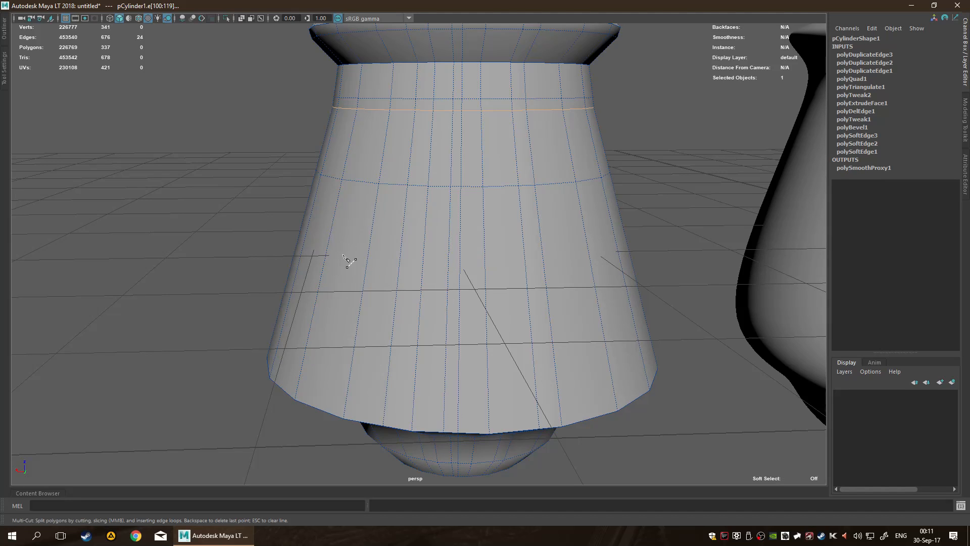
pyautogui.keyDown('shift'); pyautogui.rightClick(526, 220); pyautogui.keyUp('shift')
pyautogui.rightClick(526, 221)
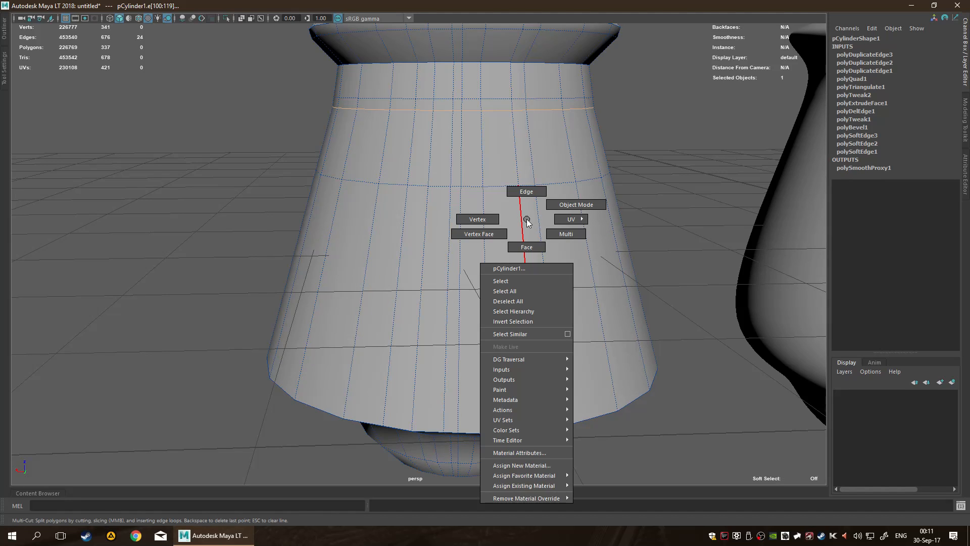
pyautogui.keyDown('shift'); pyautogui.rightClick(527, 221); pyautogui.keyUp('shift')
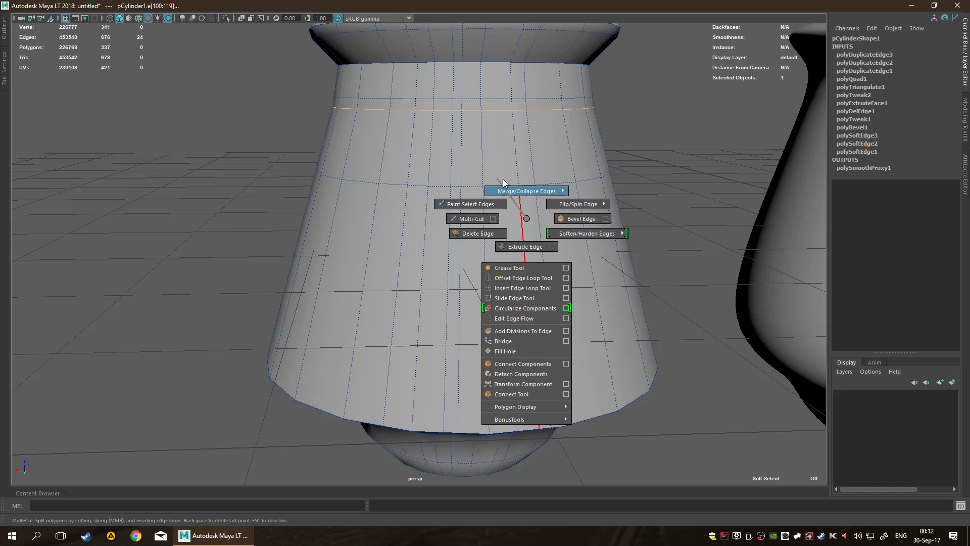
pyautogui.click(525, 221)
# - Insert five horizontal edge loops at different heights around the tapered body with Quad Draw
pyautogui.press('space')
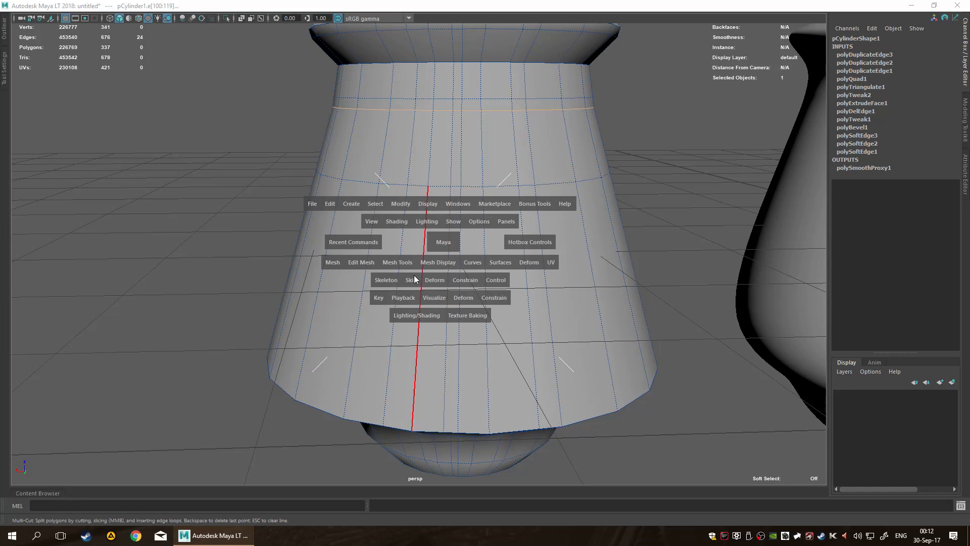
pyautogui.click(399, 262)
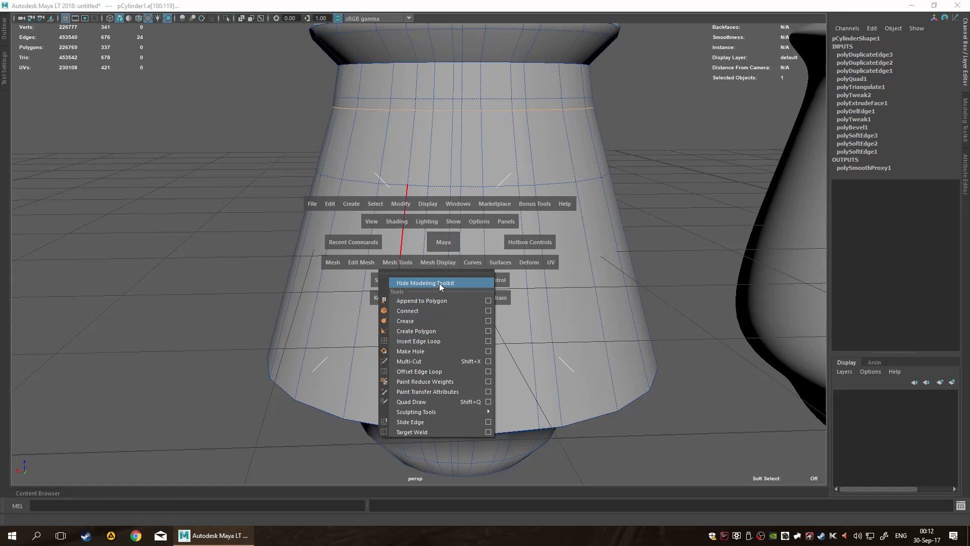
pyautogui.click(450, 401)
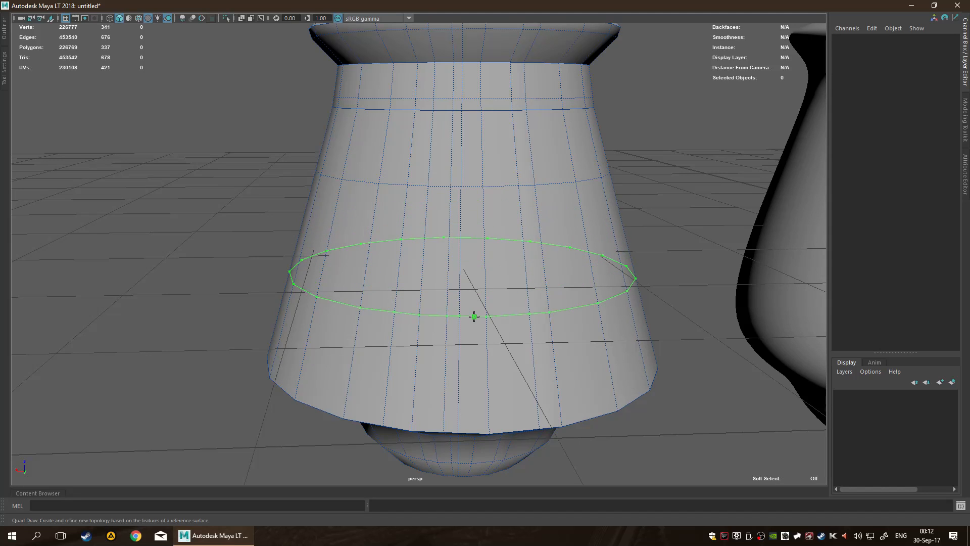
pyautogui.keyDown('ctrl'); pyautogui.click(474, 316); pyautogui.keyUp('ctrl')
pyautogui.keyDown('ctrl'); pyautogui.click(479, 225); pyautogui.keyUp('ctrl')
pyautogui.keyDown('ctrl'); pyautogui.click(470, 152); pyautogui.keyUp('ctrl')
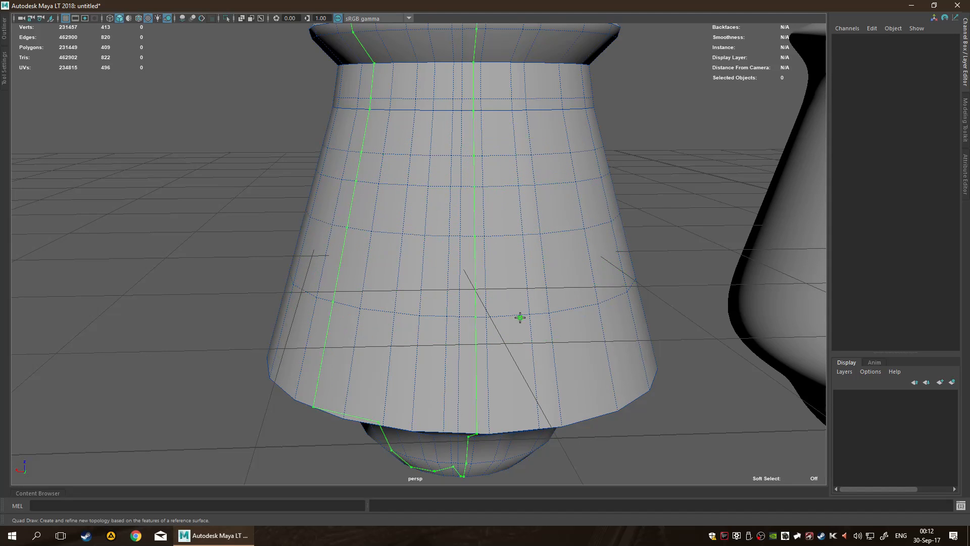
pyautogui.keyDown('ctrl'); pyautogui.click(453, 415); pyautogui.keyUp('ctrl')
pyautogui.keyDown('ctrl'); pyautogui.click(525, 389); pyautogui.keyUp('ctrl')
pyautogui.keyDown('alt'); pyautogui.moveTo(516, 353); pyautogui.dragTo(573, 346, button='right'); pyautogui.keyUp('alt')
pyautogui.keyDown('alt'); pyautogui.moveTo(574, 346); pyautogui.dragTo(500, 313); pyautogui.keyUp('alt')
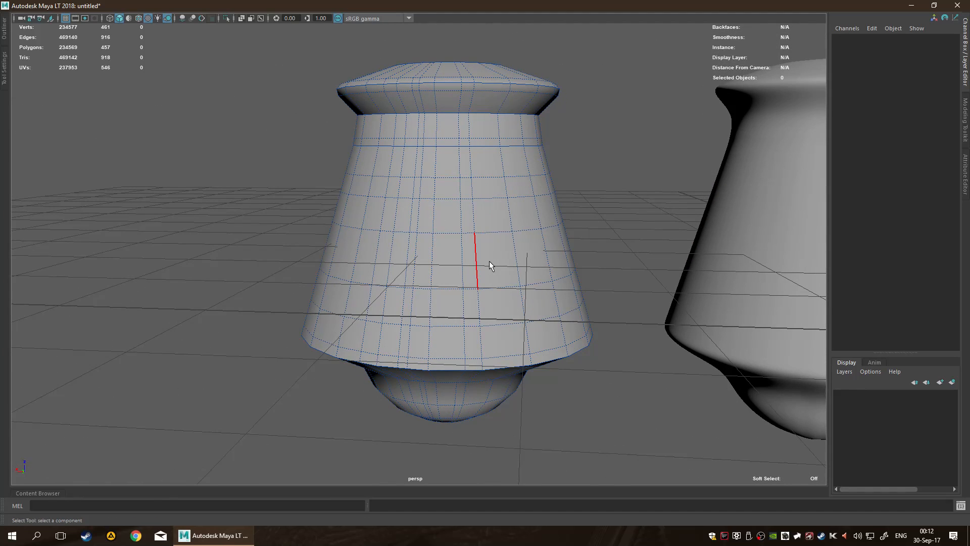
# - Start the Connect tool and preview horizontal and vertical loops from single edges on the body
pyautogui.keyDown('alt'); pyautogui.moveTo(324, 292); pyautogui.dragTo(320, 270); pyautogui.keyUp('alt')
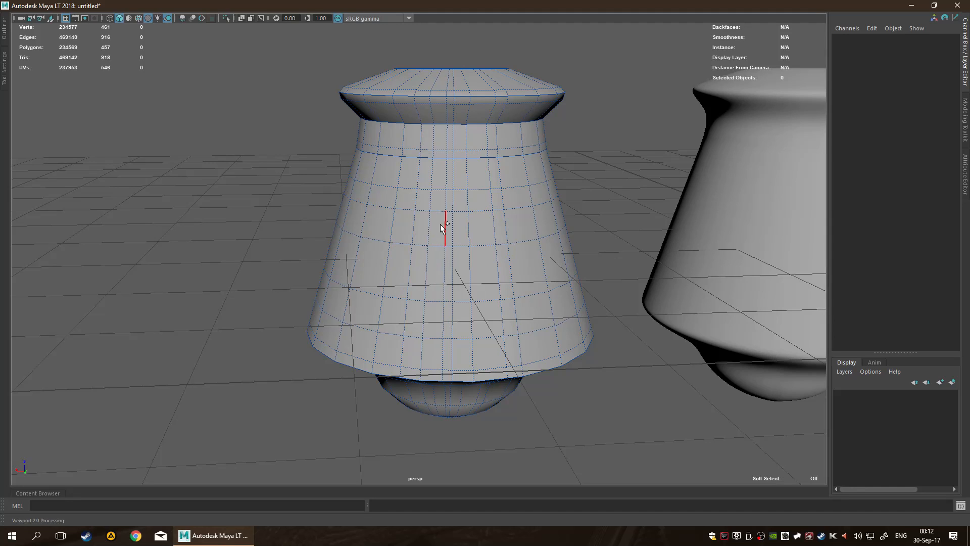
pyautogui.keyDown('shift'); pyautogui.rightClick(452, 175); pyautogui.keyUp('shift')
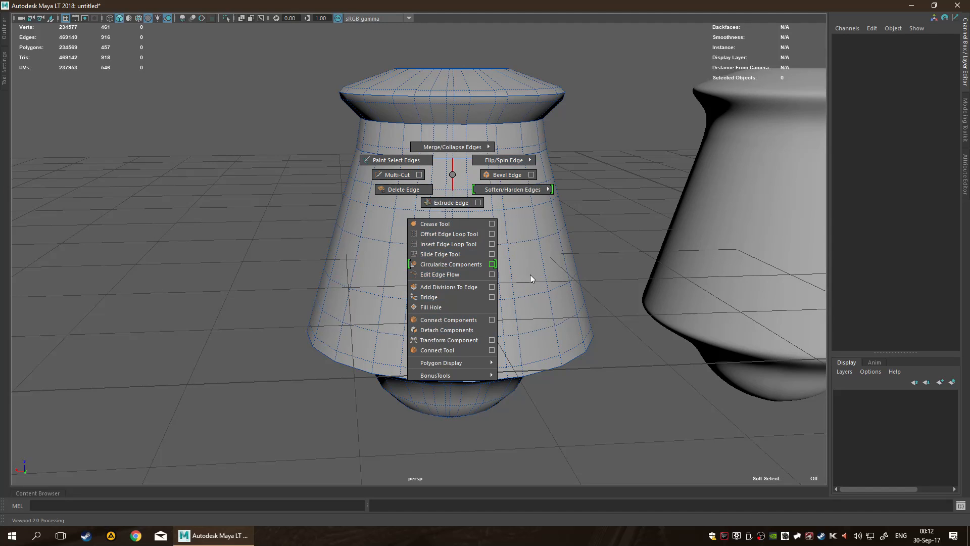
pyautogui.moveTo(530, 309); pyautogui.dragTo(468, 351, button='right')
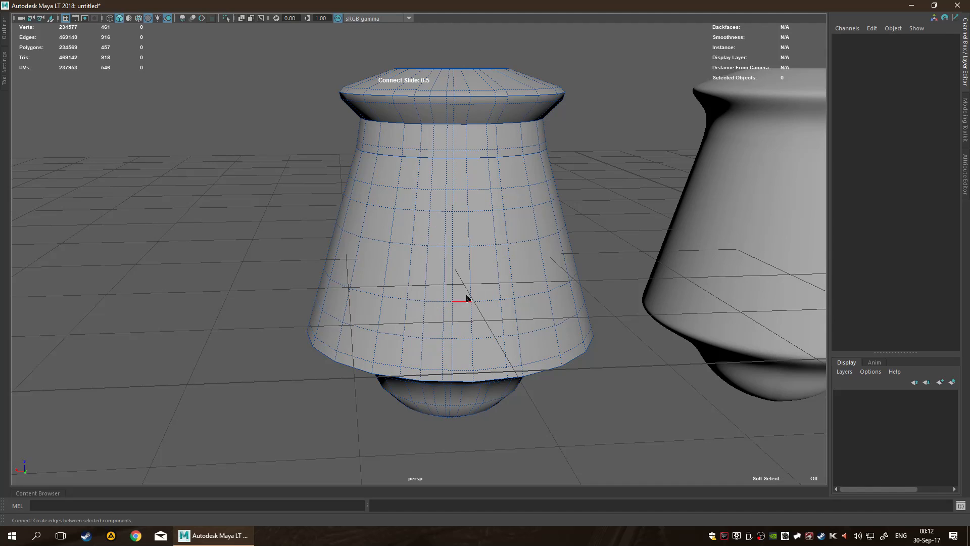
pyautogui.scroll(3, 415, 235)
pyautogui.click(433, 219)
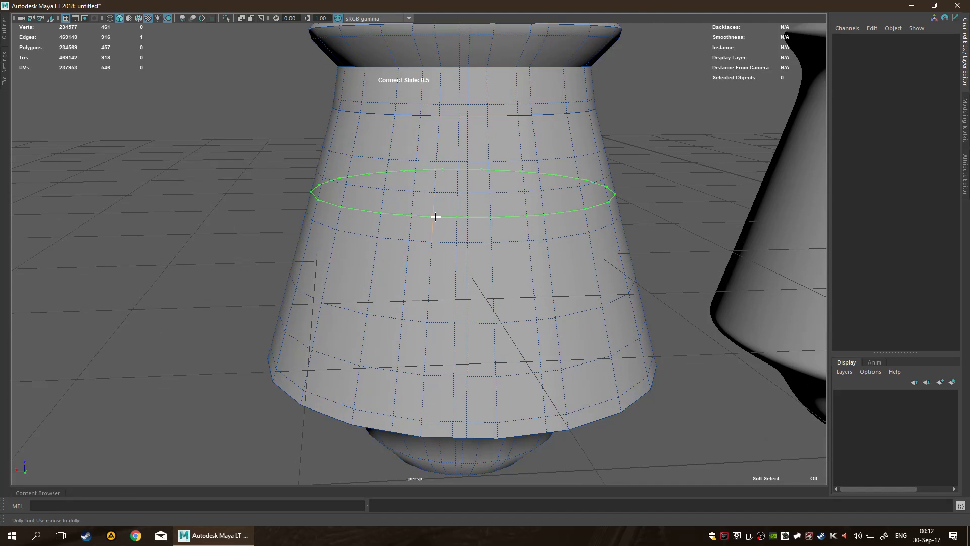
pyautogui.click(470, 236)
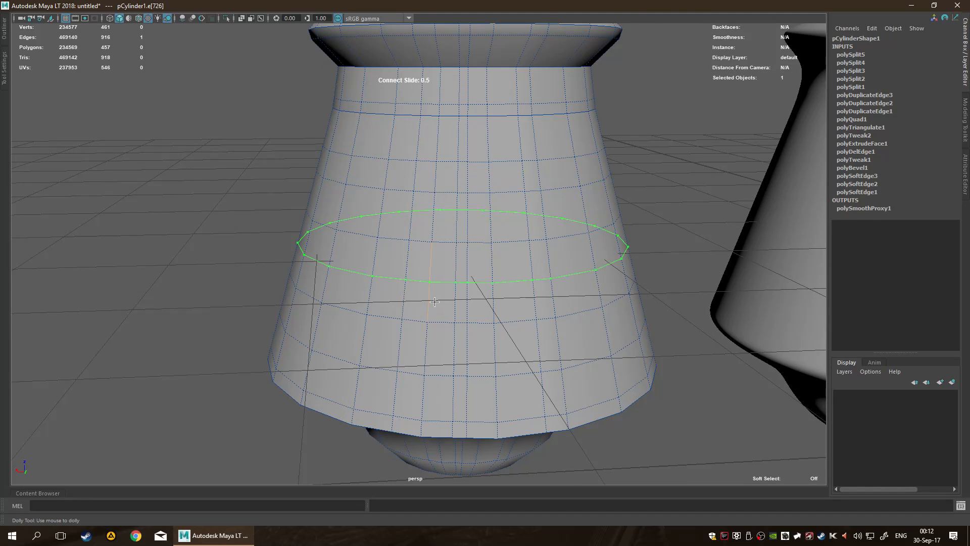
pyautogui.click(556, 157)
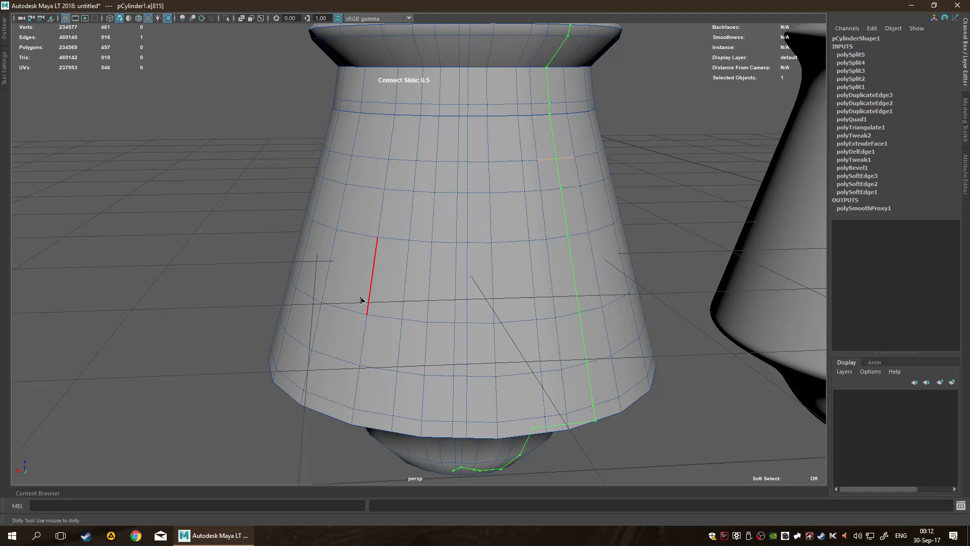
pyautogui.click(350, 101)
# - Preview loops from the cap's edges and add a horizontal loop around the lower body with Connect at slide 0.5
pyautogui.scroll(-4, 500, 130)
pyautogui.keyDown('alt'); pyautogui.moveTo(430, 96); pyautogui.dragTo(512, 129); pyautogui.keyUp('alt')
pyautogui.click(395, 162)
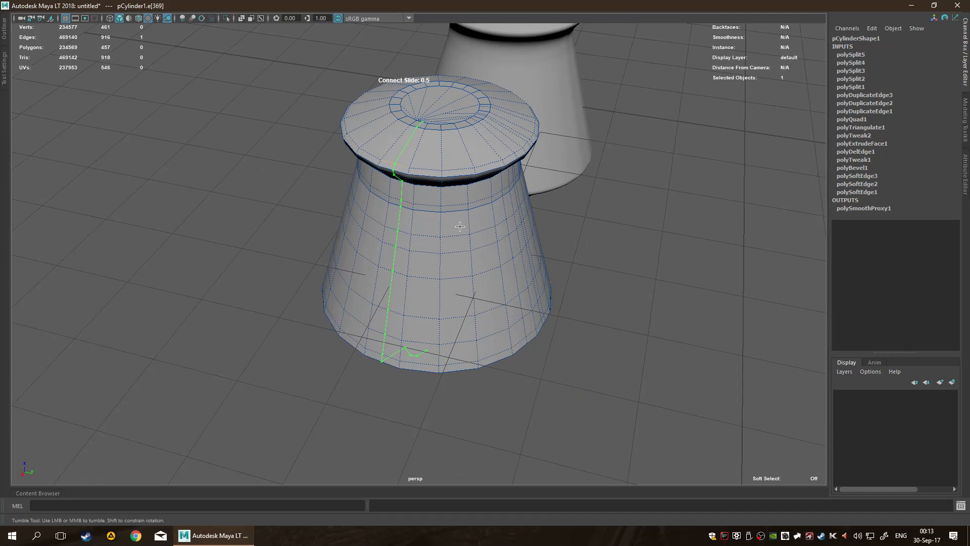
pyautogui.click(443, 151)
pyautogui.click(405, 286)
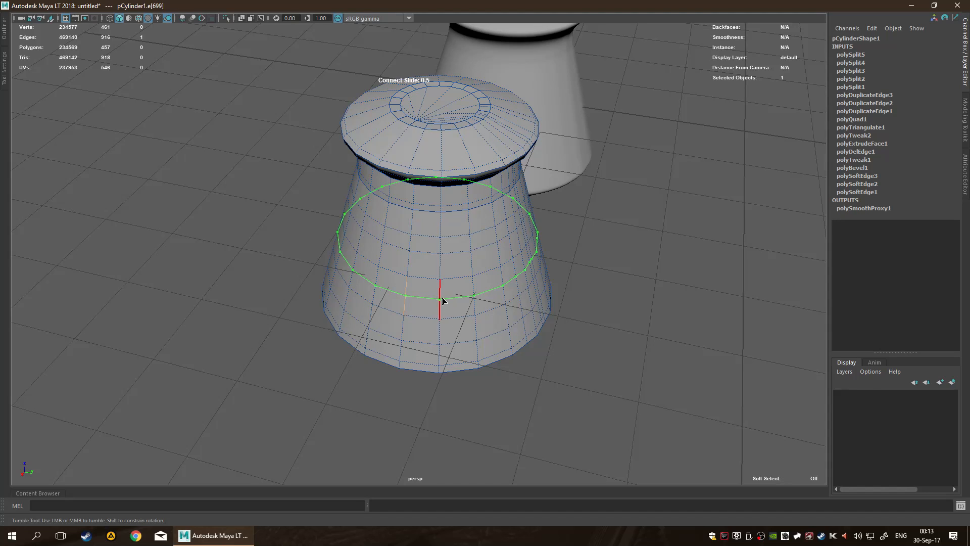
pyautogui.press('Return')
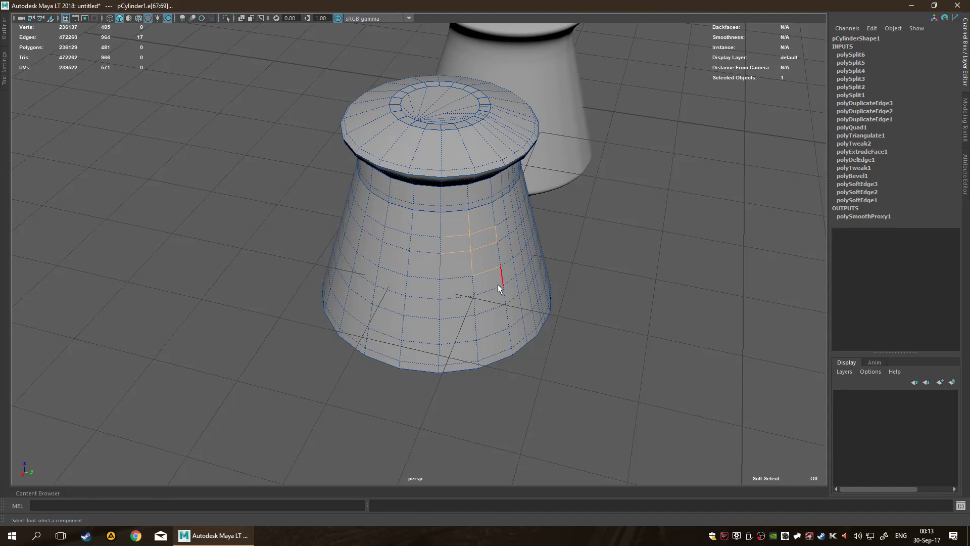
# - Repeat Connect to add a vertical edge loop running down the tapered body and through its cap
pyautogui.click(444, 276)
pyautogui.click(441, 271)
pyautogui.press('g')
pyautogui.moveTo(442, 260); pyautogui.dragTo(426, 230)
pyautogui.press('Return')
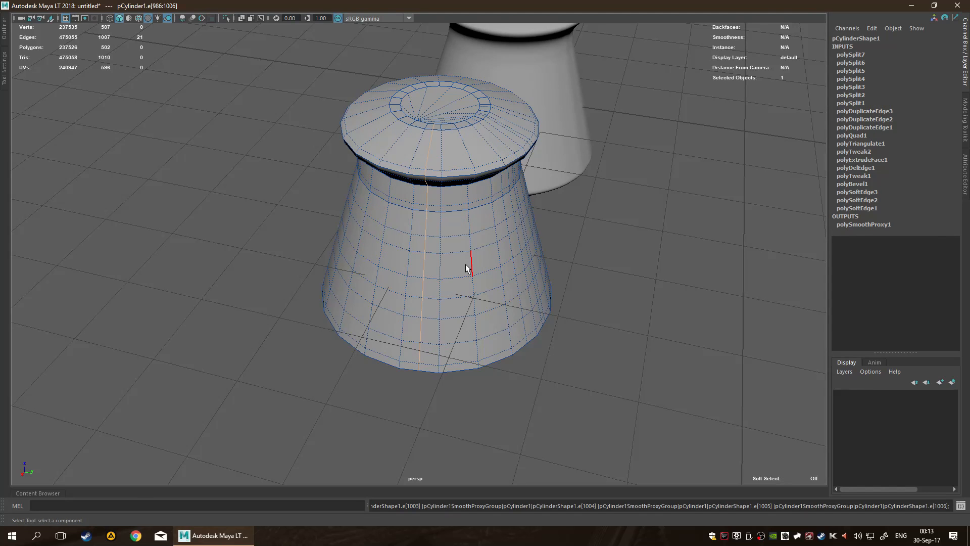
# - Clear the edge selection and examine the edge loops on the cap, body and underside of the tapered cylinder
pyautogui.keyDown('alt'); pyautogui.moveTo(638, 180); pyautogui.dragTo(501, 151); pyautogui.keyUp('alt')
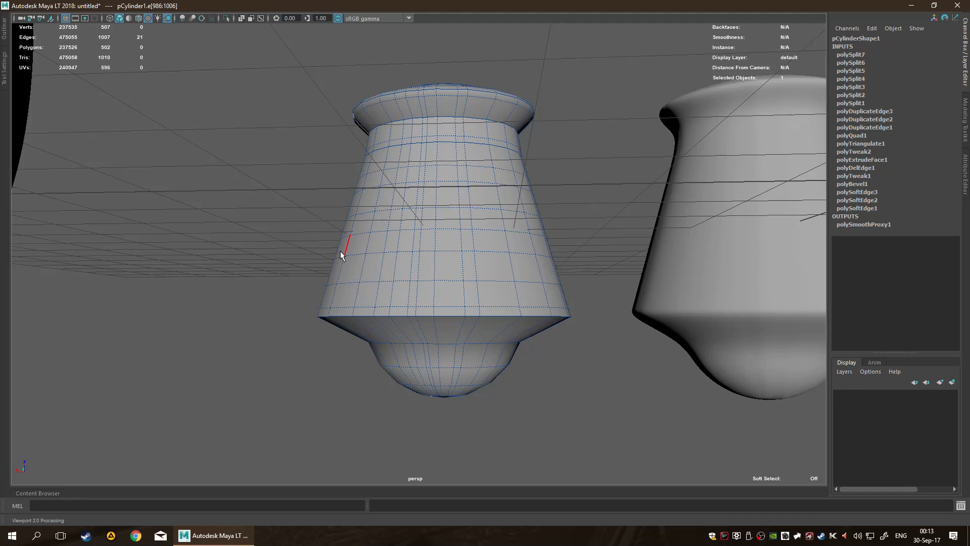
pyautogui.keyDown('alt'); pyautogui.moveTo(352, 241); pyautogui.dragTo(386, 266); pyautogui.keyUp('alt')
pyautogui.keyDown('alt'); pyautogui.moveTo(385, 267); pyautogui.dragTo(328, 265, button='right'); pyautogui.keyUp('alt')
pyautogui.keyDown('alt'); pyautogui.moveTo(327, 266); pyautogui.dragTo(376, 248); pyautogui.keyUp('alt')
pyautogui.click(356, 208)
pyautogui.moveTo(357, 208)
pyautogui.keyDown('alt'); pyautogui.mouseDown()
pyautogui.moveTo(370, 232)
pyautogui.moveTo(369, 214)
pyautogui.mouseUp(); pyautogui.keyUp('alt')
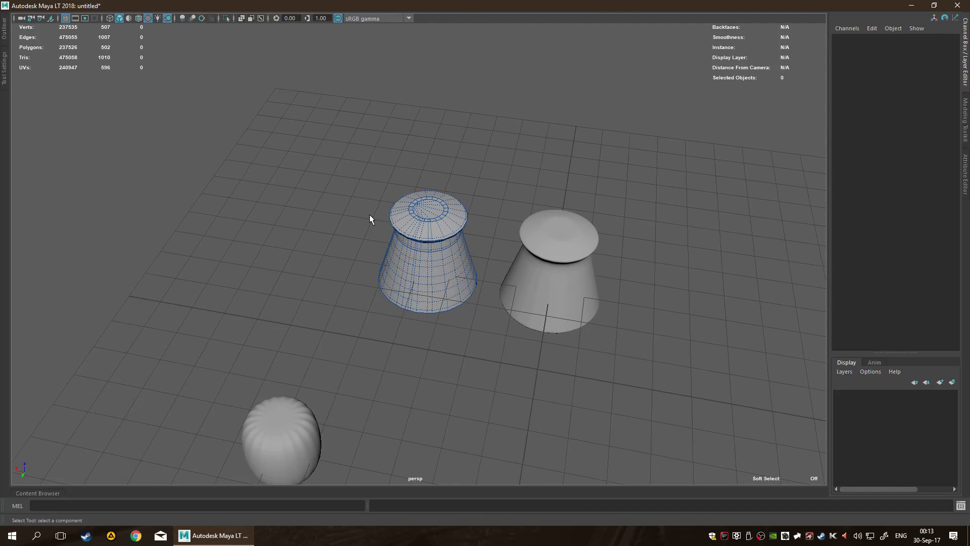
pyautogui.scroll(5, 369, 214)
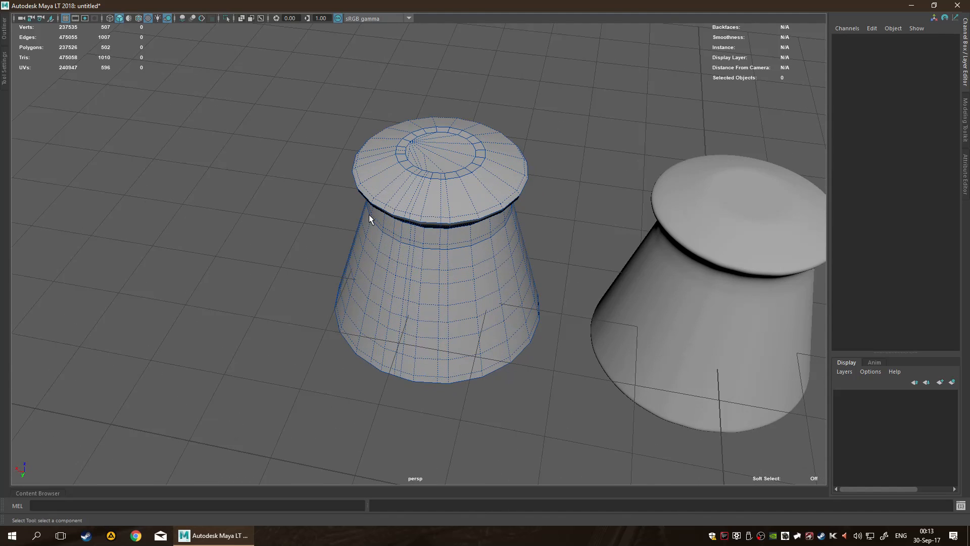
pyautogui.scroll(2, 369, 215)
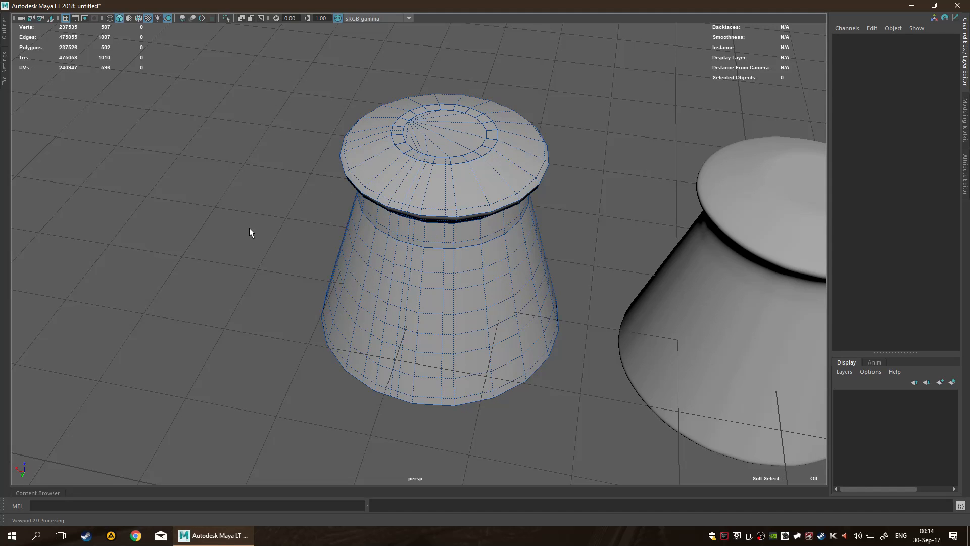
# - Examine the dense wireframe of the sculpted barrel from its sides and lower rim
pyautogui.scroll(-3, 250, 227)
pyautogui.keyDown('alt'); pyautogui.moveTo(398, 327); pyautogui.dragTo(357, 298); pyautogui.keyUp('alt')
pyautogui.scroll(-3, 369, 299)
pyautogui.keyDown('alt'); pyautogui.moveTo(370, 299); pyautogui.dragTo(489, 258, button='middle'); pyautogui.keyUp('alt')
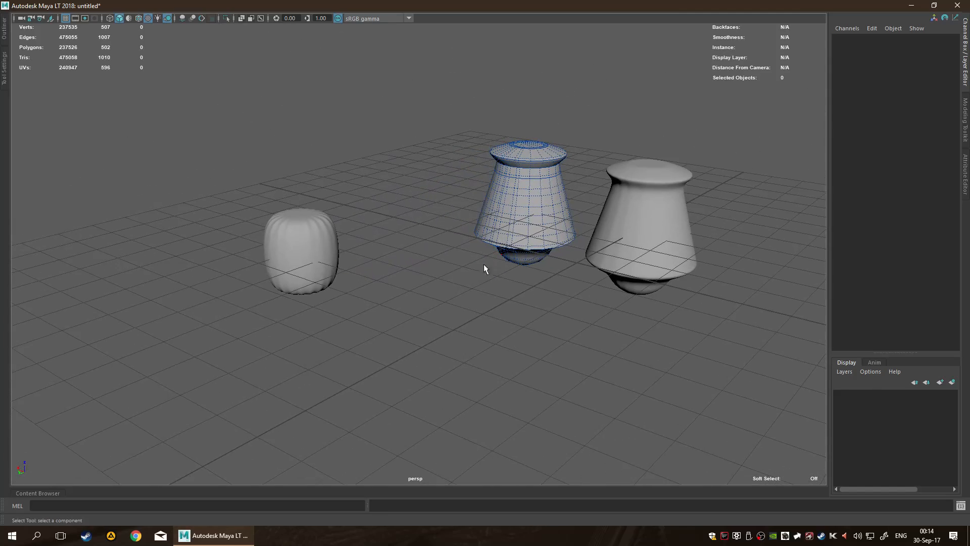
pyautogui.click(322, 238)
pyautogui.scroll(3, 360, 271)
pyautogui.keyDown('alt'); pyautogui.moveTo(360, 272); pyautogui.dragTo(466, 244, button='middle'); pyautogui.keyUp('alt')
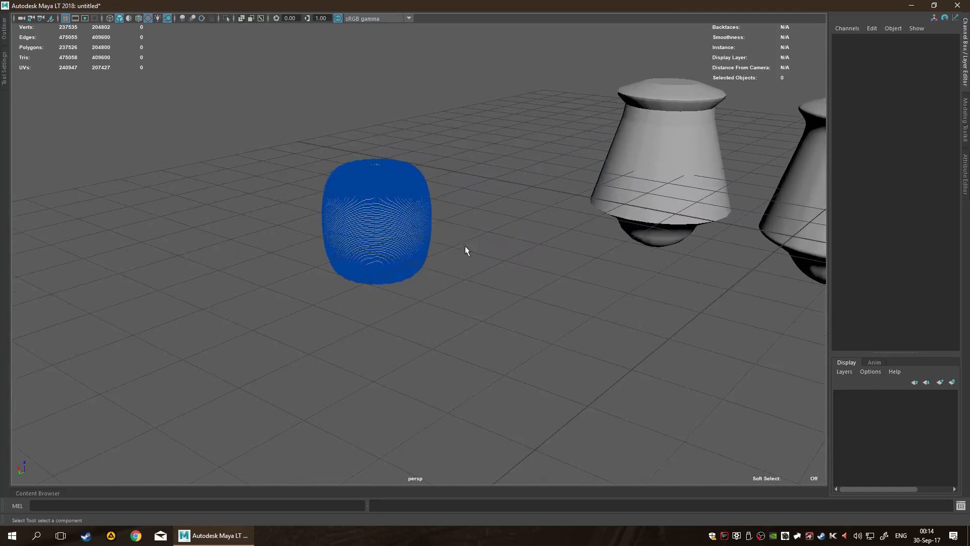
pyautogui.scroll(6, 466, 245)
pyautogui.scroll(-5, 368, 232)
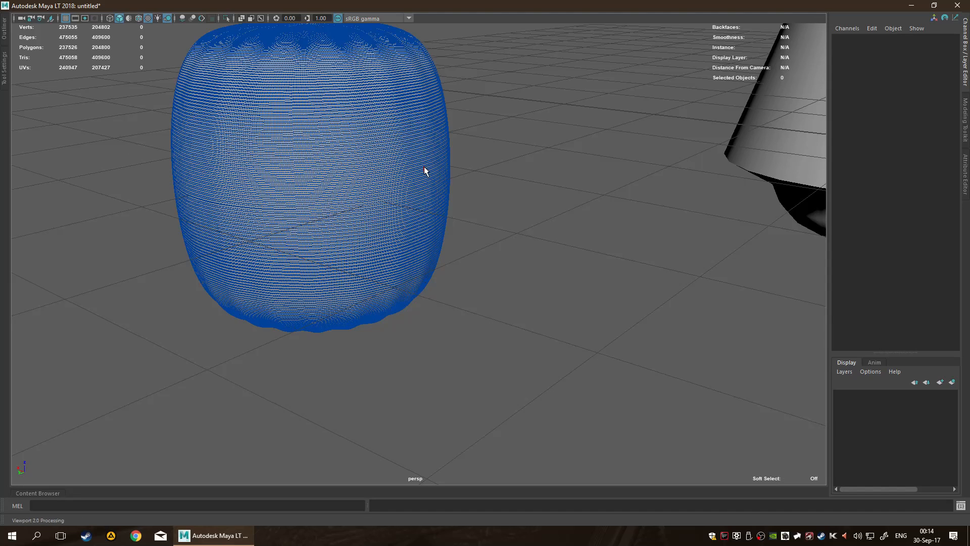
pyautogui.keyDown('alt'); pyautogui.moveTo(424, 169); pyautogui.dragTo(380, 251); pyautogui.keyUp('alt')
pyautogui.scroll(-3, 380, 251)
pyautogui.scroll(6, 373, 266)
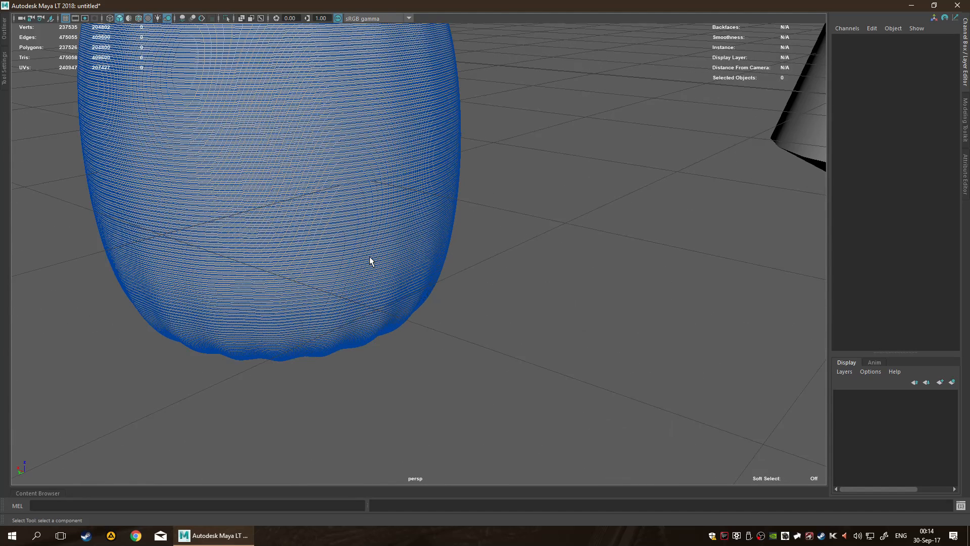
pyautogui.scroll(-2, 371, 261)
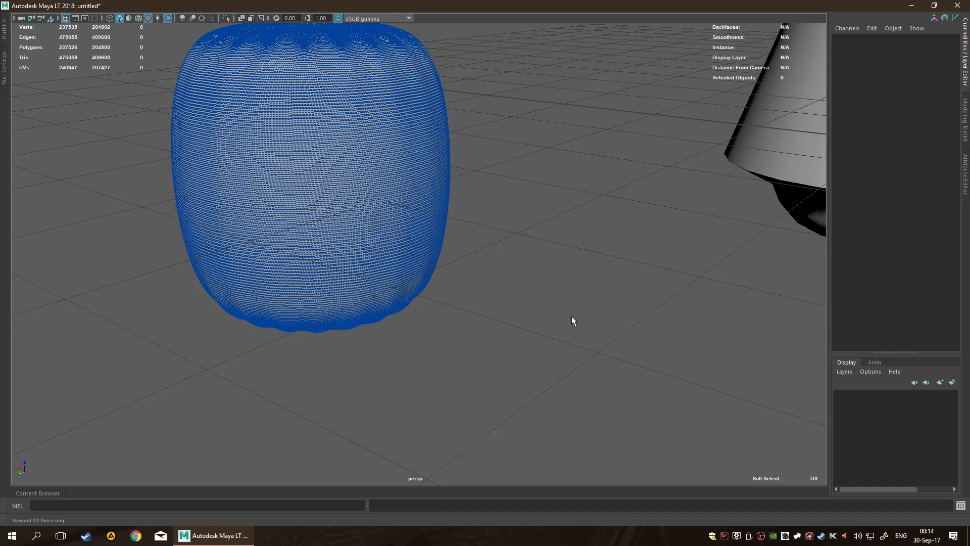
pyautogui.scroll(-5, 571, 316)
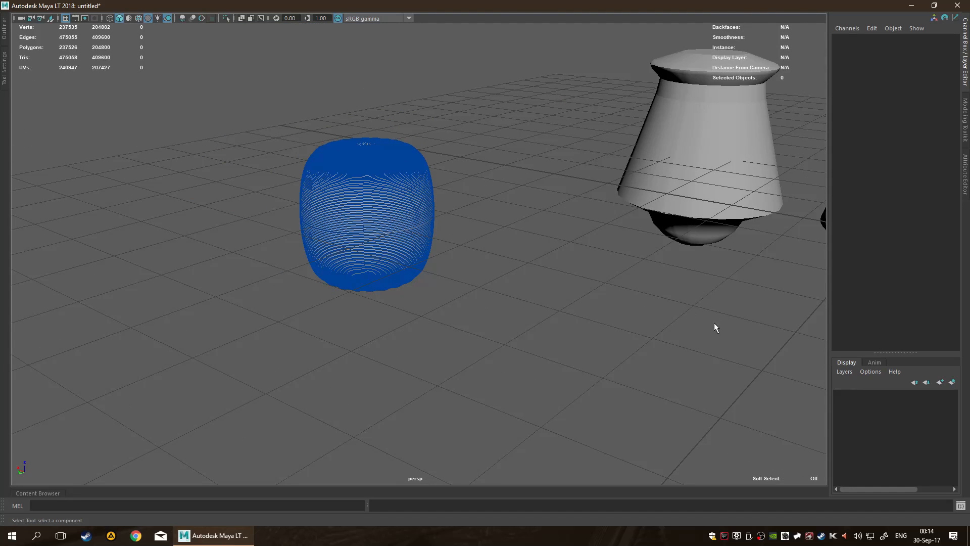
# - Compare the shapes of the two tapered cylinders beside the sculpted barrel
pyautogui.keyDown('alt'); pyautogui.moveTo(671, 218); pyautogui.dragTo(512, 232, button='middle'); pyautogui.keyUp('alt')
pyautogui.scroll(-5, 512, 232)
pyautogui.keyDown('alt'); pyautogui.moveTo(611, 229); pyautogui.dragTo(356, 234, button='middle'); pyautogui.keyUp('alt')
pyautogui.scroll(3, 444, 233)
pyautogui.scroll(4, 514, 200)
pyautogui.scroll(-5, 347, 244)
pyautogui.scroll(-2, 347, 244)
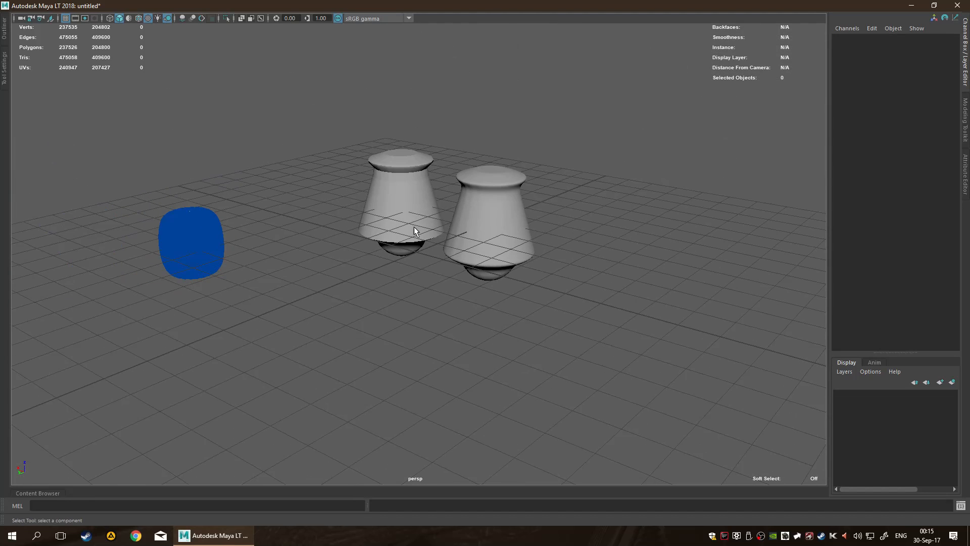
pyautogui.keyDown('alt'); pyautogui.moveTo(414, 222); pyautogui.dragTo(451, 223, button='middle'); pyautogui.keyUp('alt')
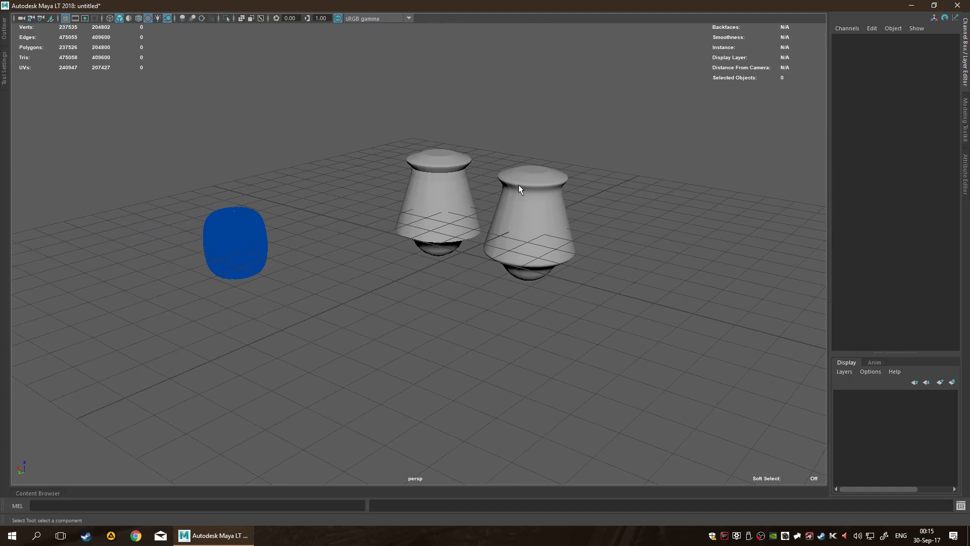
pyautogui.scroll(2, 480, 220)
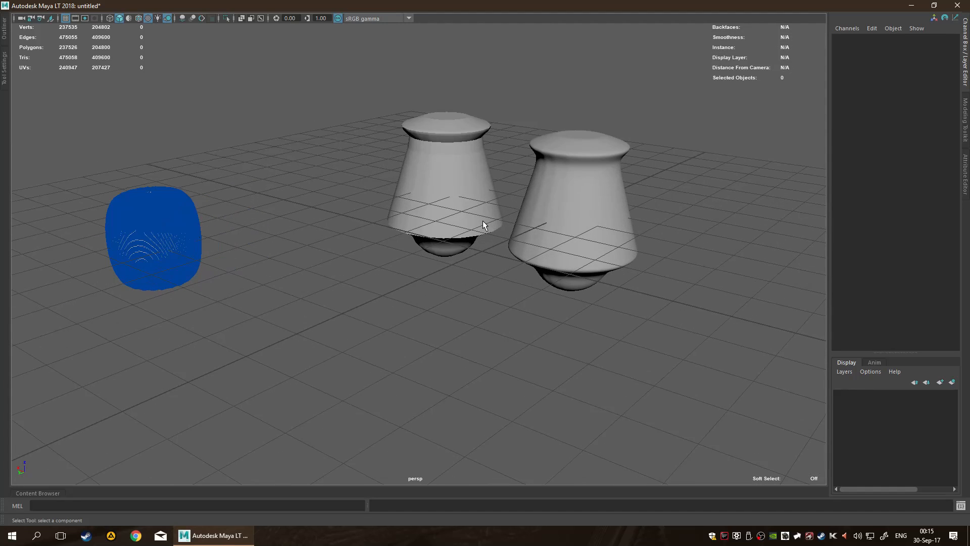
pyautogui.keyDown('alt'); pyautogui.moveTo(476, 223); pyautogui.dragTo(325, 264, button='middle'); pyautogui.keyUp('alt')
pyautogui.scroll(3, 361, 262)
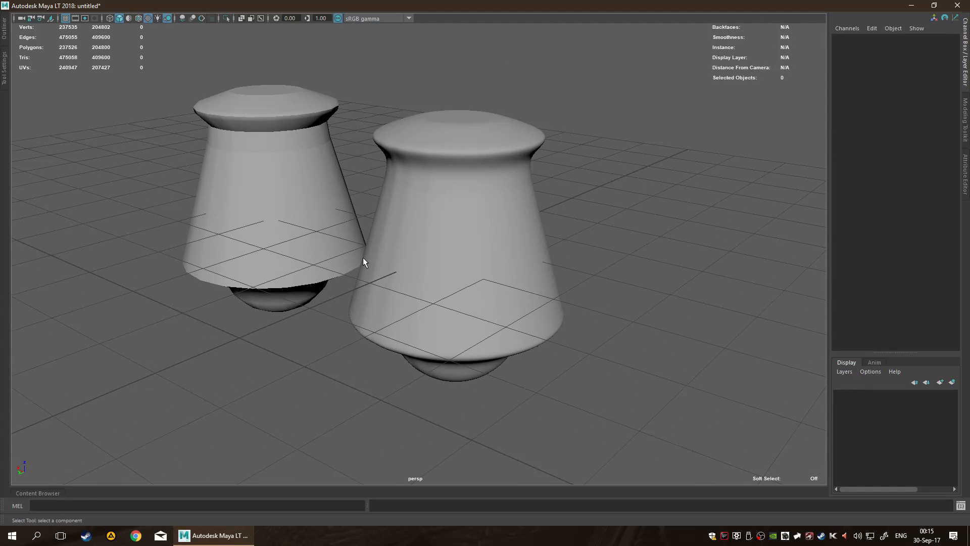
# - Clear the edge selection on the tapered cylinder with the added loops and select it as a whole object
pyautogui.moveTo(478, 162); pyautogui.dragTo(571, 286, button='right')
pyautogui.moveTo(279, 228); pyautogui.dragTo(278, 189, button='right')
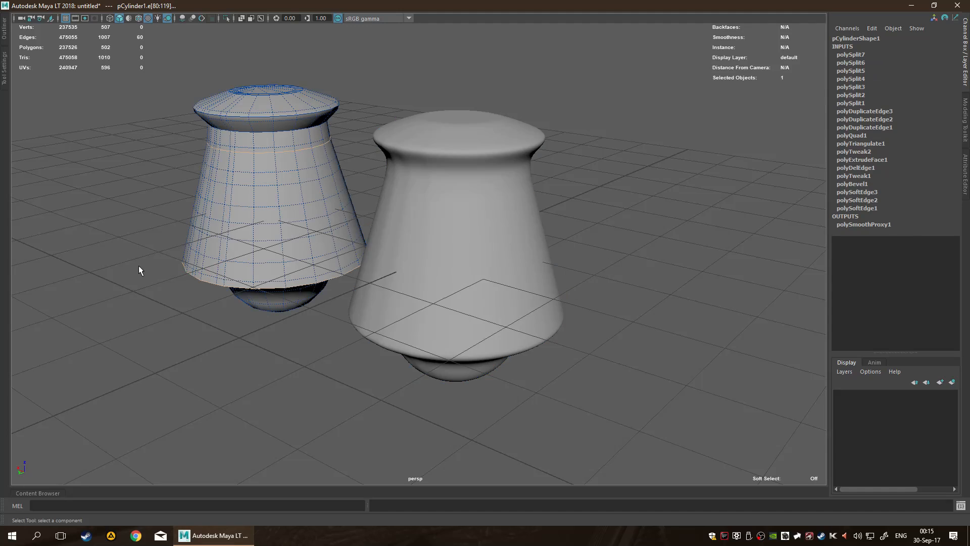
pyautogui.keyDown('alt'); pyautogui.moveTo(137, 266); pyautogui.dragTo(377, 344, button='middle'); pyautogui.keyUp('alt')
pyautogui.scroll(3, 377, 345)
pyautogui.click(359, 254)
pyautogui.keyDown('alt'); pyautogui.moveTo(359, 253); pyautogui.dragTo(465, 233); pyautogui.keyUp('alt')
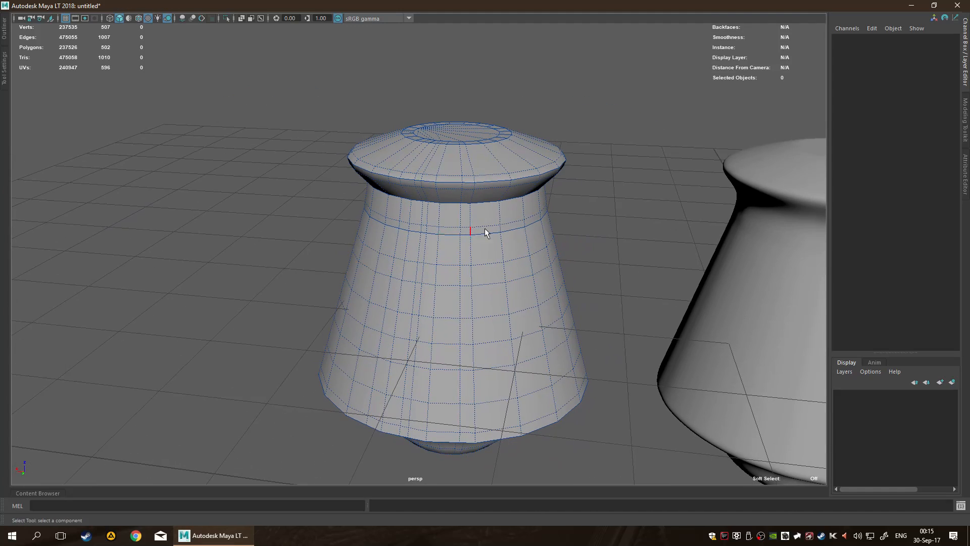
pyautogui.scroll(-4, 491, 293)
pyautogui.moveTo(427, 280); pyautogui.dragTo(443, 252, button='right')
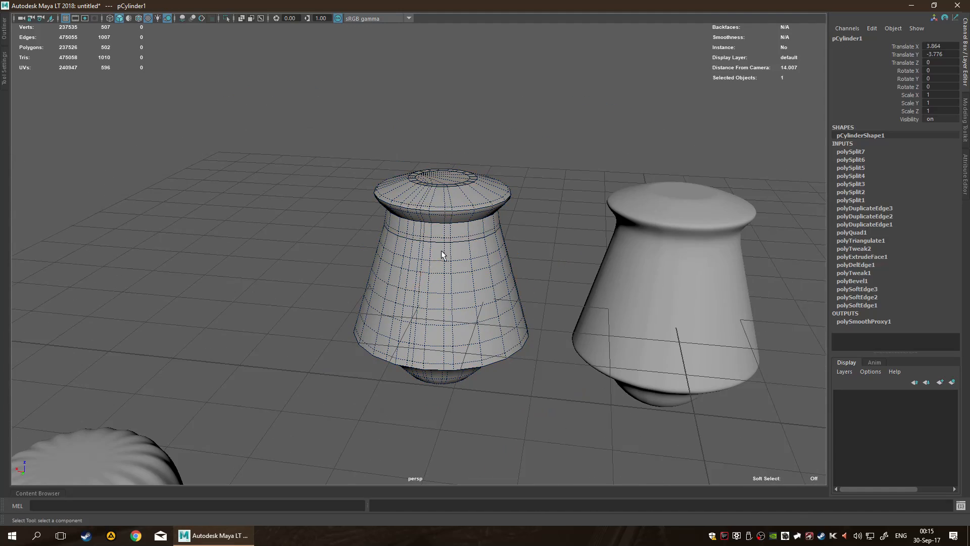
# - Open the UV Editor for the tapered cylinder, examine its UV shells and minimize the editor
pyautogui.keyDown('shift'); pyautogui.rightClick(453, 250); pyautogui.keyUp('shift')
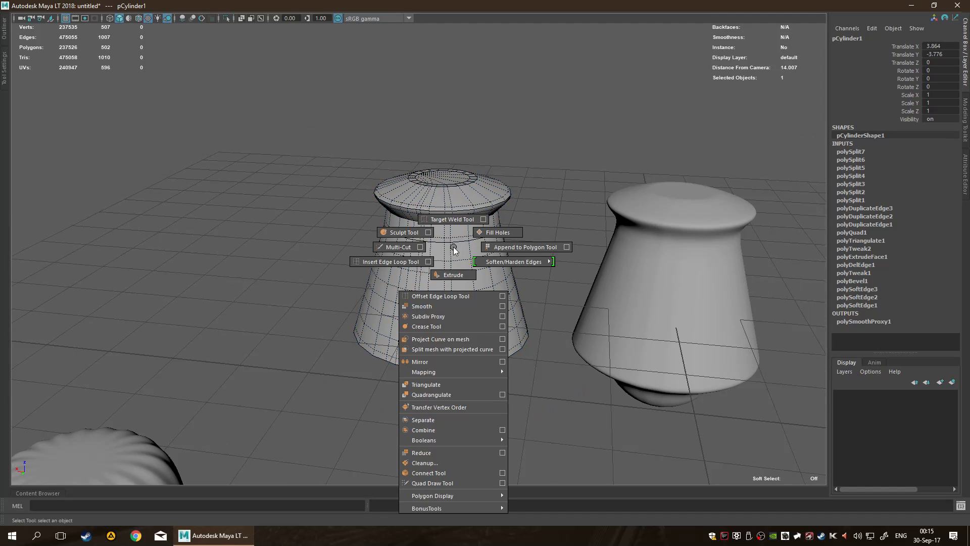
pyautogui.press('space')
pyautogui.click(559, 267)
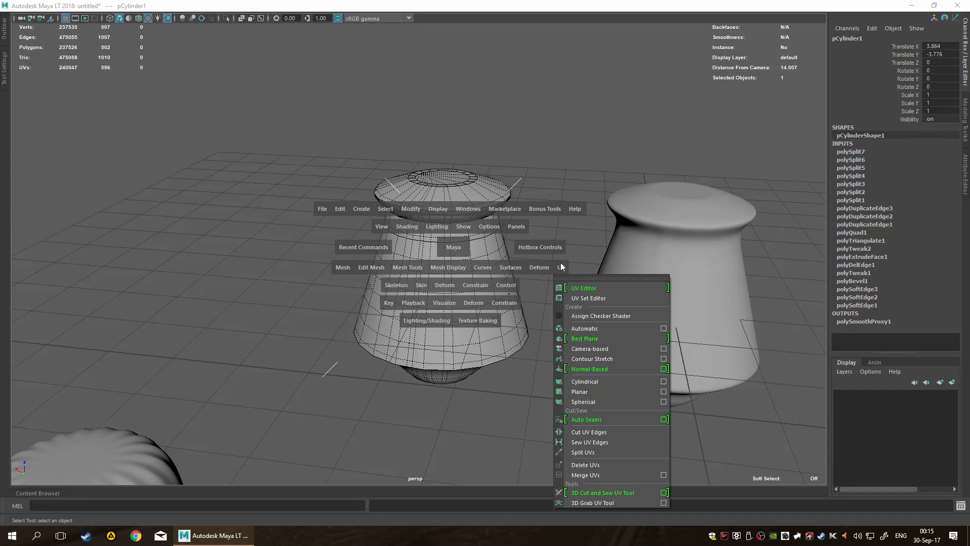
pyautogui.click(590, 288)
pyautogui.scroll(1, 486, 227)
pyautogui.scroll(-2, 467, 223)
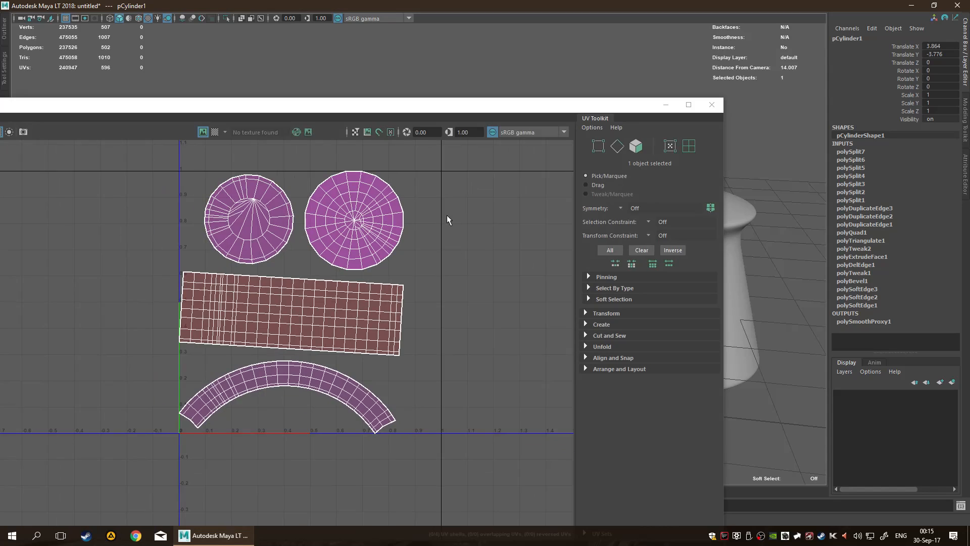
pyautogui.scroll(8, 359, 251)
pyautogui.keyDown('alt'); pyautogui.moveTo(426, 283); pyautogui.dragTo(429, 280, button='middle'); pyautogui.keyUp('alt')
pyautogui.scroll(-2, 429, 280)
pyautogui.scroll(-2, 475, 283)
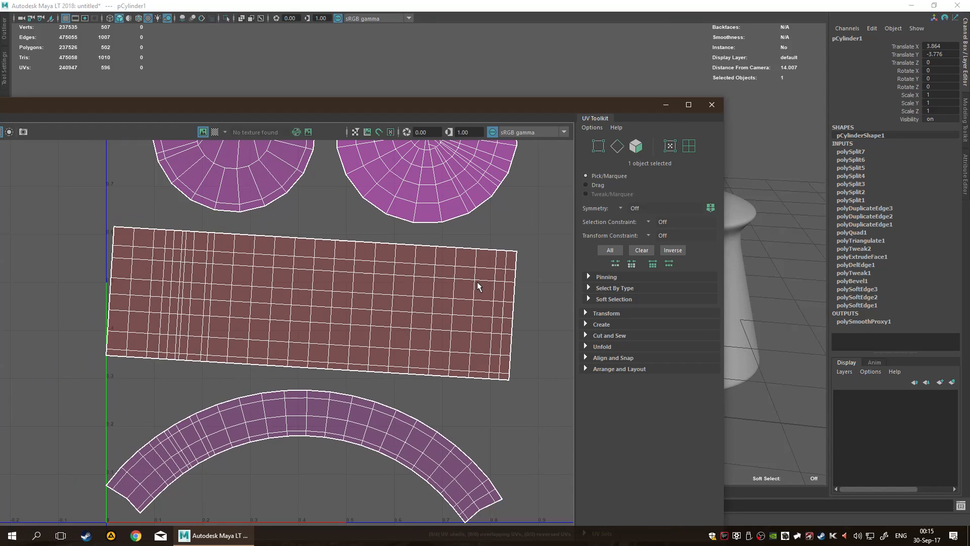
pyautogui.click(666, 105)
# - Examine the coloured UV shells and edge flow on the tapered cylinder's body, cap and underside
pyautogui.scroll(4, 521, 257)
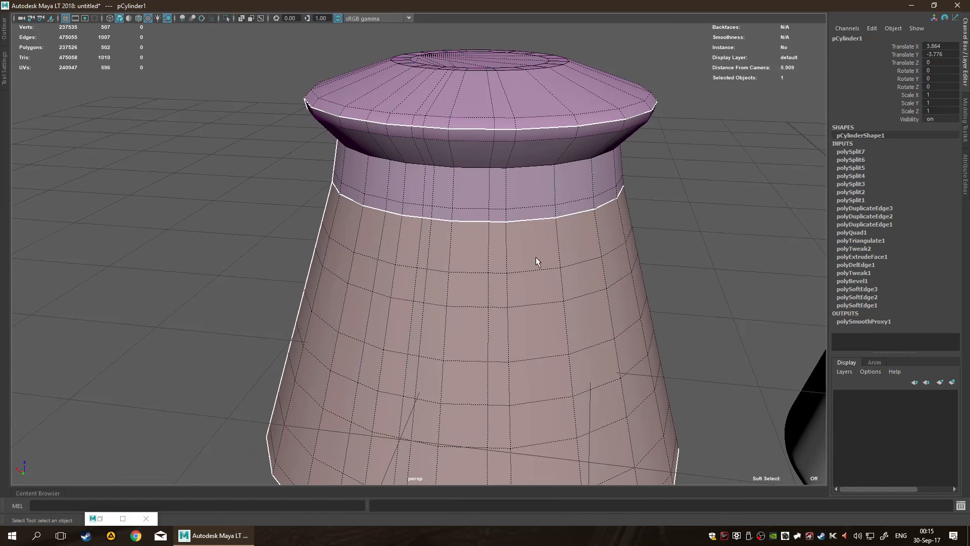
pyautogui.click(654, 196)
pyautogui.click(559, 225)
pyautogui.keyDown('alt'); pyautogui.moveTo(678, 184); pyautogui.dragTo(699, 236); pyautogui.keyUp('alt')
pyautogui.scroll(3, 425, 205)
pyautogui.keyDown('alt'); pyautogui.moveTo(512, 164); pyautogui.dragTo(374, 295, button='middle'); pyautogui.keyUp('alt')
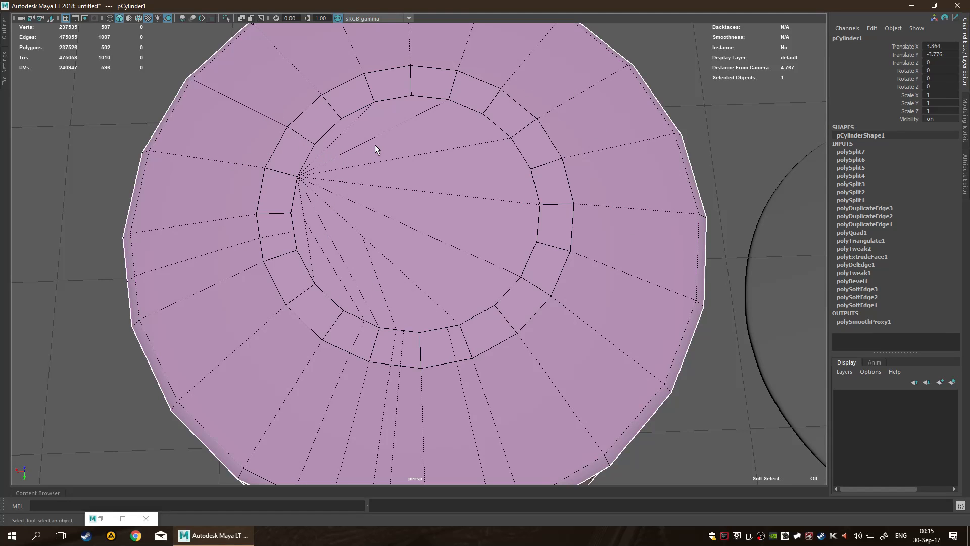
pyautogui.scroll(-3, 386, 152)
pyautogui.keyDown('alt'); pyautogui.moveTo(464, 233); pyautogui.dragTo(571, 75); pyautogui.keyUp('alt')
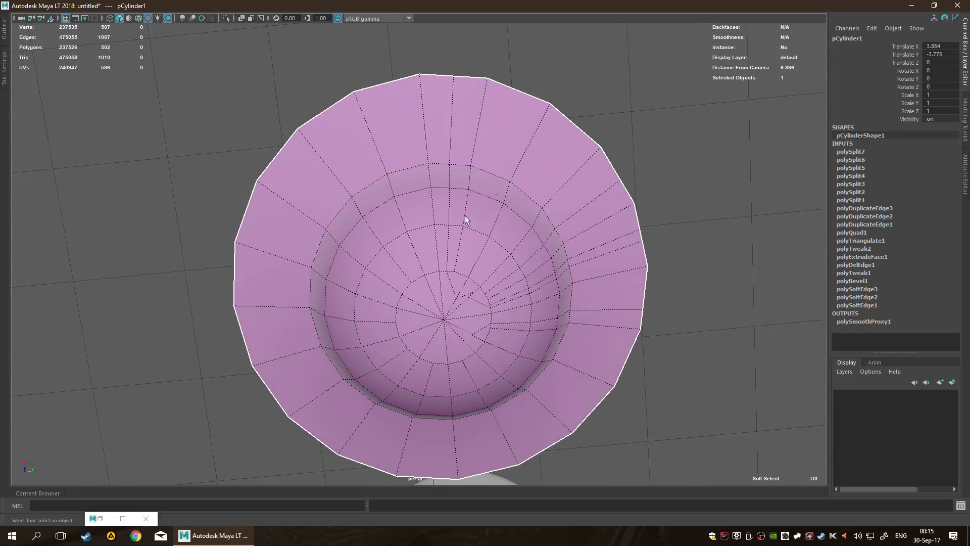
pyautogui.scroll(3, 522, 245)
pyautogui.scroll(-2, 522, 236)
pyautogui.keyDown('alt'); pyautogui.moveTo(523, 236); pyautogui.dragTo(350, 331); pyautogui.keyUp('alt')
pyautogui.scroll(-4, 433, 333)
pyautogui.scroll(-2, 445, 307)
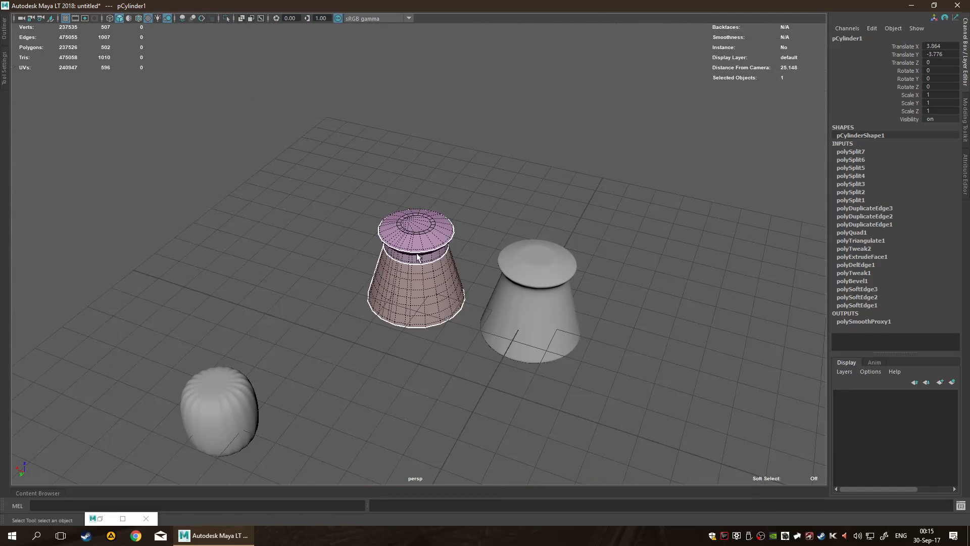
# - Select the sculpted barrel and examine its UV shells and dense mesh around the shell borders
pyautogui.keyDown('alt'); pyautogui.moveTo(417, 248); pyautogui.dragTo(452, 179, button='middle'); pyautogui.keyUp('alt')
pyautogui.click(302, 273)
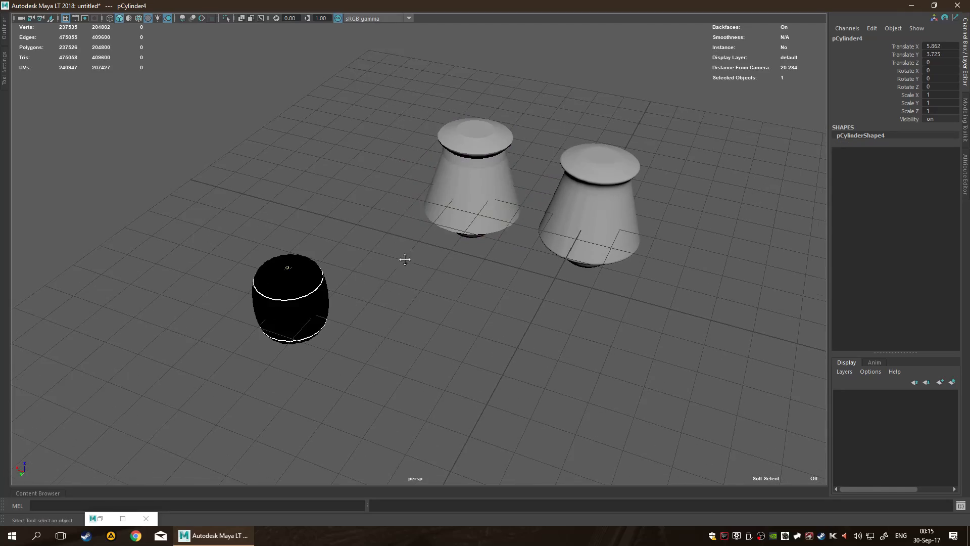
pyautogui.press('f')
pyautogui.scroll(1, 550, 225)
pyautogui.keyDown('alt'); pyautogui.moveTo(691, 209); pyautogui.dragTo(578, 244, button='middle'); pyautogui.keyUp('alt')
pyautogui.scroll(2, 483, 182)
pyautogui.scroll(4, 525, 234)
pyautogui.scroll(-5, 509, 219)
pyautogui.scroll(4, 480, 238)
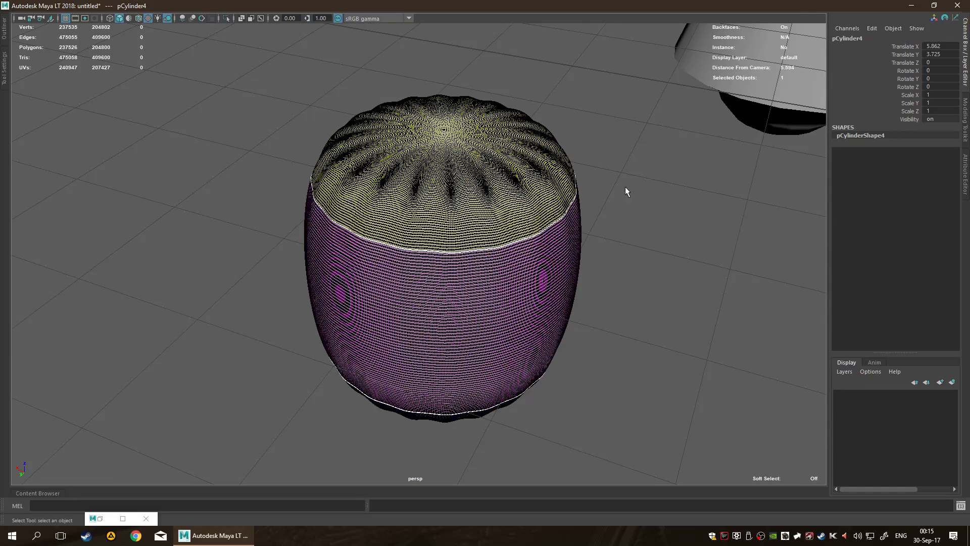
pyautogui.scroll(6, 470, 256)
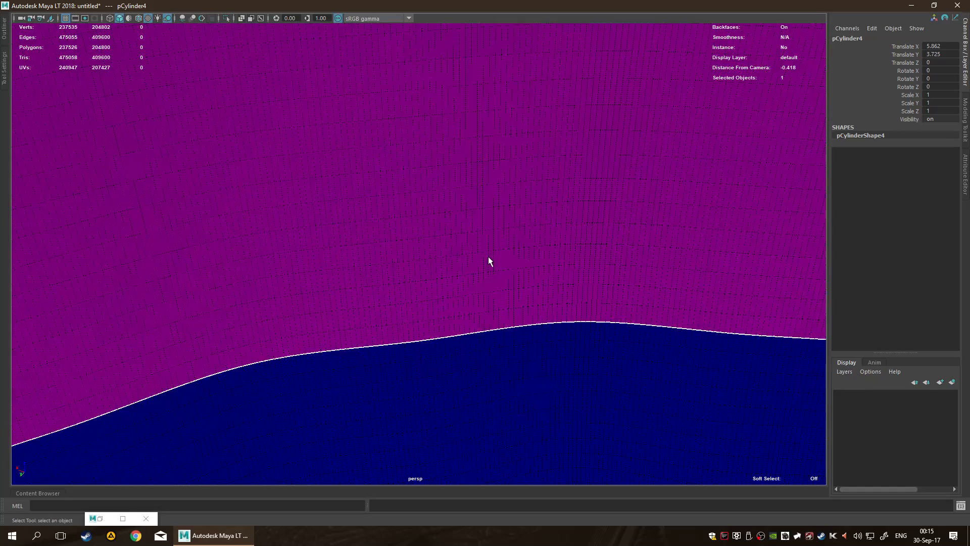
pyautogui.scroll(-2, 485, 263)
pyautogui.scroll(-3, 439, 240)
pyautogui.scroll(6, 432, 237)
pyautogui.scroll(-3, 425, 232)
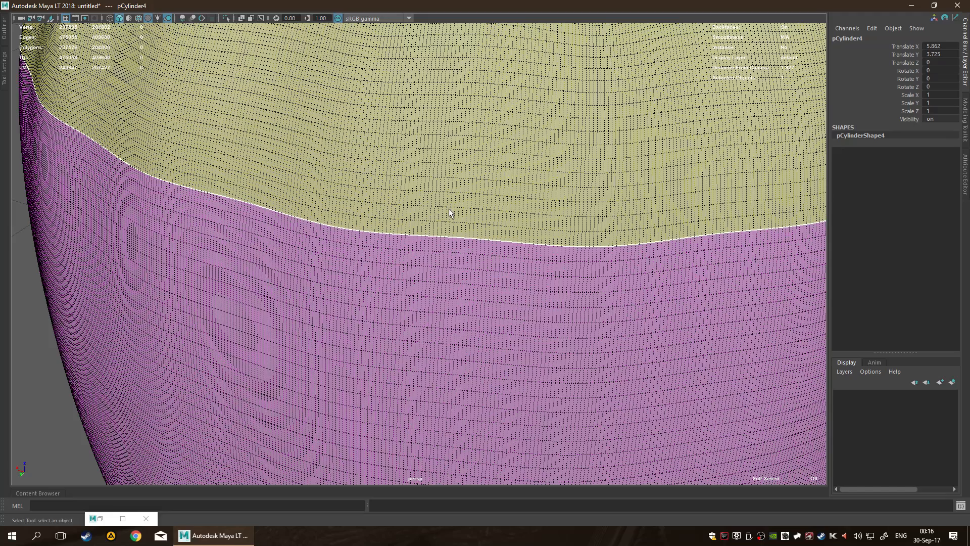
# - Compare the selected barrel with the two tapered cylinders and bring the barrel back into focus
pyautogui.scroll(-5, 449, 210)
pyautogui.keyDown('alt'); pyautogui.moveTo(456, 324); pyautogui.dragTo(285, 274, button='middle'); pyautogui.keyUp('alt')
pyautogui.scroll(-4, 535, 234)
pyautogui.keyDown('alt'); pyautogui.moveTo(484, 272); pyautogui.dragTo(372, 374, button='middle'); pyautogui.keyUp('alt')
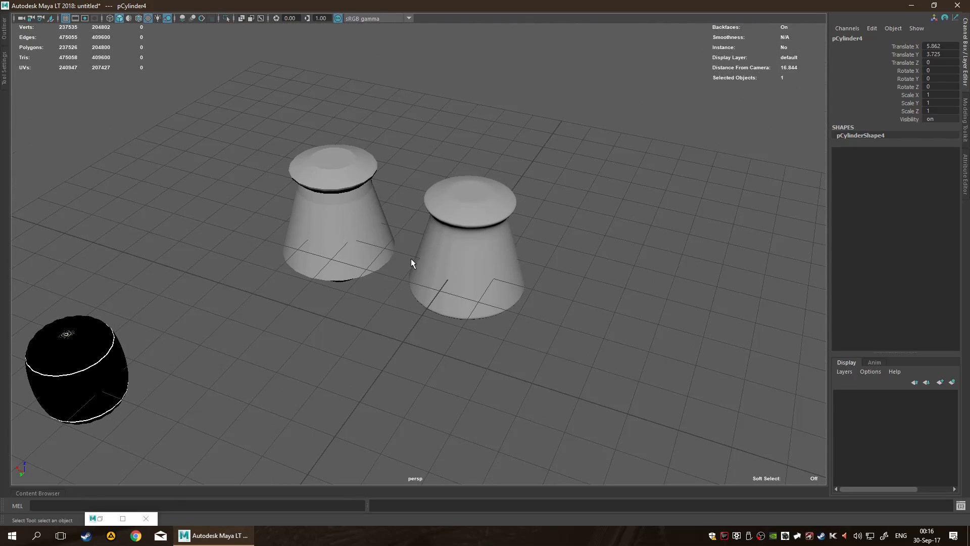
pyautogui.keyDown('alt'); pyautogui.moveTo(343, 325); pyautogui.dragTo(504, 247, button='middle'); pyautogui.keyUp('alt')
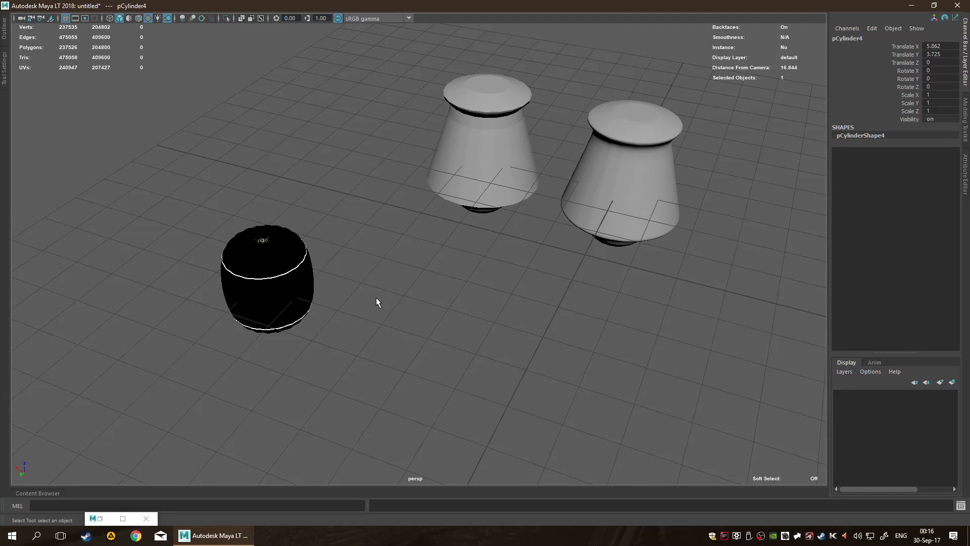
pyautogui.keyDown('alt'); pyautogui.moveTo(459, 197); pyautogui.dragTo(501, 190, button='middle'); pyautogui.keyUp('alt')
pyautogui.scroll(5, 466, 203)
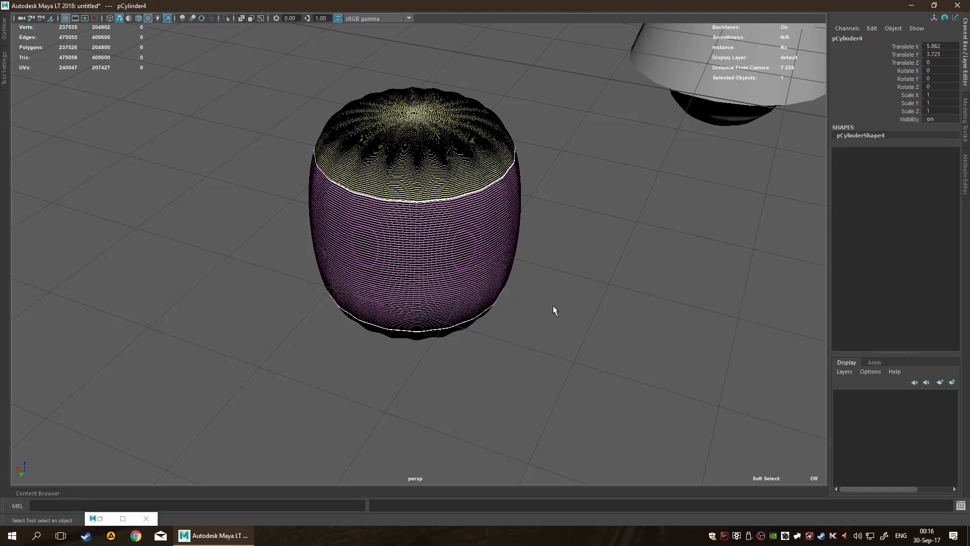
pyautogui.press('f')
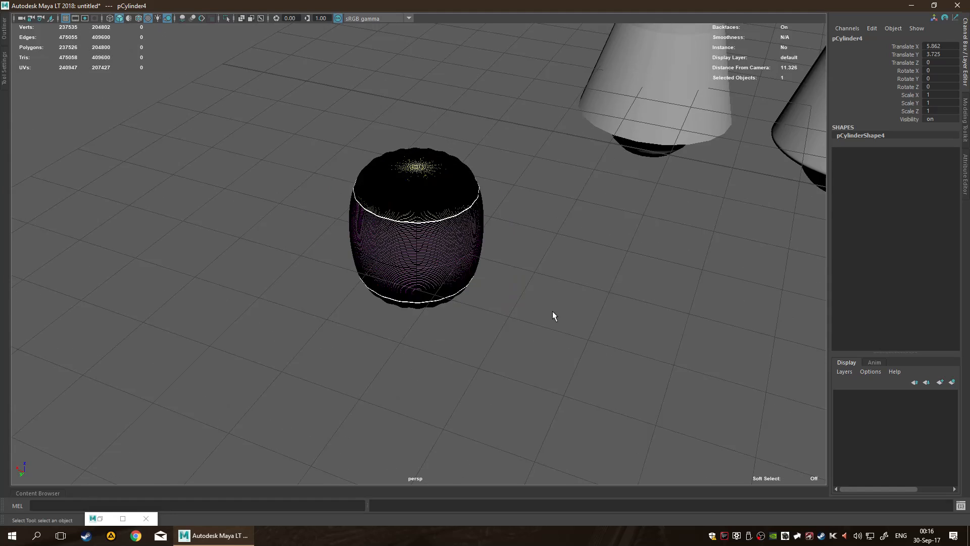
# - Smooth the sculpted barrel exponentially with 4 division levels
pyautogui.scroll(-5, 455, 248)
pyautogui.press('space')
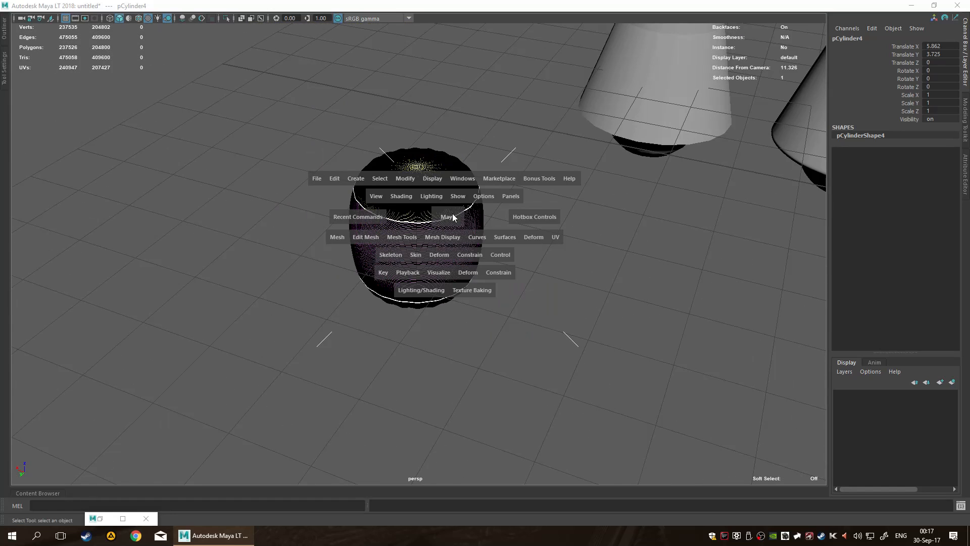
pyautogui.click(398, 238)
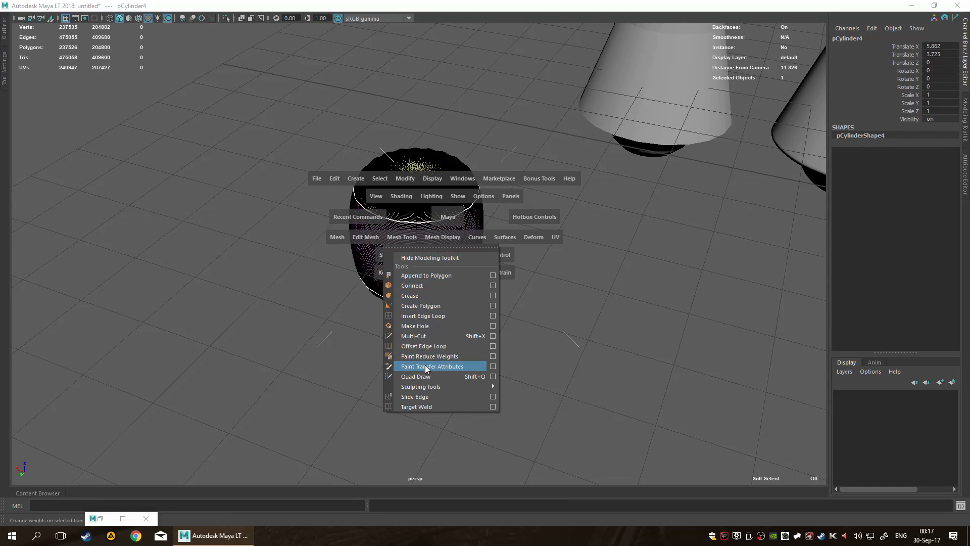
pyautogui.click(355, 238)
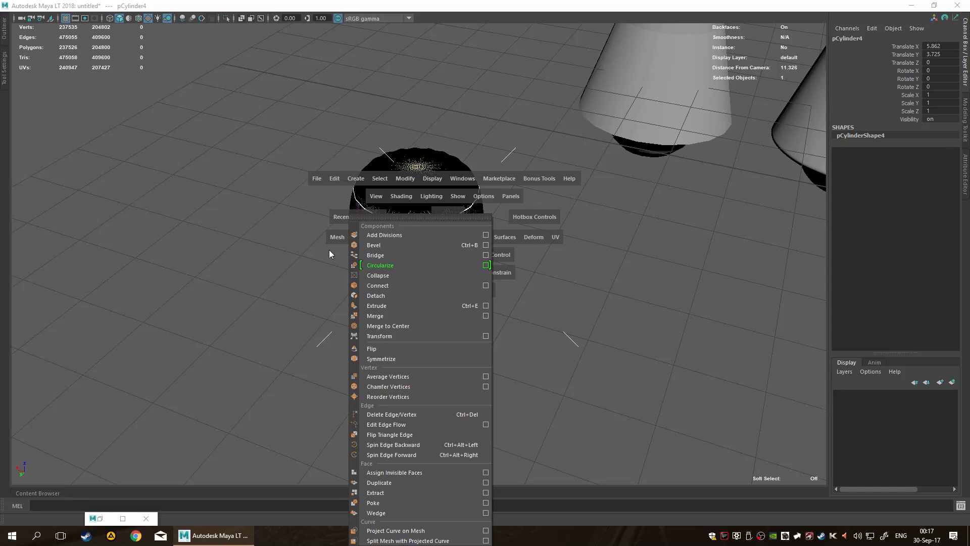
pyautogui.click(334, 238)
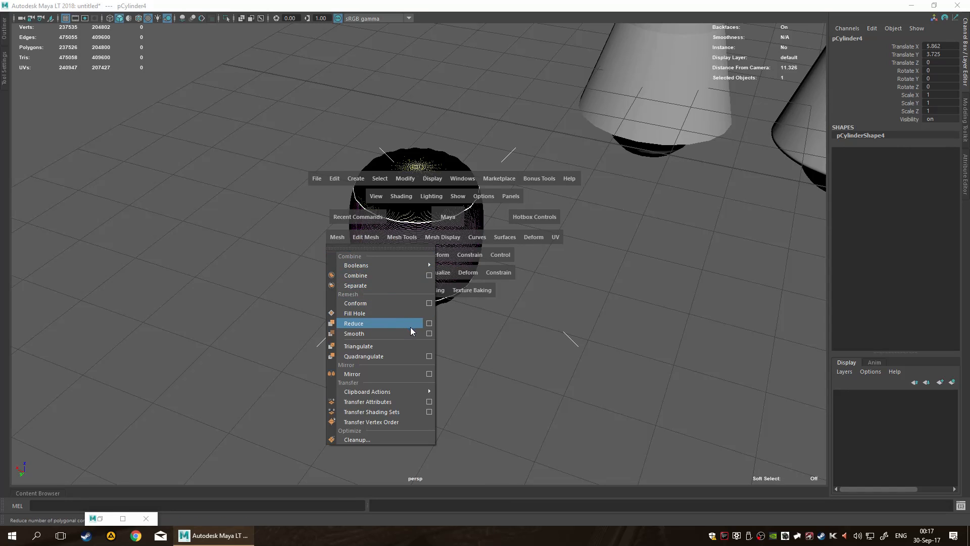
pyautogui.click(429, 333)
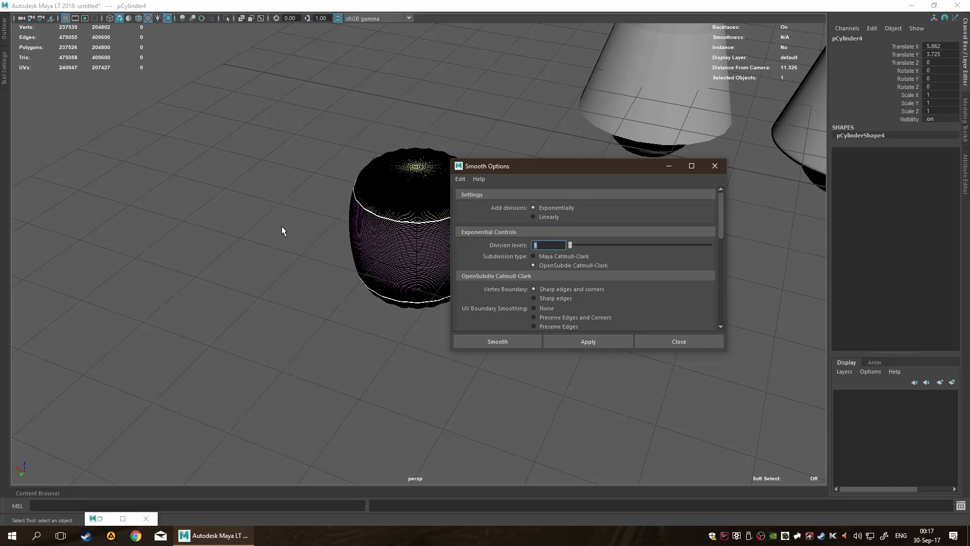
pyautogui.write('2')
pyautogui.moveTo(549, 244); pyautogui.dragTo(361, 225)
pyautogui.write('3')
pyautogui.press('BackSpace')
pyautogui.write('4')
pyautogui.click(508, 346)
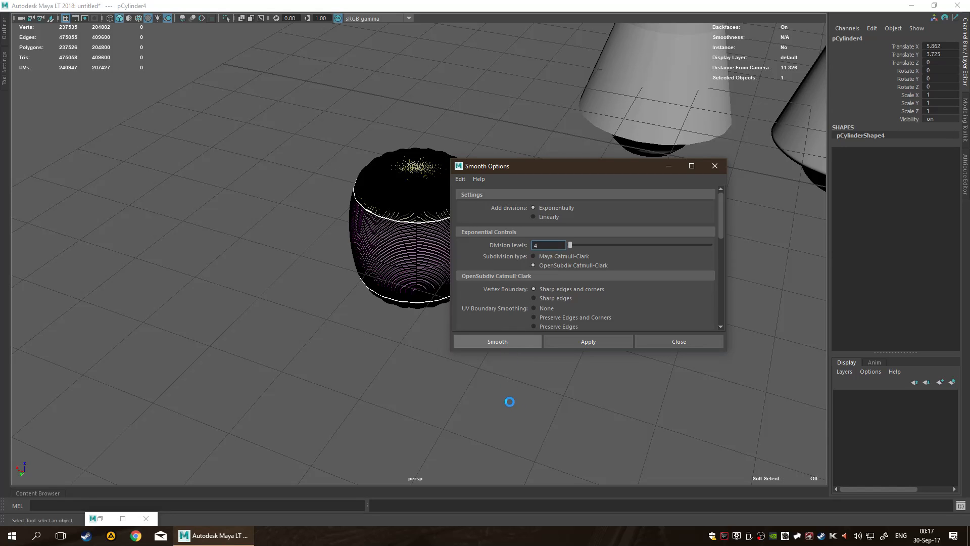